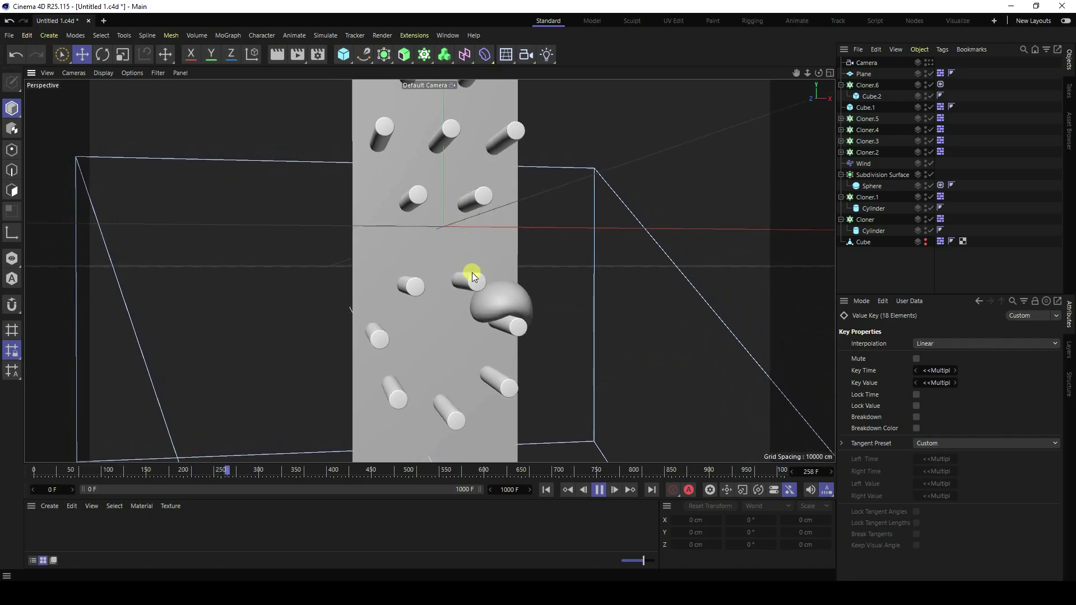
Play through the simulation, examining how the soft ball falls between the pegs and how the cubes pile up at the column's base.
scroll(472, 274, down, 5)
alt+middle_drag(465, 374, 462, 174)
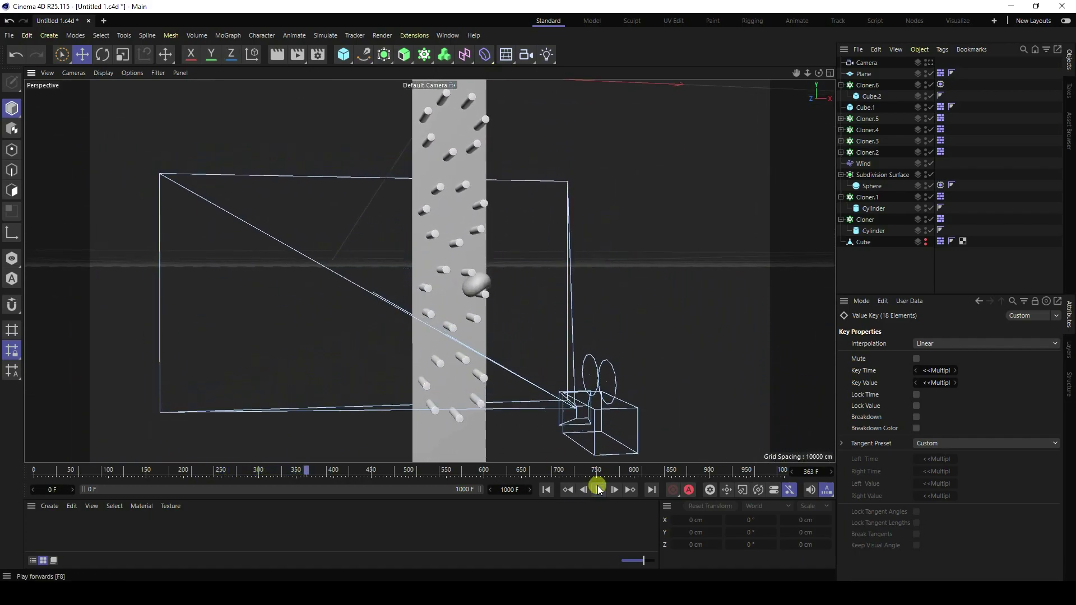
drag(477, 339, 460, 419)
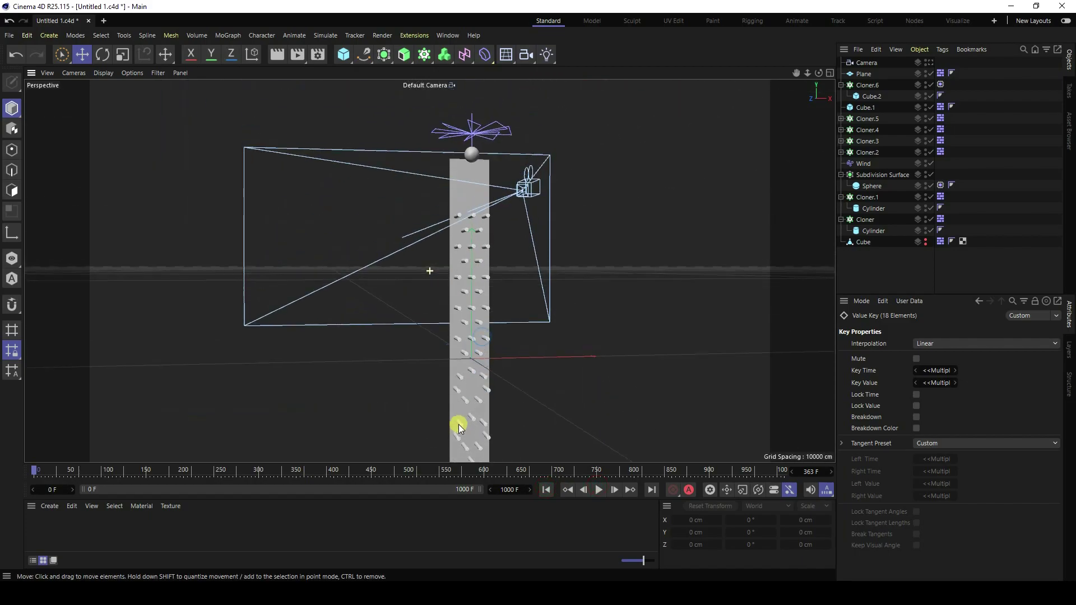
drag(474, 255, 540, 200)
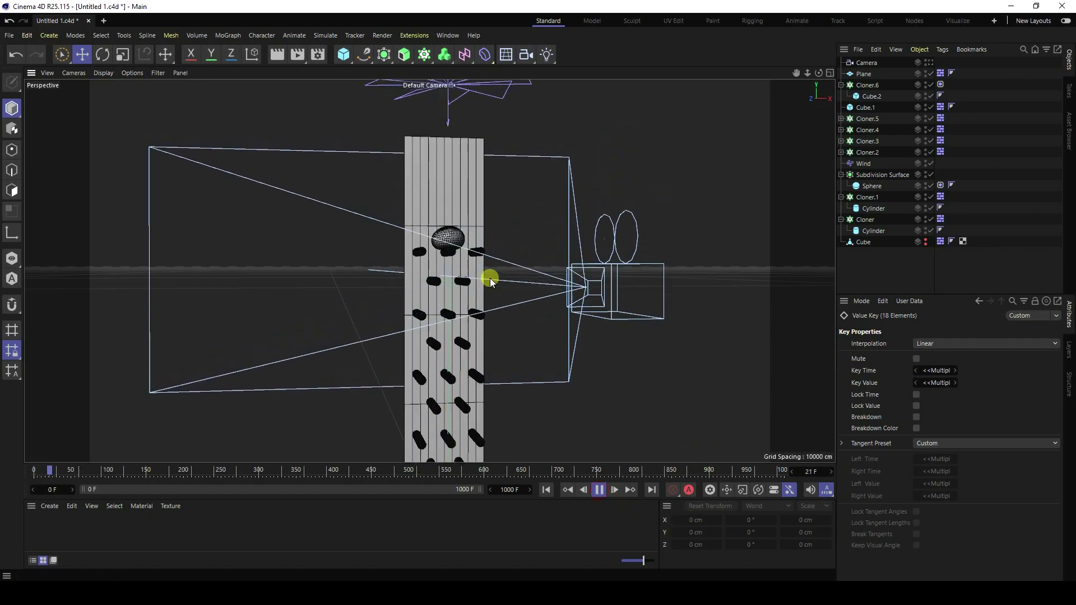
drag(490, 285, 559, 217)
drag(415, 296, 477, 217)
drag(470, 361, 487, 156)
alt+middle_drag(485, 365, 485, 198)
alt+middle_drag(463, 336, 459, 233)
alt+middle_drag(469, 359, 460, 241)
drag(461, 240, 560, 423)
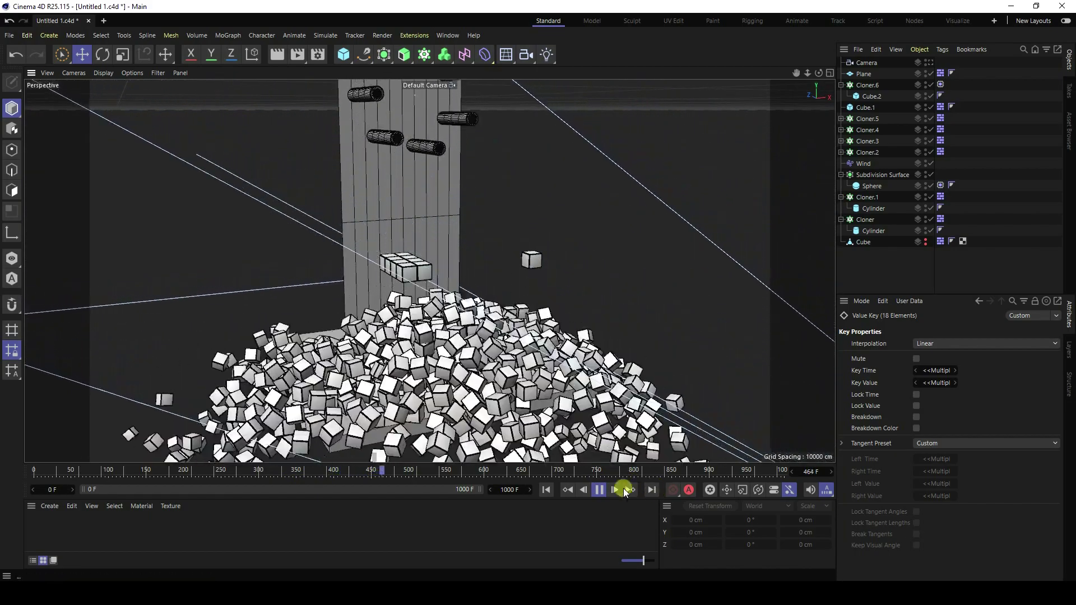
click(599, 490)
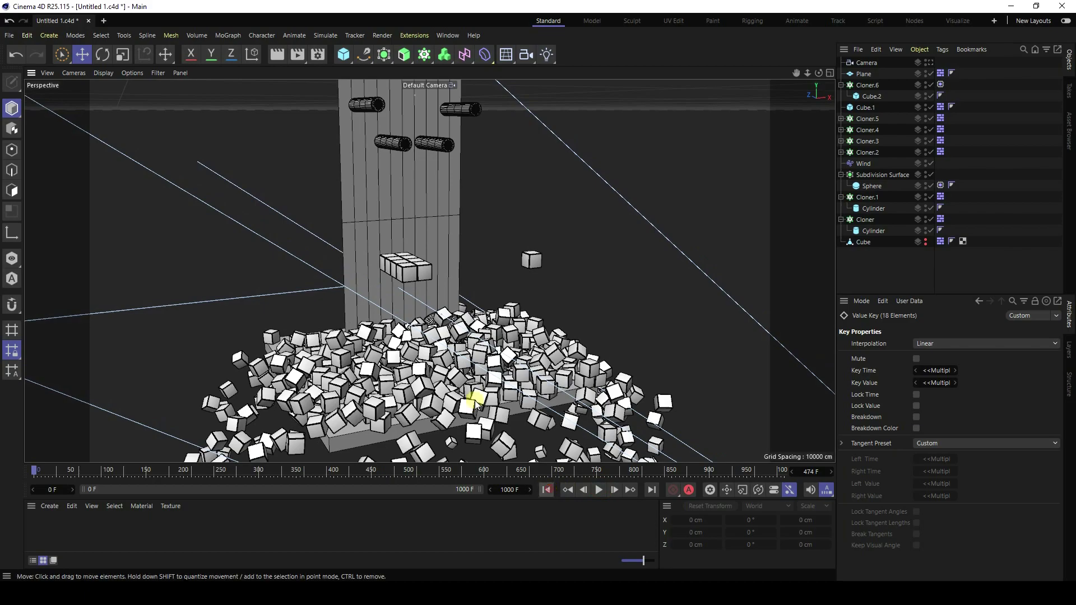
Start a new project and add a cube sized 100 cm in X, 1000 cm in Y and 50 cm in Z.
click(103, 21)
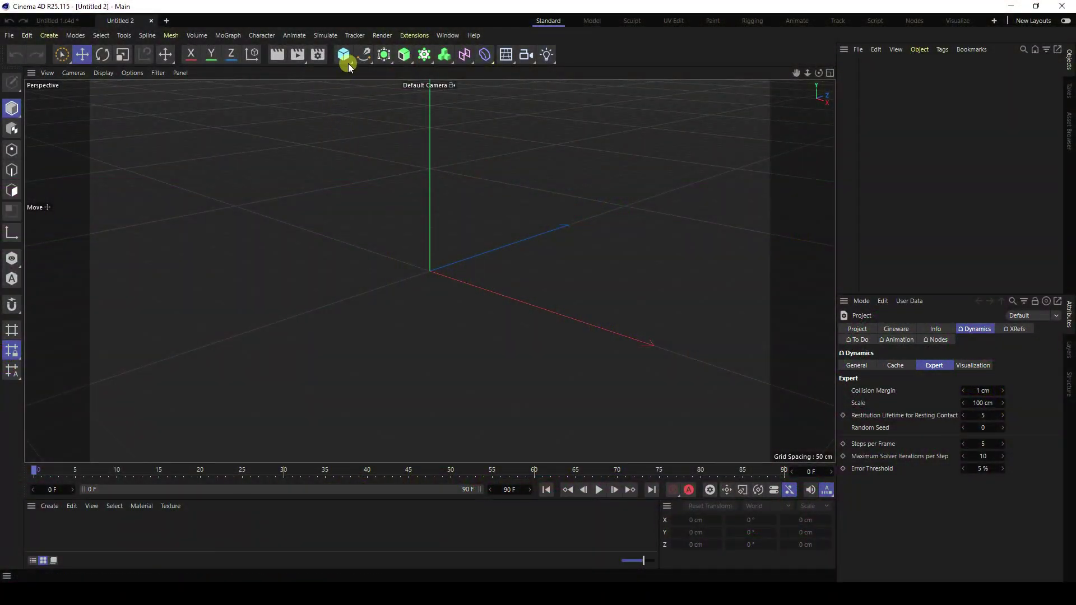
click(348, 57)
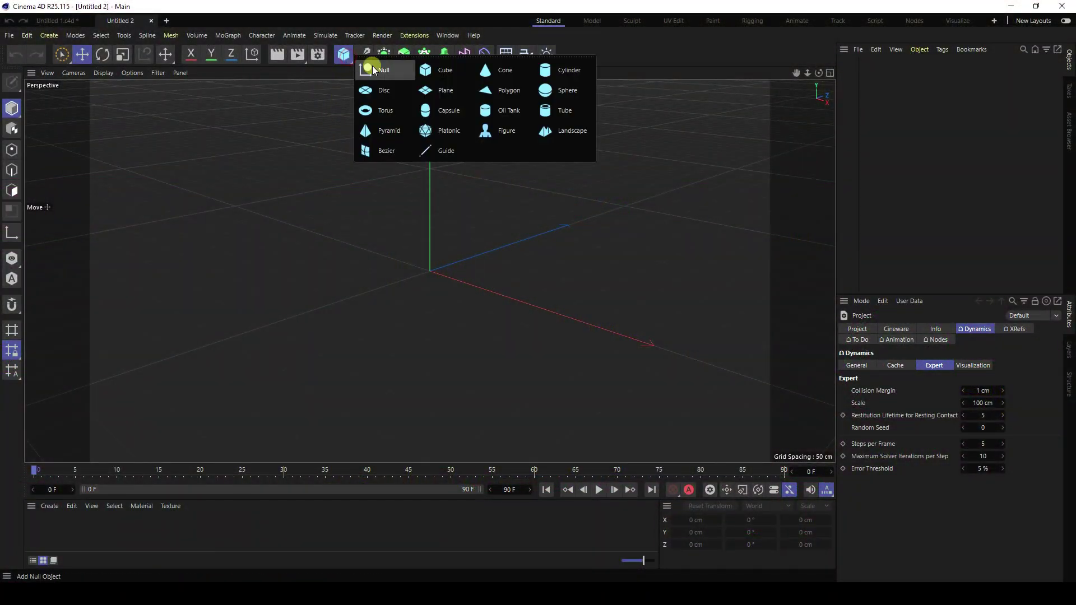
click(452, 69)
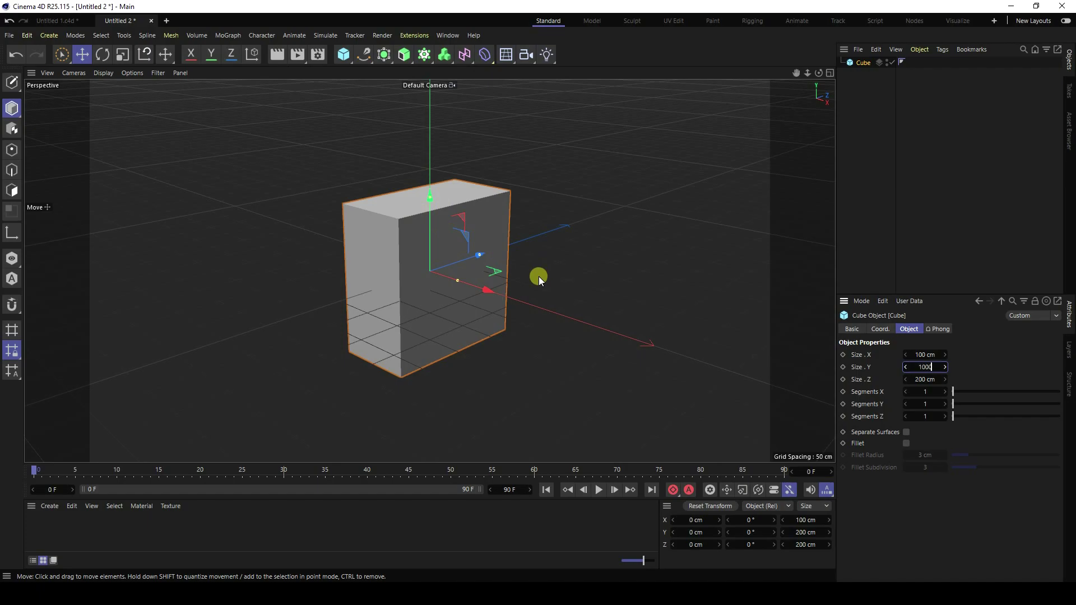
key(Return)
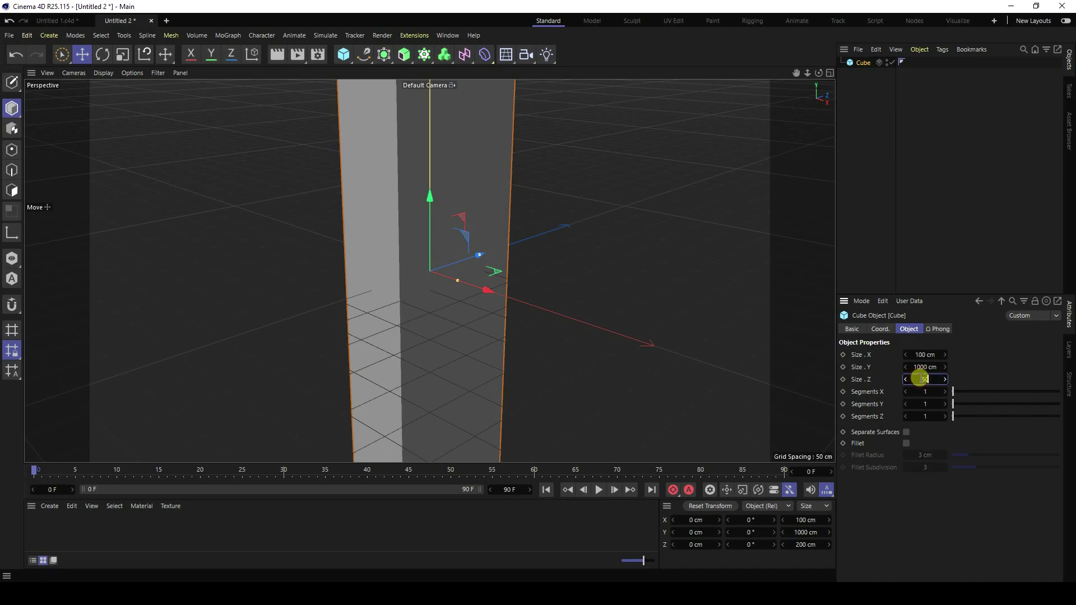
key(Return)
Convert the tall cube into an editable polygon object.
alt+drag(423, 224, 651, 249)
alt+middle_drag(320, 255, 419, 397)
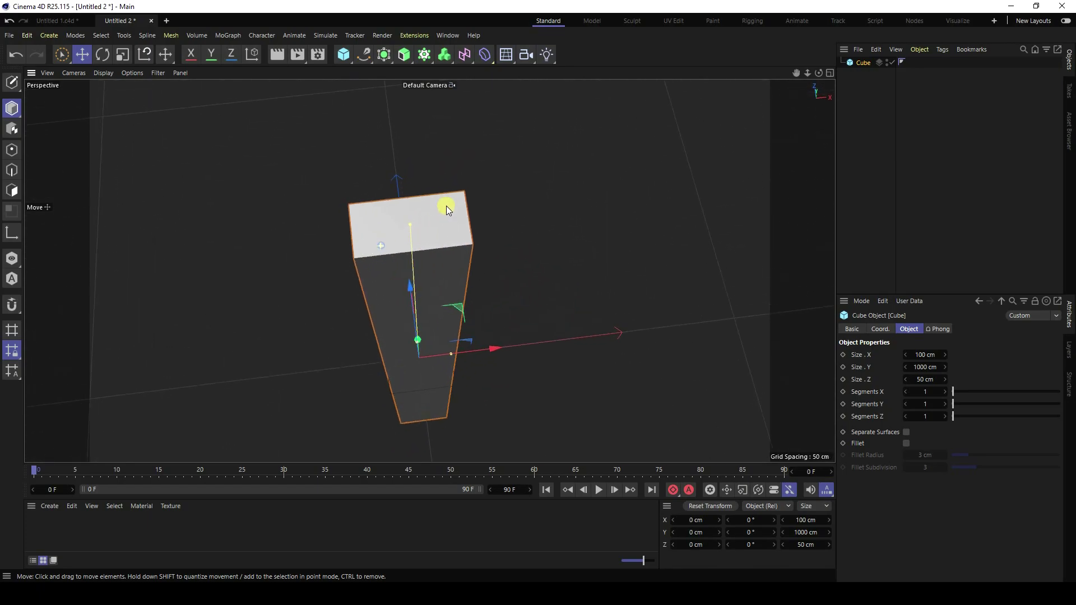
alt+drag(447, 210, 464, 250)
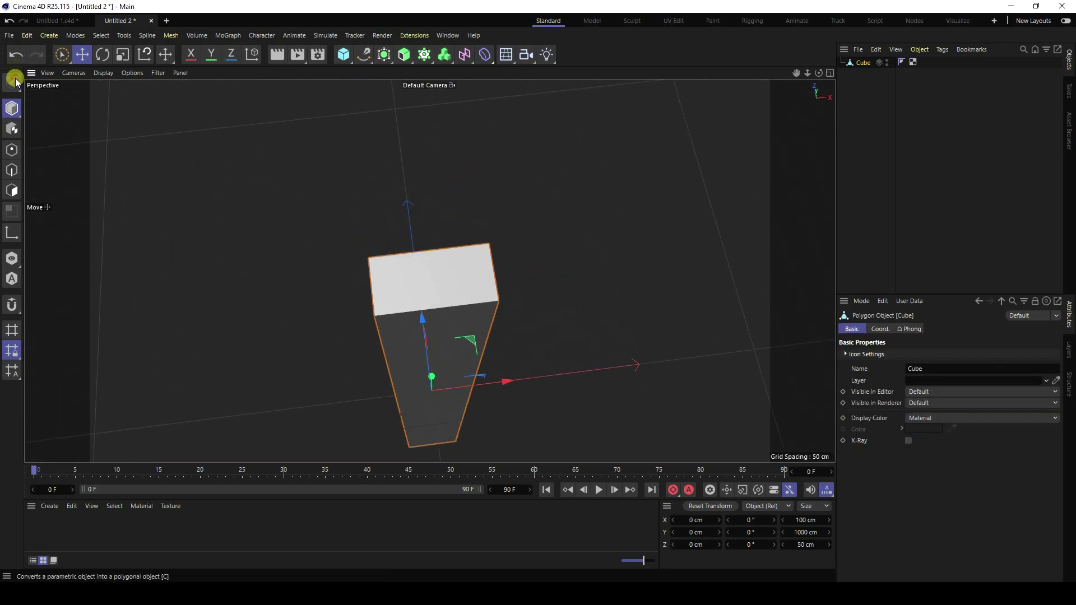
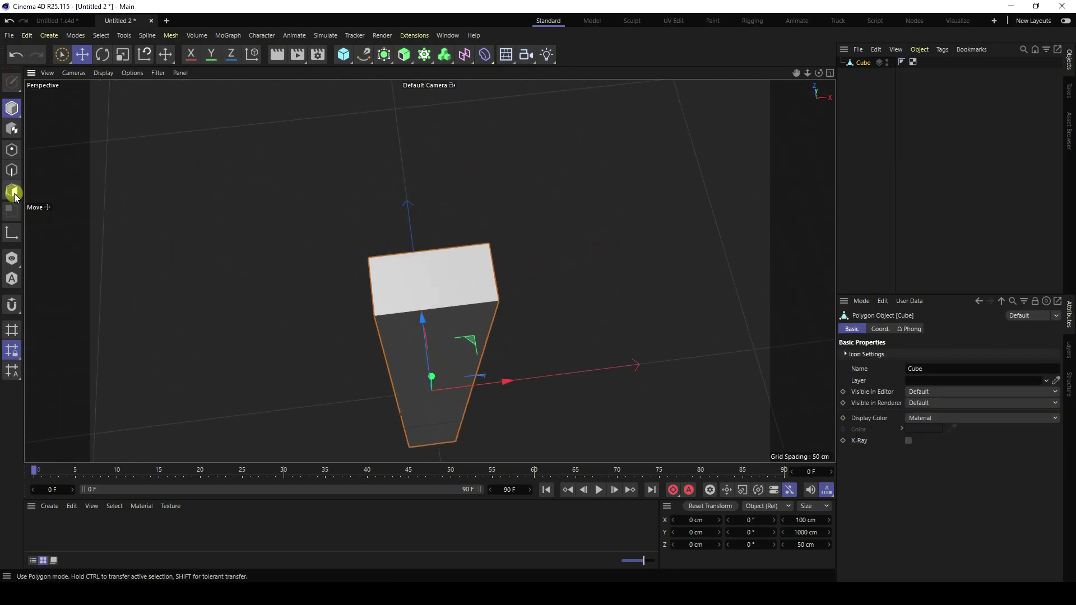
Delete the column's top and bottom polygons so it becomes an open shaft, and return to object mode with nothing selected.
click(12, 190)
click(453, 286)
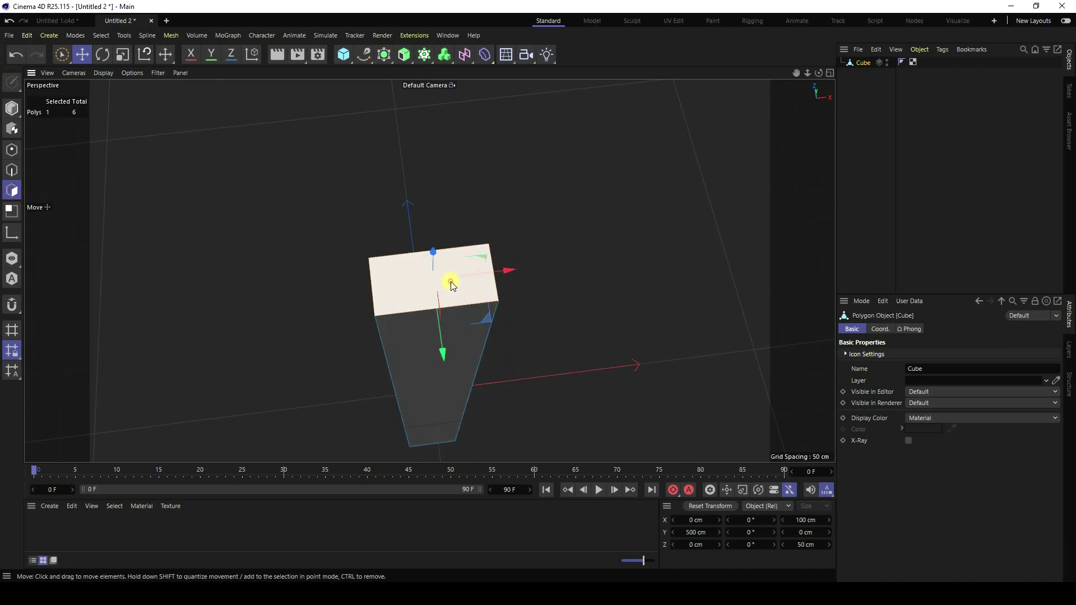
key(Delete)
alt+drag(450, 281, 456, 371)
scroll(457, 322, up, 6)
click(438, 313)
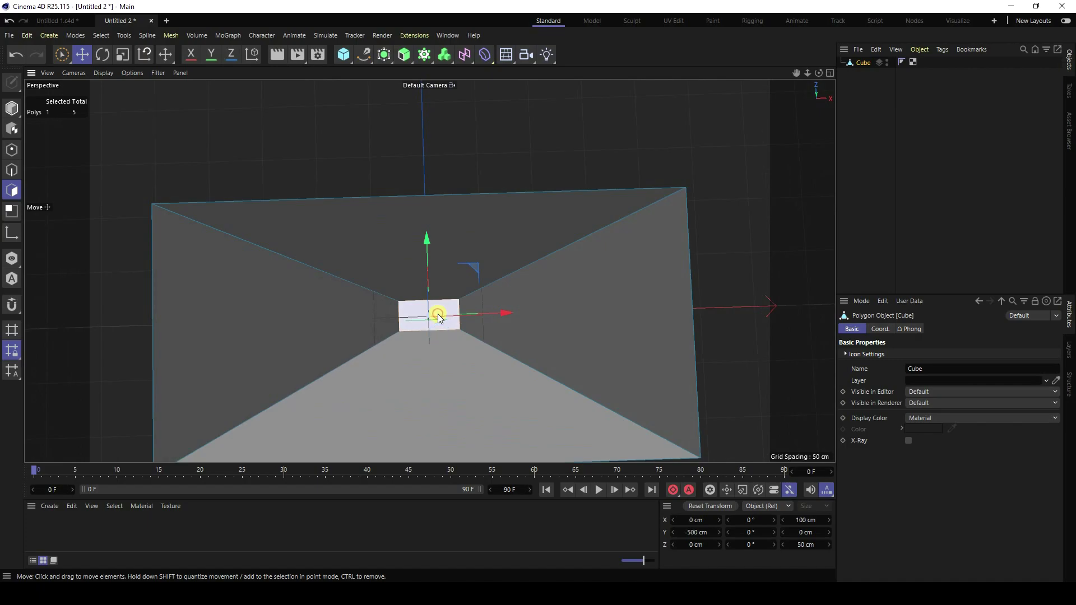
key(Delete)
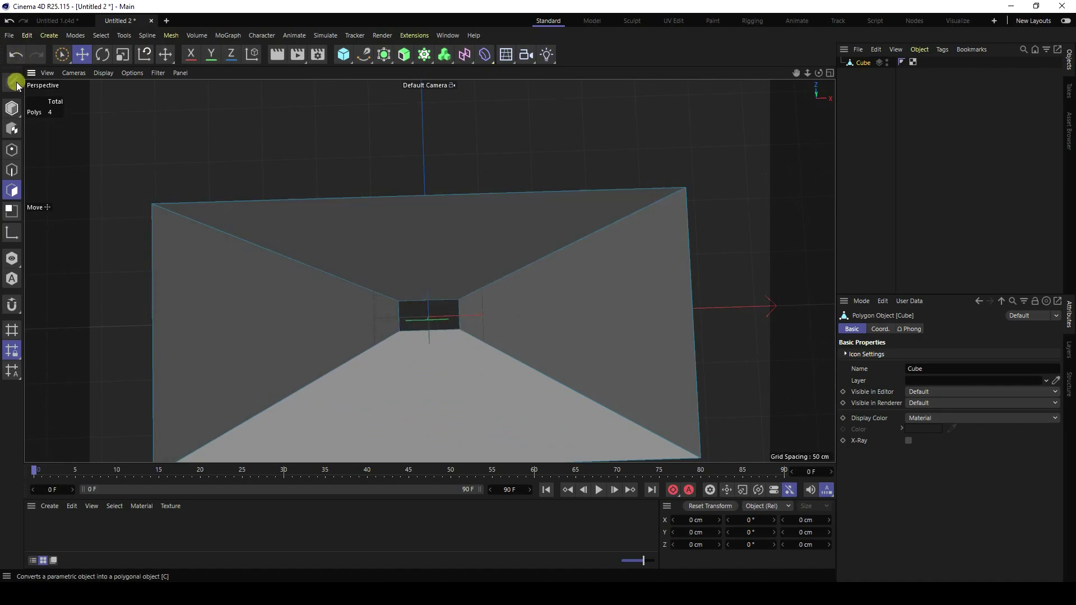
click(14, 108)
click(180, 105)
Add a cylinder inside the column and orient it along +Z.
scroll(463, 212, down, 5)
alt+drag(432, 275, 440, 178)
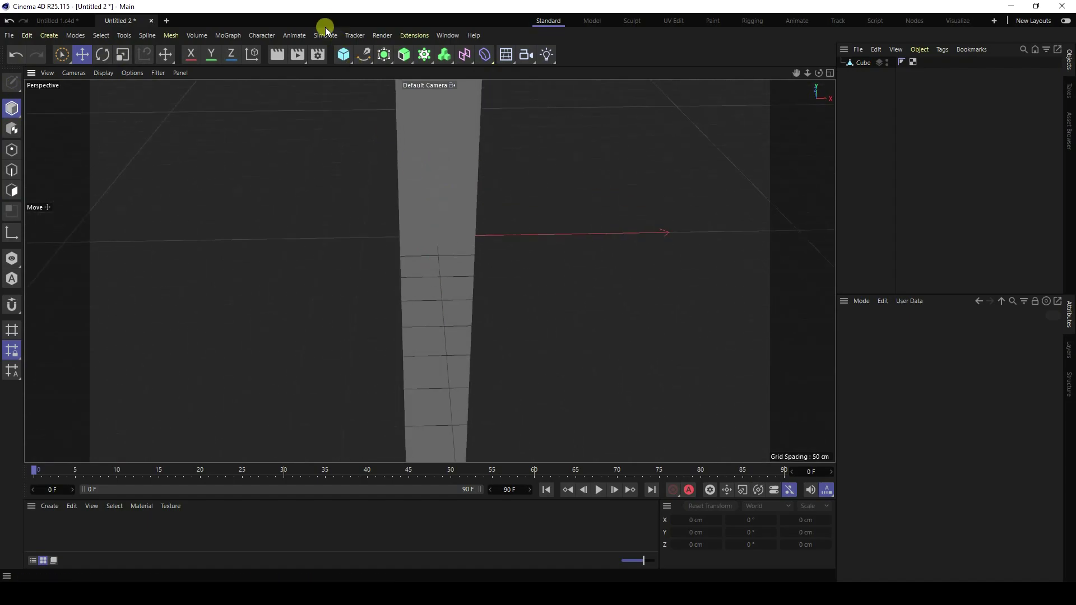
click(345, 60)
click(558, 72)
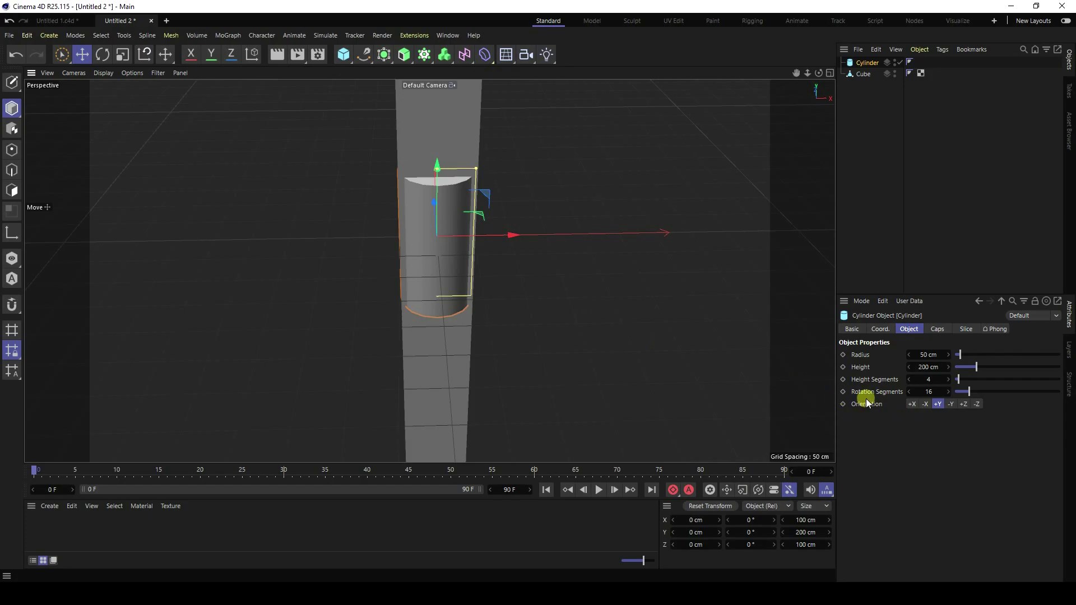
click(964, 402)
Set the cylinder's radius to 5 cm, height to 50 cm and rotation segments to 30.
alt+drag(479, 299, 479, 277)
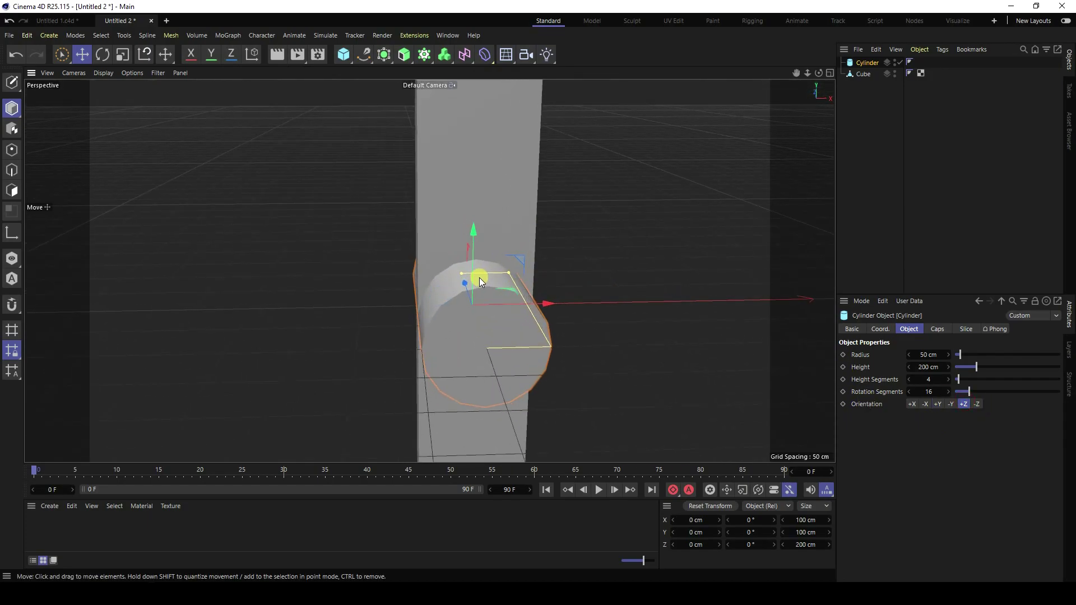
key(Return)
click(932, 367)
text(50)
key(Return)
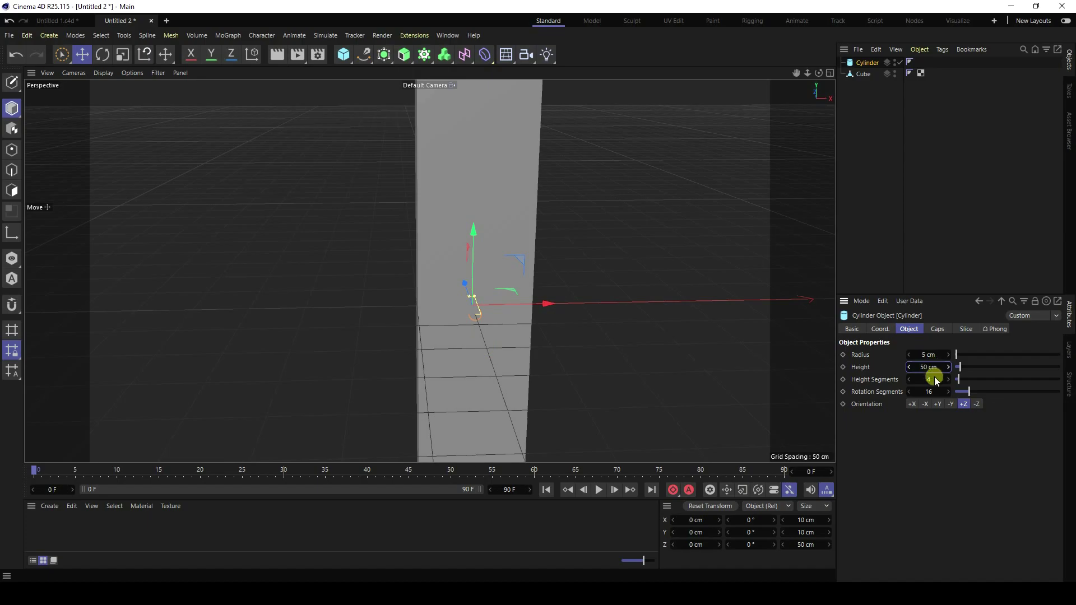
click(936, 392)
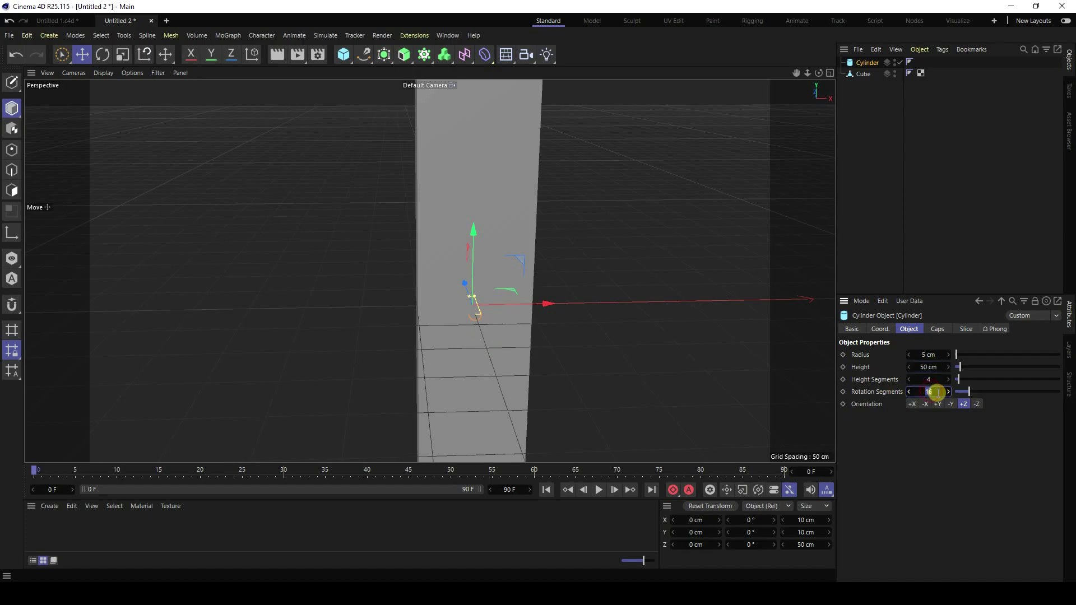
text(30)
Enable the fillet on the cylinder's caps with a 1 cm radius and 5 segments.
alt+drag(463, 336, 549, 265)
middle_click(561, 258)
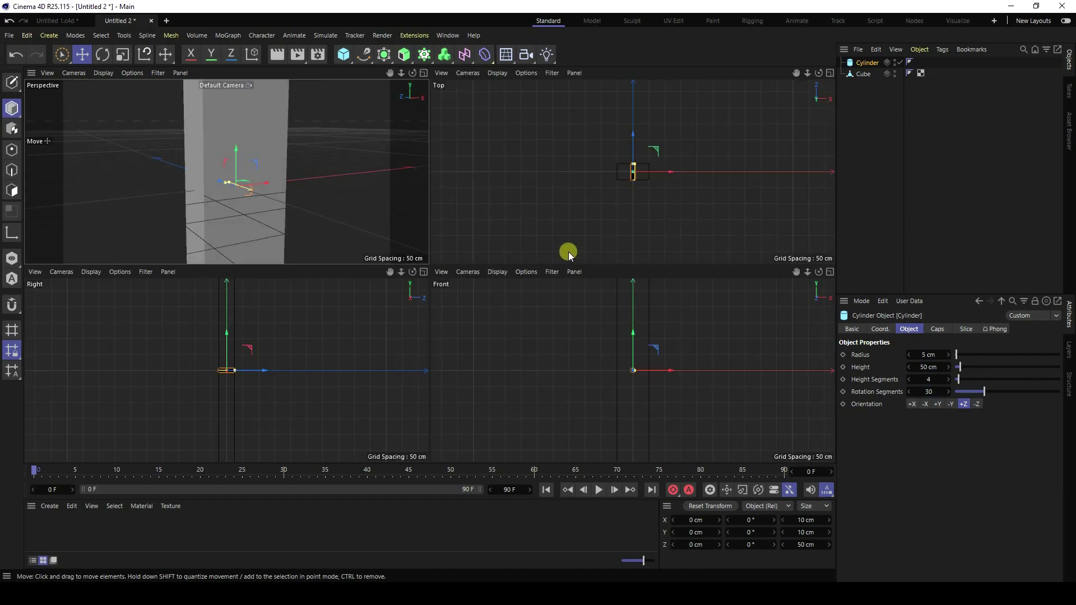
middle_click(439, 293)
click(451, 277)
scroll(470, 257, up, 5)
alt+right_drag(488, 242, 563, 293)
click(435, 310)
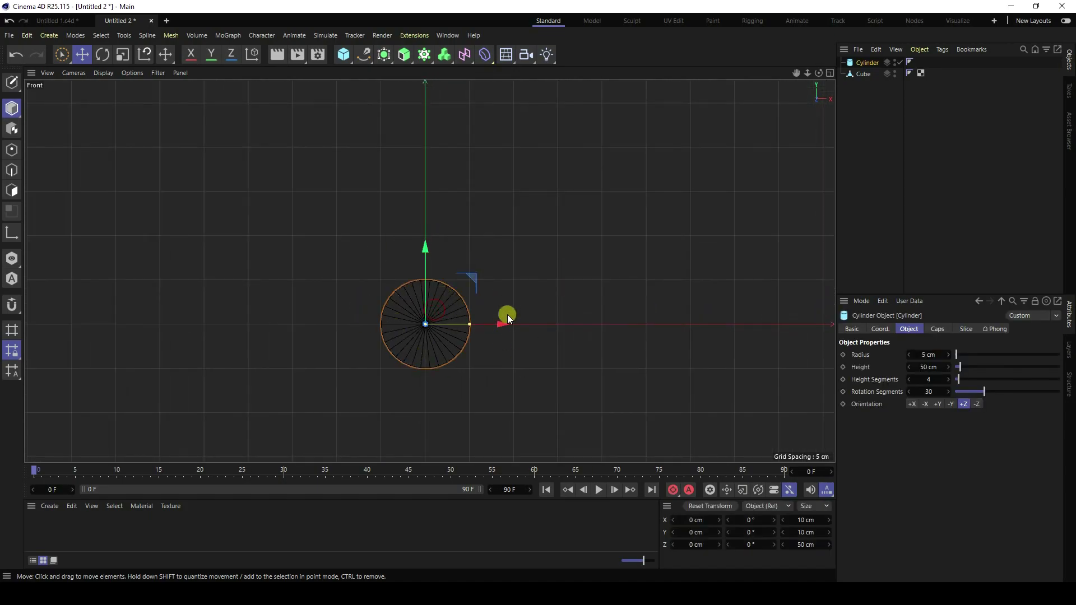
click(932, 329)
click(884, 382)
scroll(411, 305, up, 2)
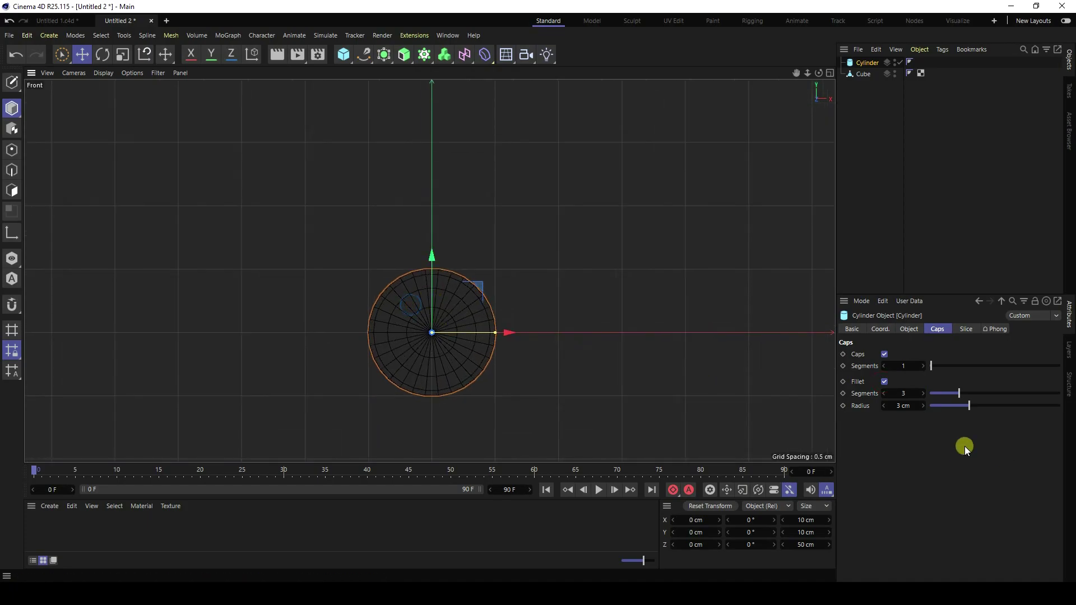
click(893, 407)
text(1)
key(Return)
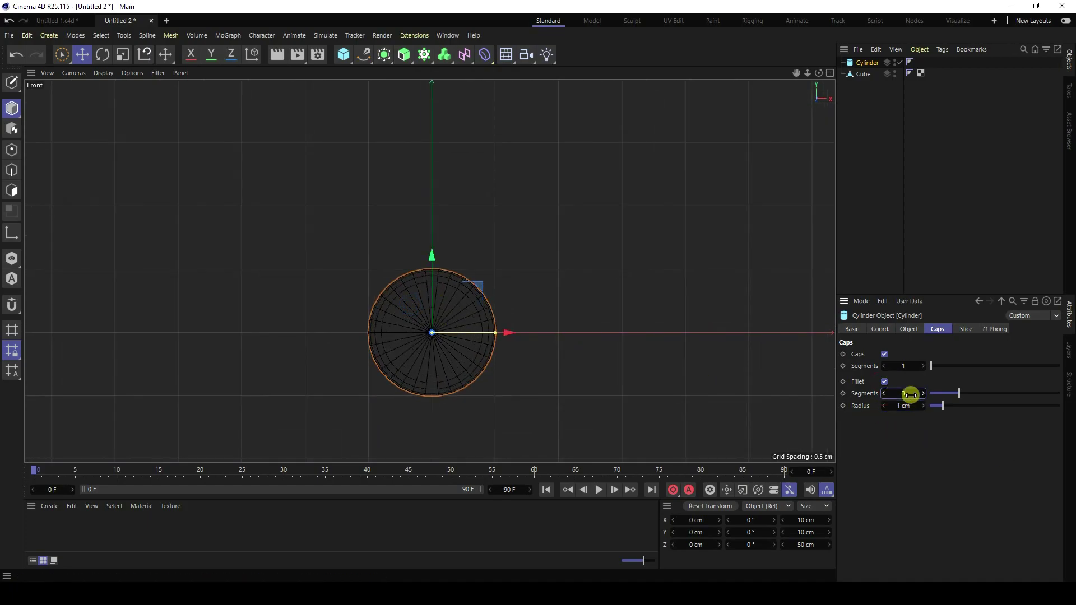
text(5)
key(Return)
Inspect the cylinder's rounded cap outside the column with Gouraud Shading (Lines) in the perspective view, and undo the cylinder's trial move along Z.
middle_click(487, 281)
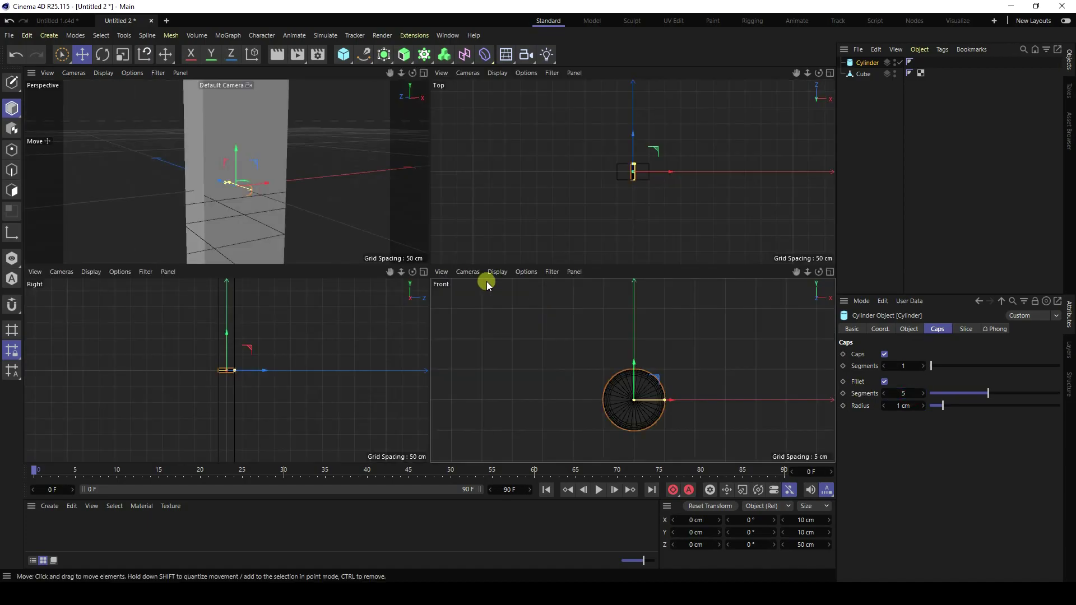
middle_click(233, 180)
drag(474, 312, 601, 357)
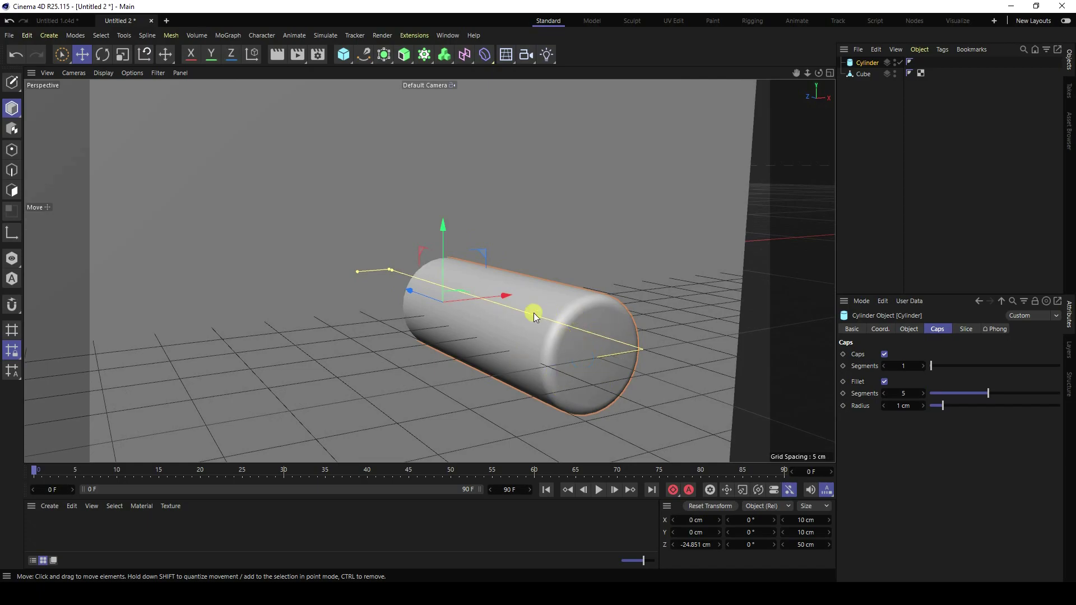
click(104, 72)
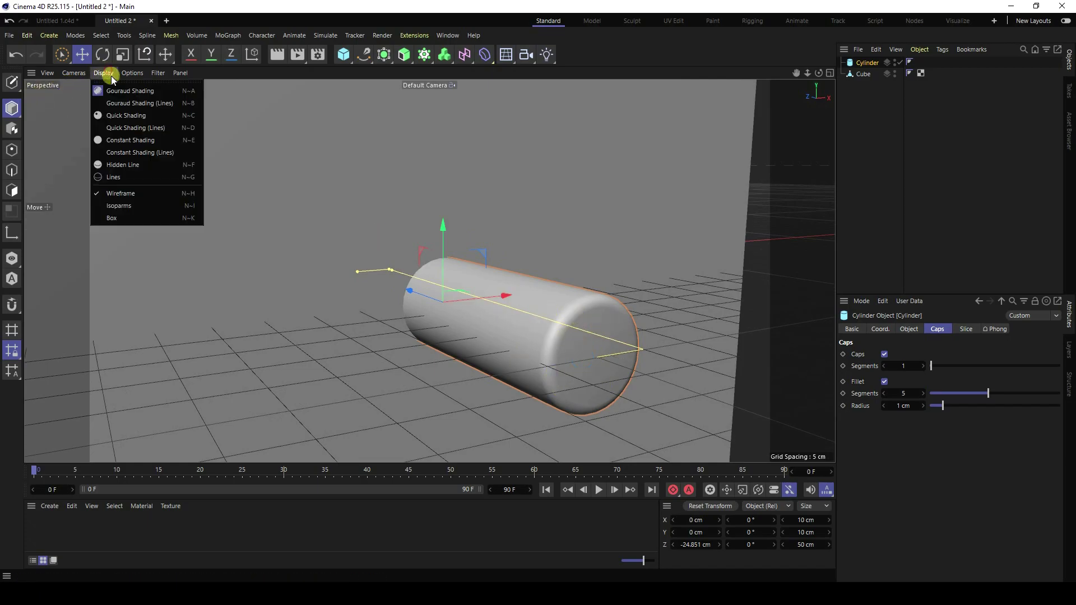
click(123, 103)
key(ctrl+z)
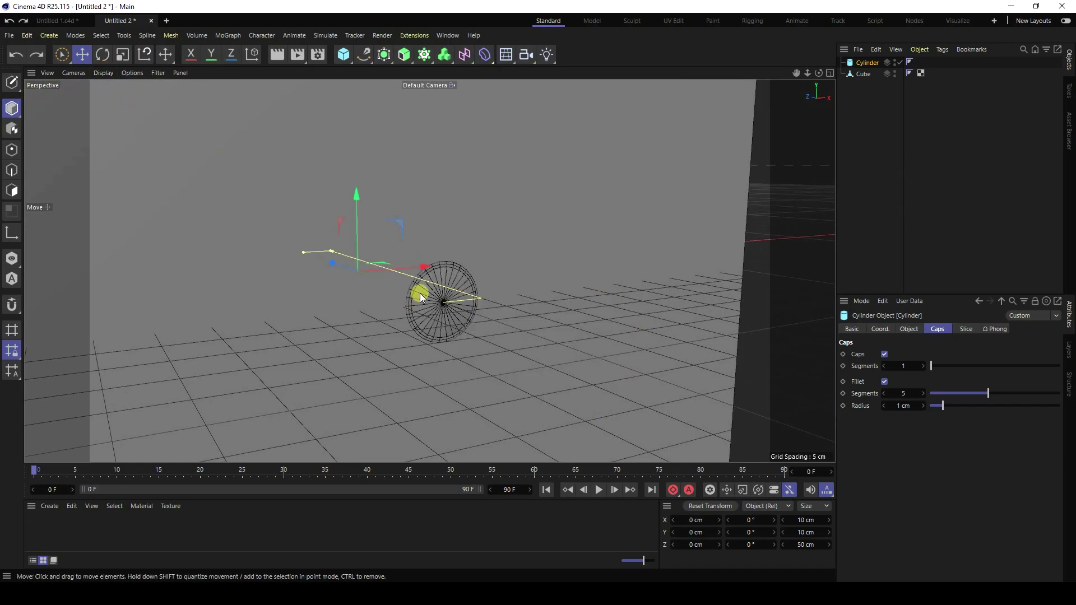
Add a Cloner and make the cylinder its child, working in the Front view.
key(F5)
key(F1)
key(F4)
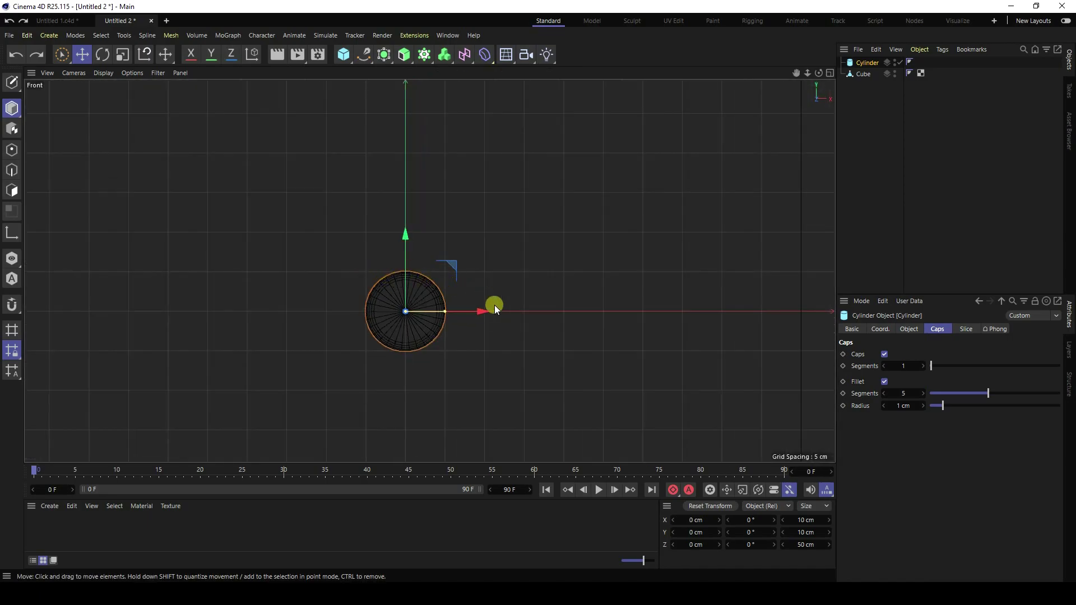
scroll(423, 341, down, 3)
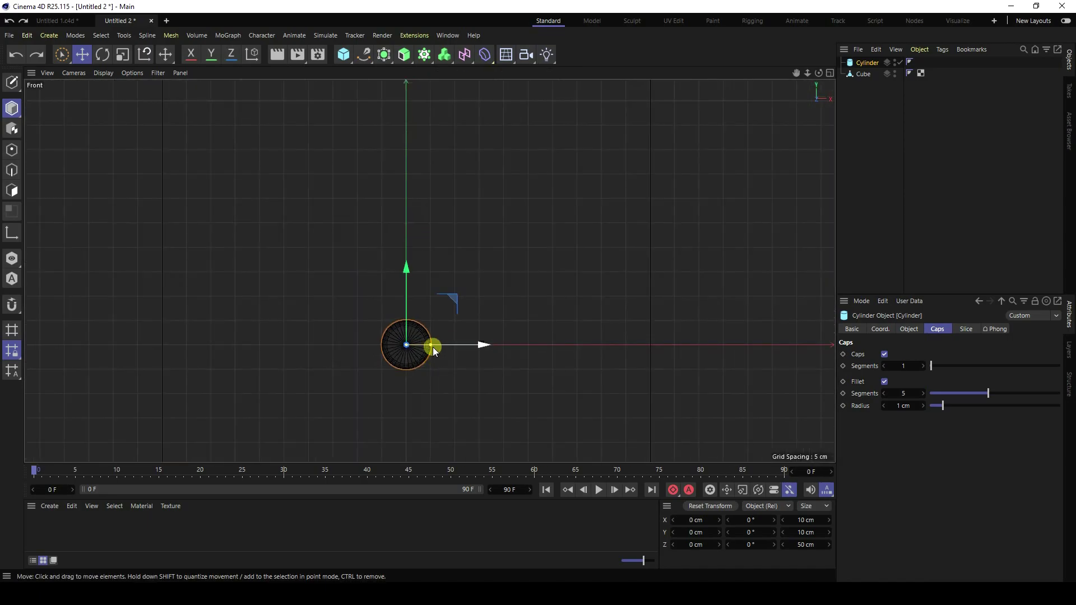
click(424, 54)
click(489, 71)
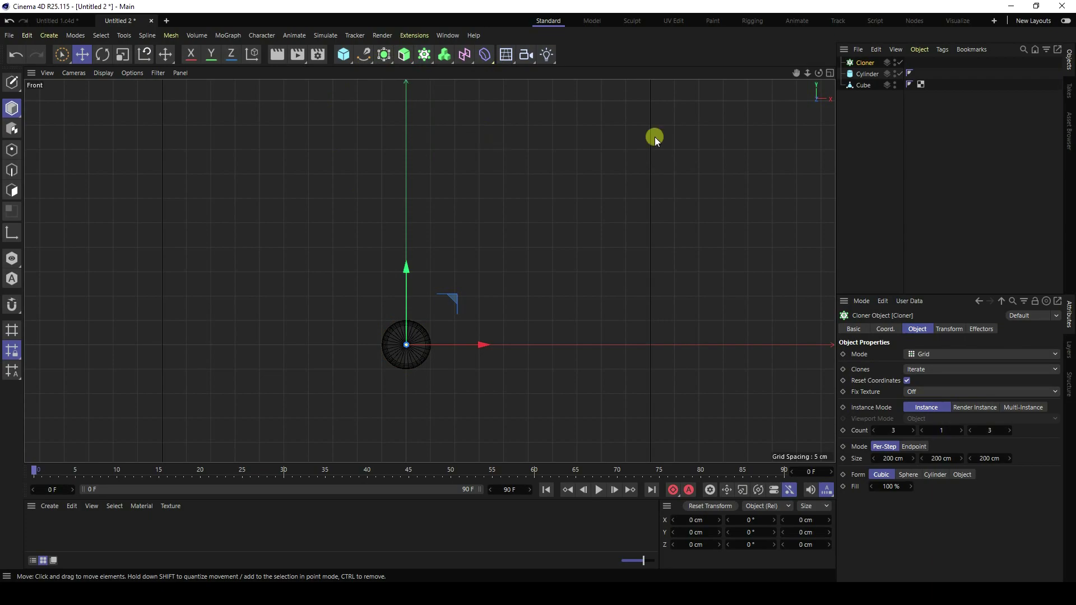
click(858, 74)
drag(858, 75, 864, 63)
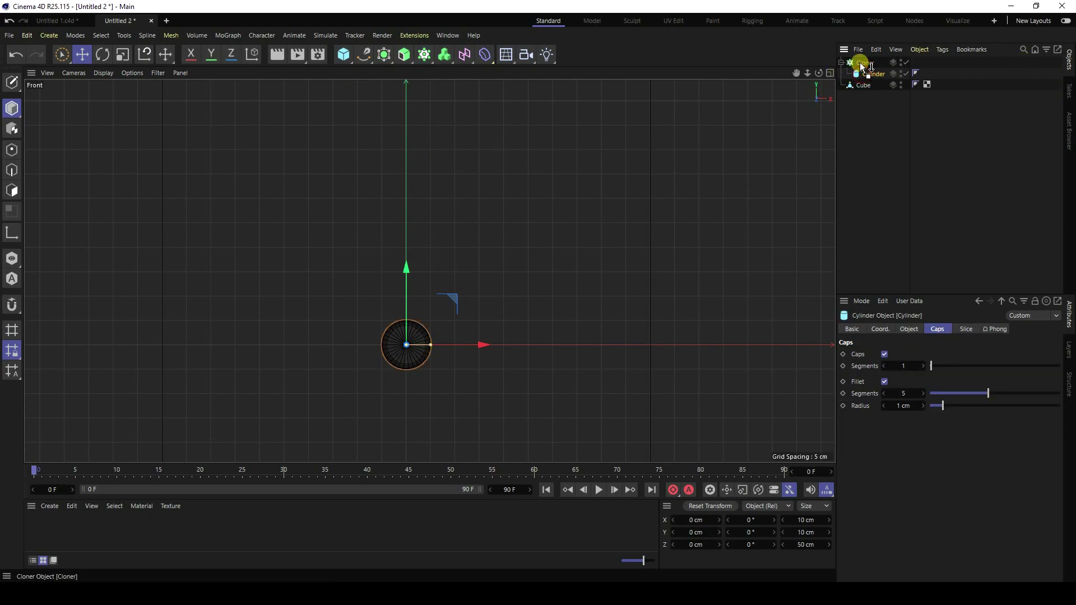
Keep the Cloner in Grid mode and set its count to 3 in X, 5 in Y and 1 in Z.
click(862, 61)
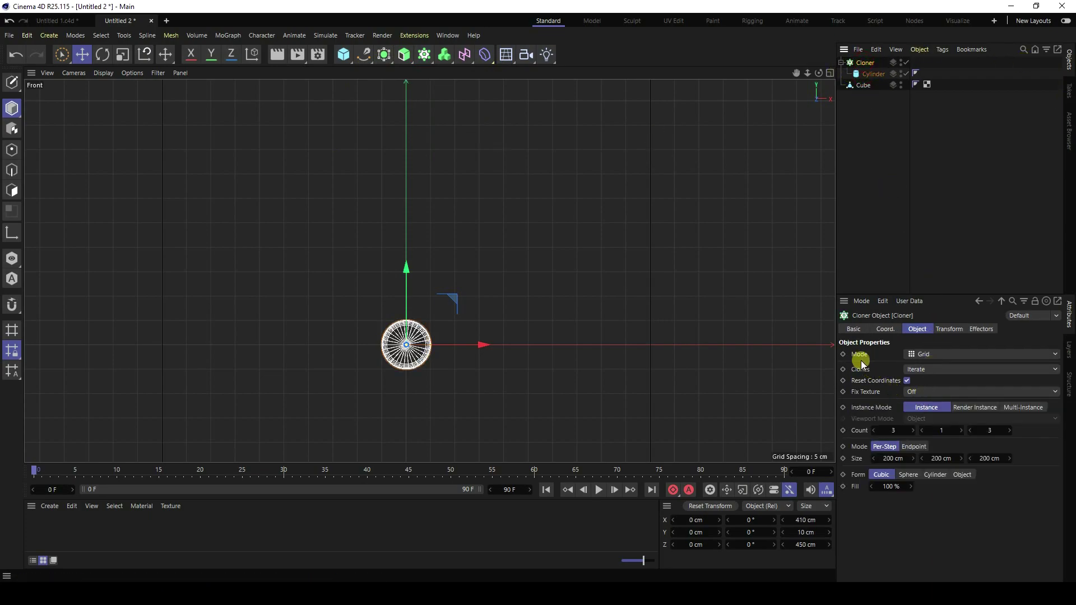
click(921, 354)
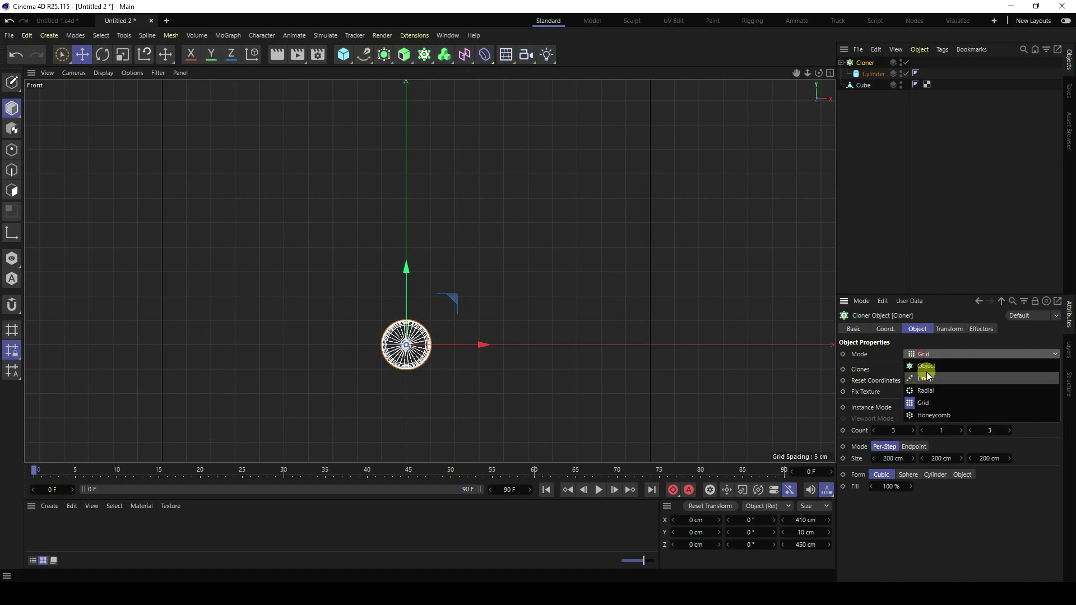
click(921, 402)
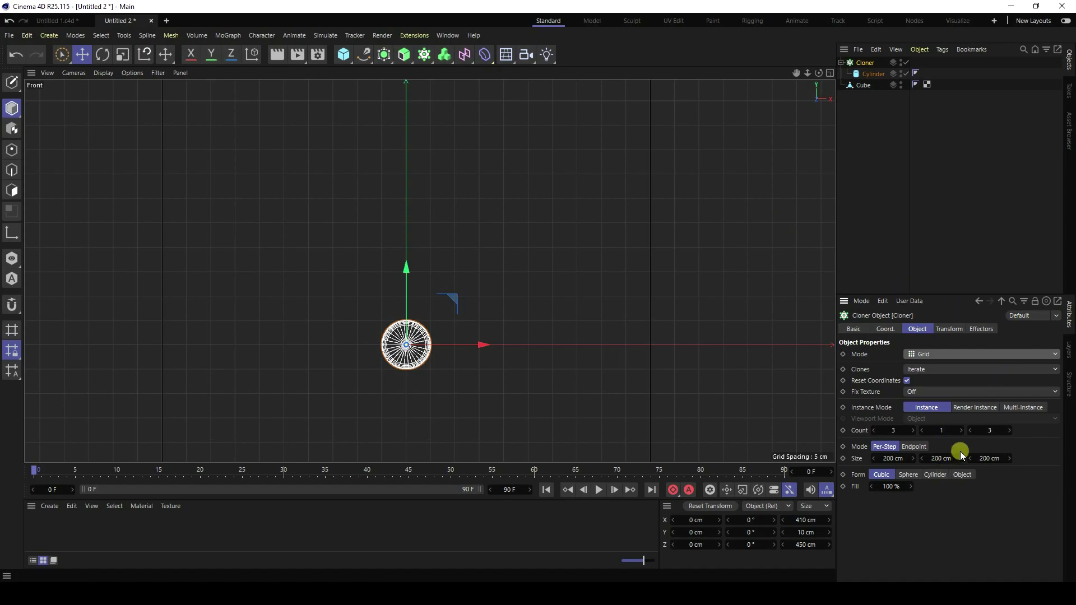
click(961, 430)
click(962, 429)
scroll(566, 298, down, 10)
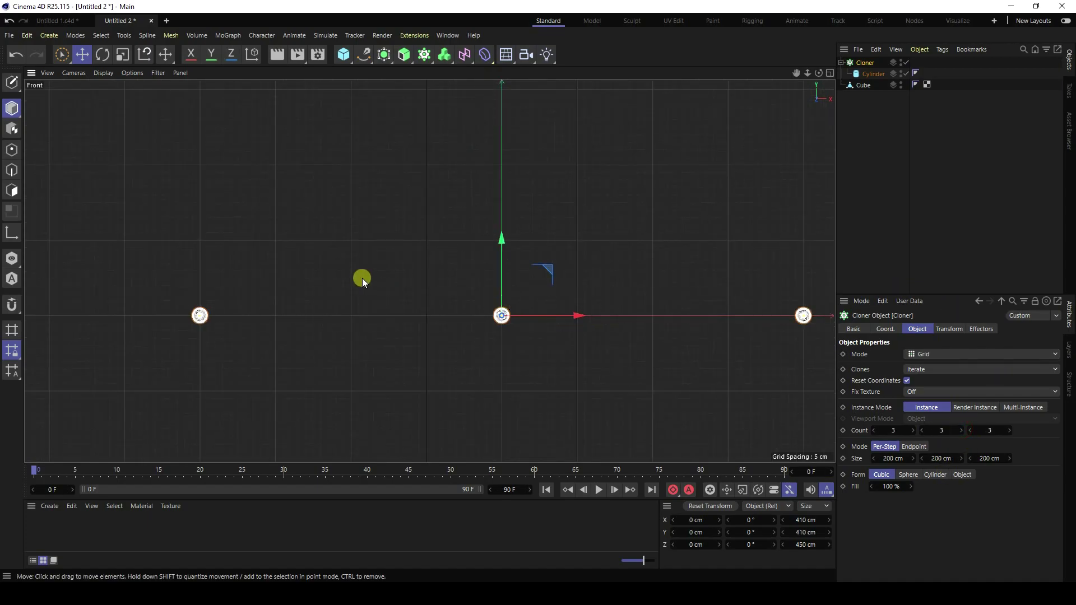
scroll(426, 277, down, 3)
click(962, 430)
click(961, 430)
click(969, 429)
click(970, 429)
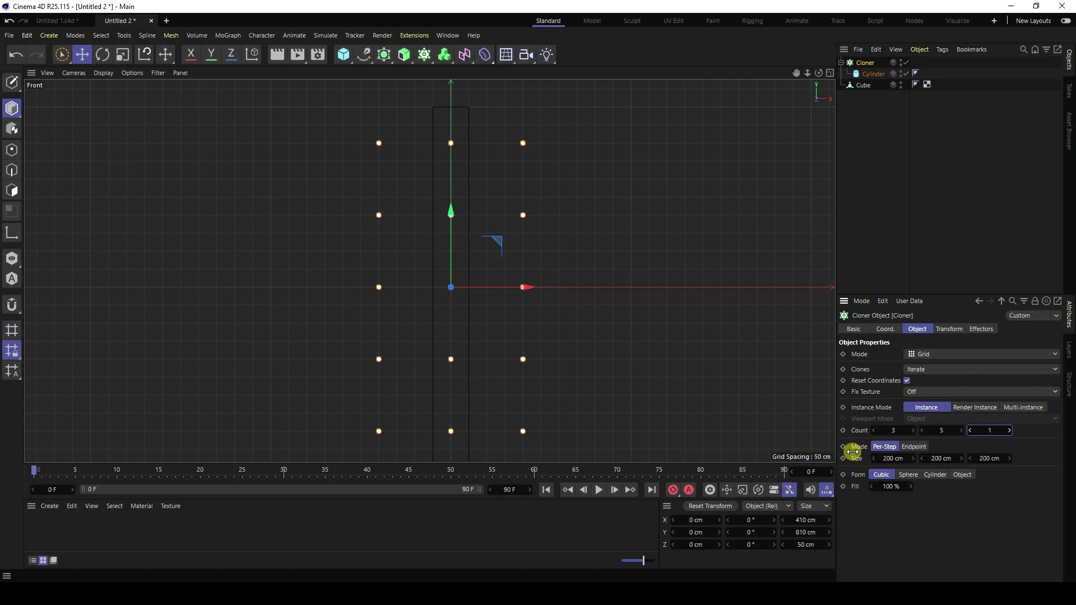
Set the Cloner's per-step size to 35 cm in X and 75 cm in Y so the pegs fit the column.
drag(893, 458, 870, 456)
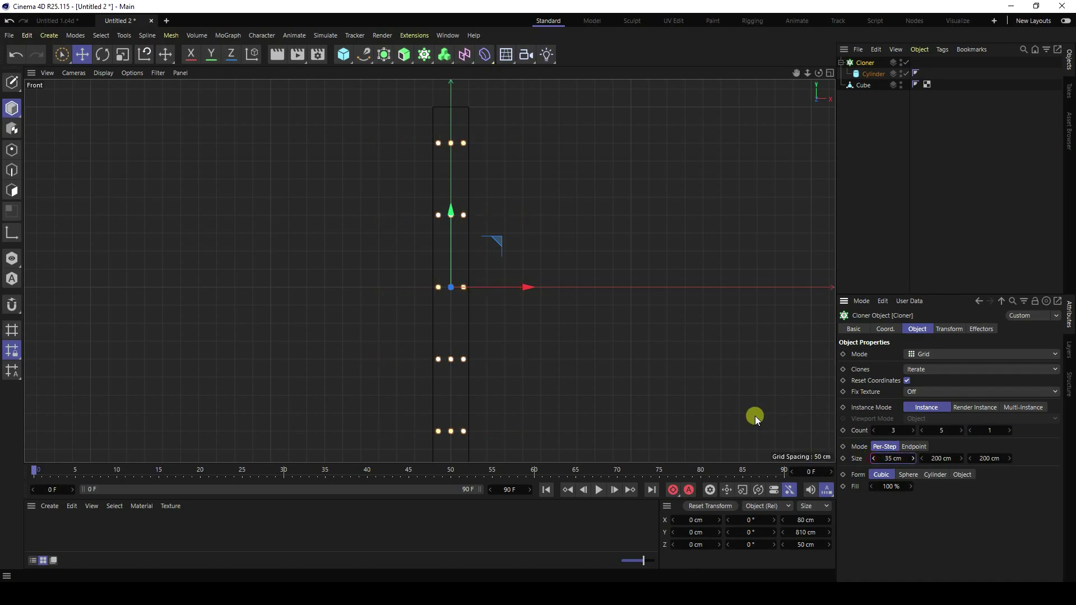
scroll(475, 269, up, 5)
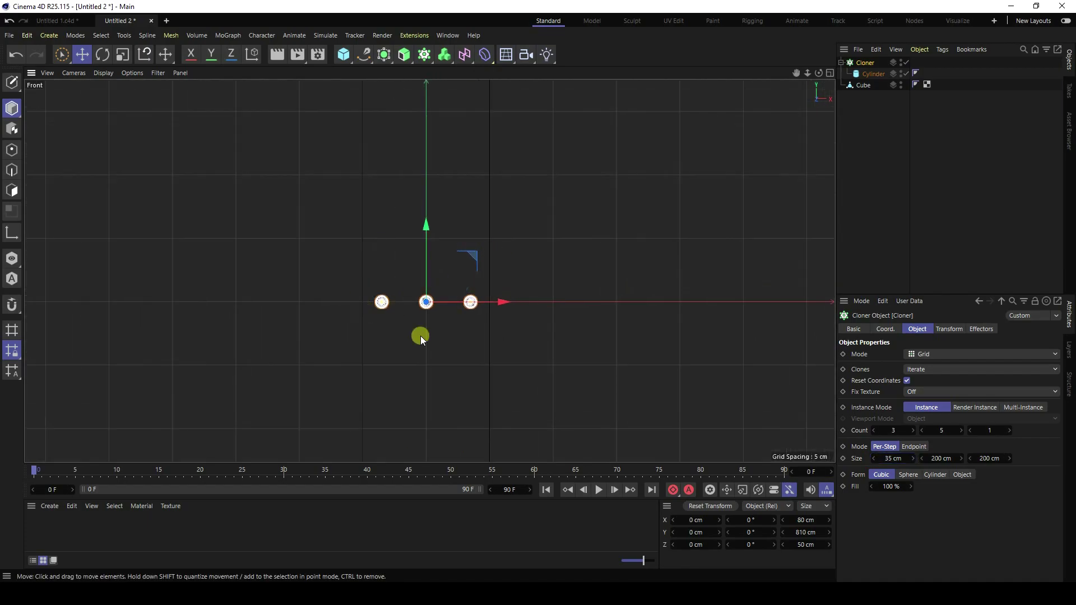
drag(936, 458, 939, 458)
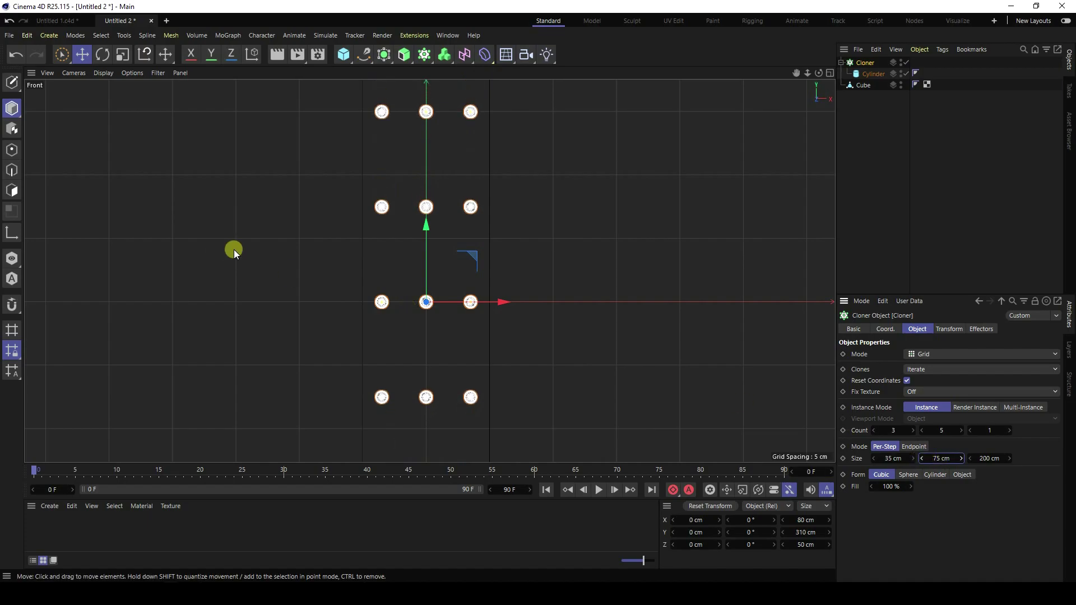
scroll(371, 271, down, 5)
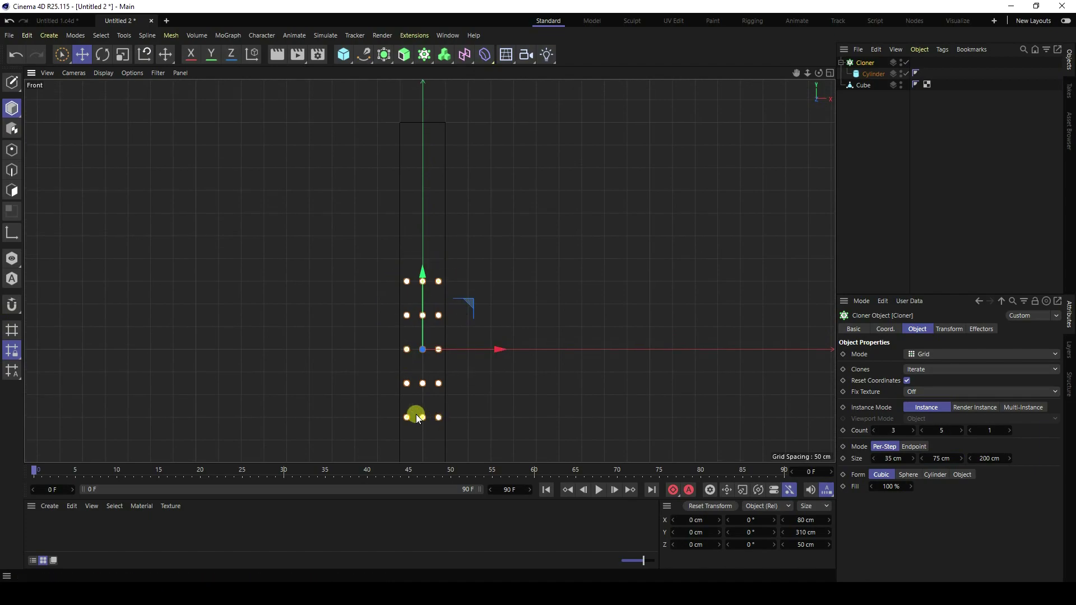
Raise the peg Cloner inside the column by setting its Y position to 200 cm.
click(891, 328)
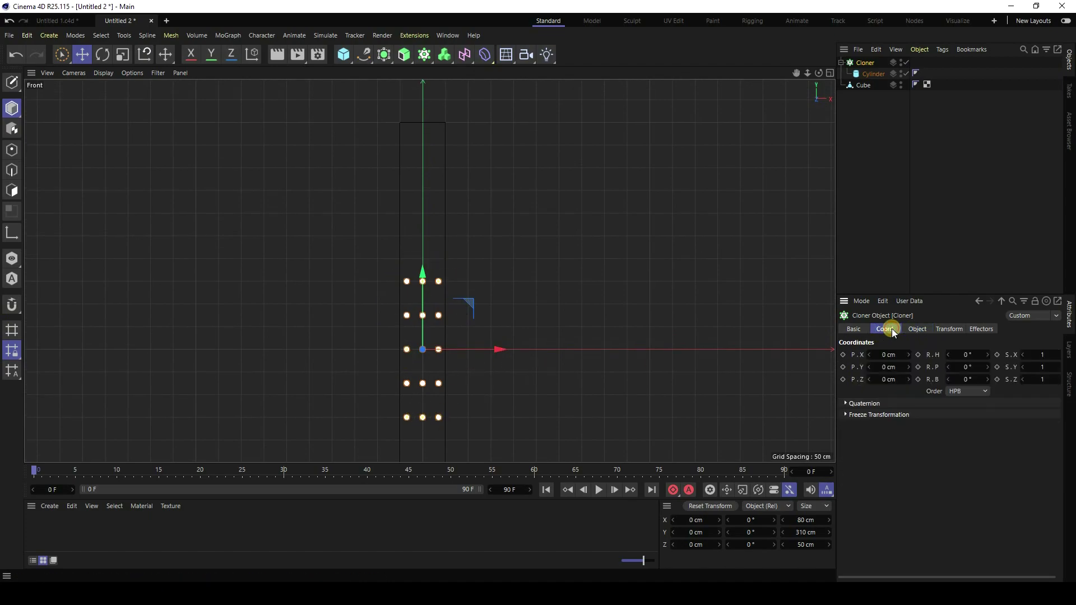
mouse_move(889, 369)
mouse_down()
mouse_move(879, 367)
mouse_move(905, 367)
mouse_move(880, 374)
mouse_up()
click(884, 368)
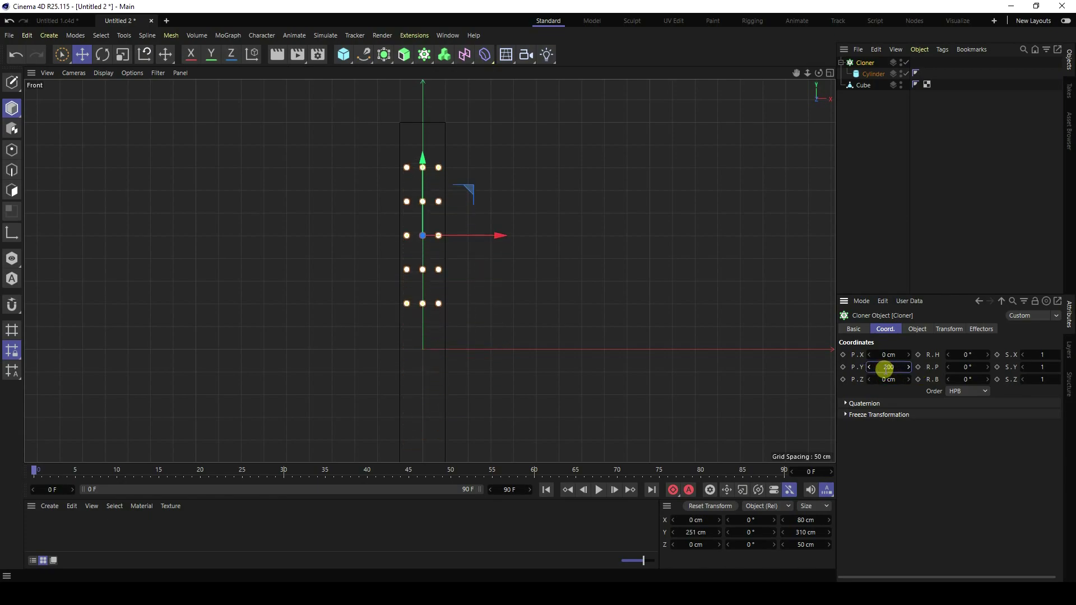
text(200)
key(Return)
Collapse the peg Cloner's hierarchy and duplicate the Cloner in place.
click(572, 211)
scroll(437, 183, up, 5)
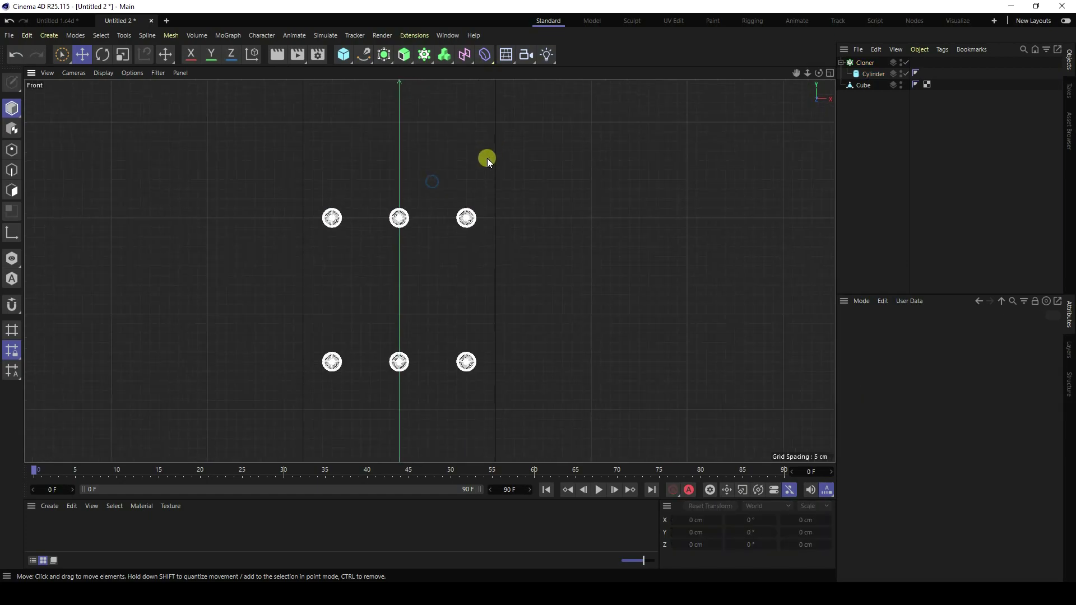
scroll(348, 221, up, 2)
scroll(419, 182, down, 1)
scroll(419, 182, down, 6)
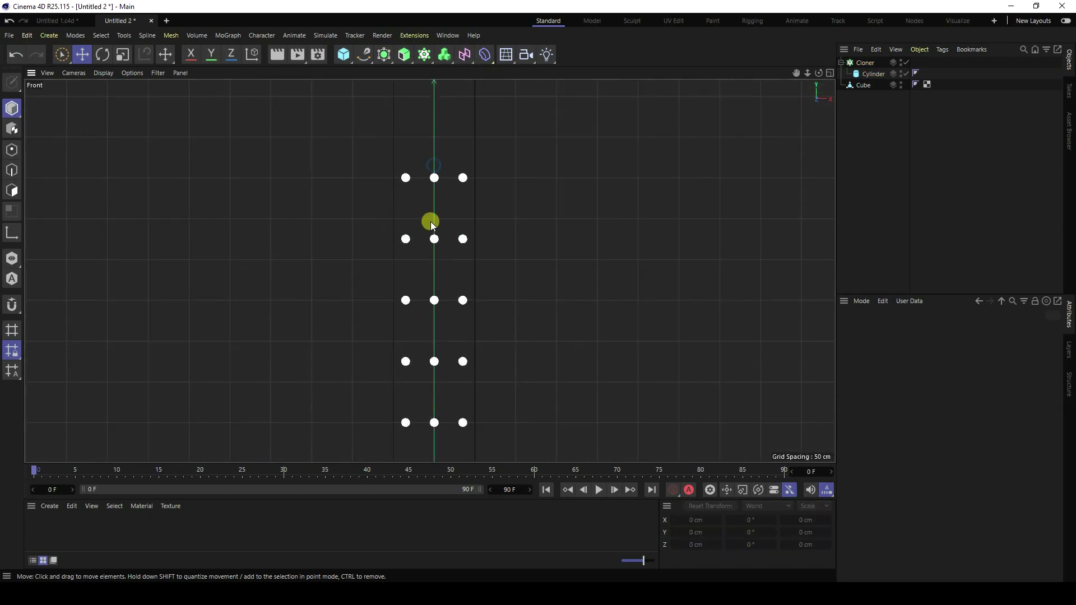
click(840, 62)
click(855, 63)
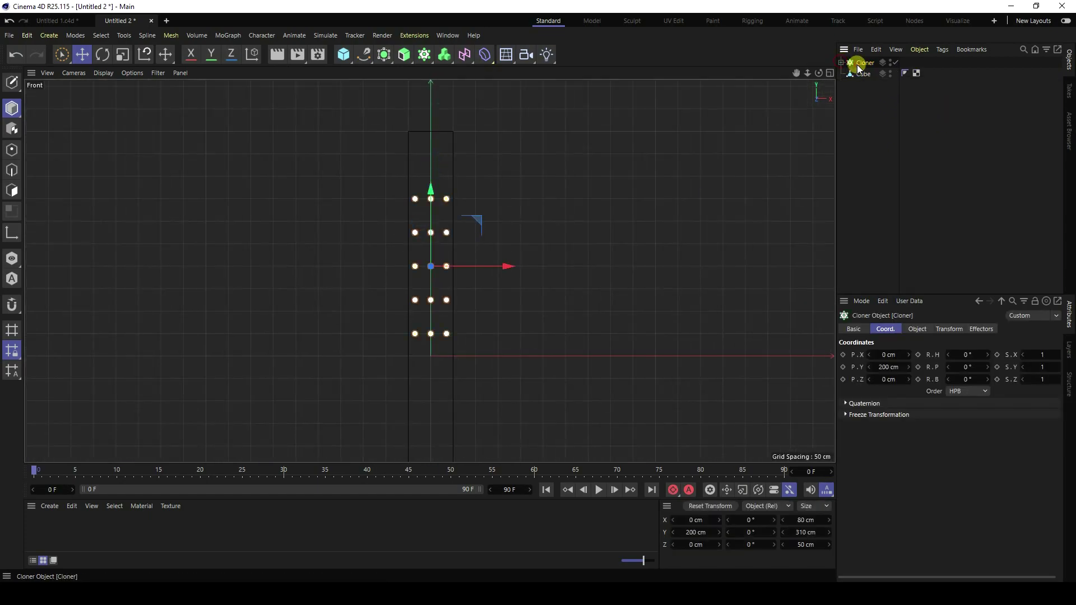
key(ctrl+v)
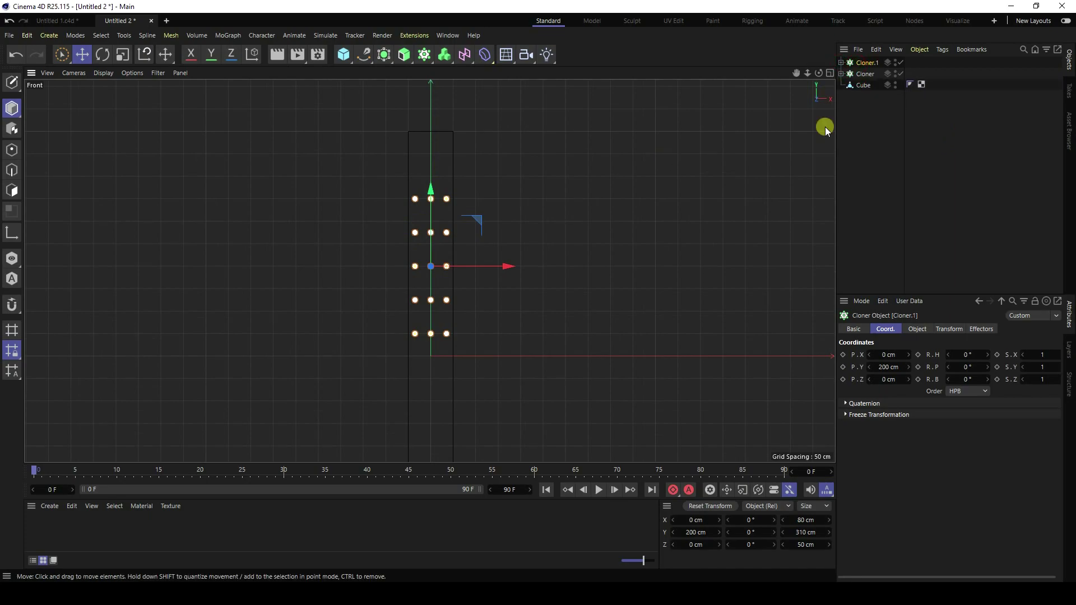
Stagger the duplicated peg Cloner by setting its Y position to 165 cm and its X count to 2.
drag(891, 372, 887, 367)
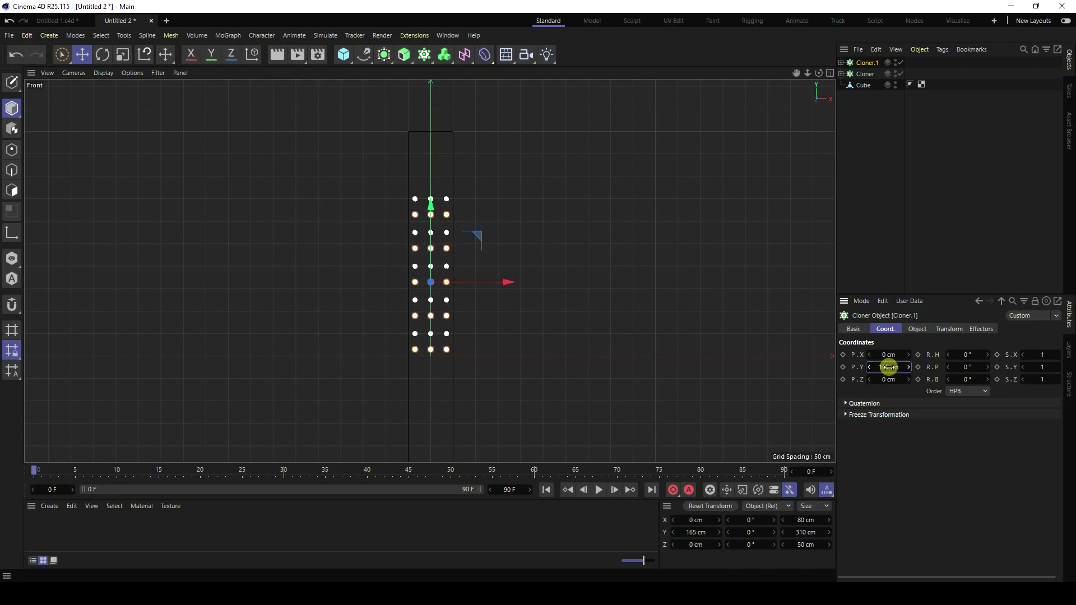
scroll(418, 214, up, 6)
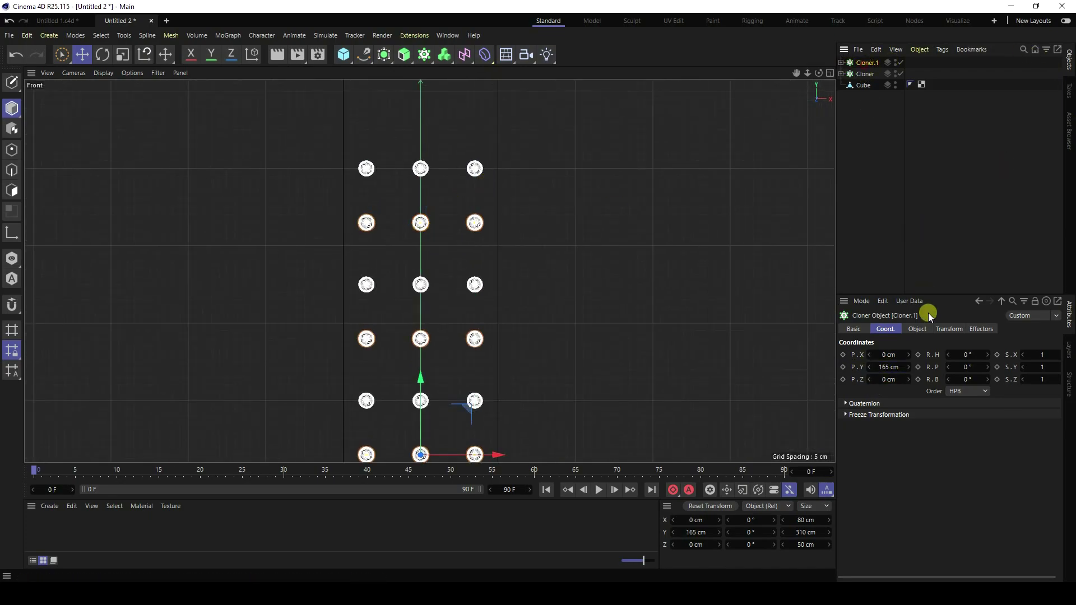
click(917, 328)
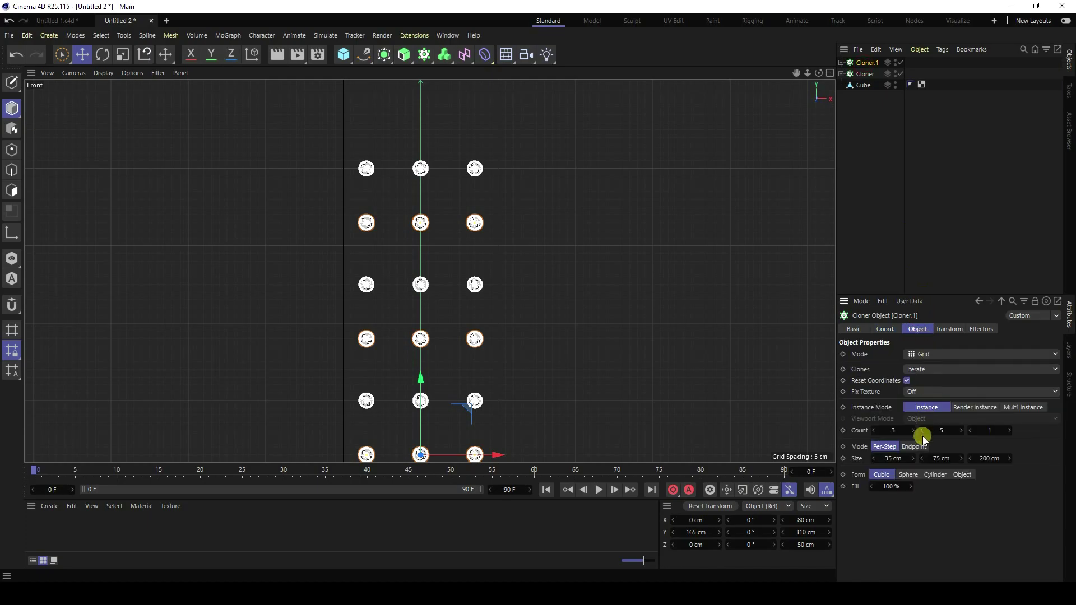
click(873, 430)
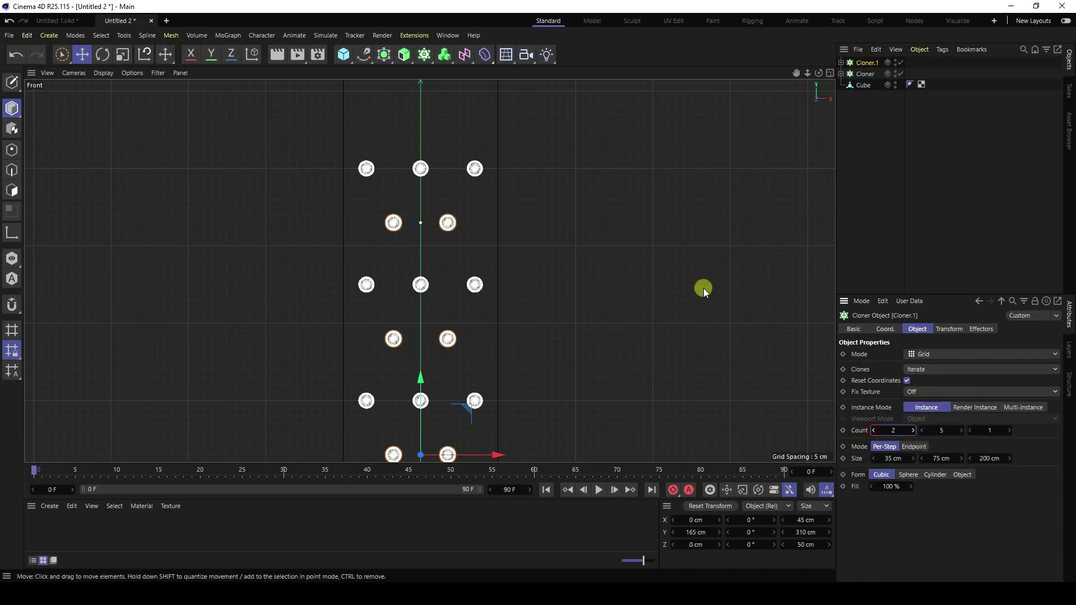
click(700, 283)
scroll(538, 193, down, 3)
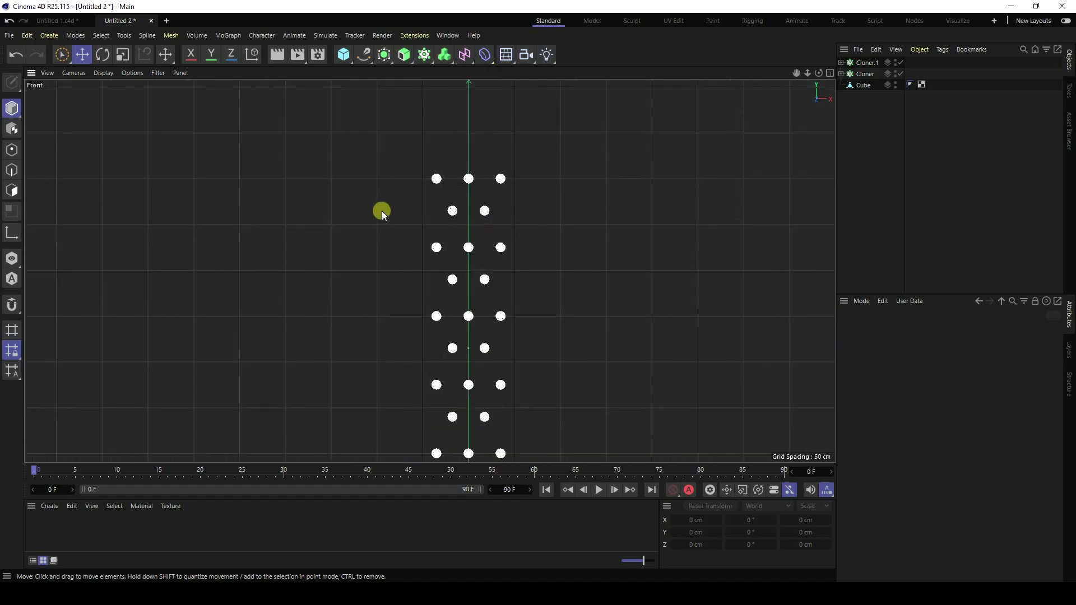
scroll(384, 224, down, 3)
scroll(439, 237, up, 3)
scroll(403, 239, up, 3)
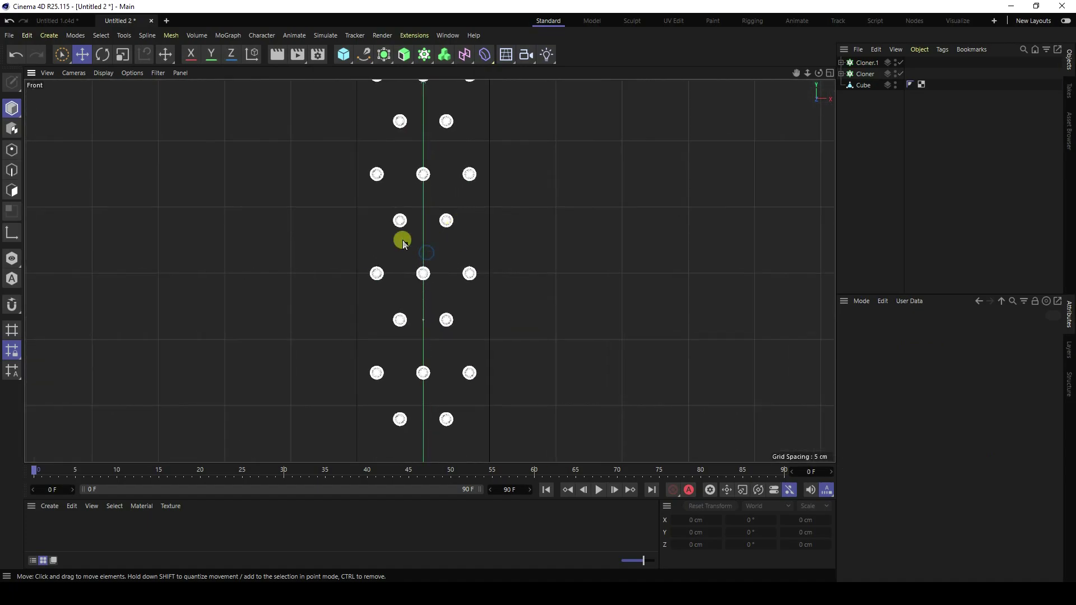
scroll(431, 242, down, 5)
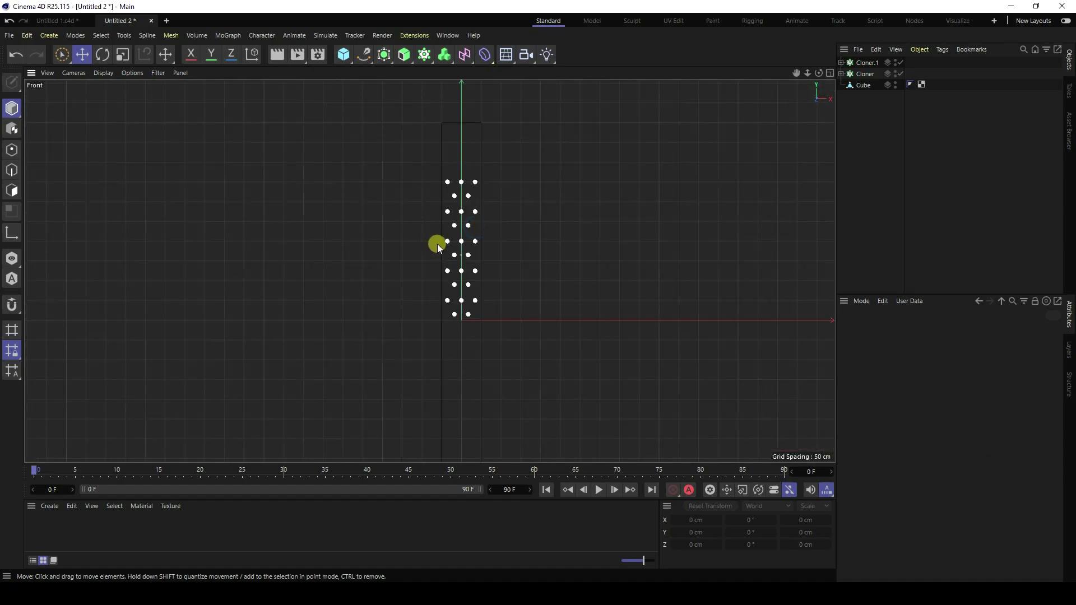
Duplicate the two-column peg Cloner and move the copy down to a Y position of about -56 cm.
click(865, 63)
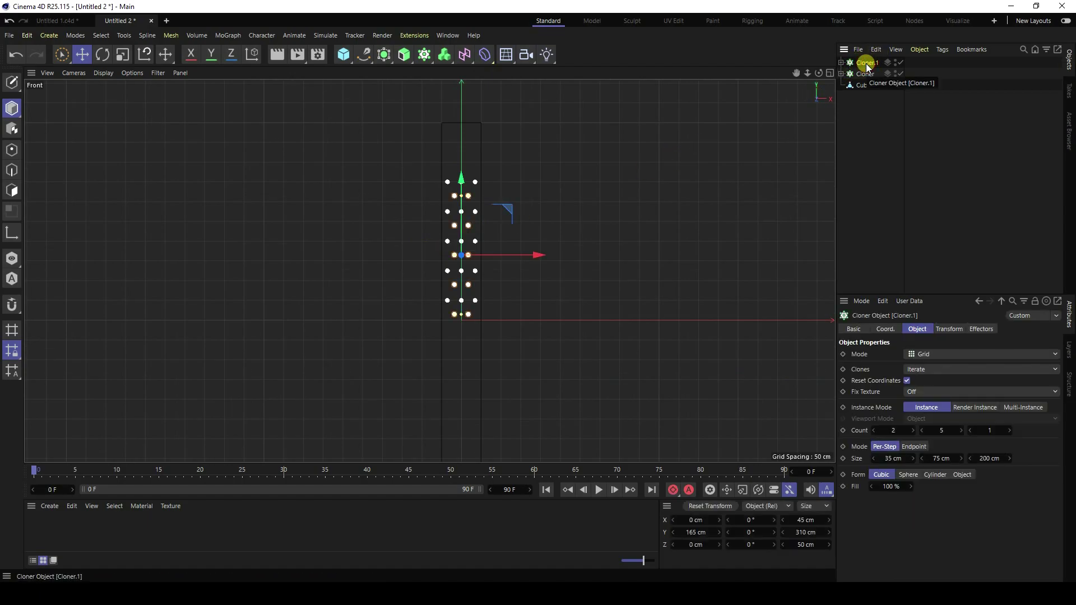
key(ctrl+c)
key(ctrl+v)
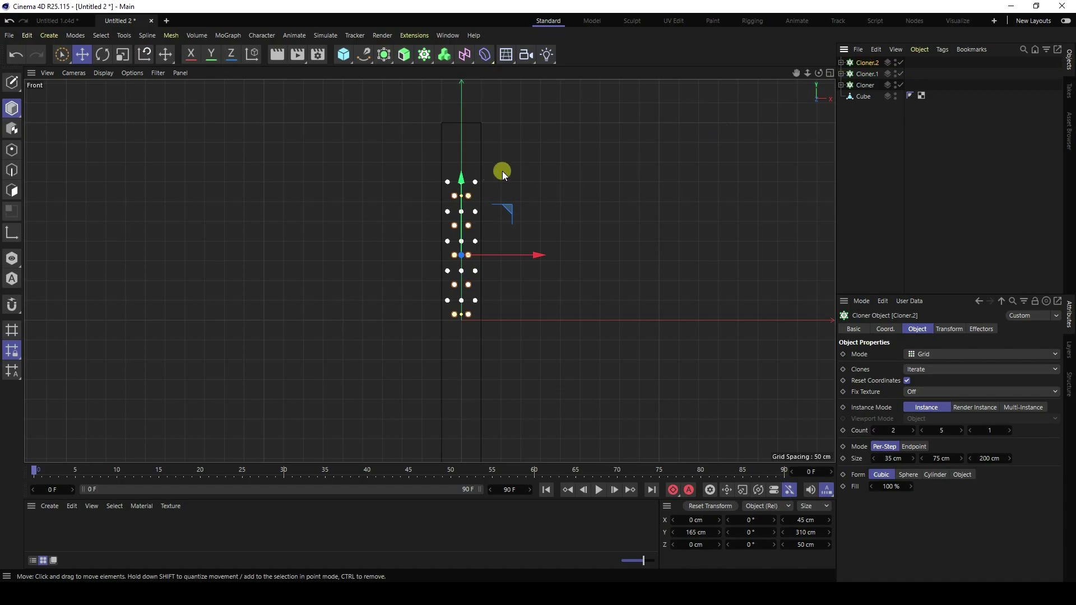
drag(462, 192, 461, 269)
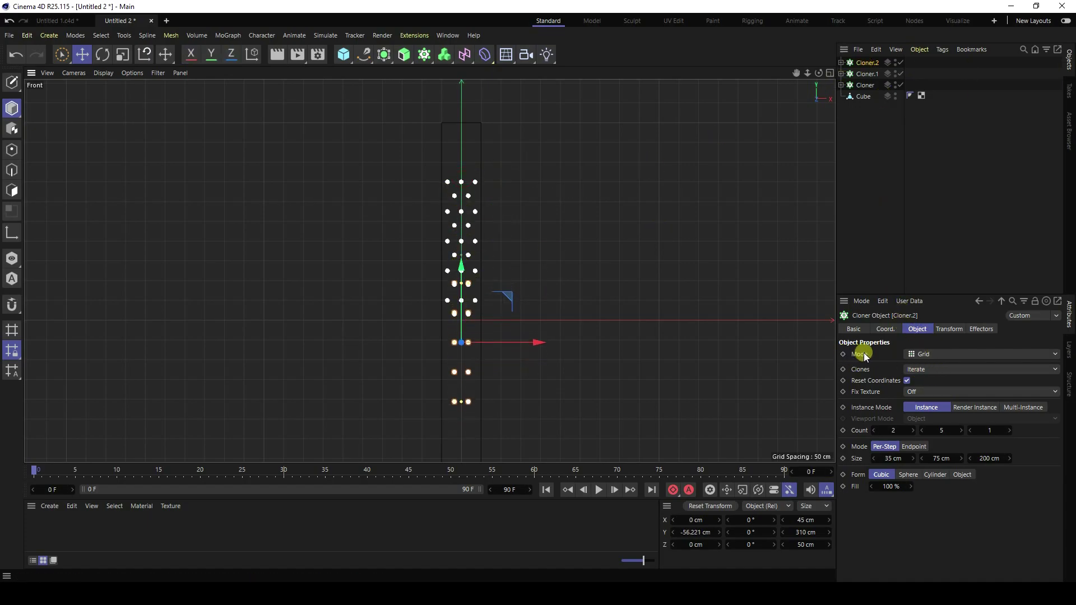
Switch the new Cloner to Radial mode and set its plane to XY.
click(931, 355)
click(928, 392)
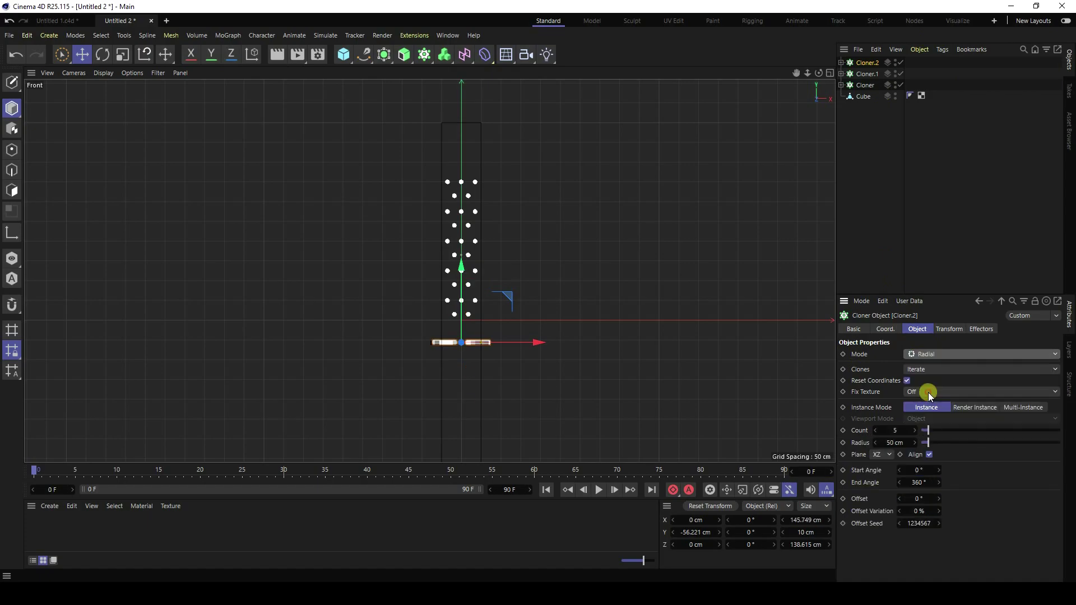
scroll(506, 374, up, 3)
click(882, 454)
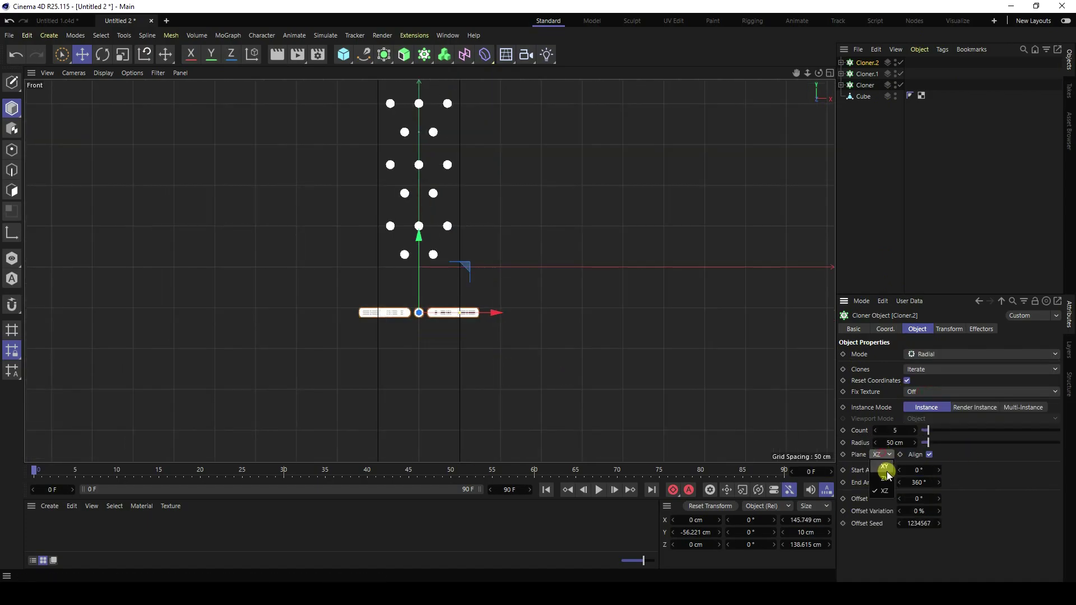
click(885, 467)
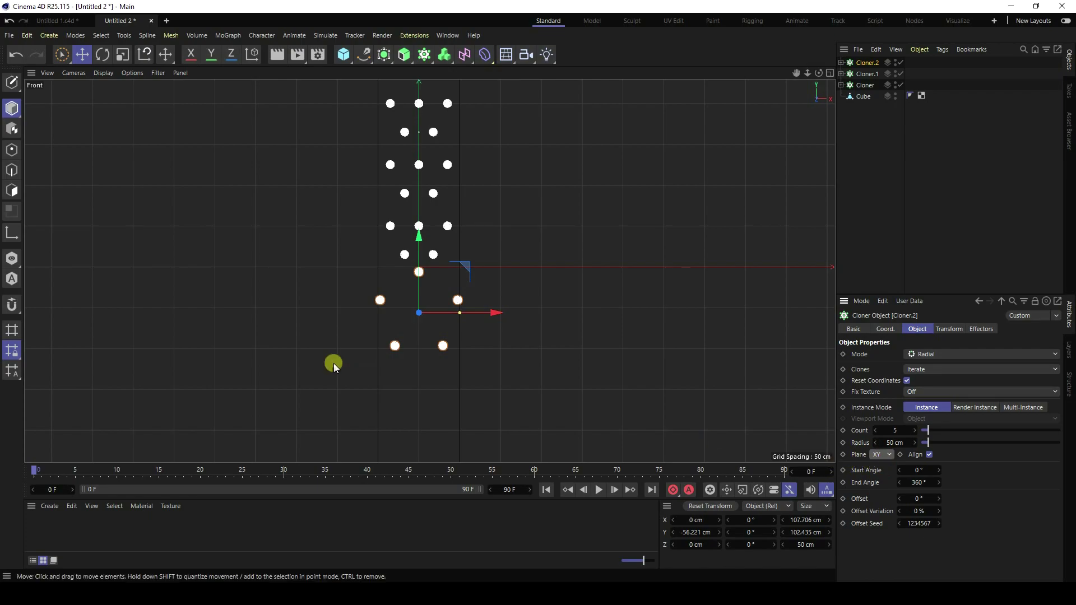
Set the radial Cloner's radius to 38 cm and its count to 7 so the ring fits inside the column.
scroll(358, 331, up, 4)
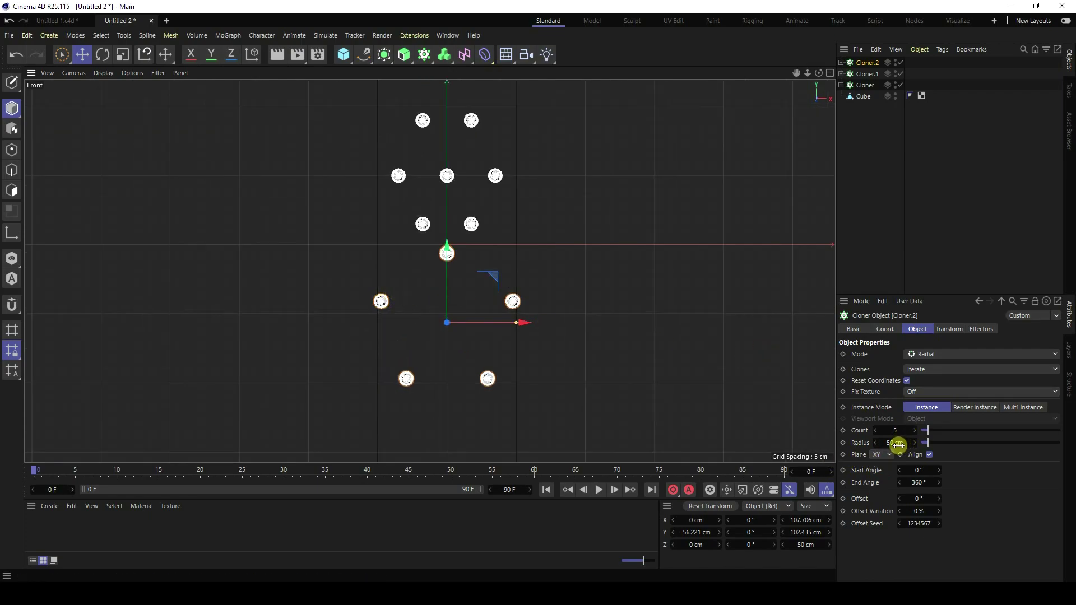
drag(890, 445, 915, 446)
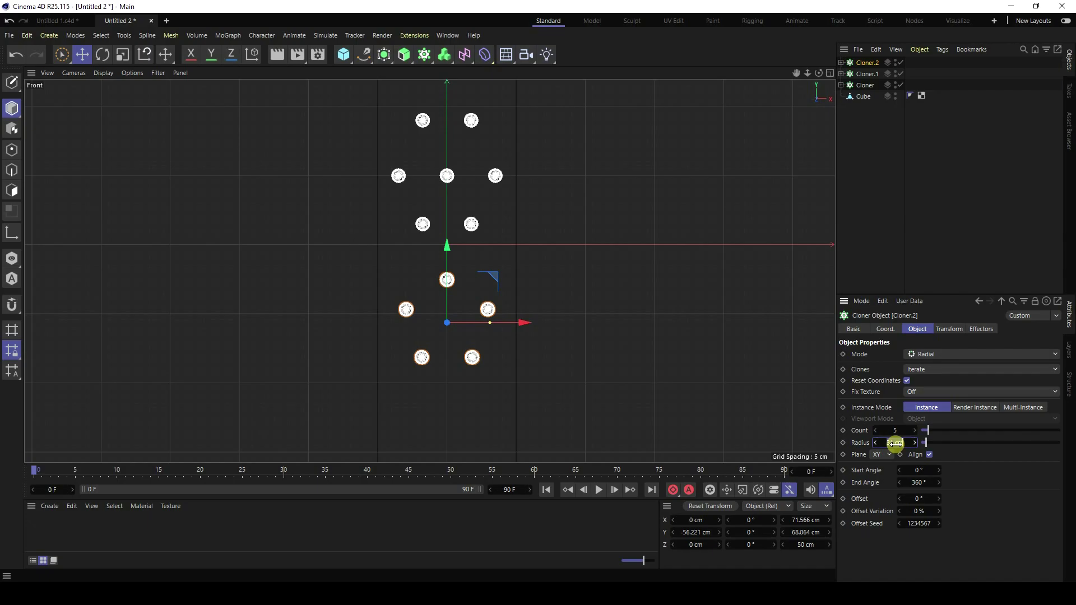
drag(895, 443, 893, 439)
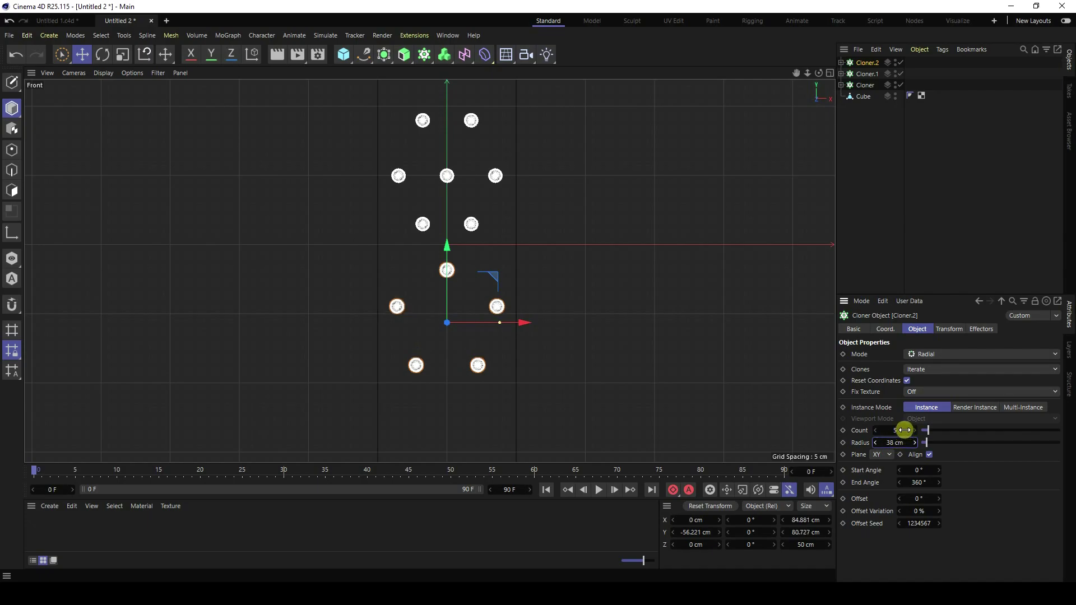
click(914, 431)
click(915, 431)
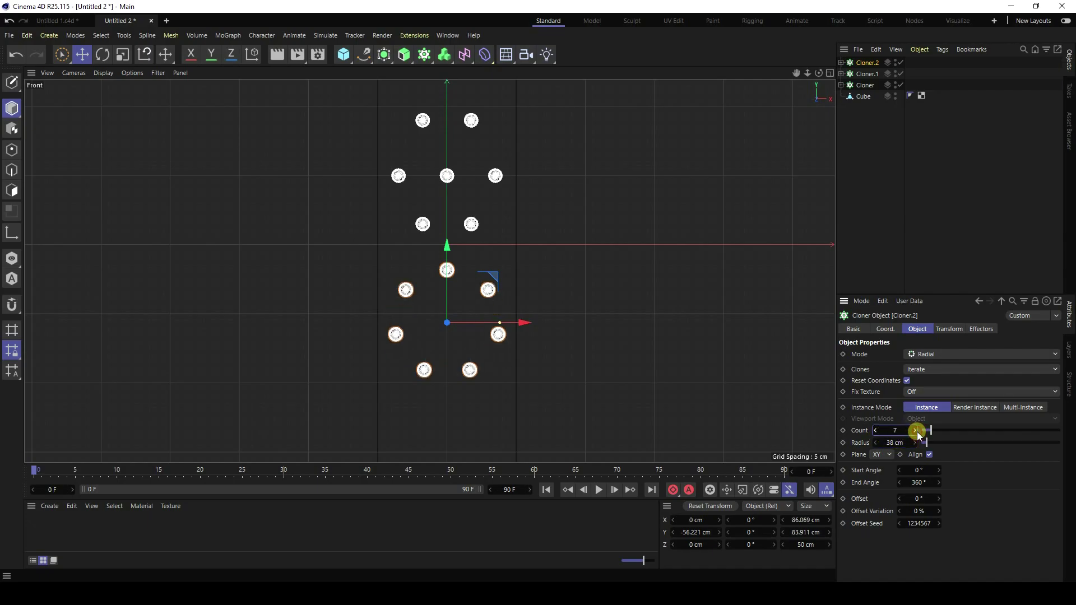
Nudge the radial Cloner up to a Y position of about -55 cm and set the animation's end frame to 1000.
click(884, 331)
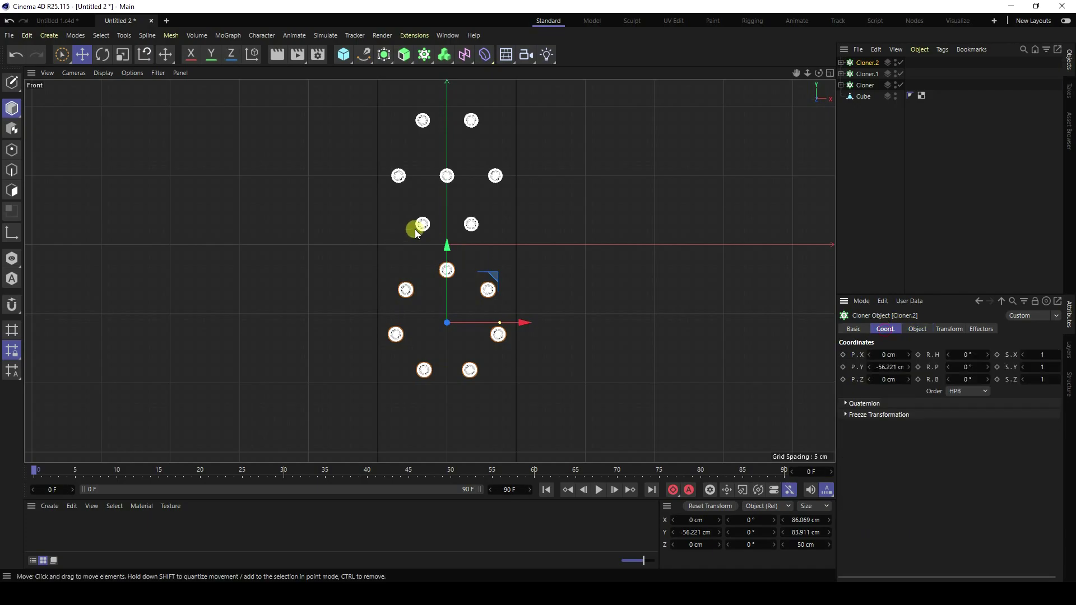
drag(448, 247, 446, 247)
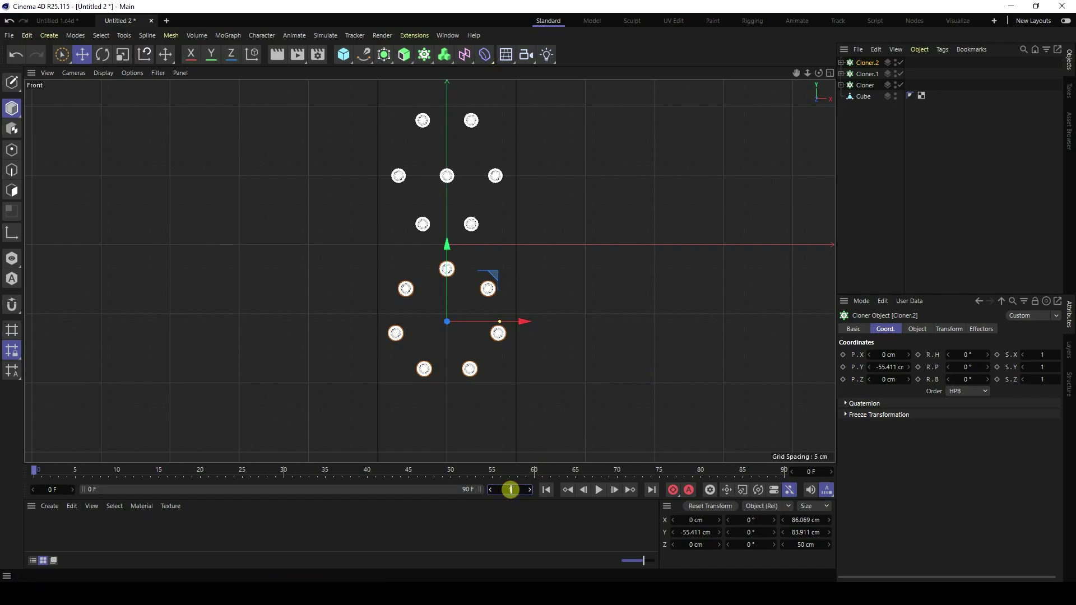
key(Return)
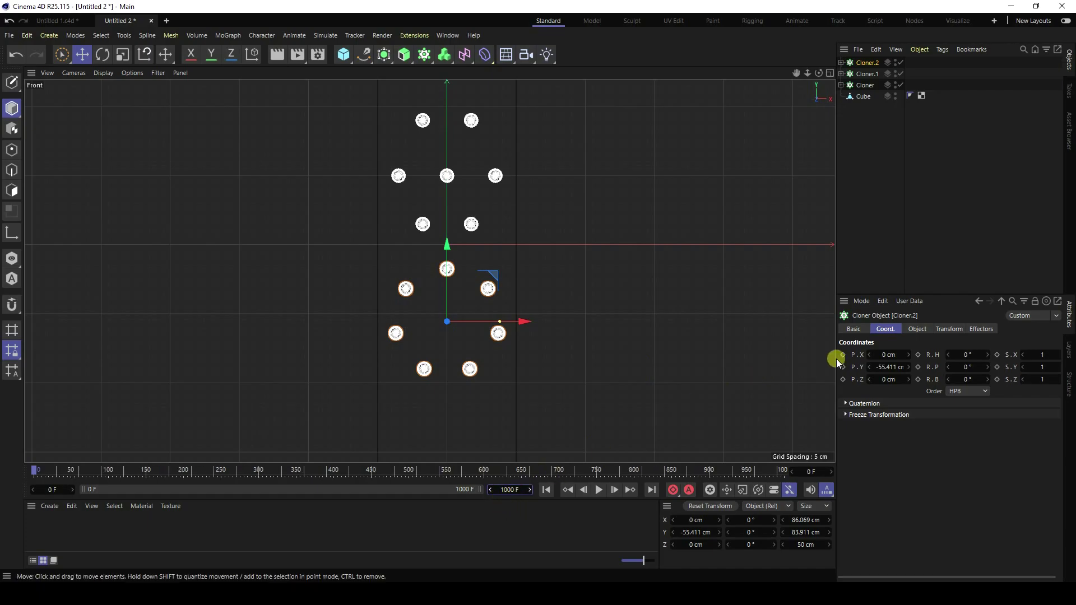
Try turning the radial Cloner's bank rotation to 25°.
click(917, 330)
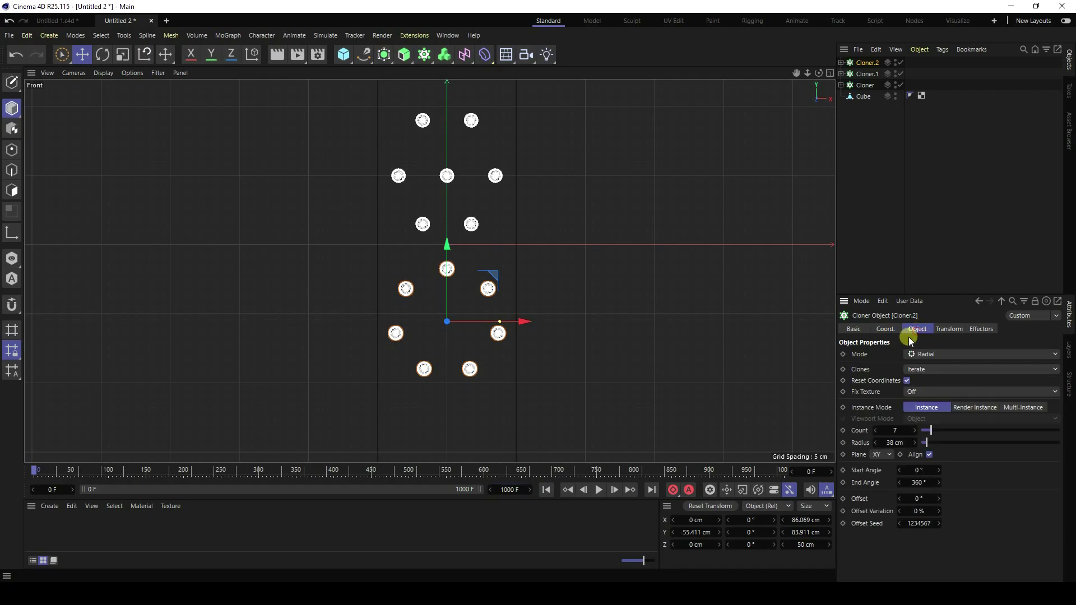
click(885, 331)
drag(959, 378, 965, 379)
Keyframe the radial Cloner's bank rotation at 0° on the first frame and 1080° on frame 1000.
click(965, 380)
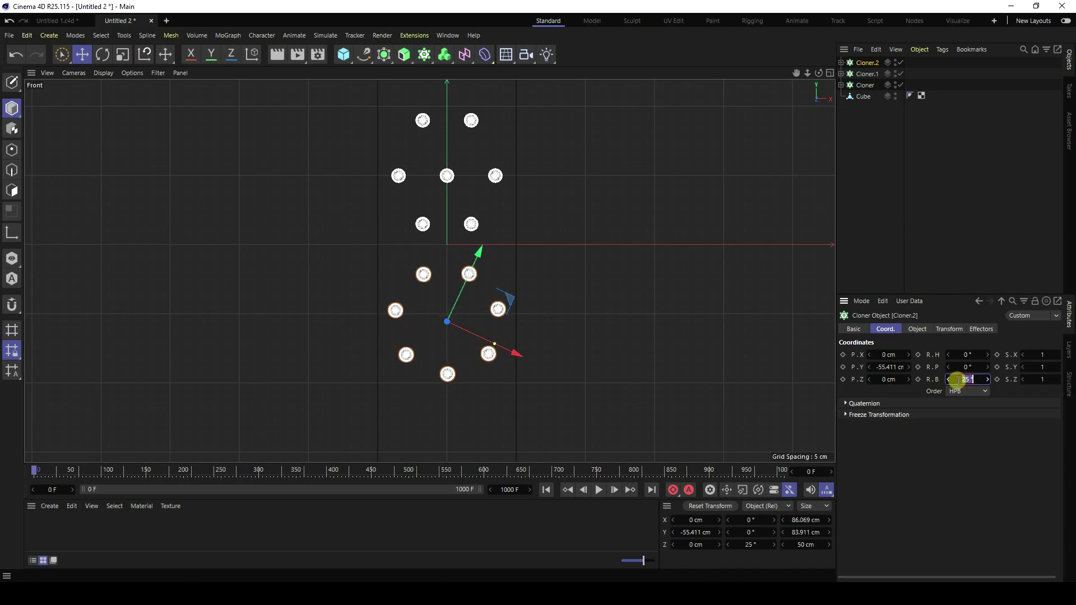
text(0)
key(Return)
click(917, 379)
click(651, 489)
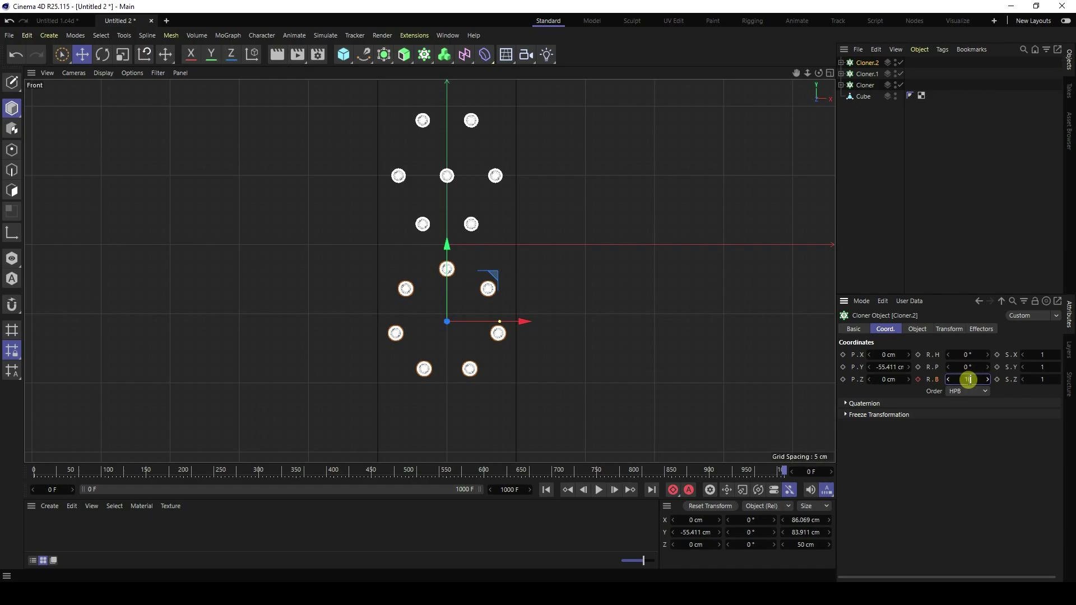
click(917, 380)
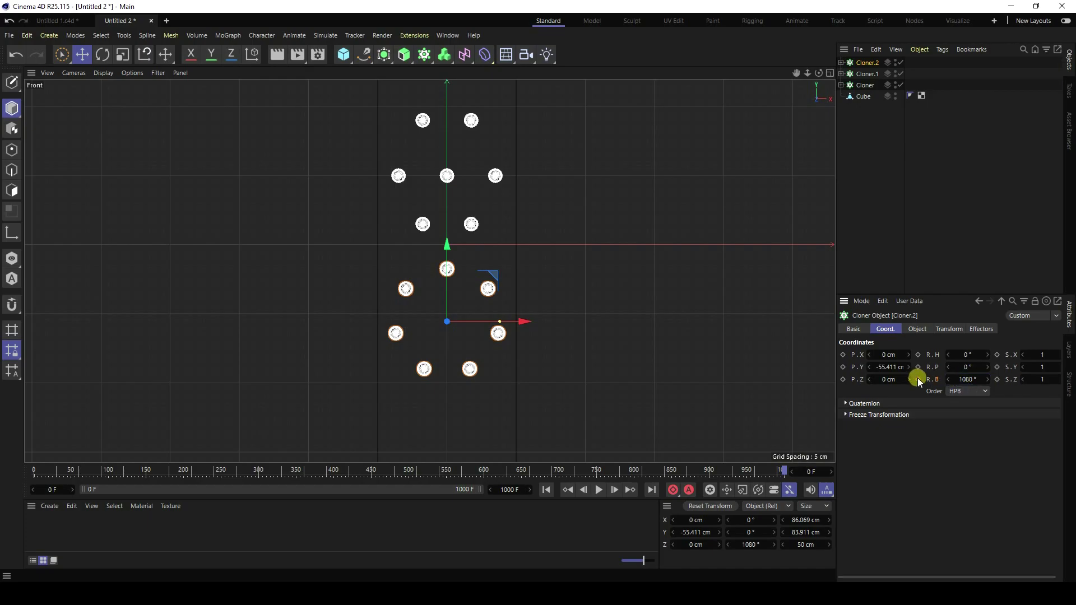
Play the animation from the start to examine the ring's rotation, and return to the first frame.
click(546, 490)
click(598, 490)
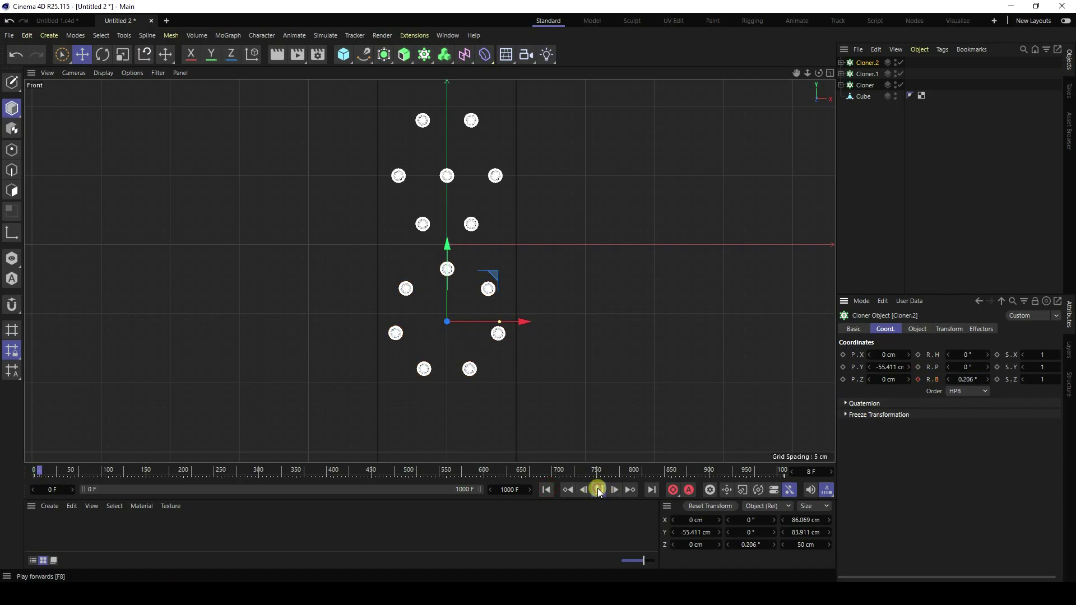
scroll(475, 325, up, 3)
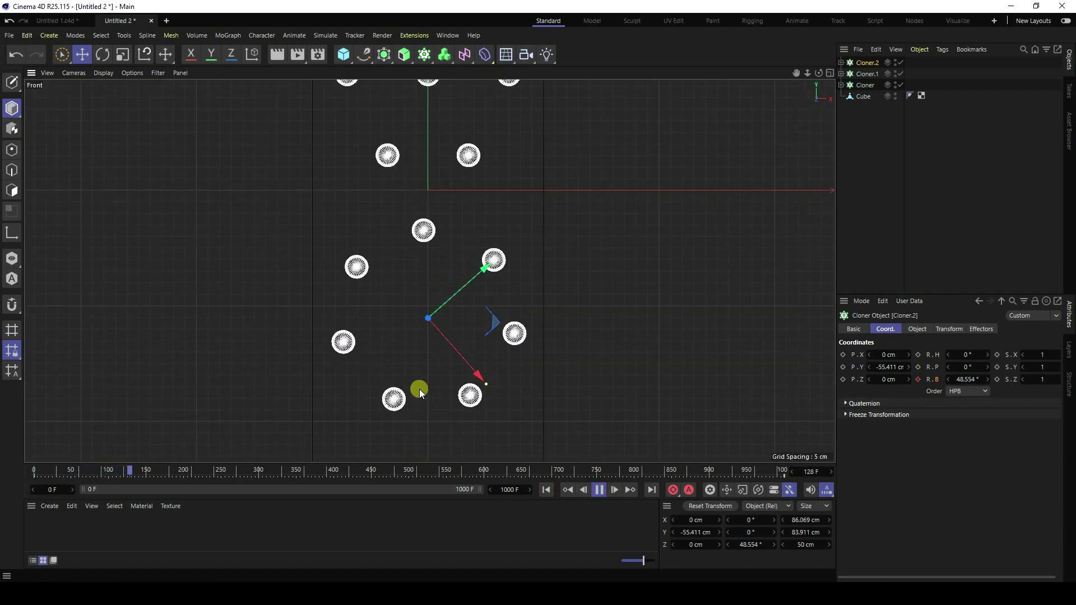
click(548, 489)
Select both rotation keys of the radial Cloner in the F-Curve timeline, make their interpolation linear and close the timeline.
click(436, 34)
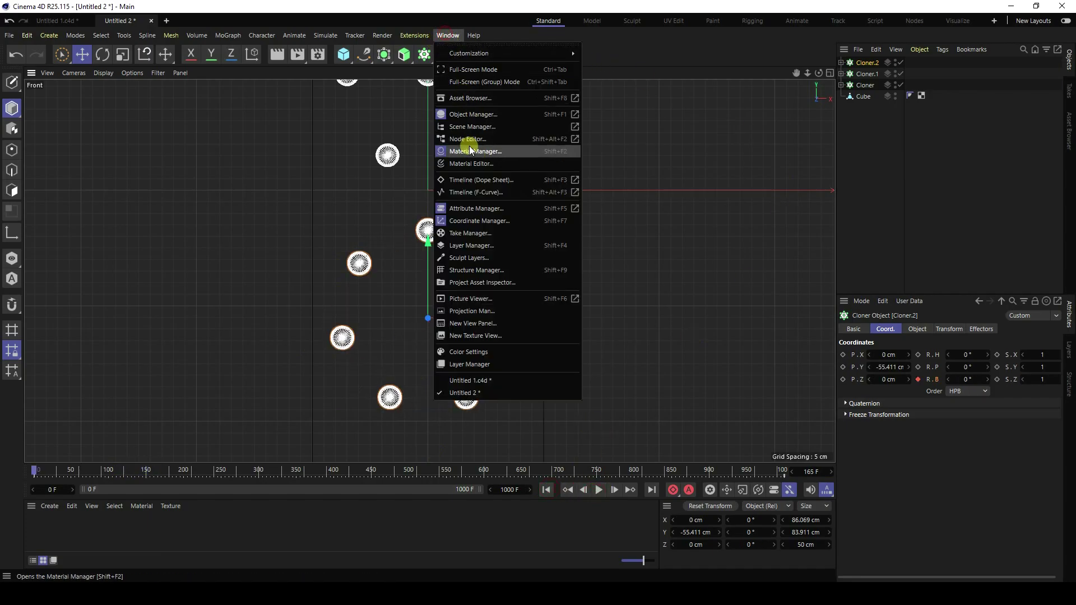
click(465, 188)
alt+right_drag(538, 291, 538, 291)
drag(421, 230, 812, 406)
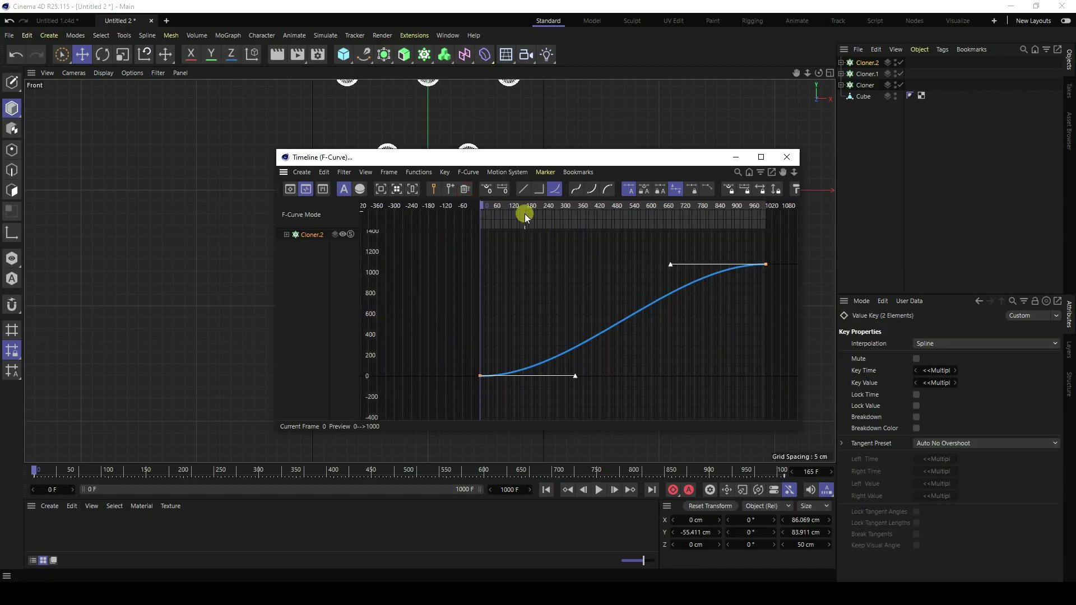
click(523, 190)
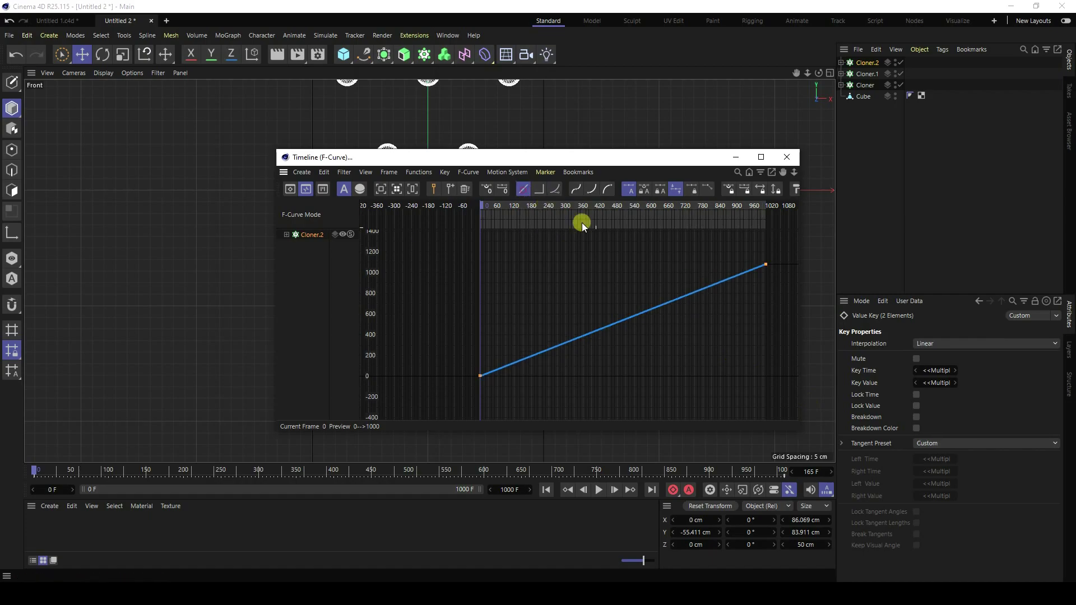
click(787, 157)
Play the animation to check the ring's rotation speed with the linear keys, and stop playback.
click(594, 494)
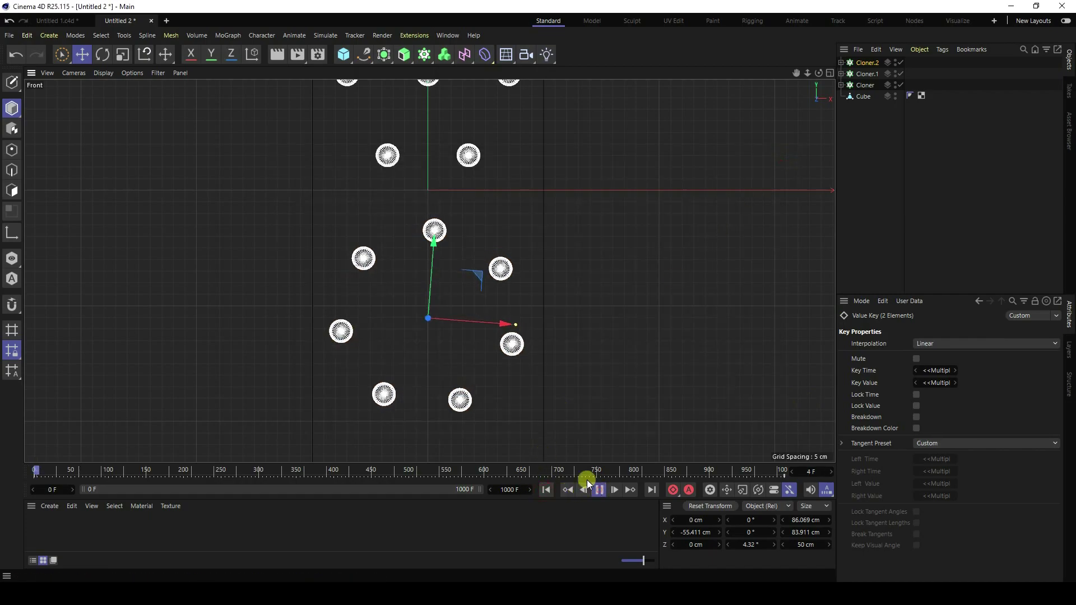
click(352, 249)
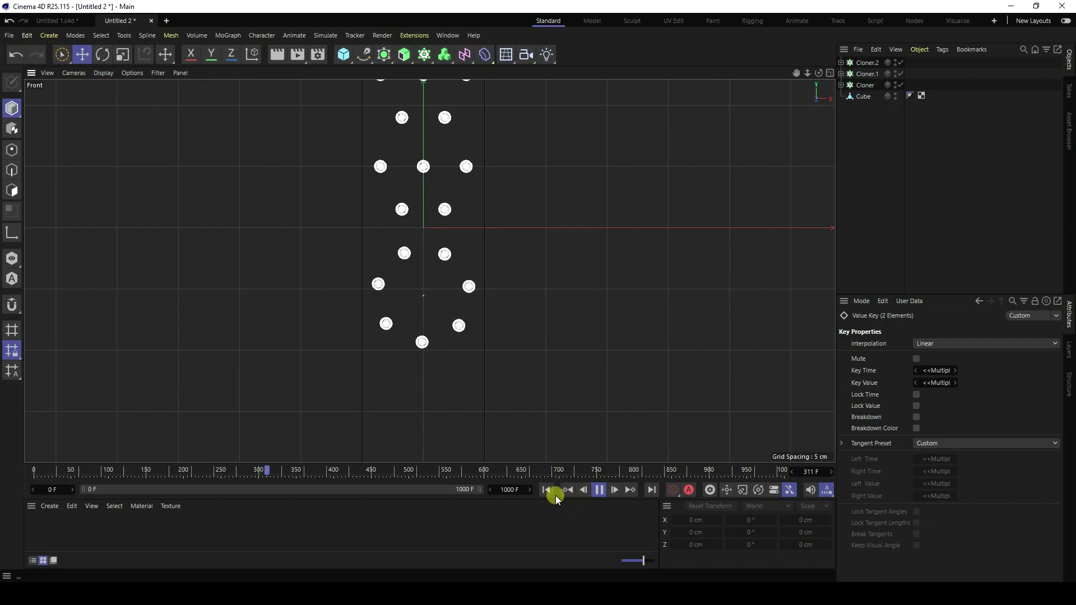
click(598, 489)
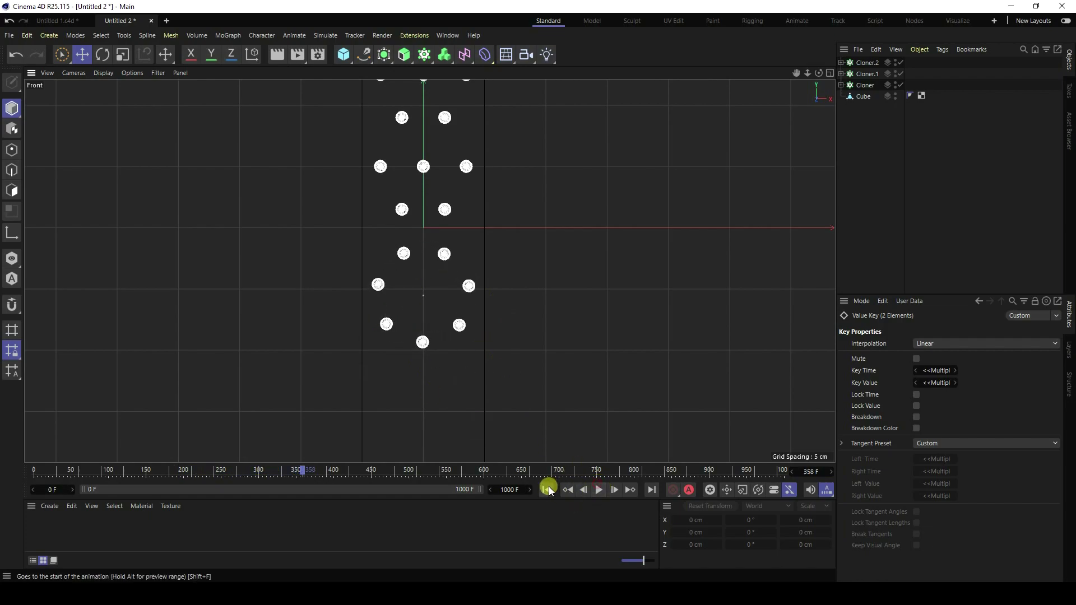
Duplicate the animated radial Cloner and move the copy below the first ring, at a Y position of about -166 cm.
click(867, 64)
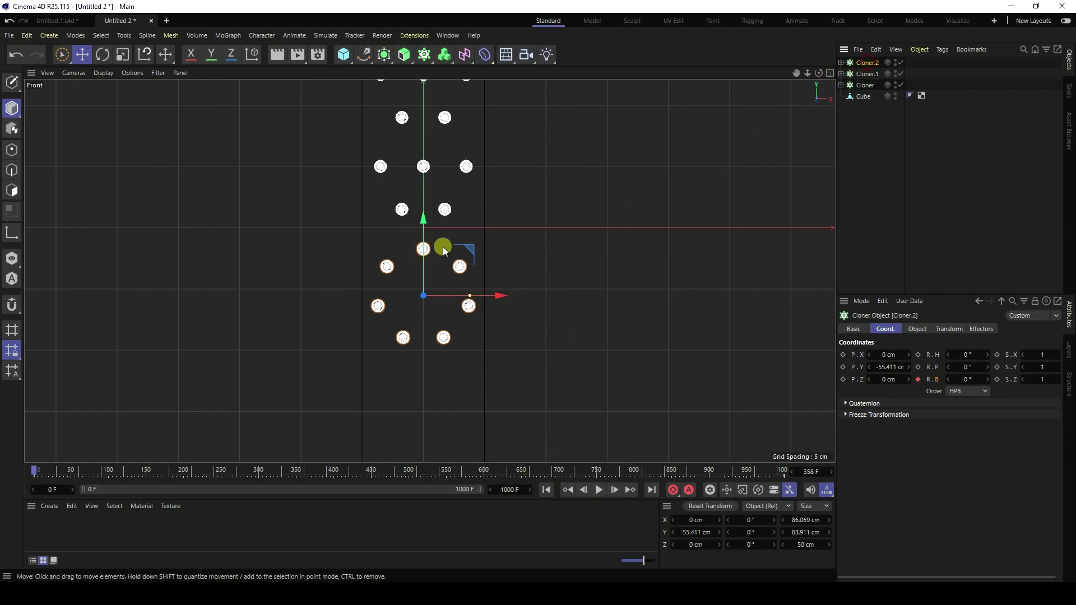
scroll(440, 248, down, 2)
ctrl+drag(428, 217, 440, 308)
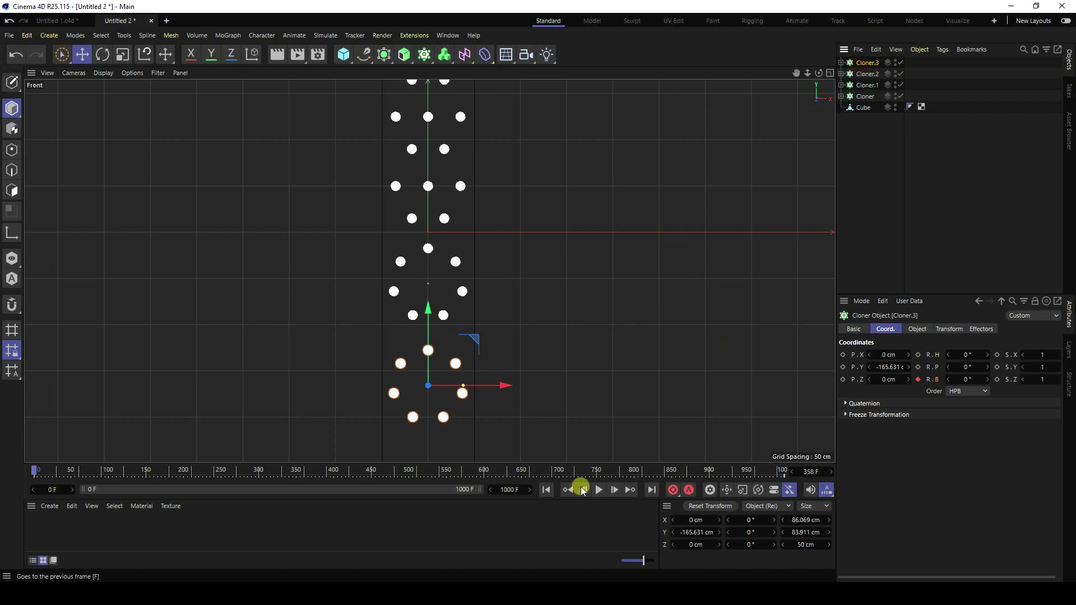
Reverse the lower ring's spin by setting its bank rotation to -1080° at the last frame, and return to the first frame.
click(652, 490)
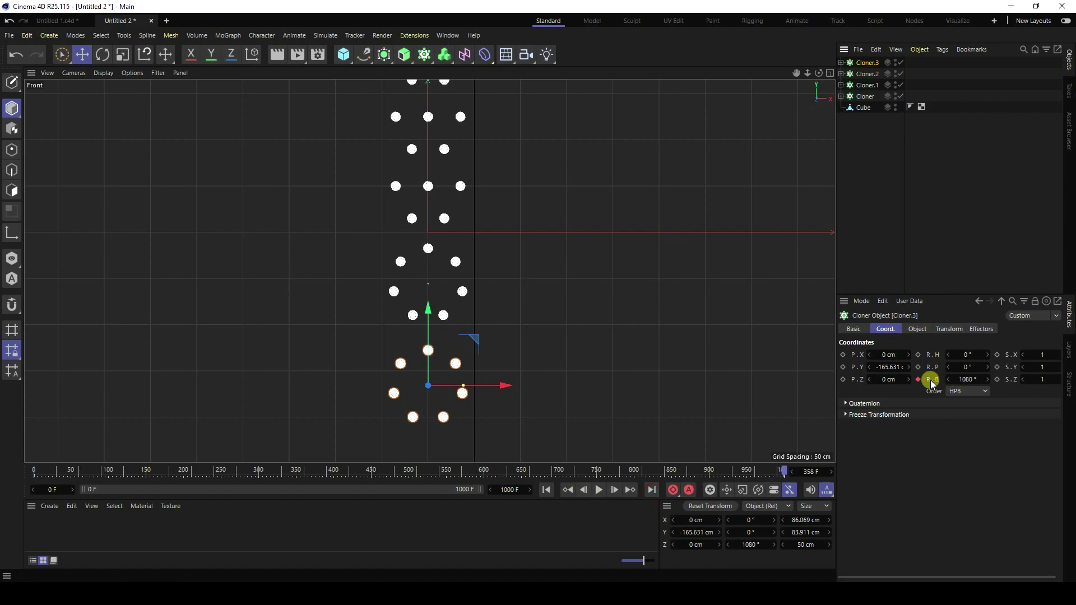
double_click(959, 380)
click(546, 490)
Play the animation to check how the two rings rotate against each other, and return to the first frame.
click(599, 490)
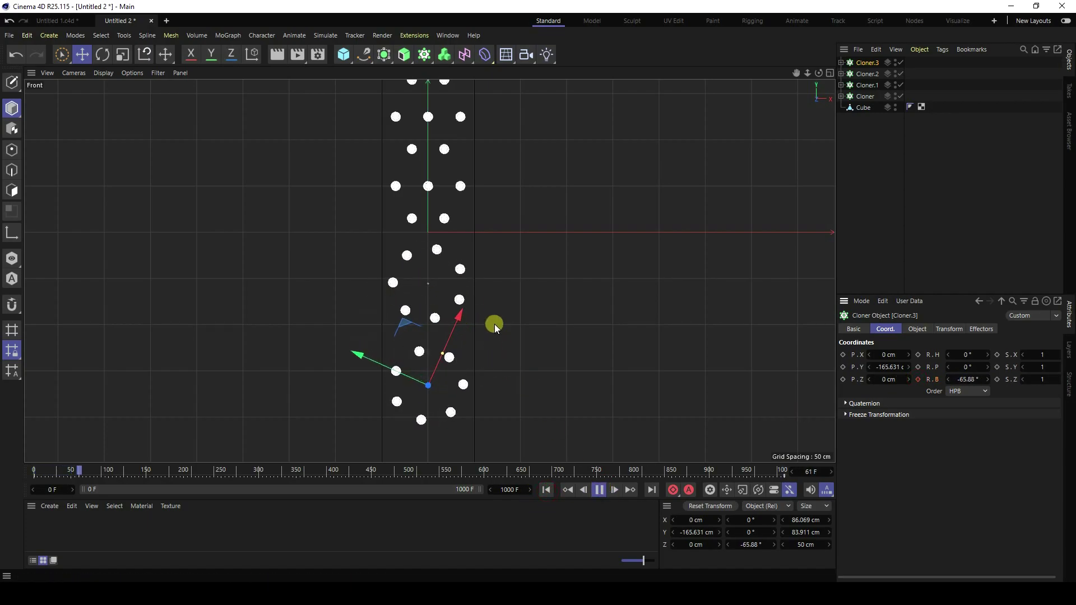
click(531, 321)
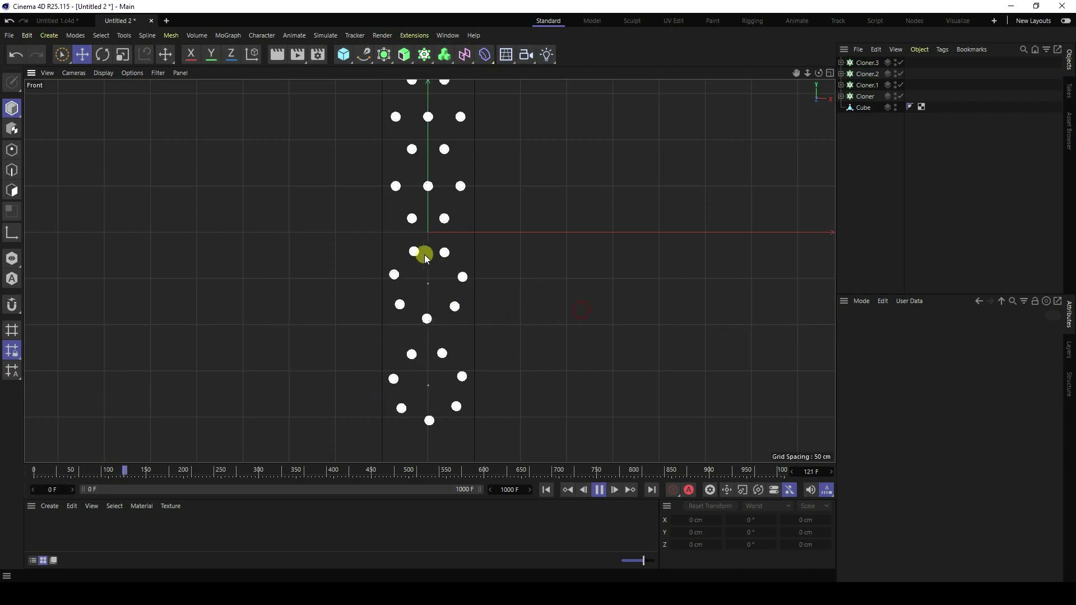
scroll(419, 238, down, 2)
click(597, 490)
click(546, 490)
click(597, 487)
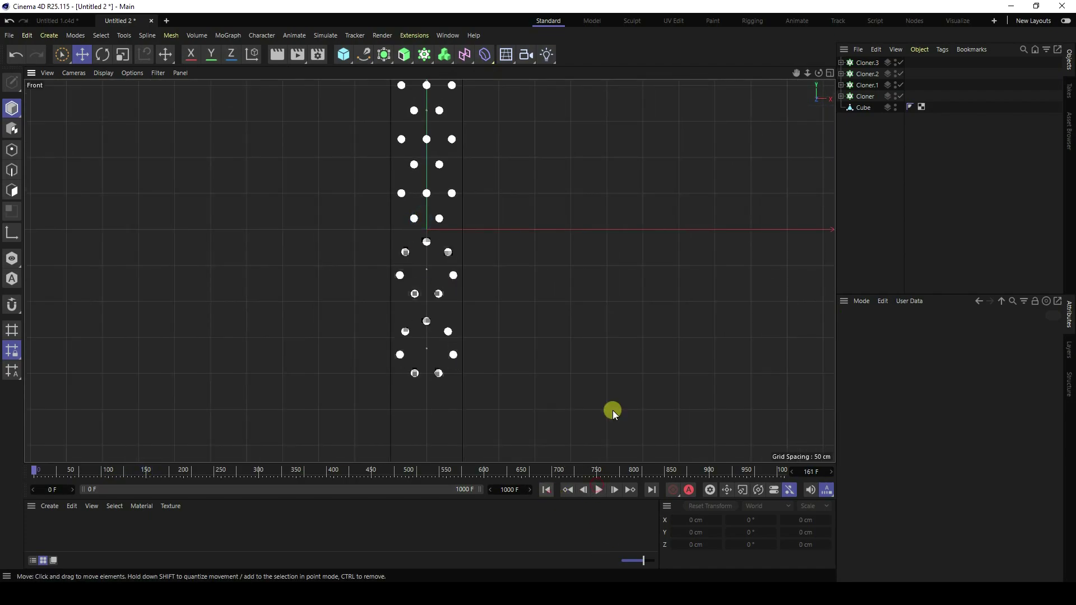
Duplicate both radial ring Cloners together and move the copies below the originals, centred at a Y position of about -343 cm.
click(865, 73)
ctrl+click(865, 62)
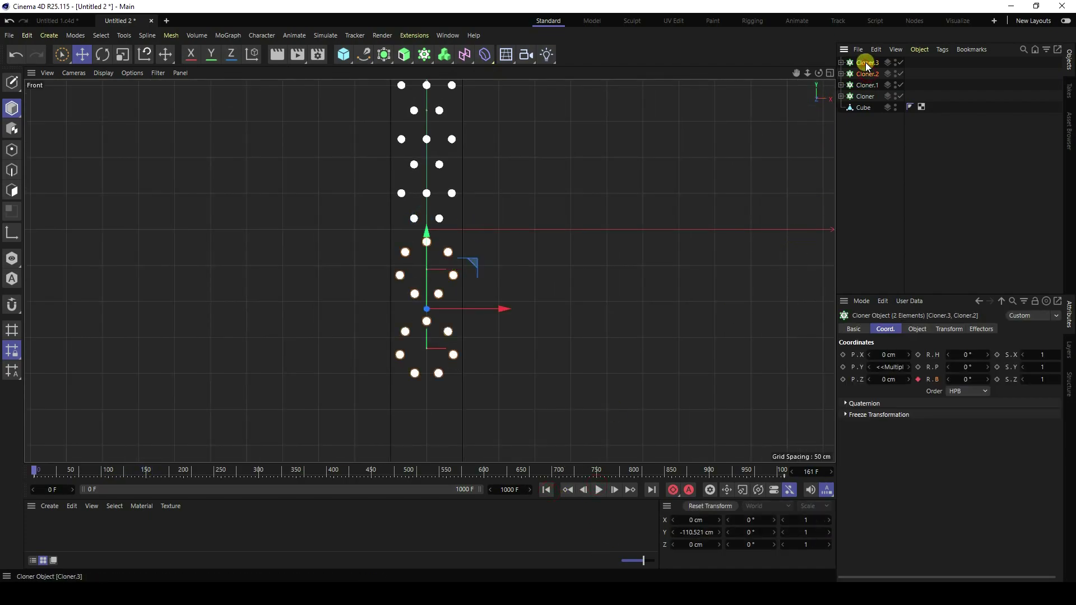
scroll(804, 118, down, 2)
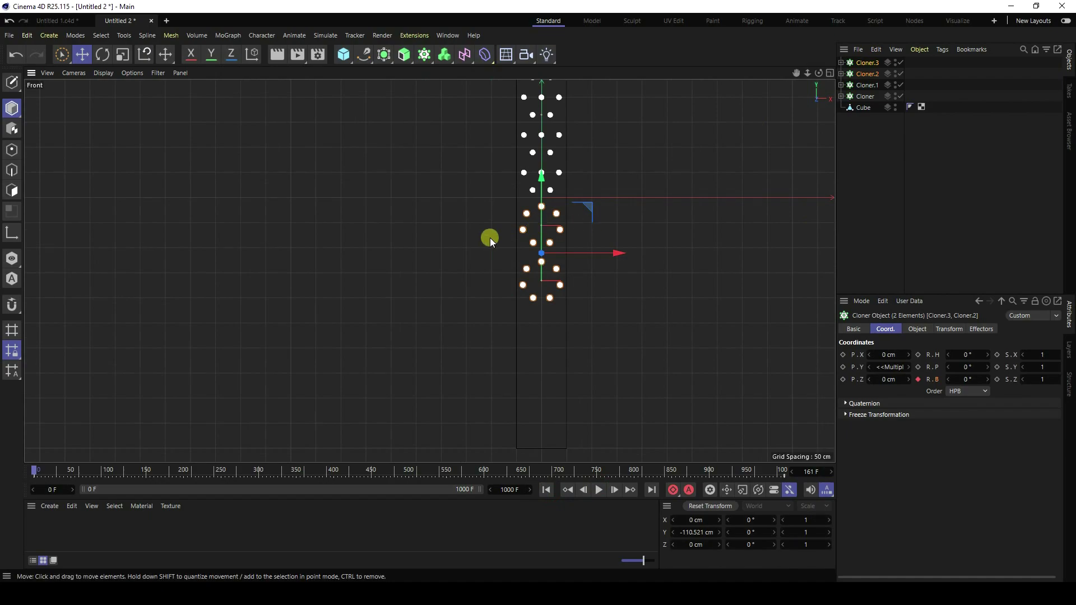
ctrl+drag(541, 177, 547, 299)
click(546, 490)
Play the animation to check all four rings, nudge the copied pair slightly upward, and return to the first frame.
click(599, 490)
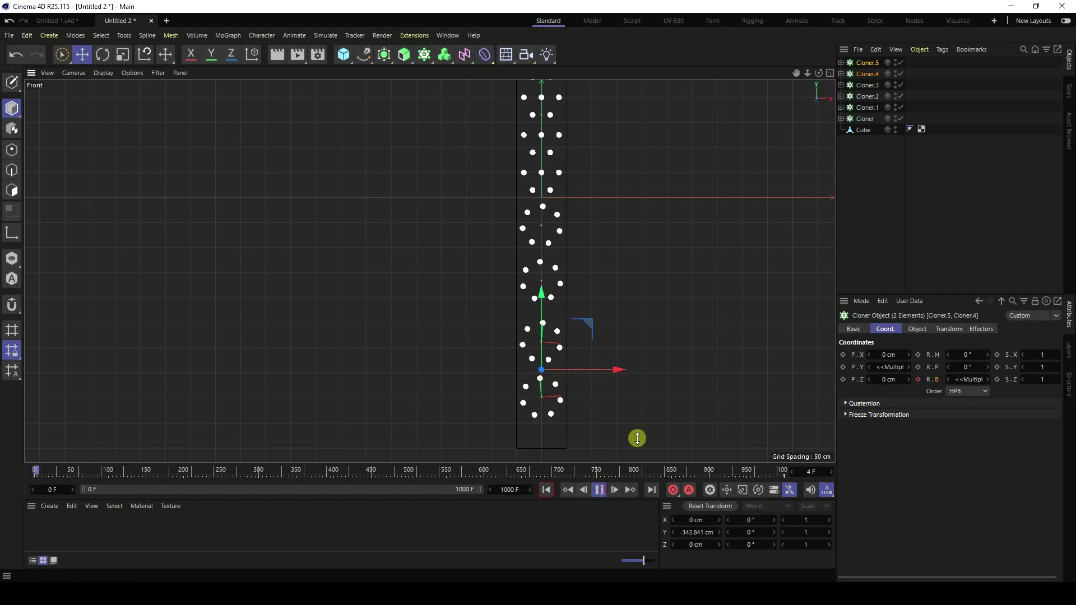
scroll(696, 389, up, 3)
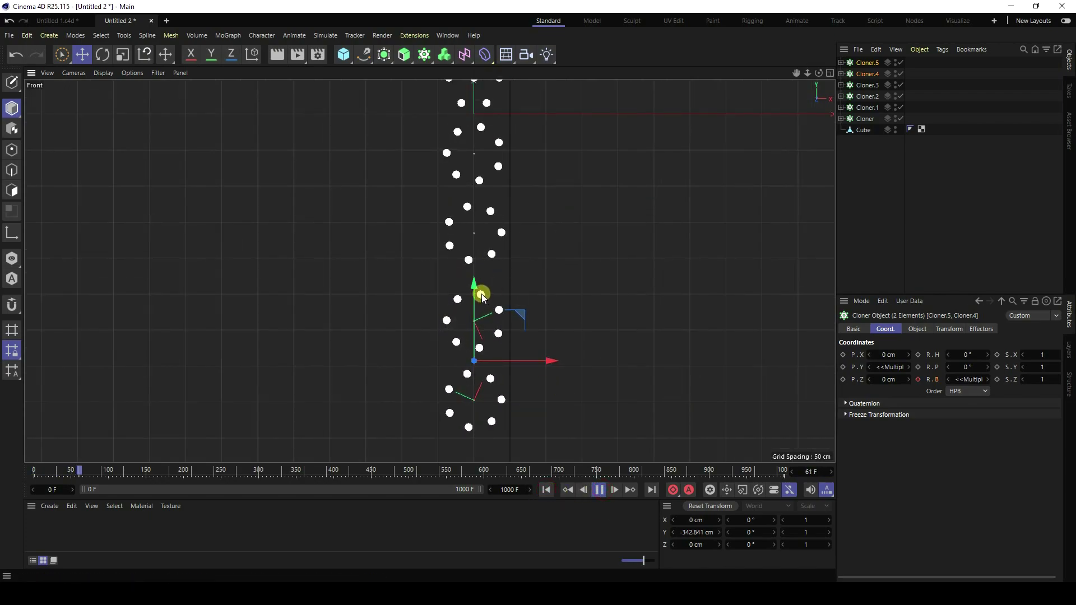
drag(473, 285, 475, 280)
click(593, 268)
click(598, 490)
click(546, 490)
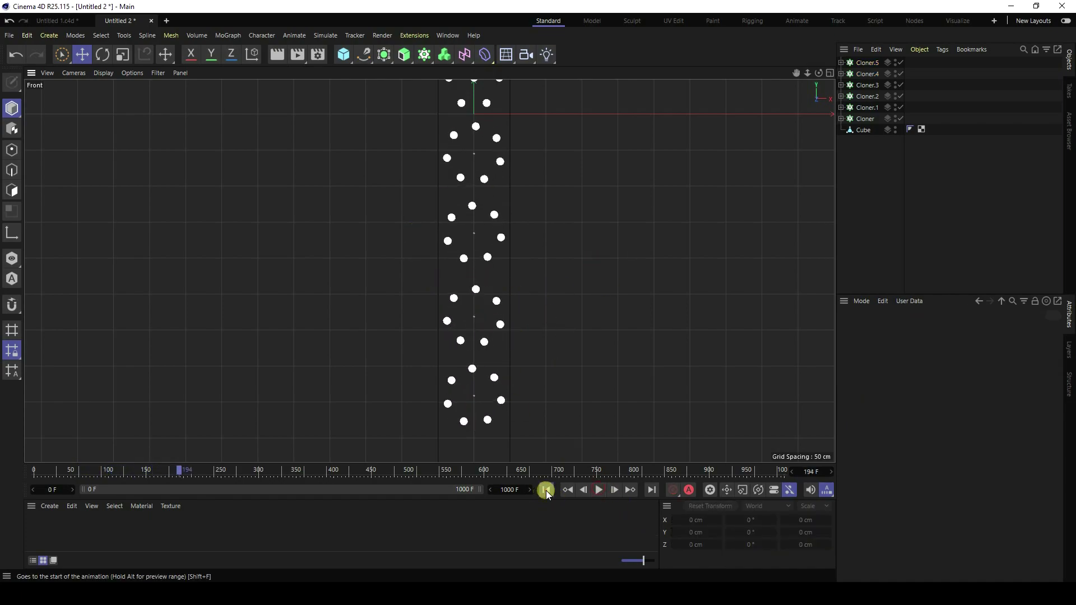
Add a Sphere and place it above the peg column at a Y position of 500 cm.
click(342, 60)
click(577, 94)
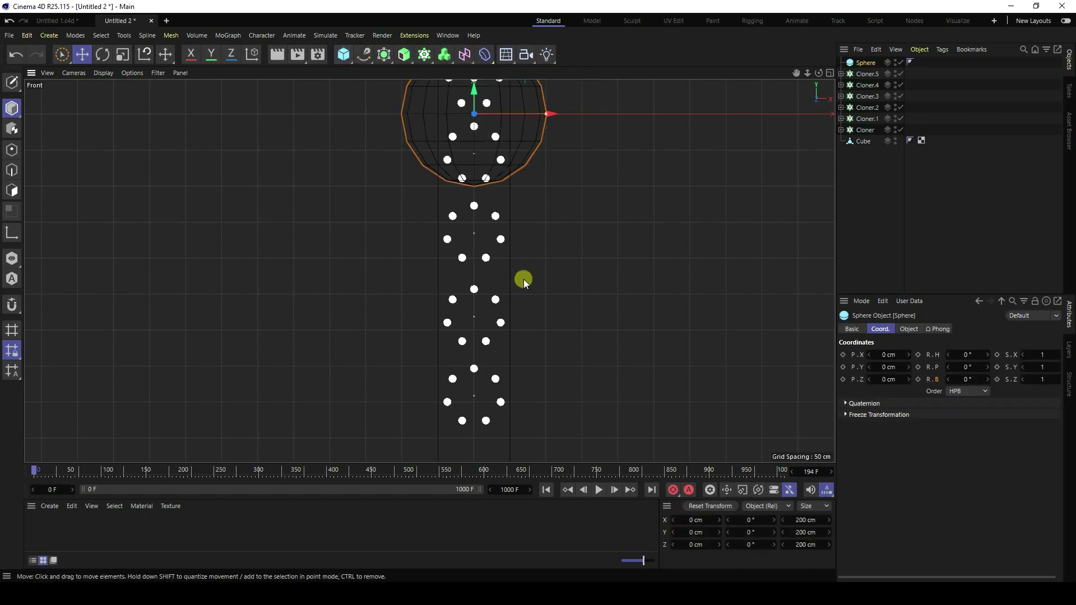
scroll(474, 266, down, 3)
alt+middle_drag(525, 145, 520, 248)
drag(473, 232, 474, 77)
drag(538, 291, 538, 291)
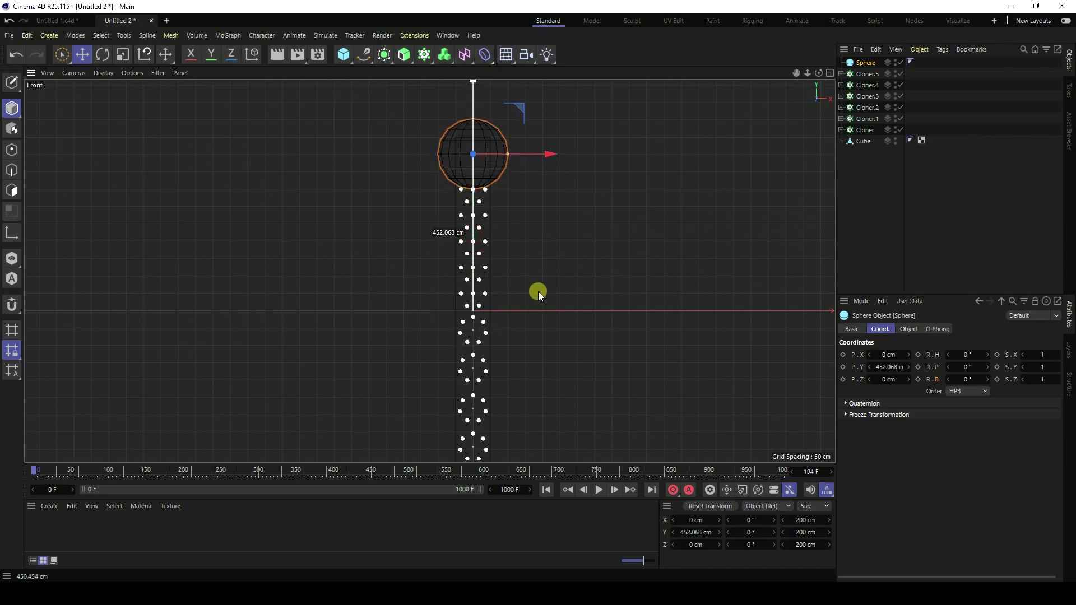
click(889, 366)
text(500)
key(Return)
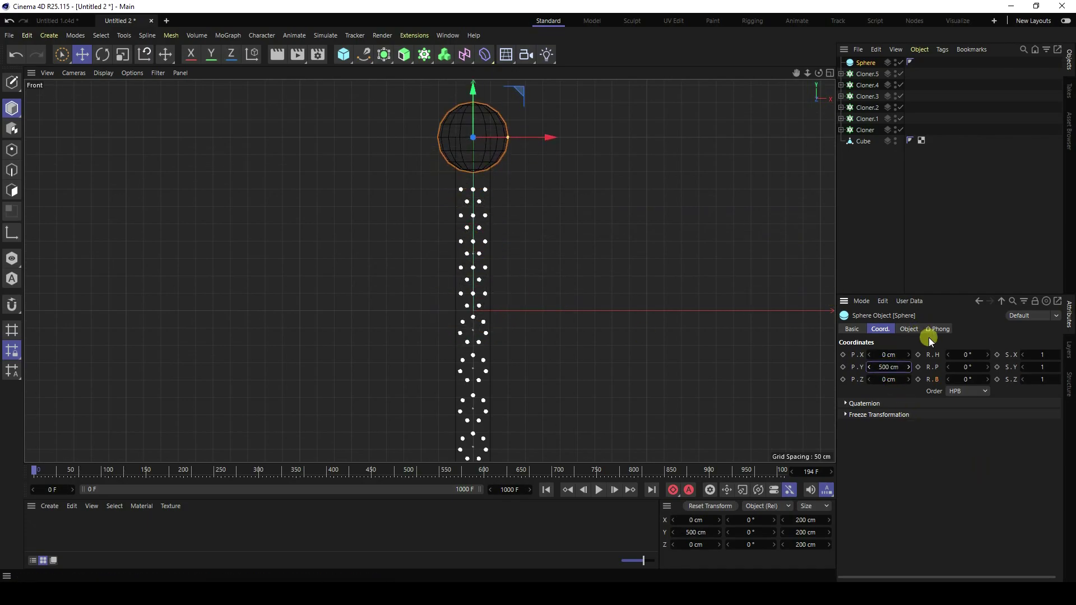
Set the Sphere's radius to 20 cm and its segments to 12.
click(908, 329)
drag(922, 354, 935, 356)
key(Return)
scroll(488, 174, up, 5)
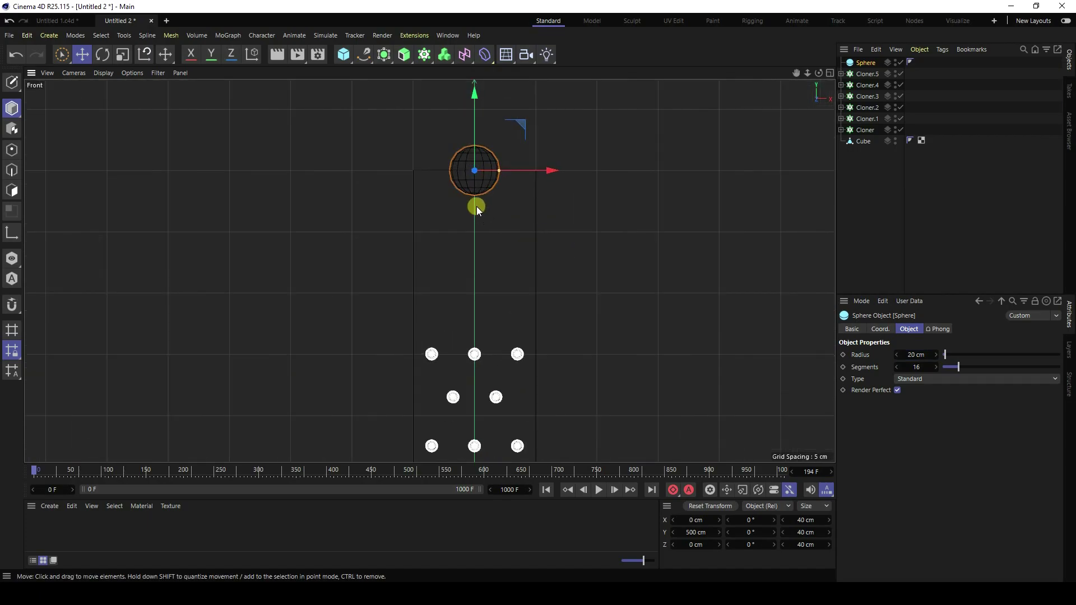
click(898, 369)
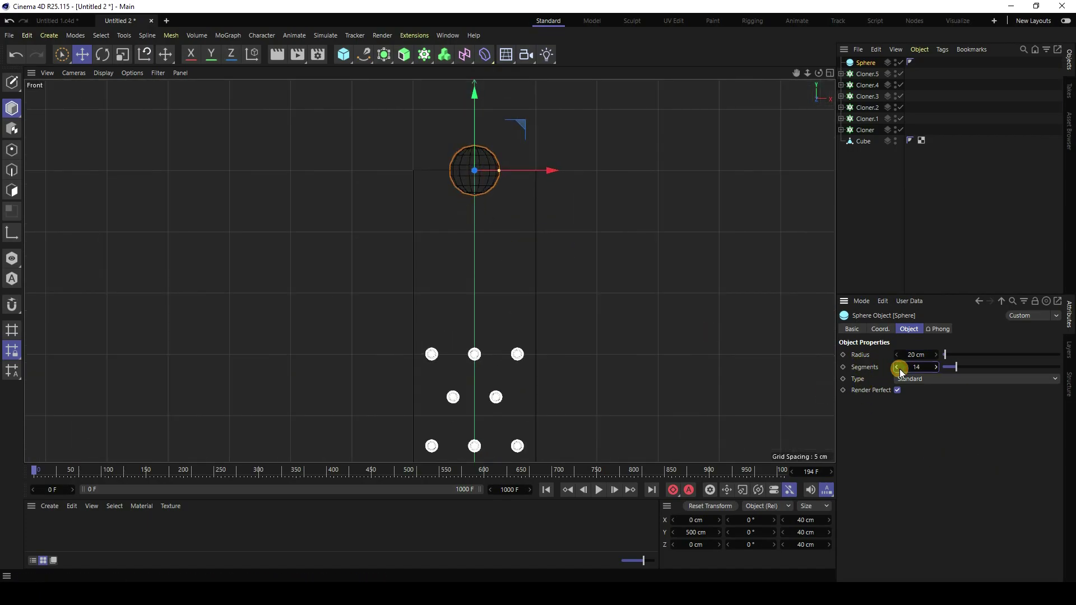
click(896, 367)
In the perspective view, hide the Cube in both the editor and the renderer so the pegs are exposed.
middle_click(630, 318)
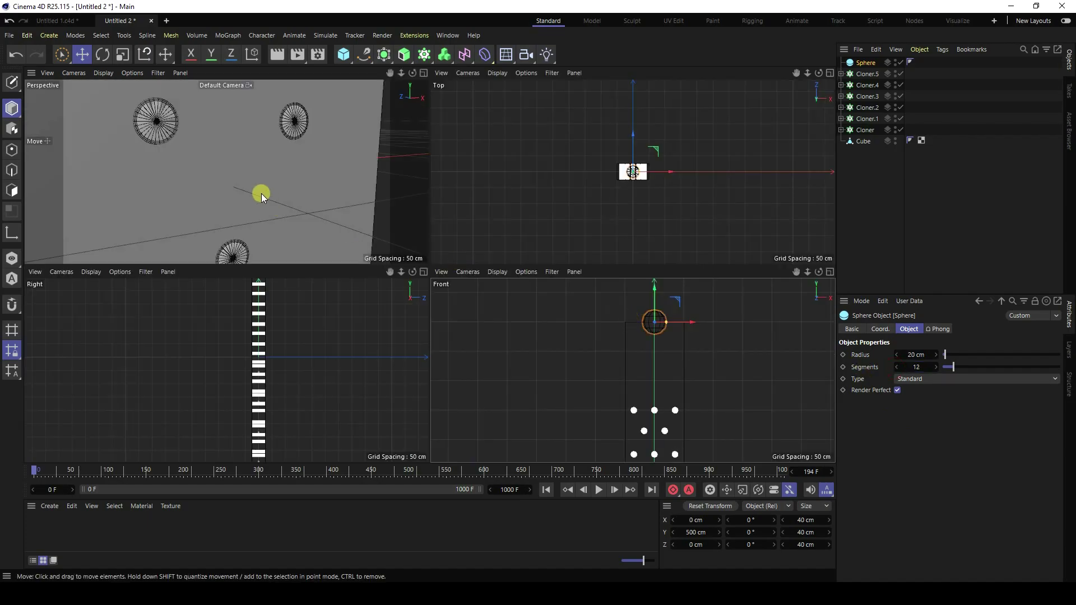
middle_click(261, 193)
scroll(377, 317, down, 3)
click(606, 286)
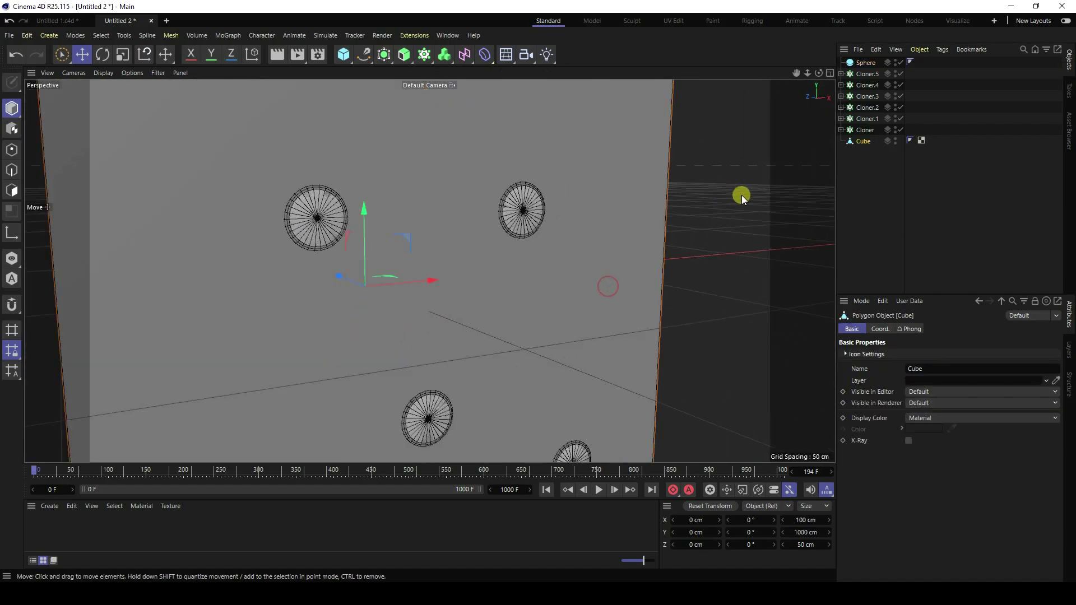
click(894, 139)
click(895, 143)
scroll(549, 416, down, 8)
alt+middle_drag(499, 227, 454, 311)
alt+middle_drag(537, 296, 523, 444)
click(426, 259)
click(465, 196)
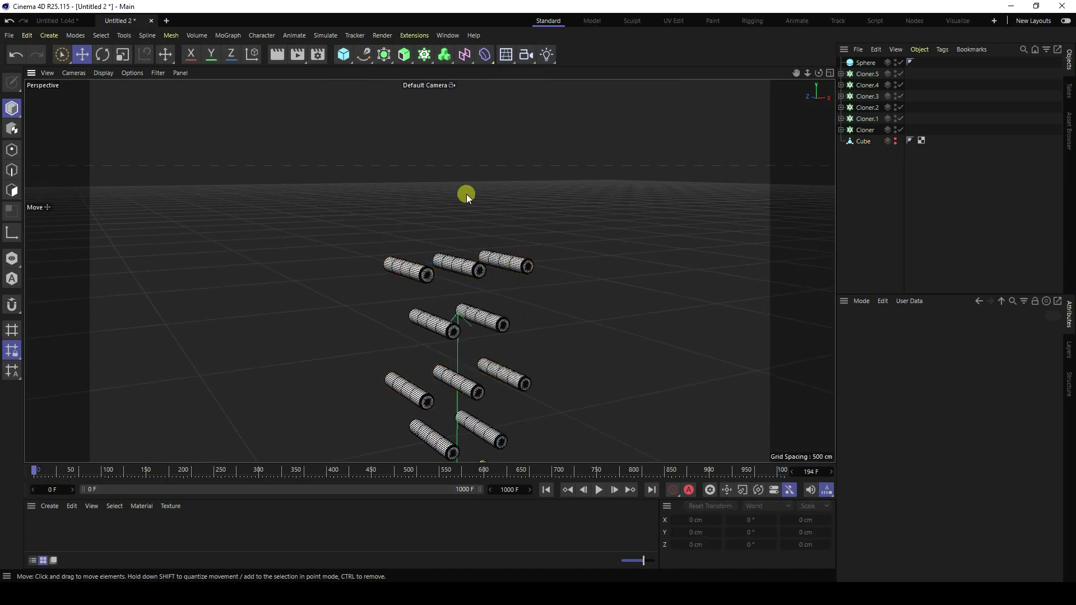
Add a Subdivision Surface and make the Sphere its child.
scroll(463, 218, down, 5)
click(471, 115)
alt+middle_drag(561, 210, 562, 304)
alt+right_drag(458, 221, 583, 217)
alt+middle_drag(483, 261, 427, 180)
click(403, 55)
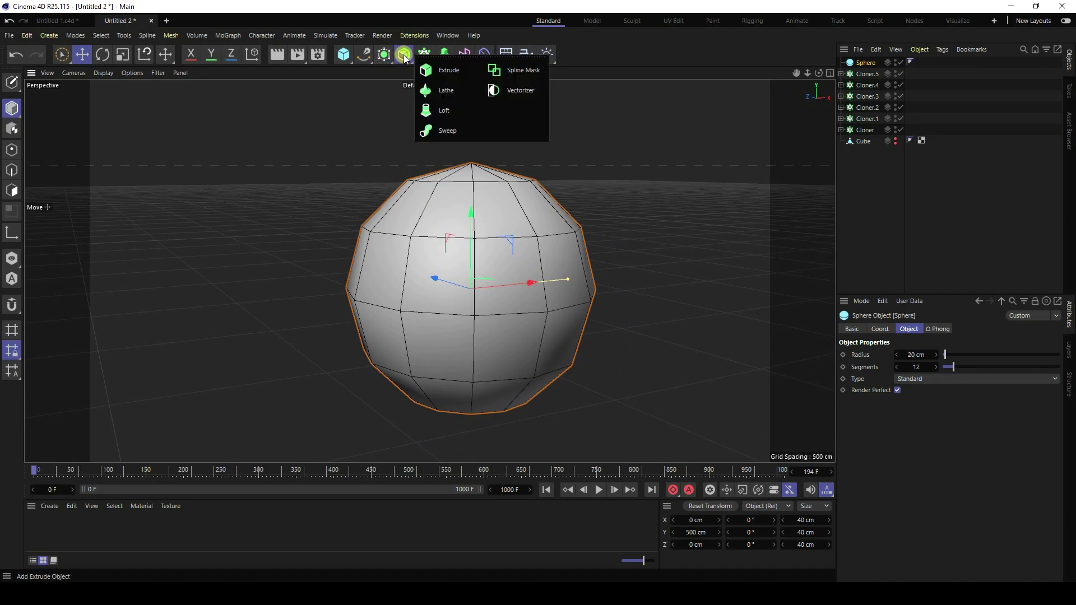
click(384, 54)
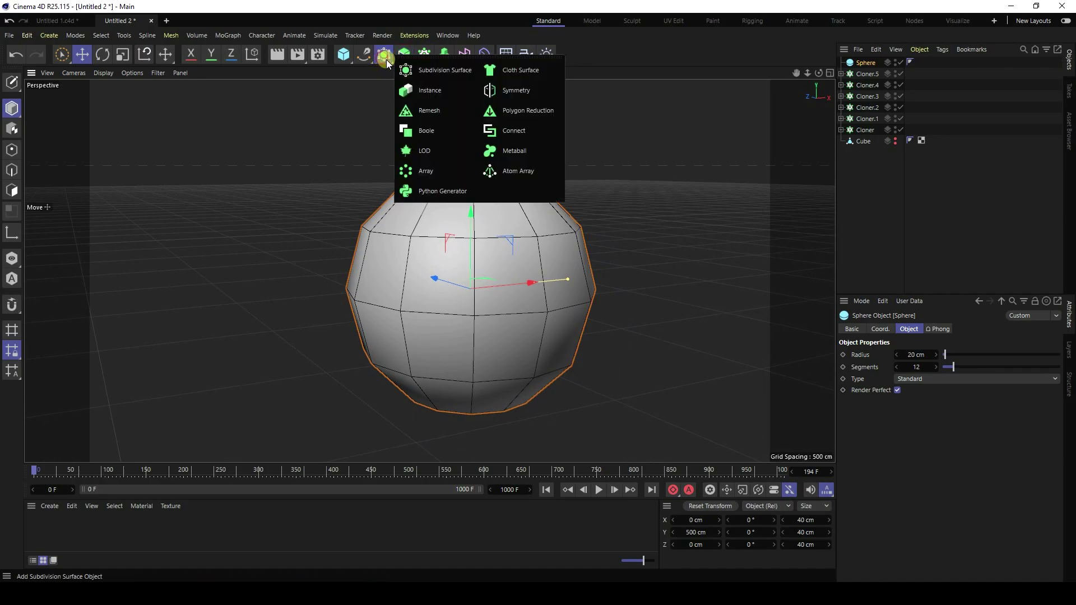
click(432, 76)
click(863, 75)
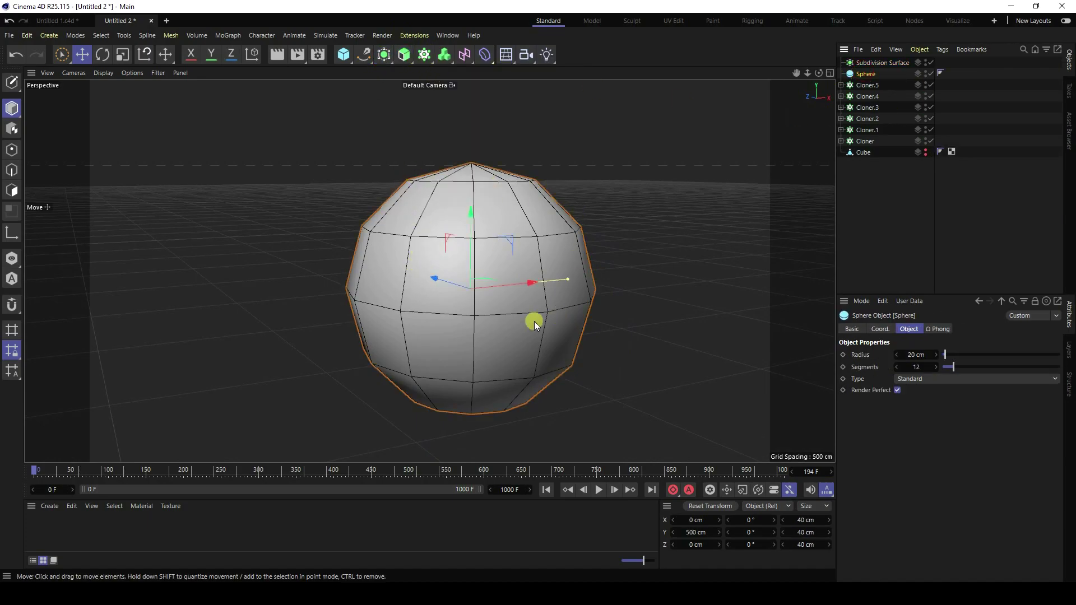
drag(863, 60, 862, 59)
click(862, 62)
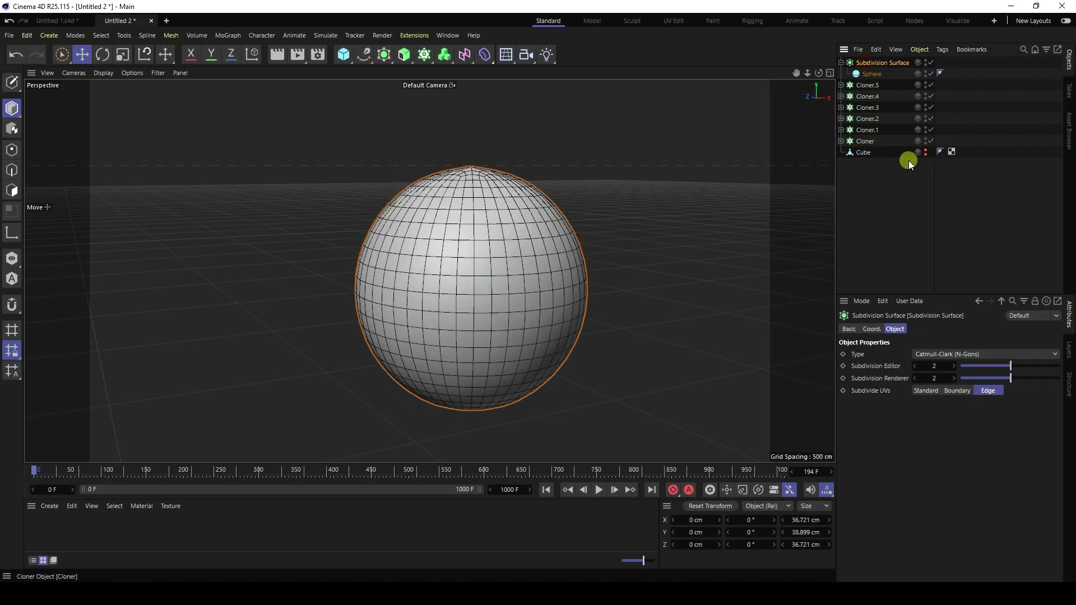
Examine the smoothed sphere above the pegs, play the animation briefly and return to the first frame.
click(795, 216)
alt+right_drag(489, 170, 499, 167)
mouse_move(497, 186)
alt+mouse_down()
mouse_move(522, 255)
mouse_move(499, 244)
mouse_move(466, 196)
alt+mouse_up()
alt+right_drag(463, 191, 450, 327)
alt+middle_drag(450, 327, 418, 217)
alt+drag(418, 216, 369, 308)
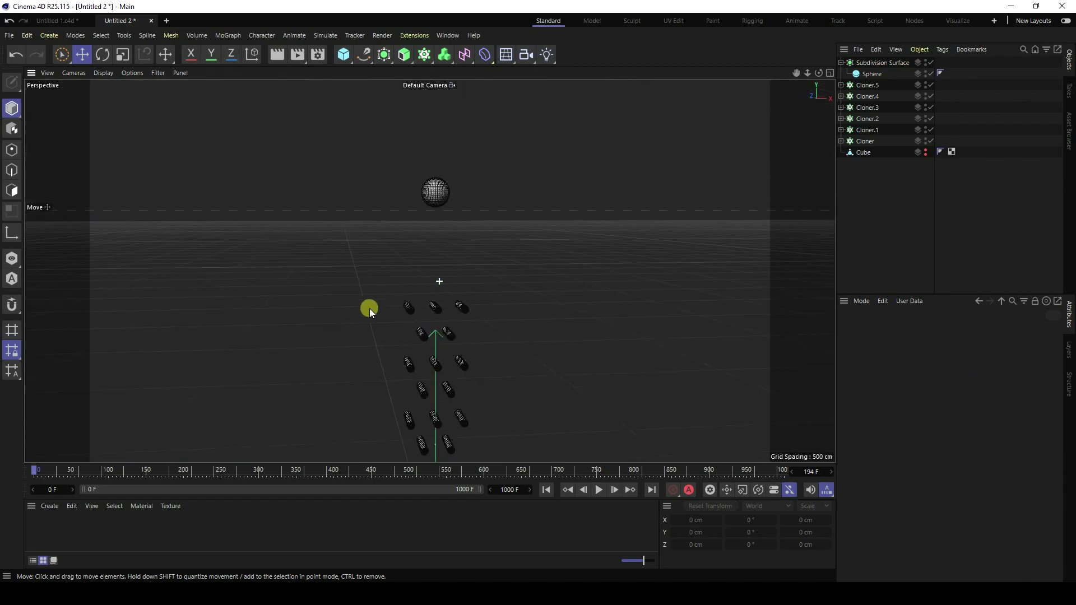
click(598, 490)
click(546, 489)
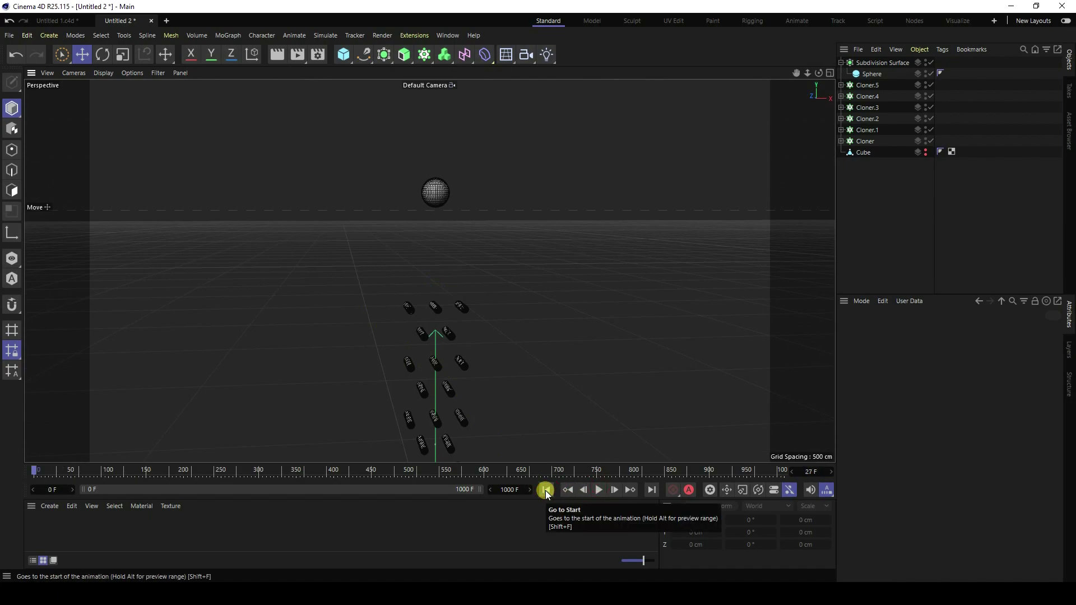
Add a Collider Body tag to the first grid Cloner, with 100 % bounce and 5 % friction.
click(865, 141)
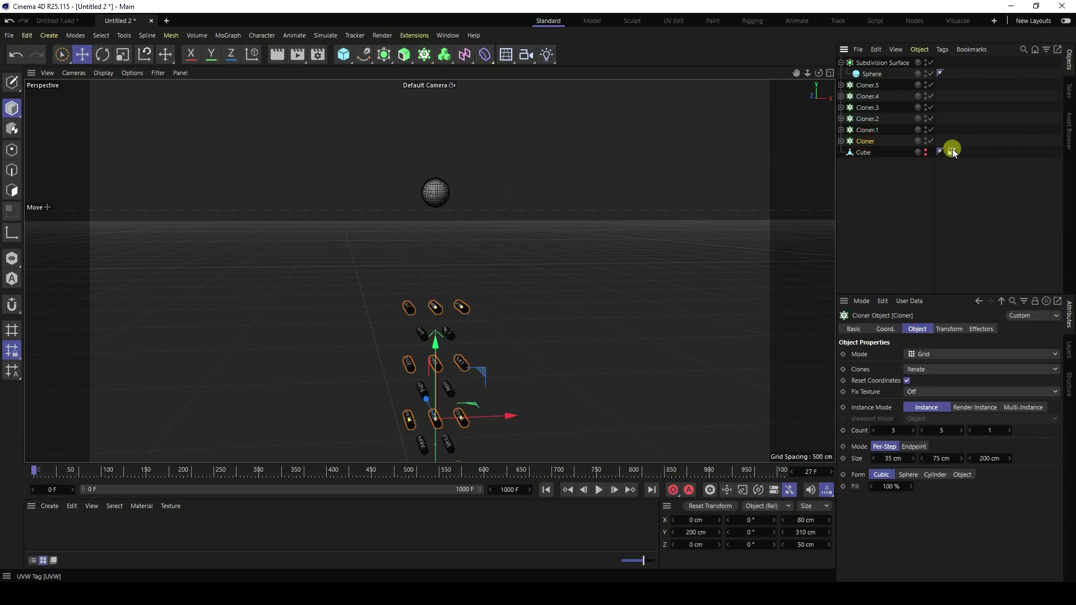
right_click(865, 142)
mouse_move(896, 167)
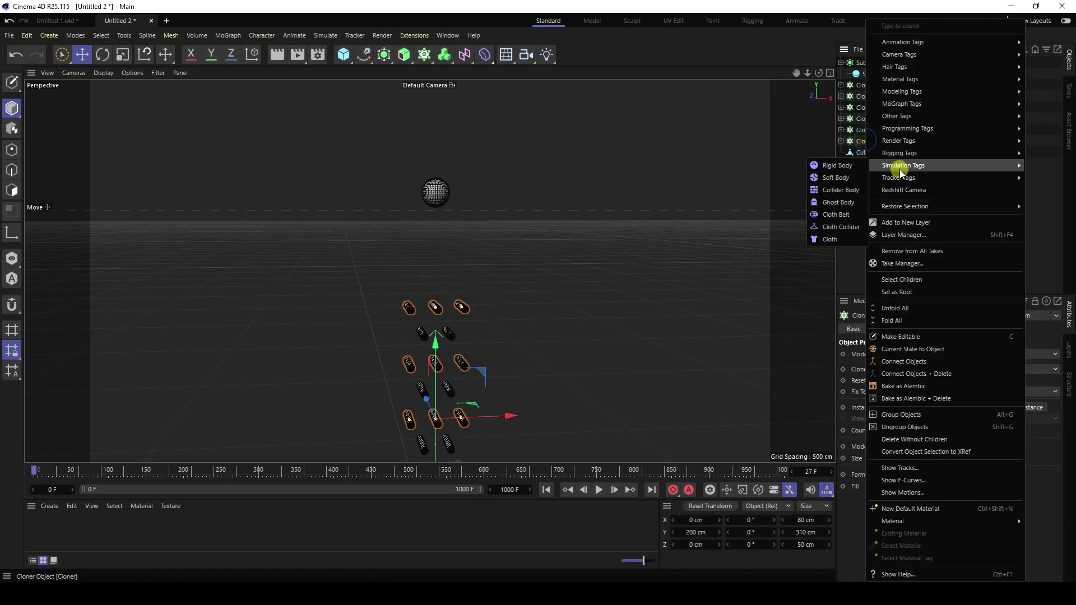
click(832, 191)
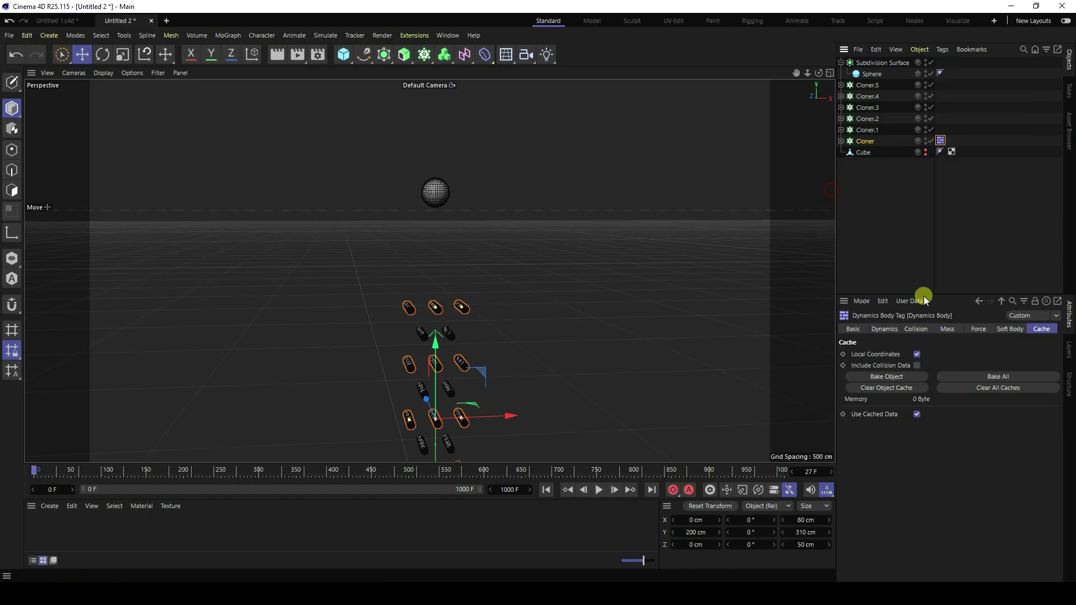
click(919, 331)
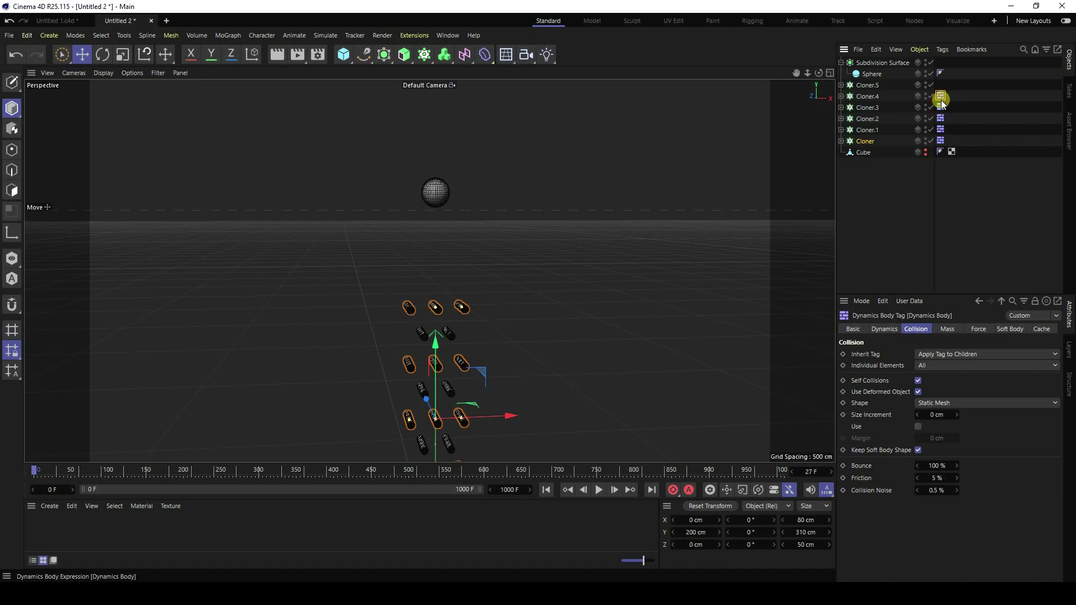
Copy the Collider Body tag to the remaining Cloners, up to Cloner.5.
ctrl+drag(940, 96, 943, 85)
alt+right_drag(533, 163, 557, 139)
alt+right_drag(409, 168, 437, 152)
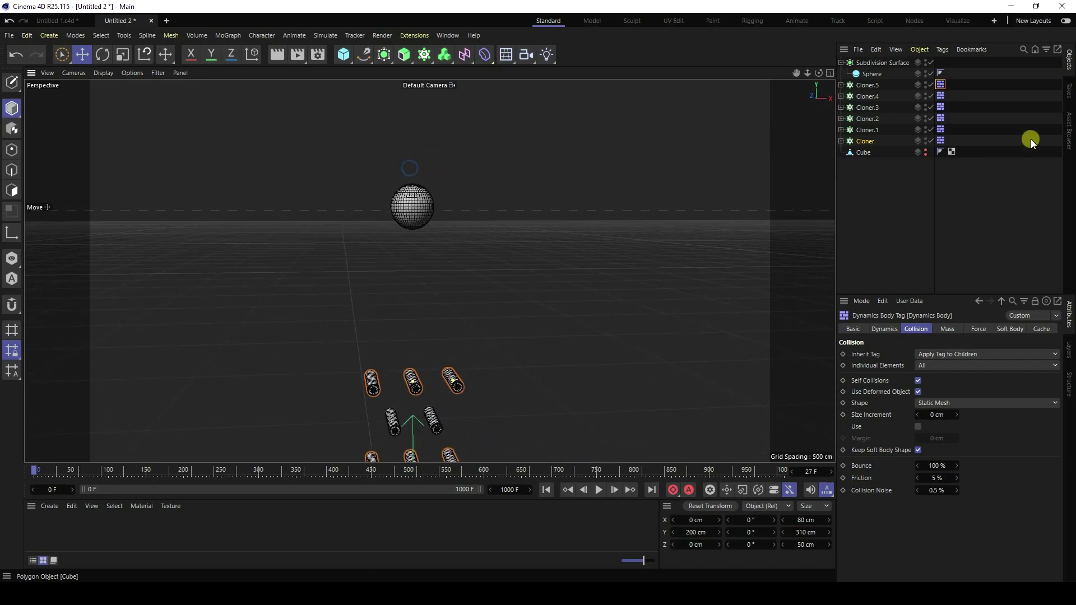
Add a Soft Body tag to the Sphere and set its bounce to 50 % and friction to 5 %.
click(871, 74)
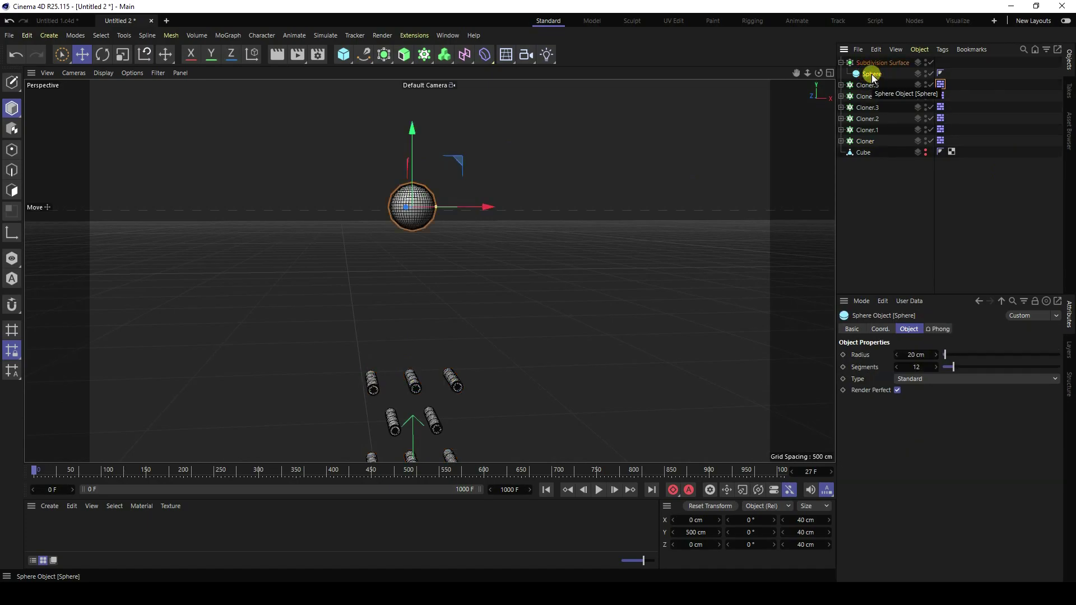
right_click(871, 75)
mouse_move(918, 166)
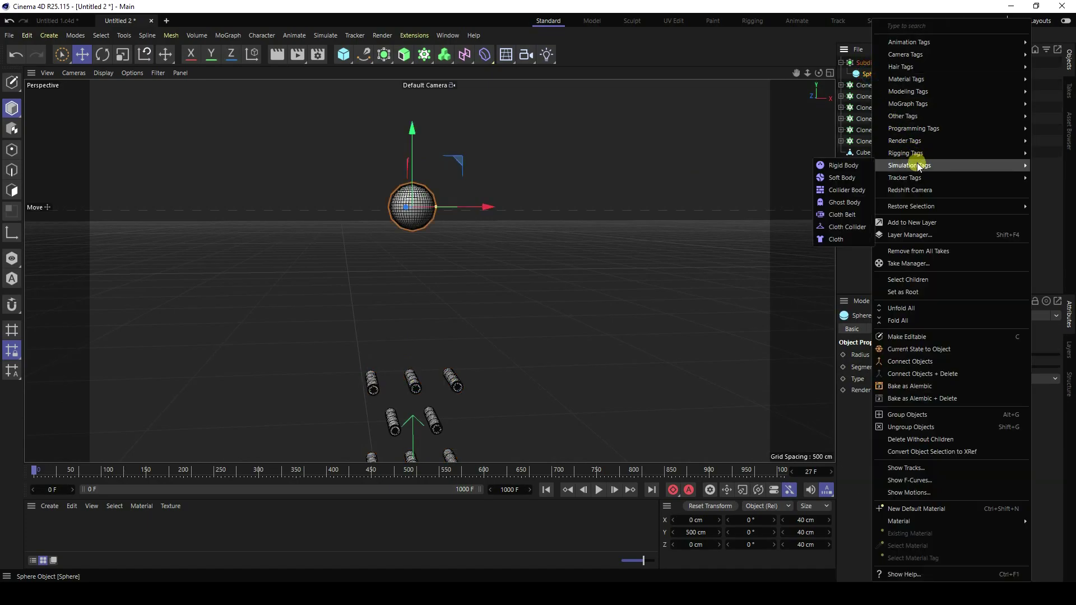
click(842, 178)
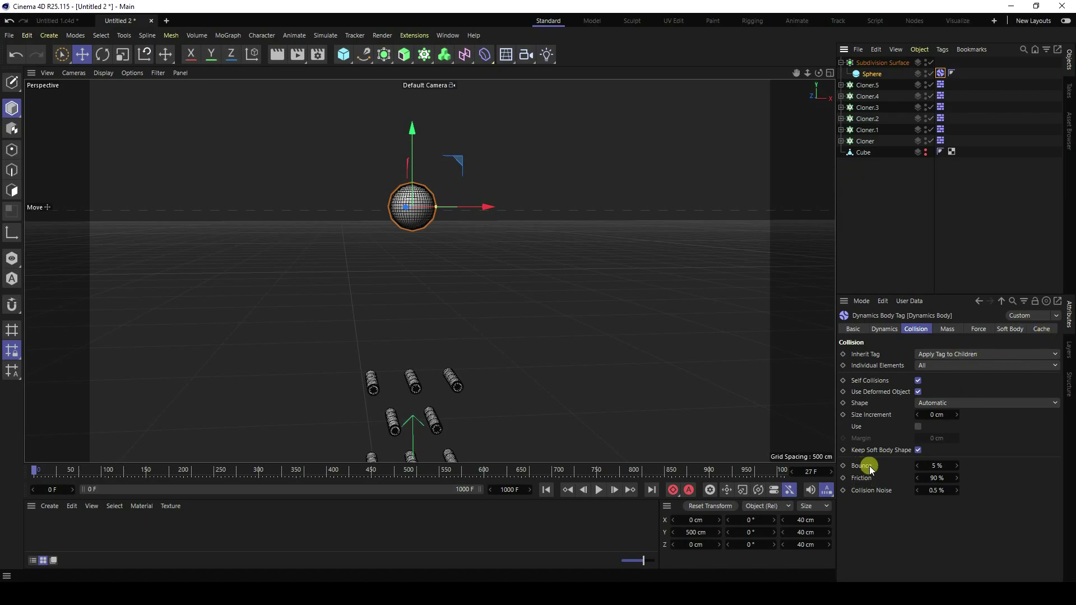
click(932, 466)
text(50)
click(931, 478)
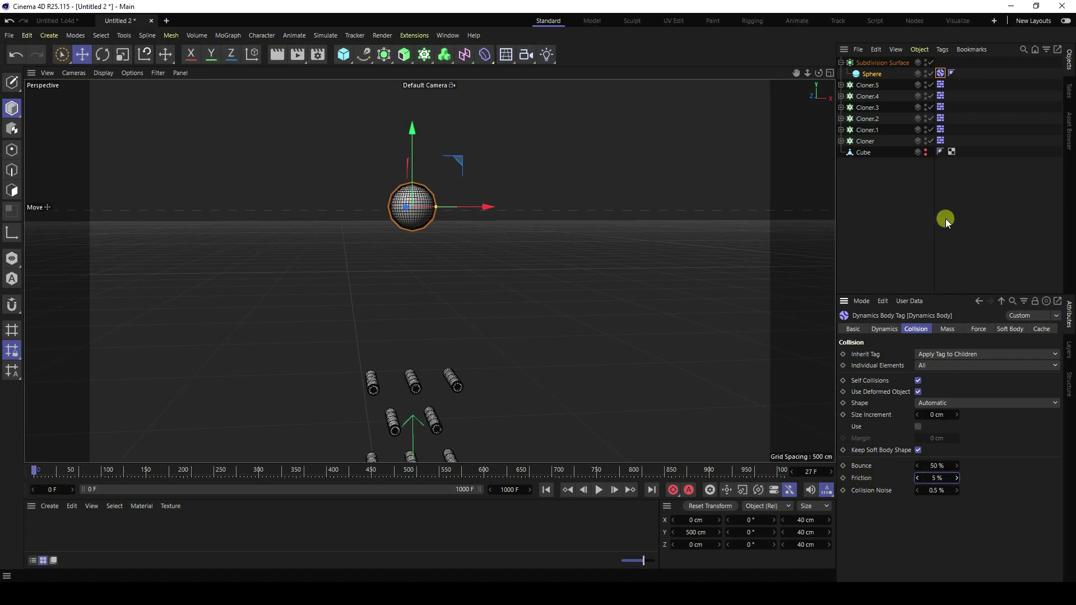
Increase the shape conservation stiffness of the Sphere's soft body, and open the tag's cache settings.
click(1009, 329)
scroll(978, 425, down, 3)
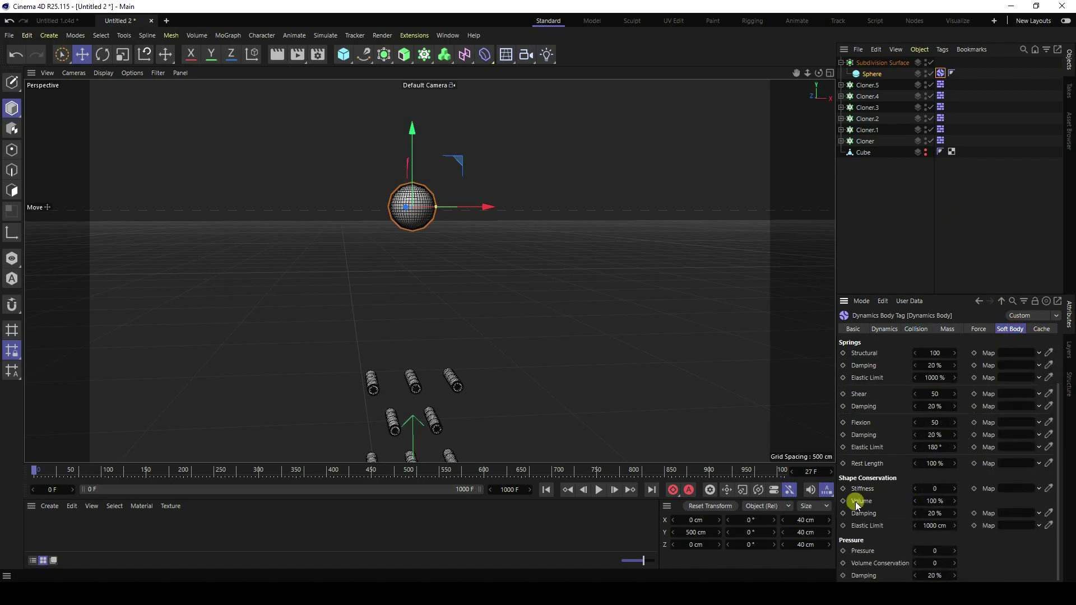
click(955, 488)
click(1044, 329)
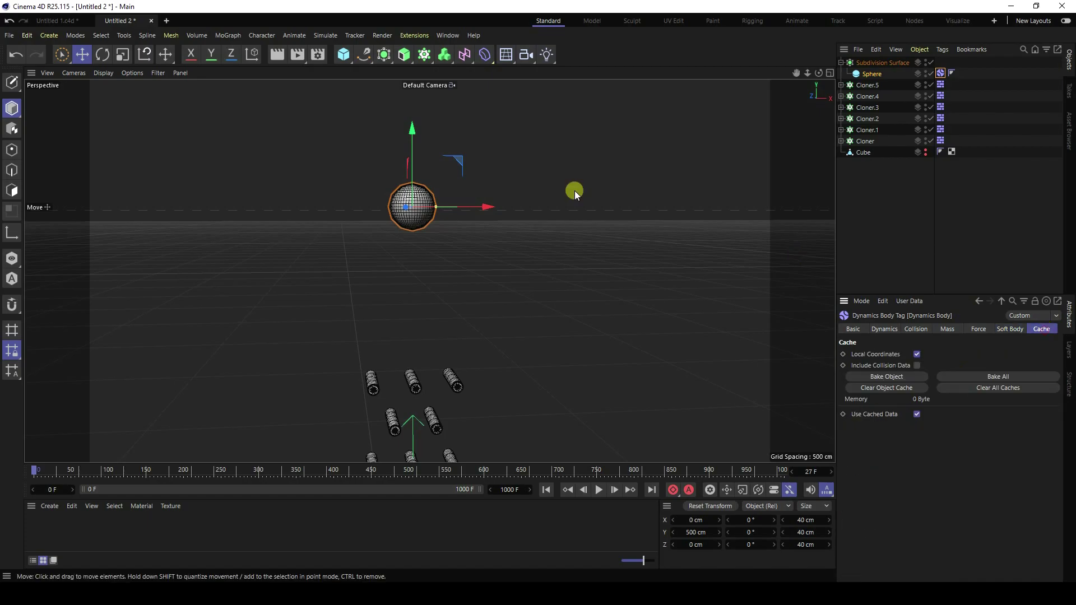
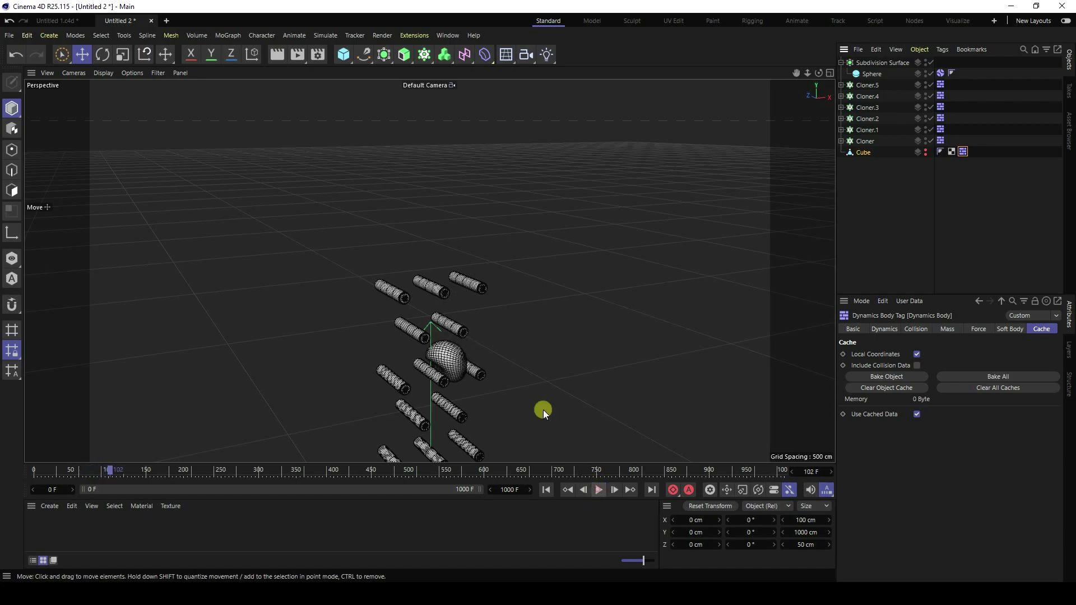
Return the animation to its start and display the perspective view with Gouraud Shading without lines.
alt+drag(542, 408, 456, 287)
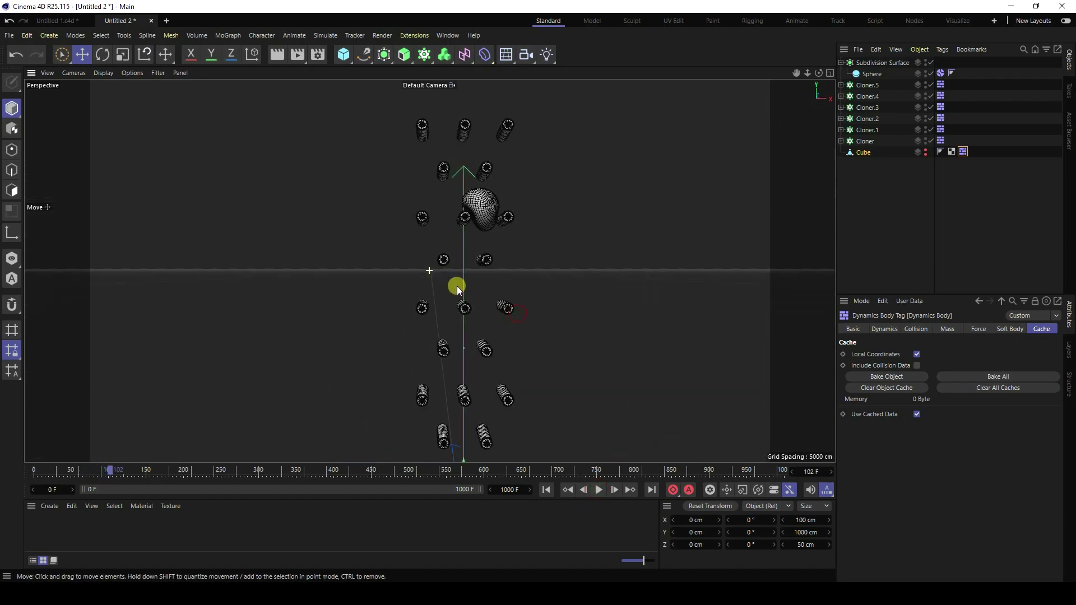
click(546, 490)
click(103, 73)
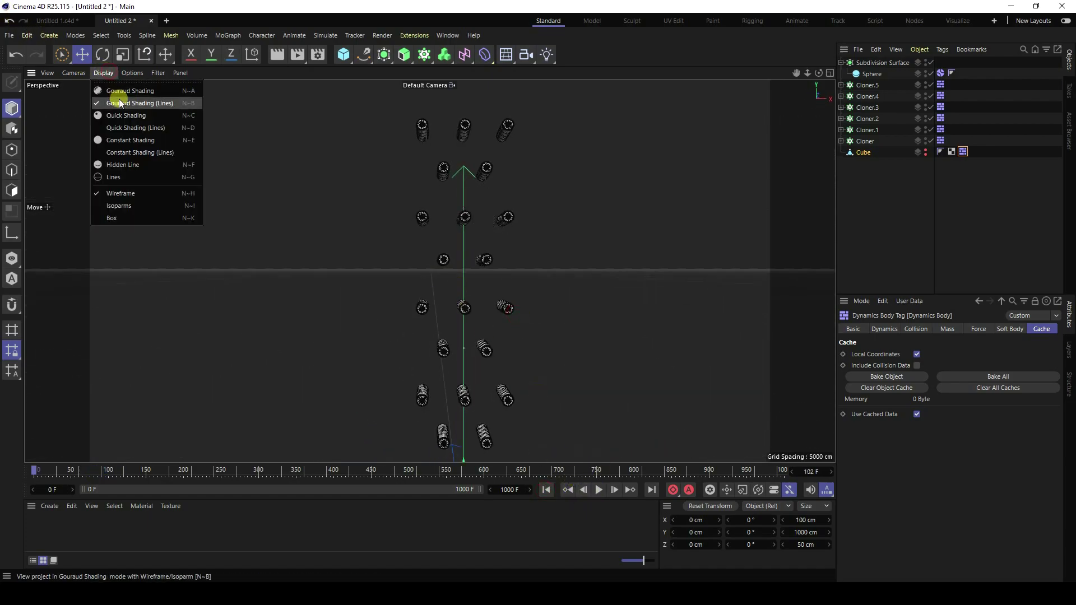
click(119, 102)
click(102, 73)
click(115, 91)
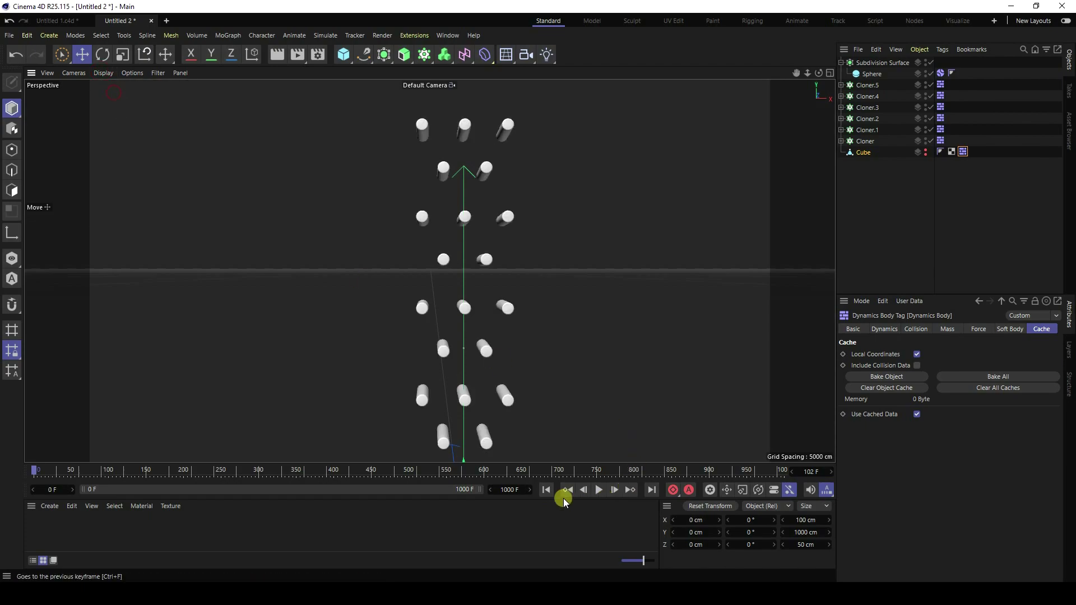
Play the simulation, stop it partway, and examine the gap between the soft ball and the peg below it.
click(598, 490)
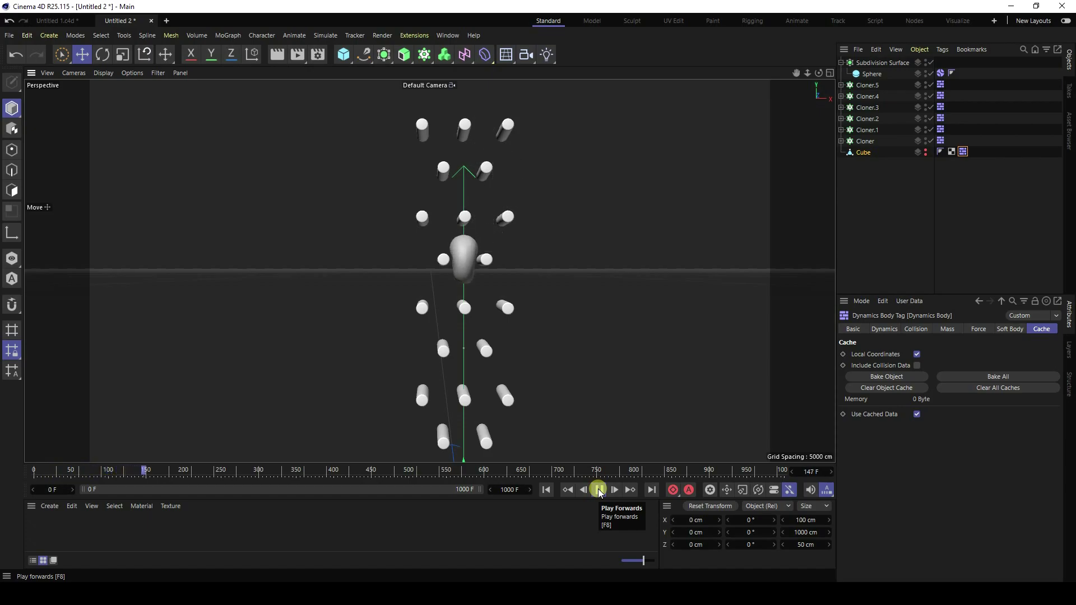
click(599, 490)
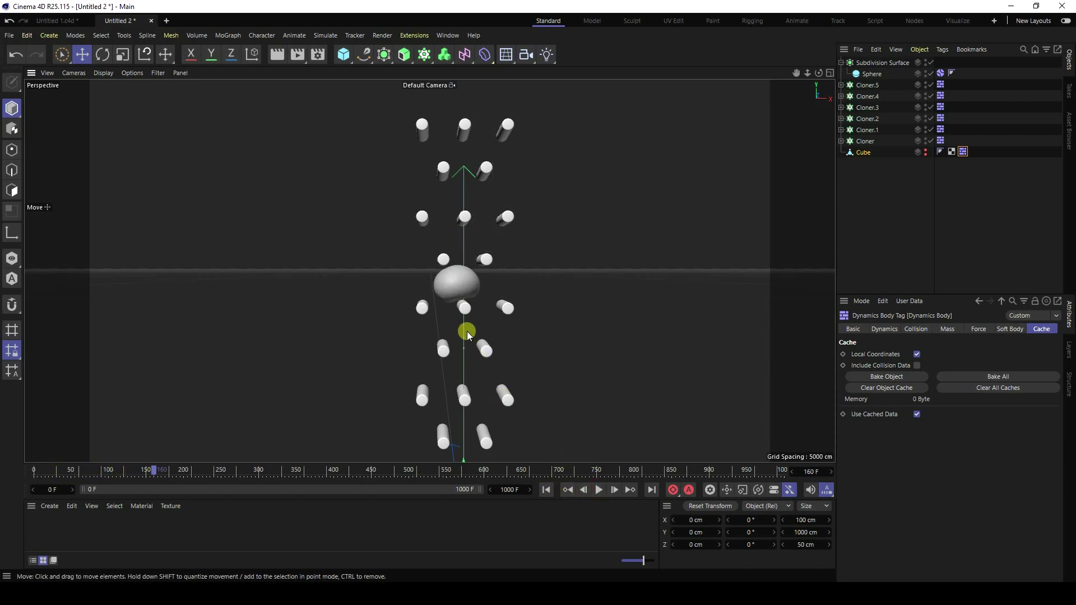
scroll(503, 278, up, 5)
scroll(357, 256, up, 8)
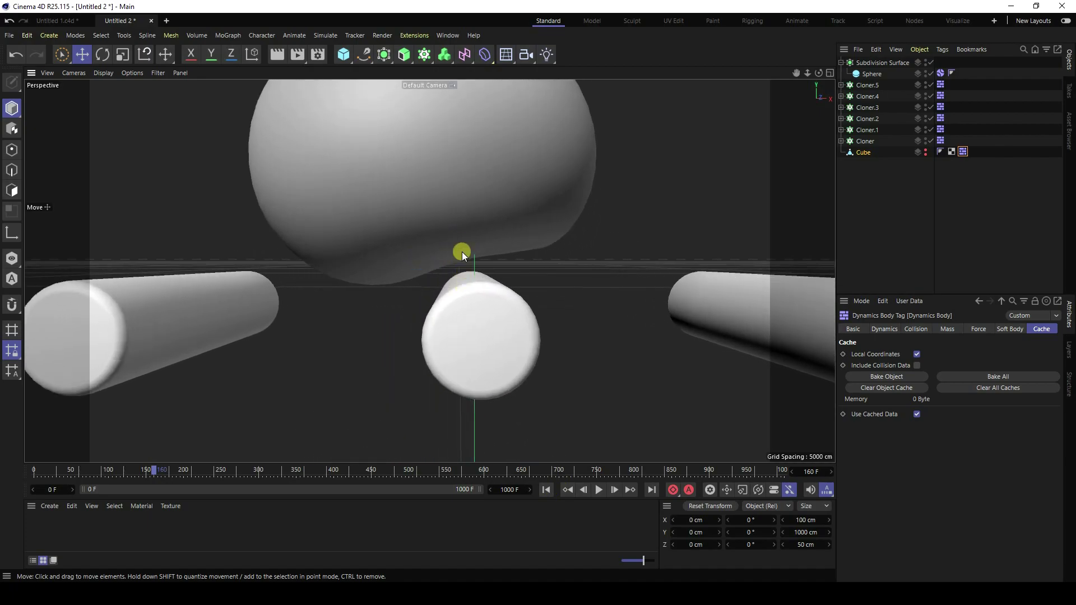
Rewind the animation and set the collision margin in the project's expert dynamics settings to 0.2 cm.
click(546, 489)
click(860, 299)
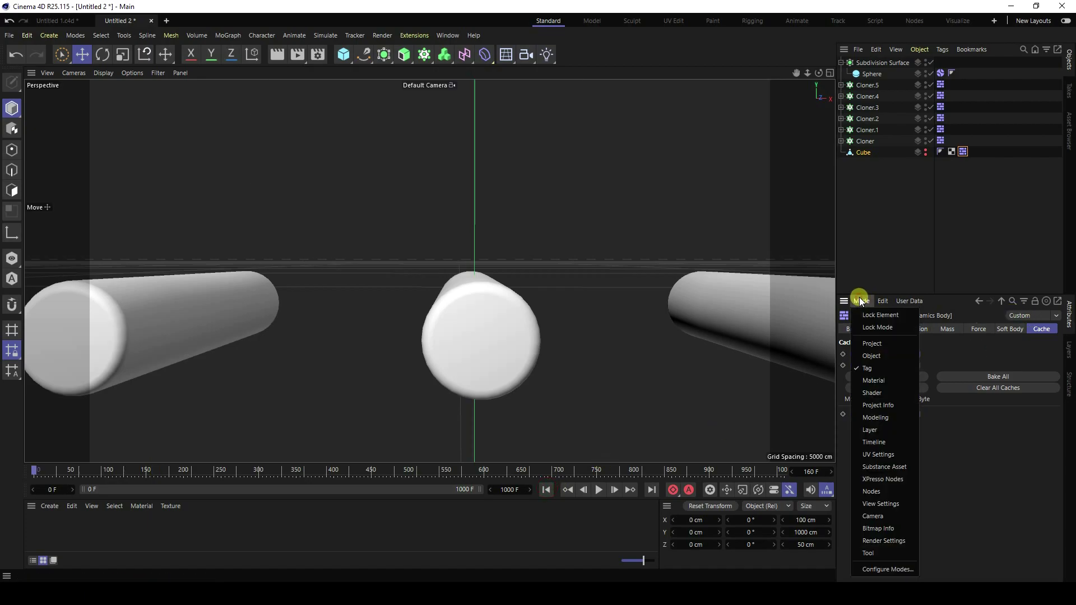
click(871, 346)
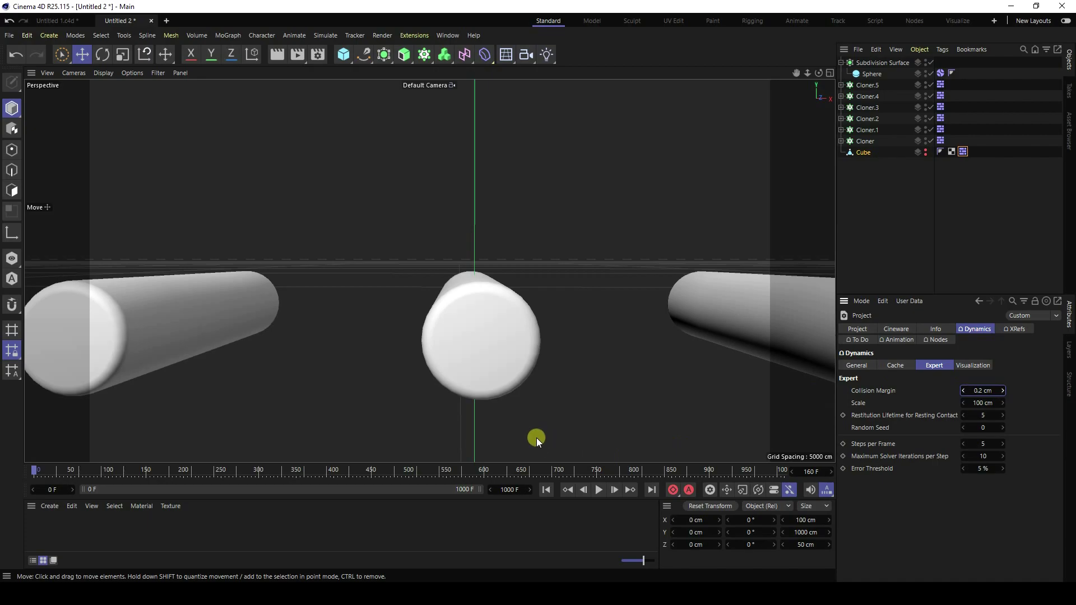
Replay the simulation in the perspective view, following the ball down through the pegs and rotating rings, and rewind to the start.
scroll(493, 301, down, 10)
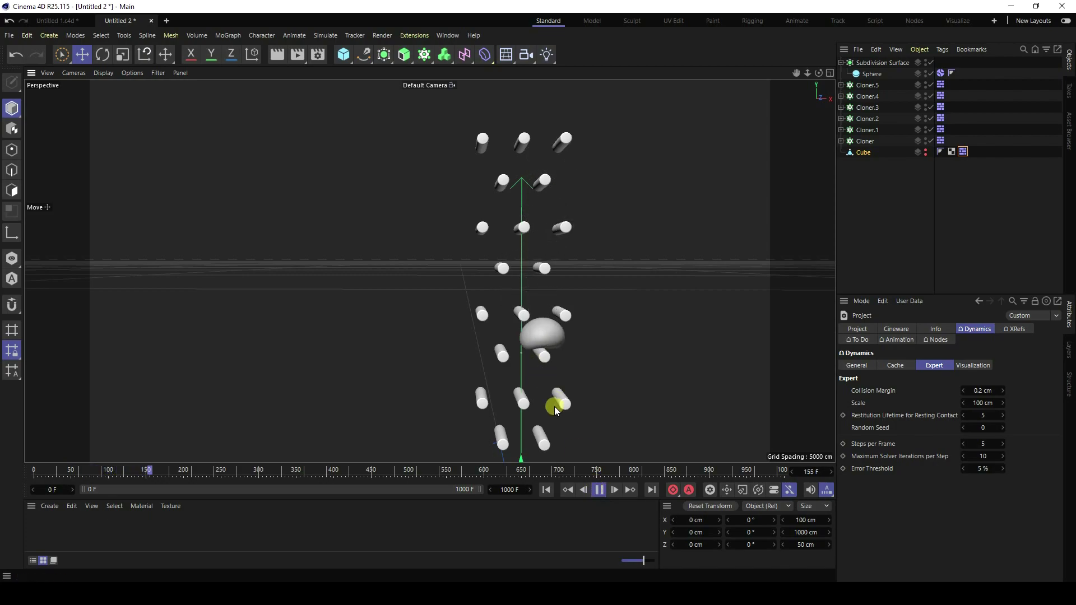
alt+middle_drag(553, 393, 502, 200)
scroll(501, 199, down, 2)
scroll(486, 219, down, 1)
alt+middle_drag(505, 318, 491, 275)
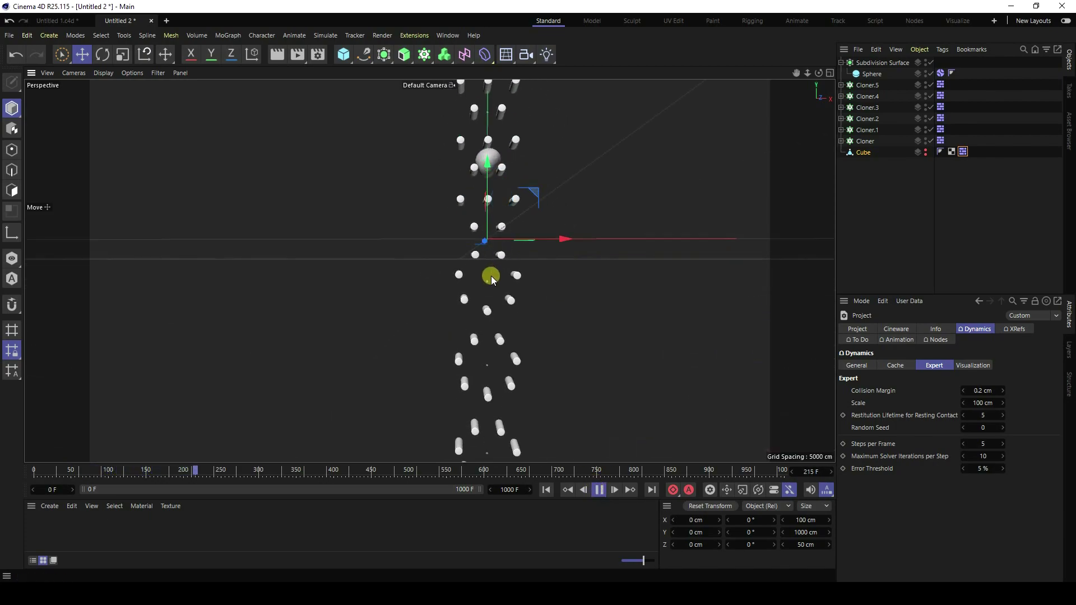
alt+drag(491, 276, 485, 280)
scroll(477, 257, up, 2)
alt+right_drag(497, 243, 503, 298)
middle_click(507, 302)
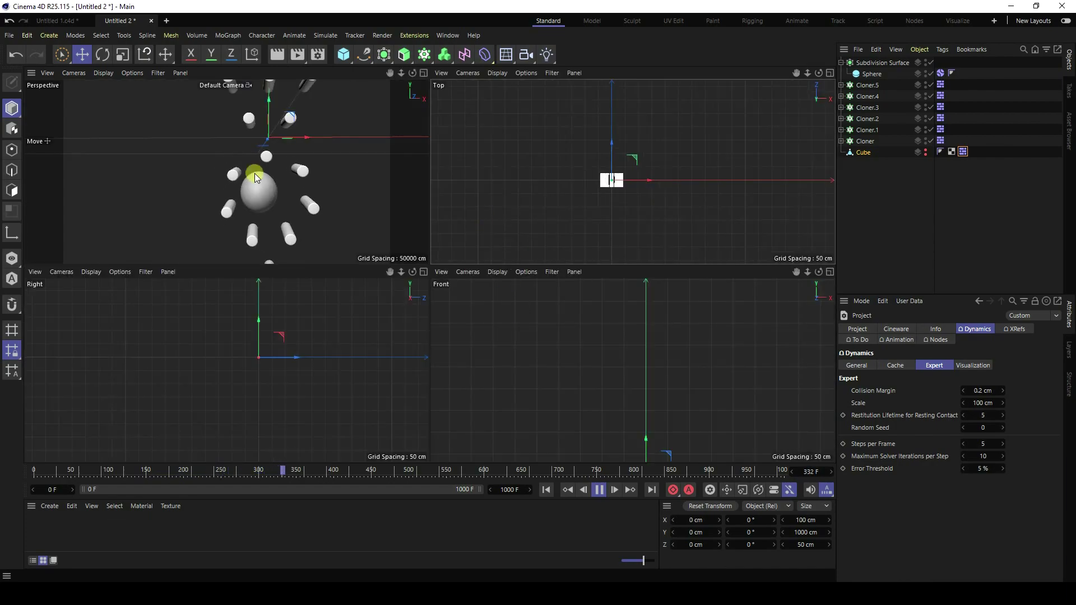
middle_click(252, 173)
middle_click(482, 316)
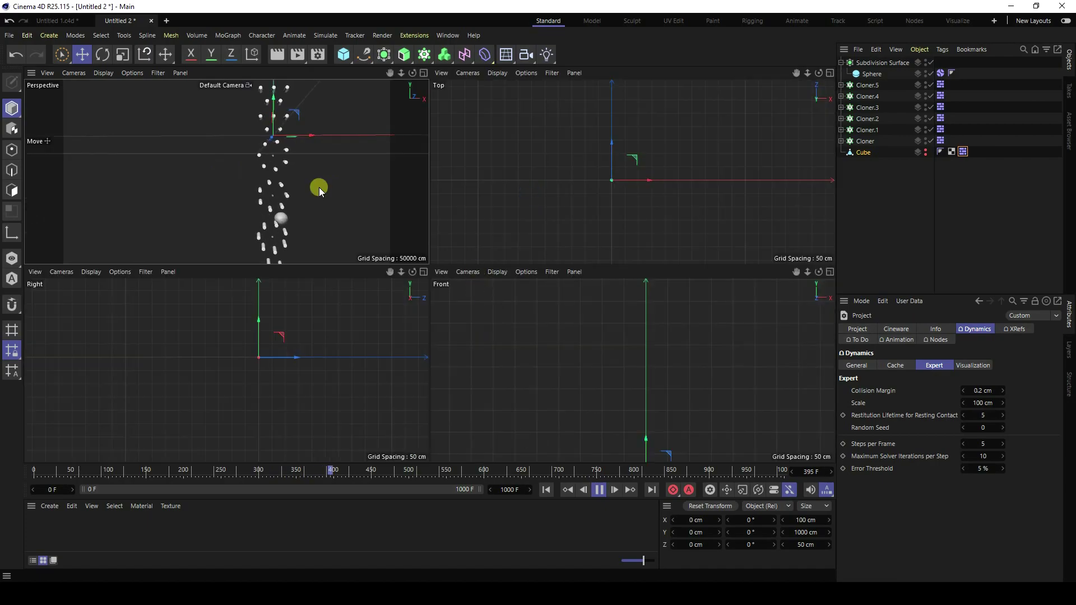
middle_click(336, 196)
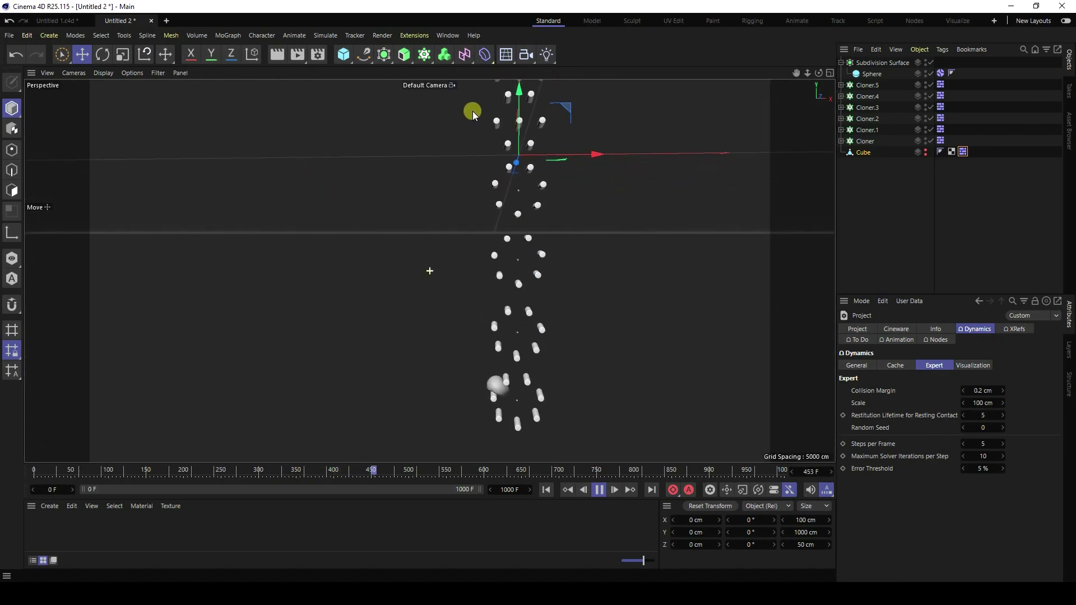
click(599, 491)
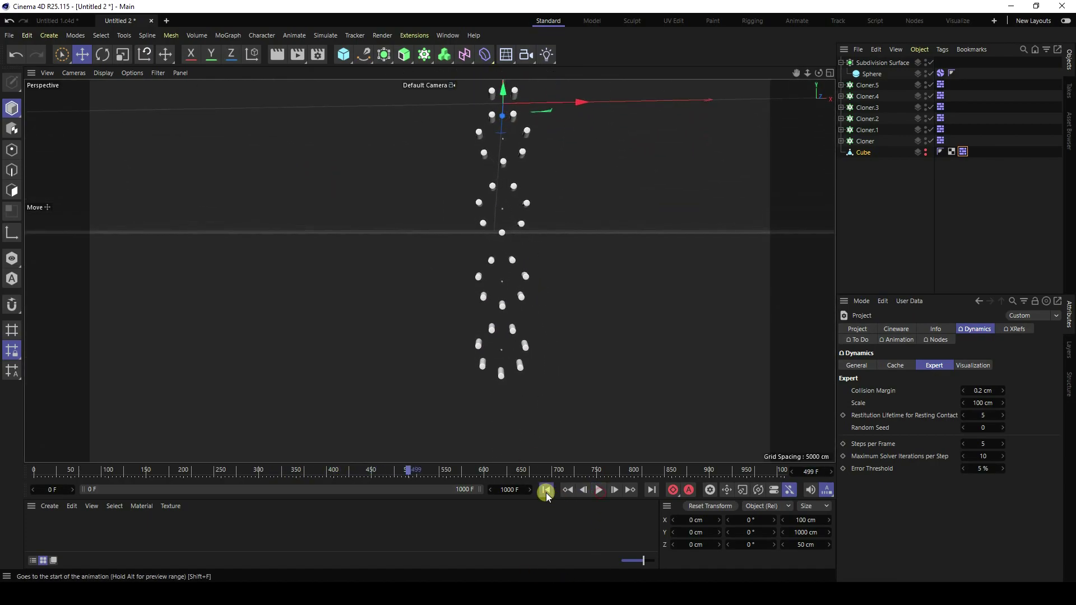
click(546, 490)
Play the simulation in the front view, check how the ball squeezes through the pegs and rings, and rewind it.
middle_click(504, 343)
middle_click(507, 348)
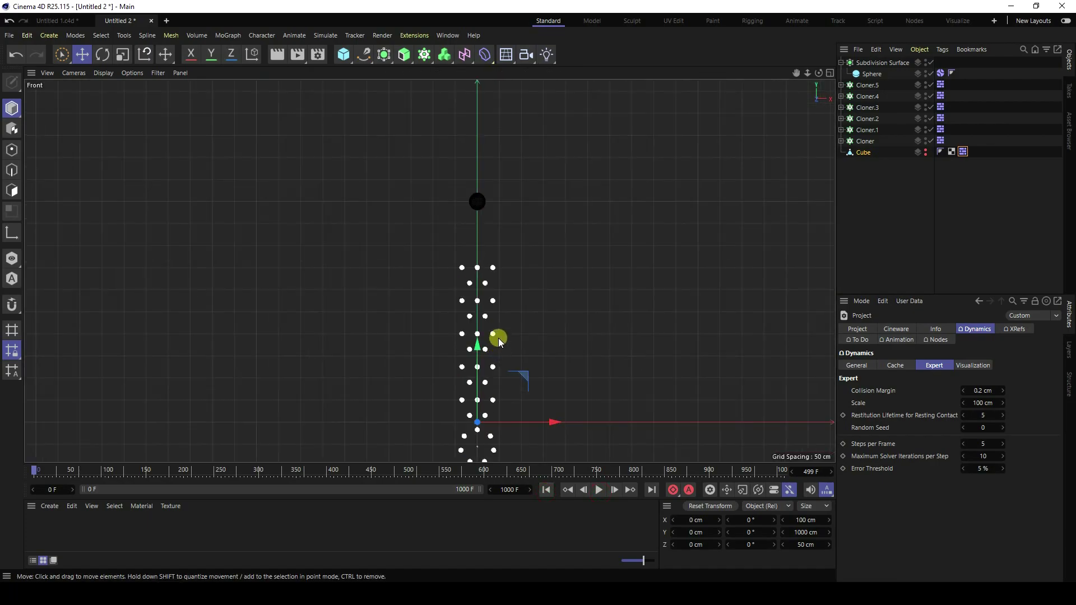
scroll(471, 320, down, 4)
scroll(505, 276, down, 4)
scroll(478, 389, up, 6)
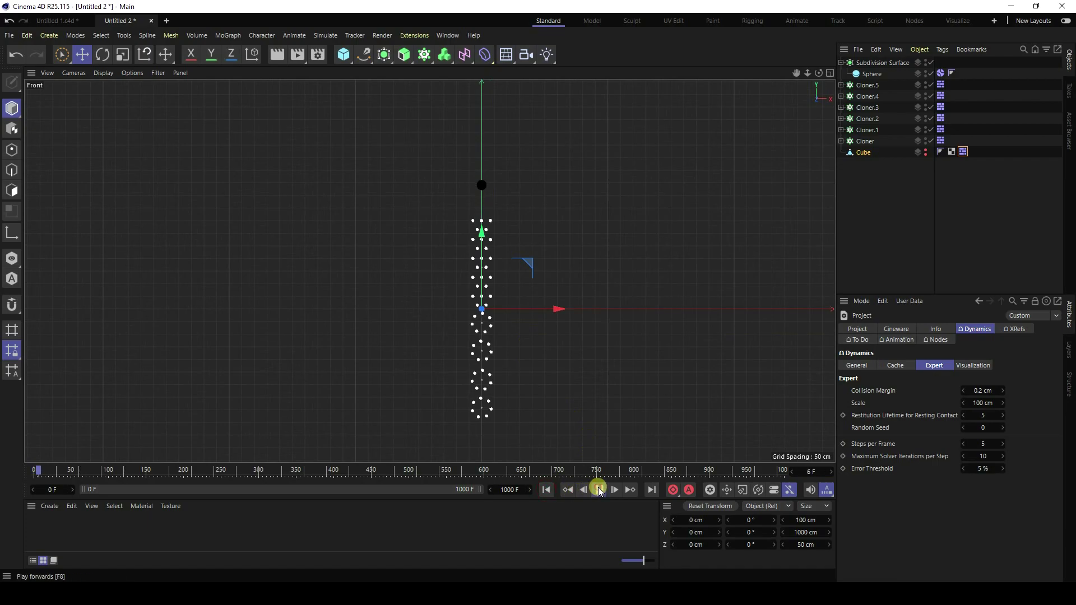
scroll(487, 257, up, 5)
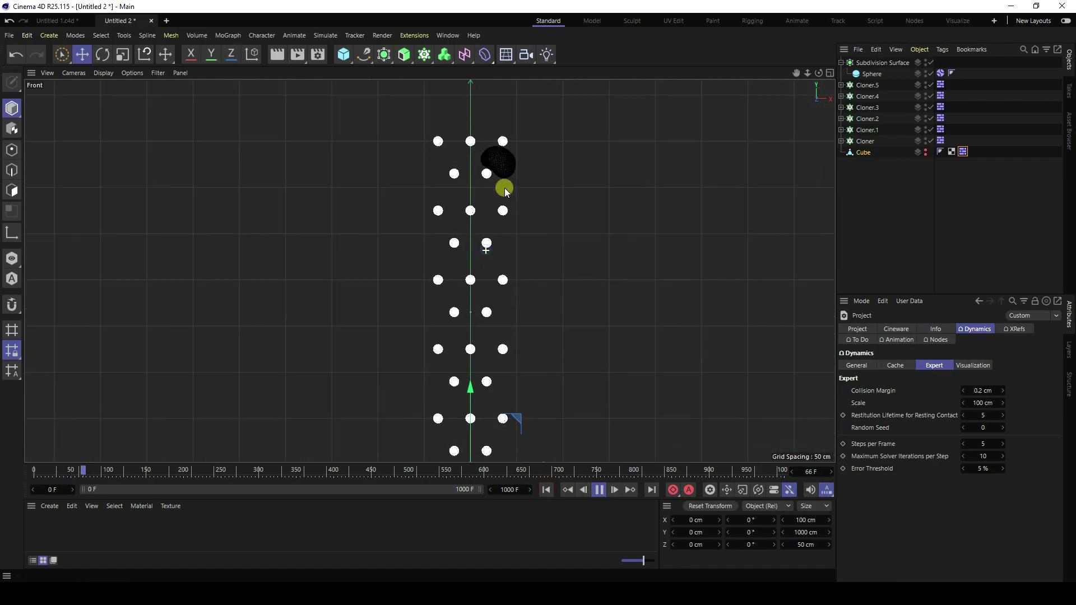
scroll(481, 182, up, 3)
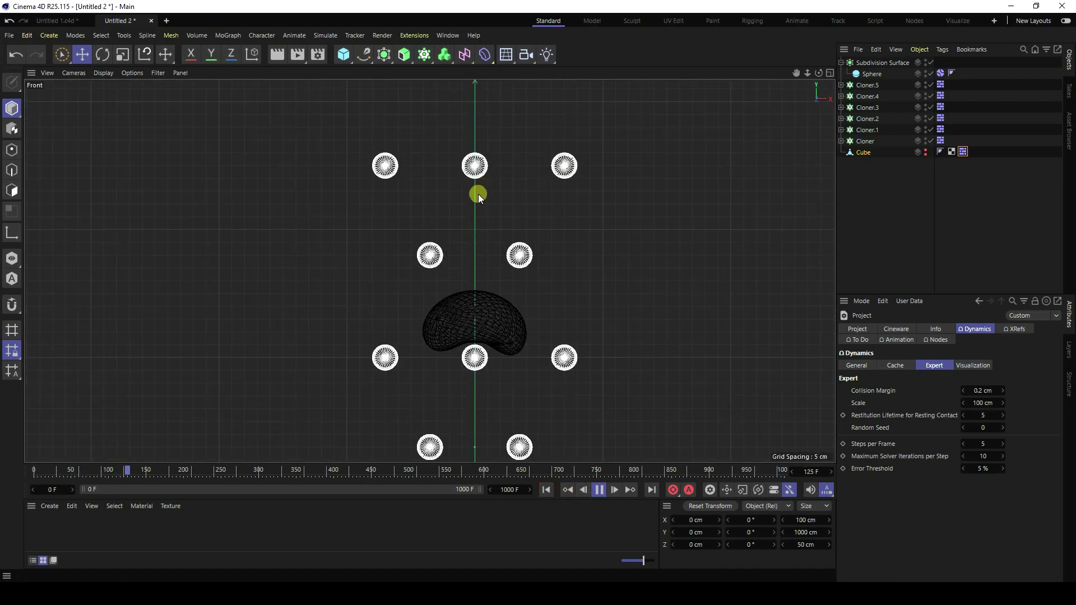
scroll(463, 228, down, 4)
scroll(471, 376, up, 3)
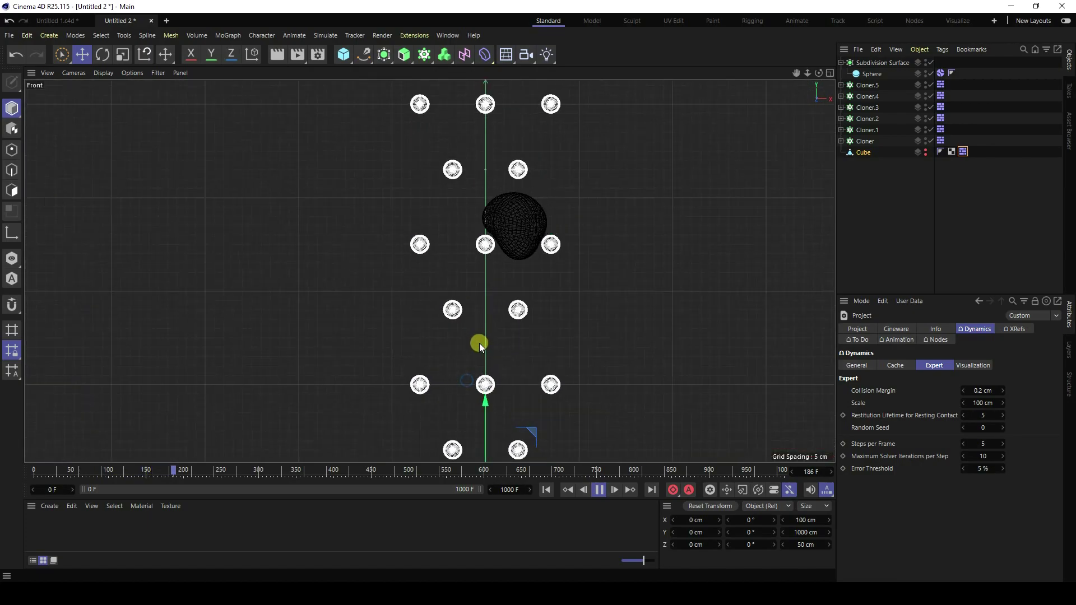
scroll(486, 219, down, 5)
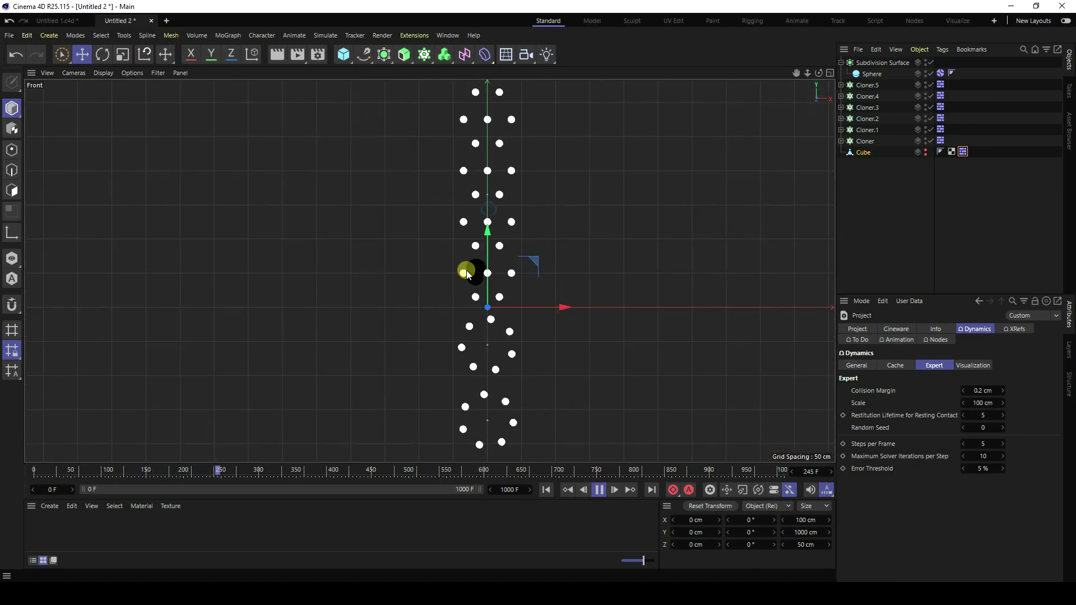
scroll(482, 394, up, 3)
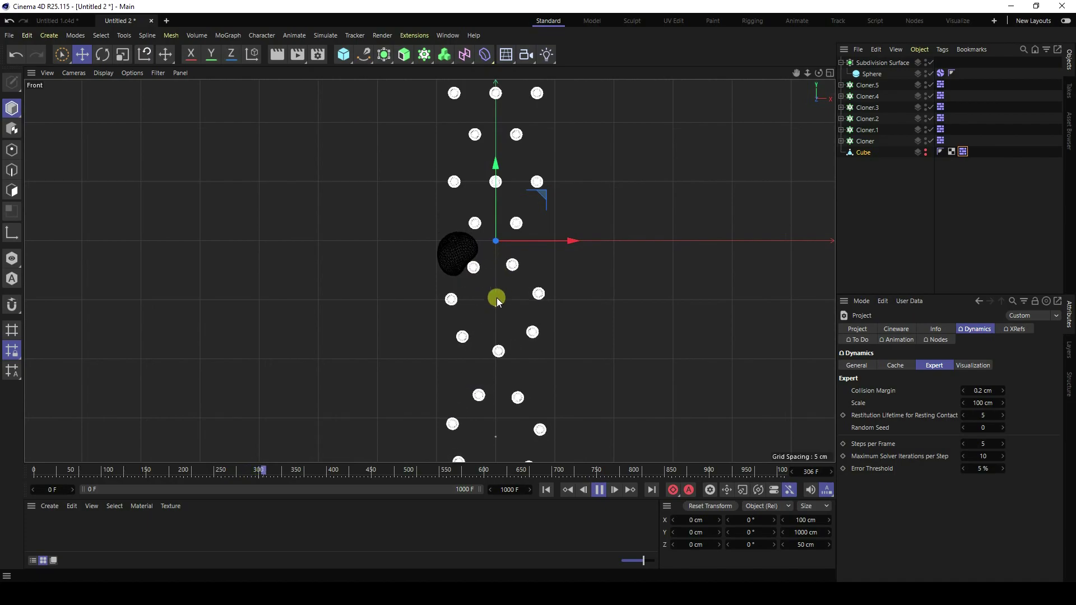
scroll(465, 296, down, 5)
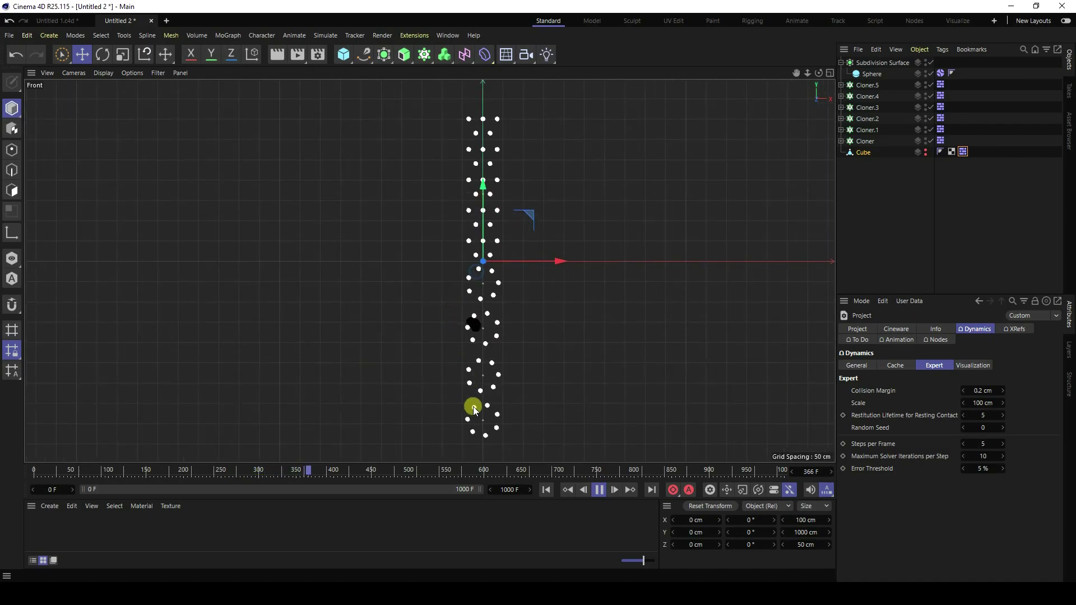
scroll(493, 428, up, 5)
alt+right_drag(512, 405, 513, 404)
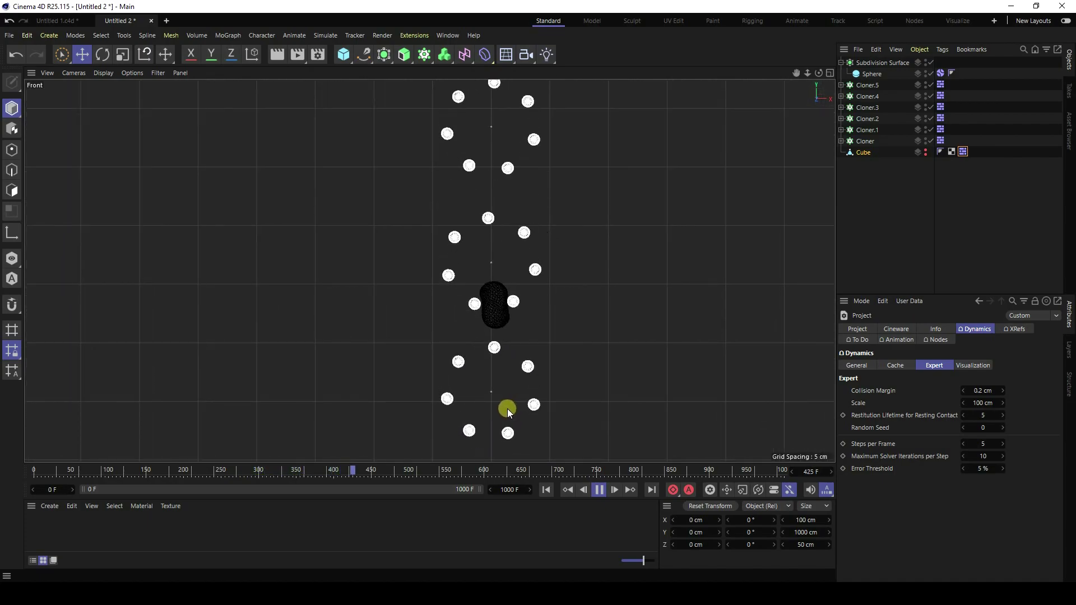
click(598, 490)
click(551, 491)
Add a new cube in the perspective view and size it 10 x 10 x 10 cm.
middle_click(475, 365)
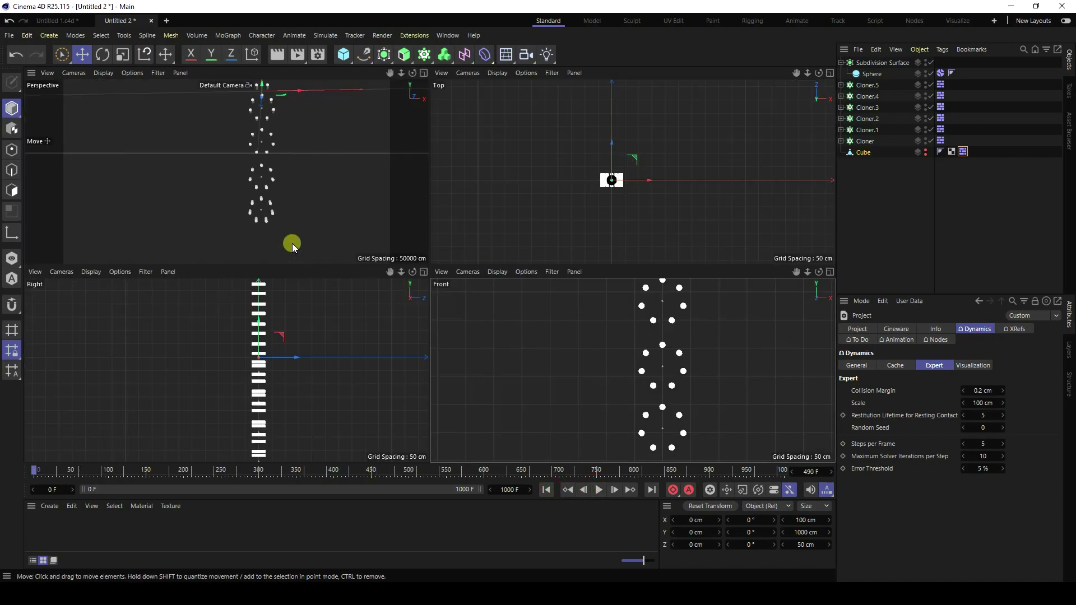
middle_click(281, 223)
alt+drag(508, 395, 385, 368)
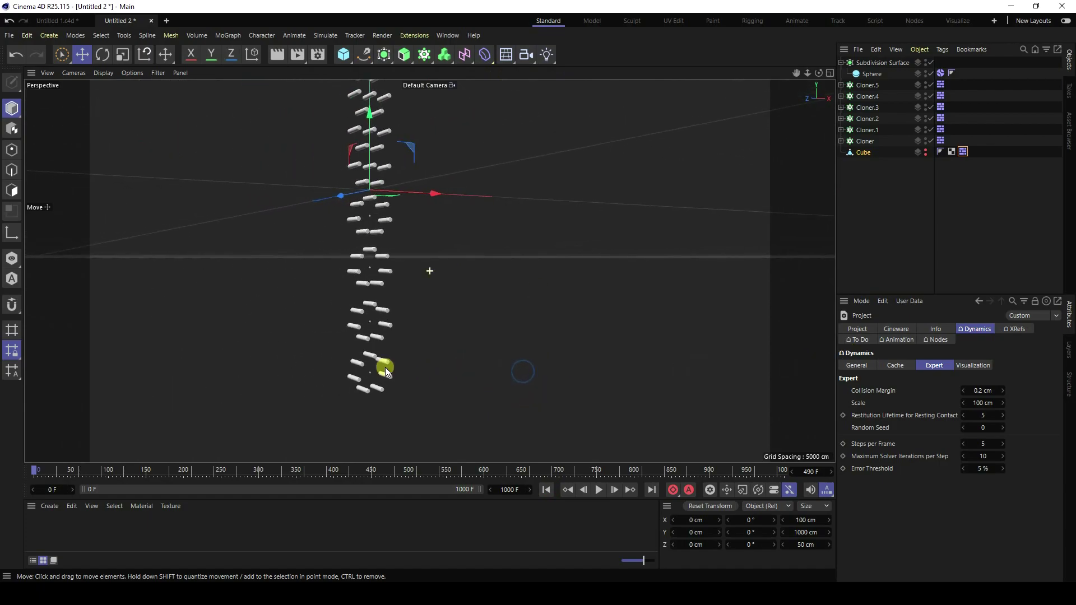
click(350, 56)
click(459, 76)
drag(458, 76, 876, 66)
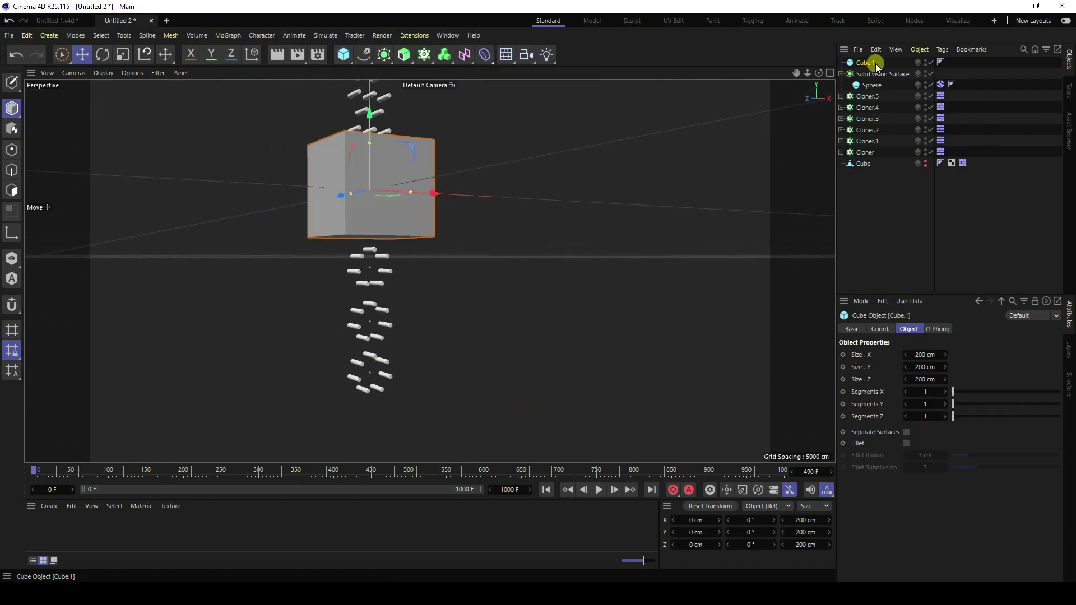
click(925, 353)
text(10)
click(924, 367)
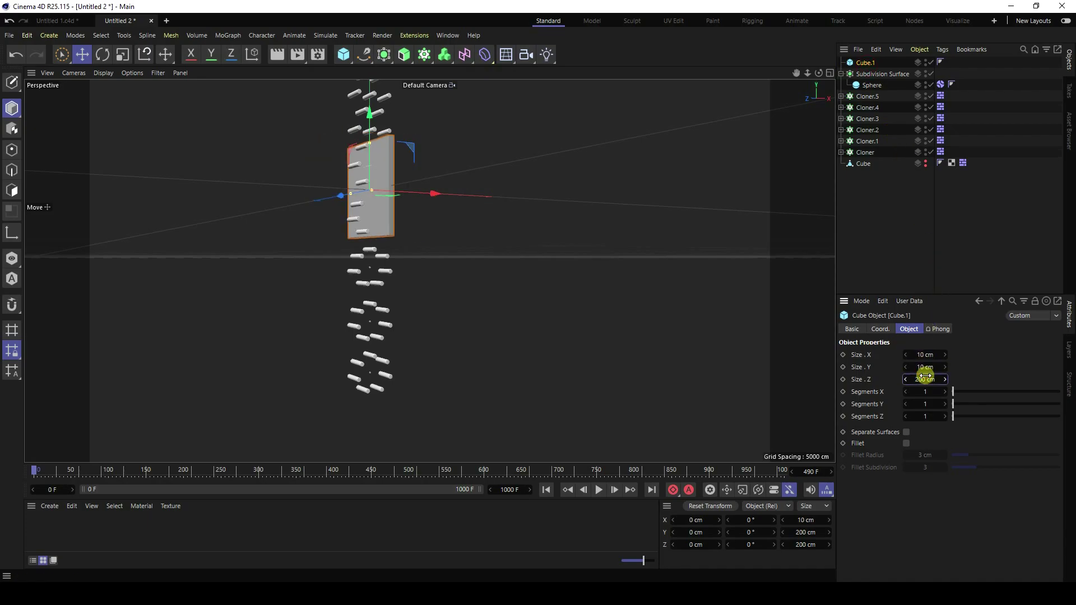
text(1)
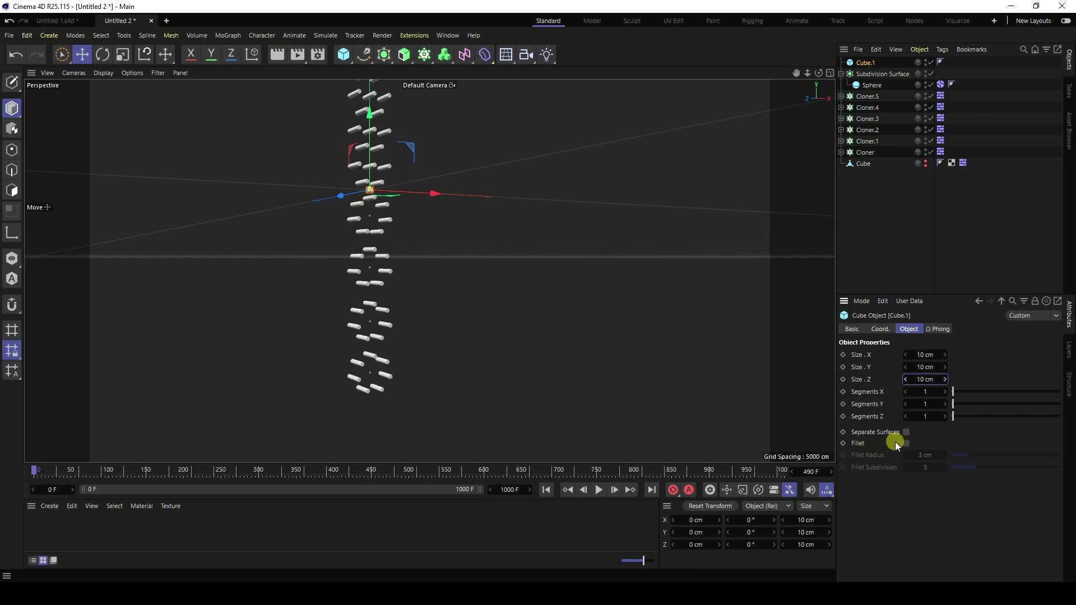
Enable the new cube's fillet with a 0.5 cm radius, keeping the cube at the origin.
click(906, 443)
scroll(371, 197, up, 3)
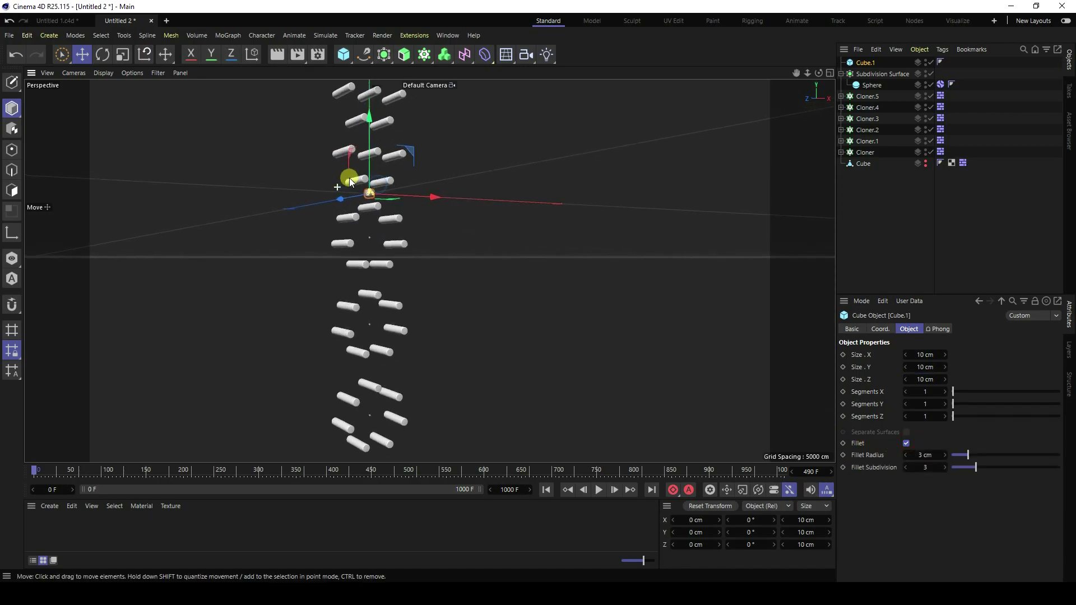
scroll(349, 177, up, 10)
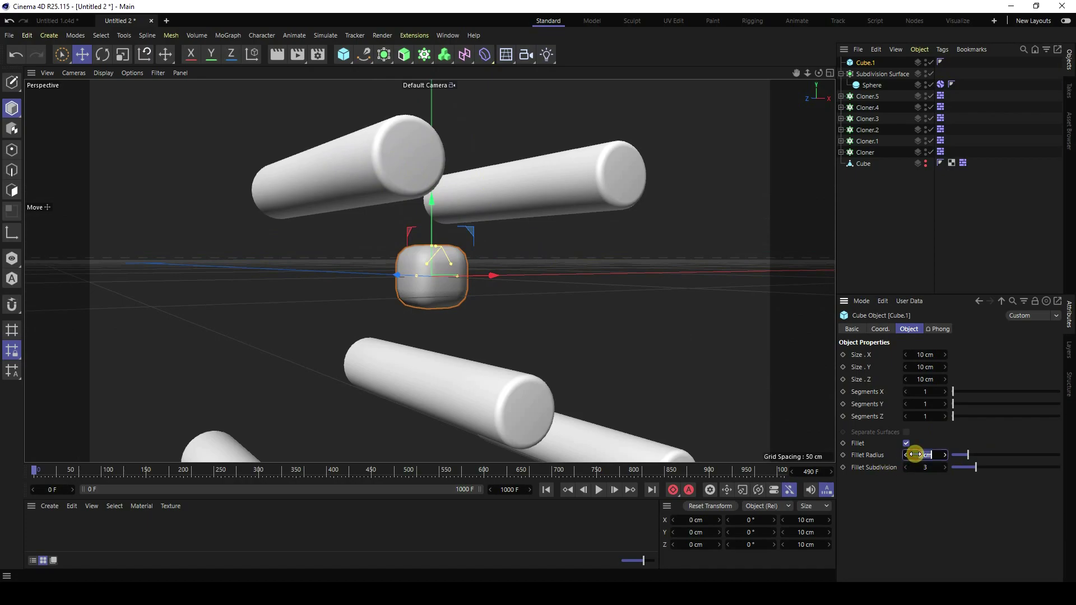
key(Return)
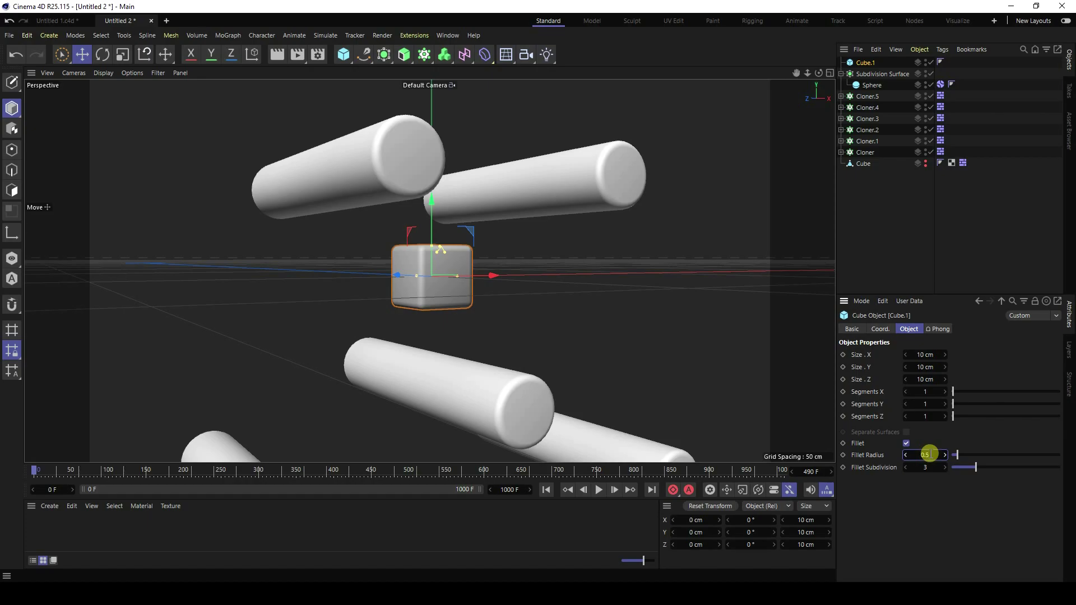
key(Return)
drag(584, 364, 577, 363)
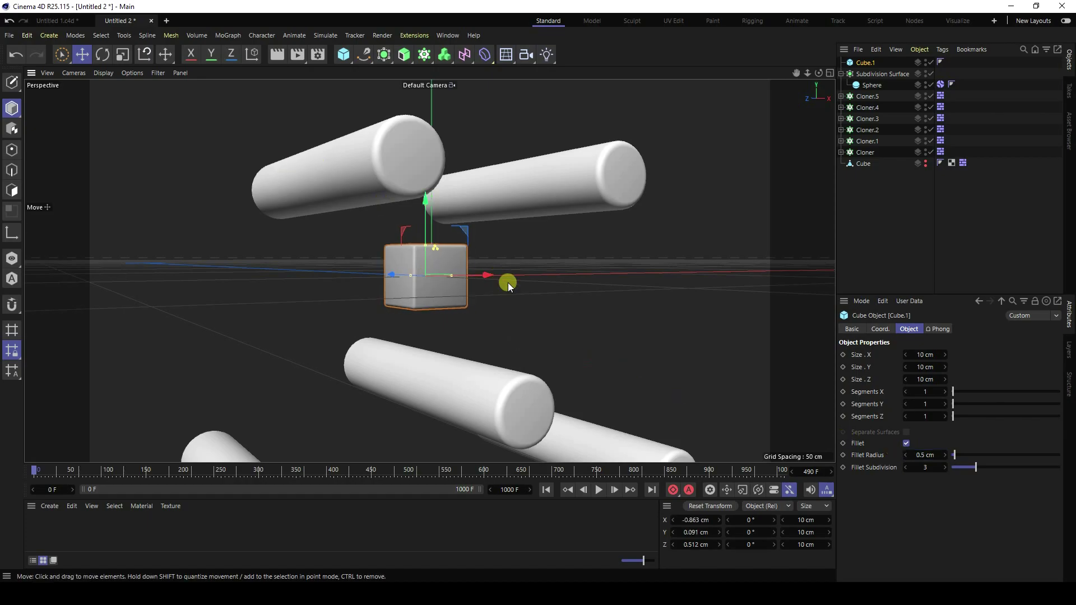
key(ctrl+z)
Add a Cloner object, place the small filleted cube inside it as a child, and select the Cloner.
click(424, 56)
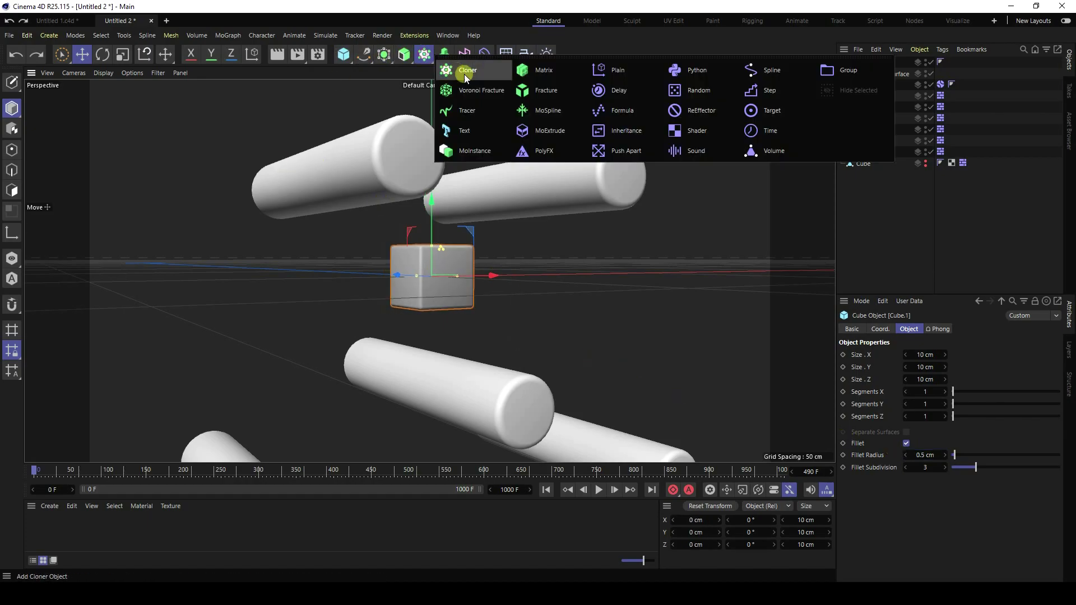
click(446, 72)
click(864, 74)
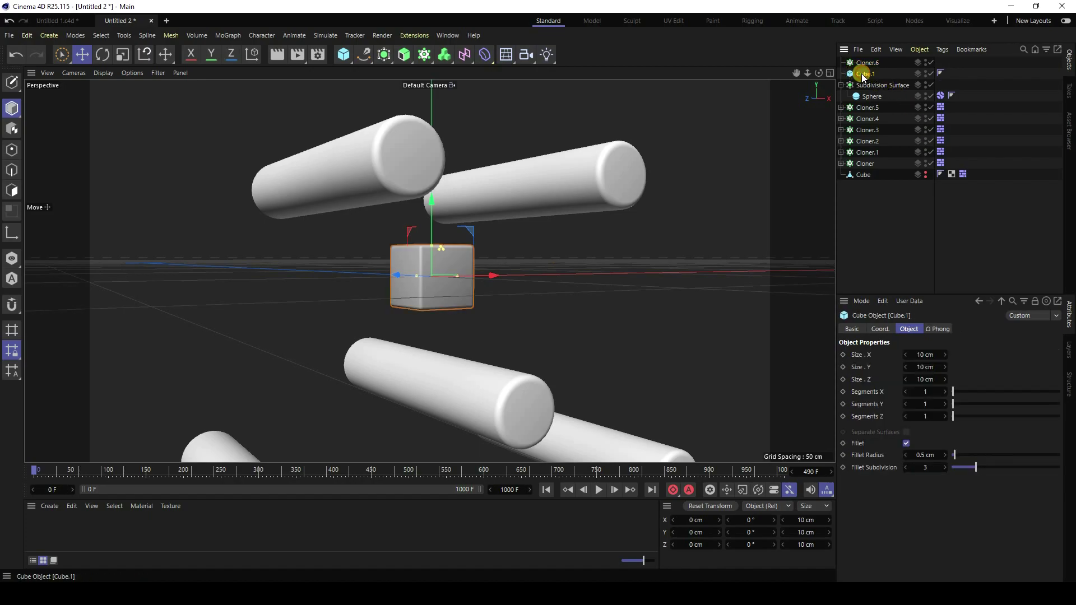
drag(867, 62, 865, 63)
click(866, 62)
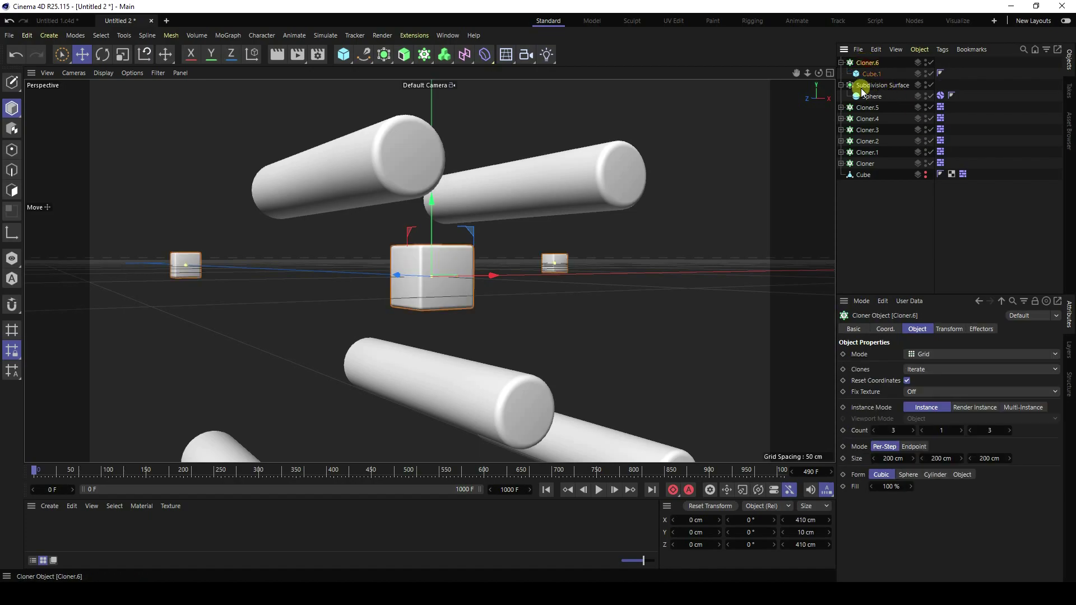
Keep the small-cube Cloner in Grid mode and set its count to 10 x 10 x 10.
click(922, 356)
click(926, 408)
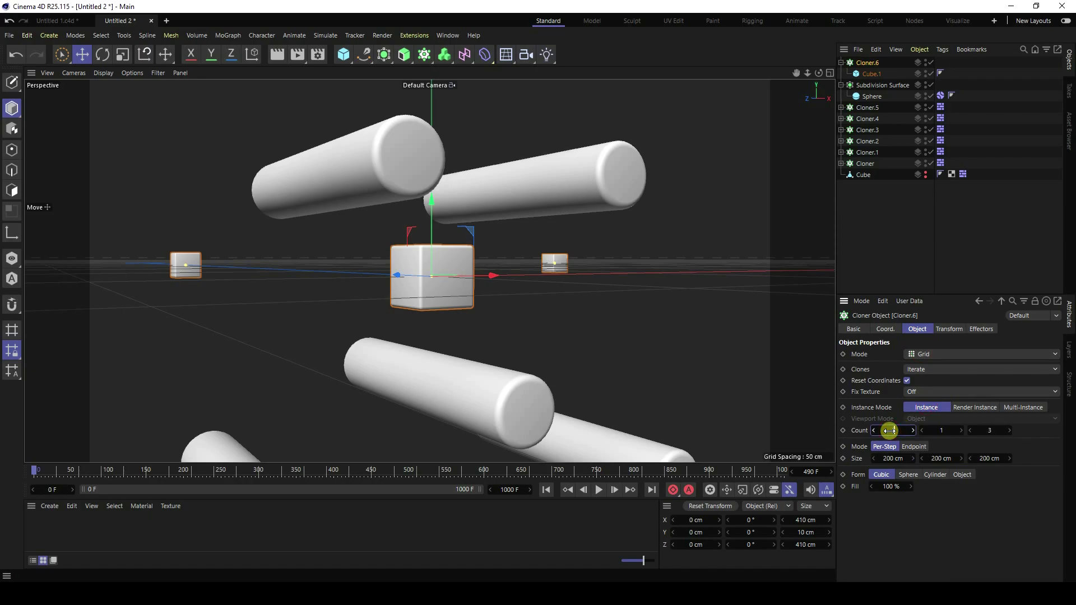
click(889, 431)
text(10)
key(Tab)
text(10)
key(Tab)
text(10)
key(Tab)
Set the grid Cloner's per-step size to 10 cm on all three axes so the cubes sit side by side.
text(1)
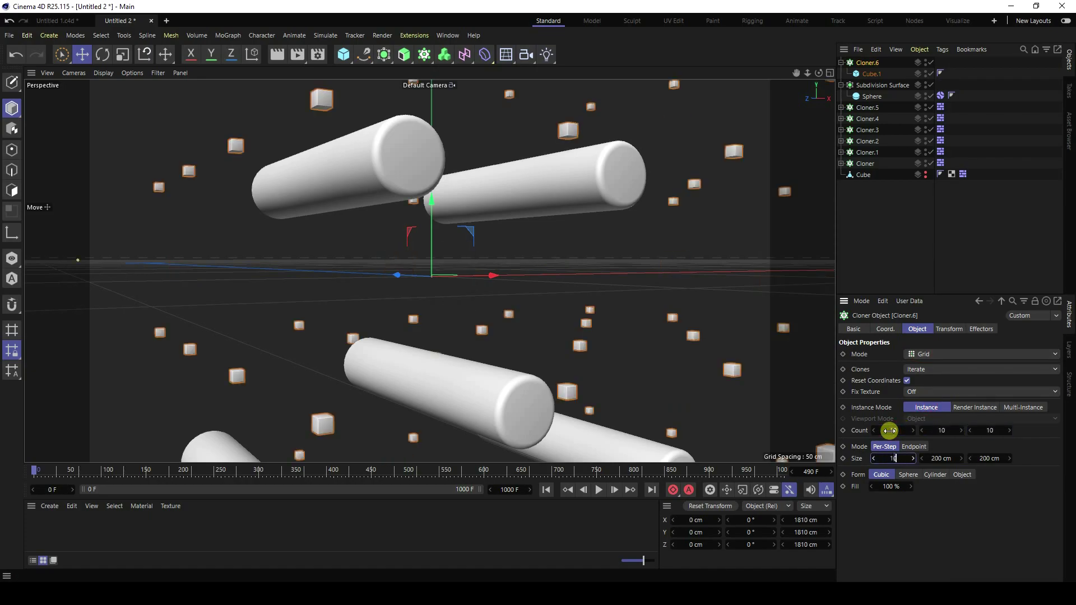
text(0)
key(Tab)
text(10)
key(Tab)
text(10)
key(Return)
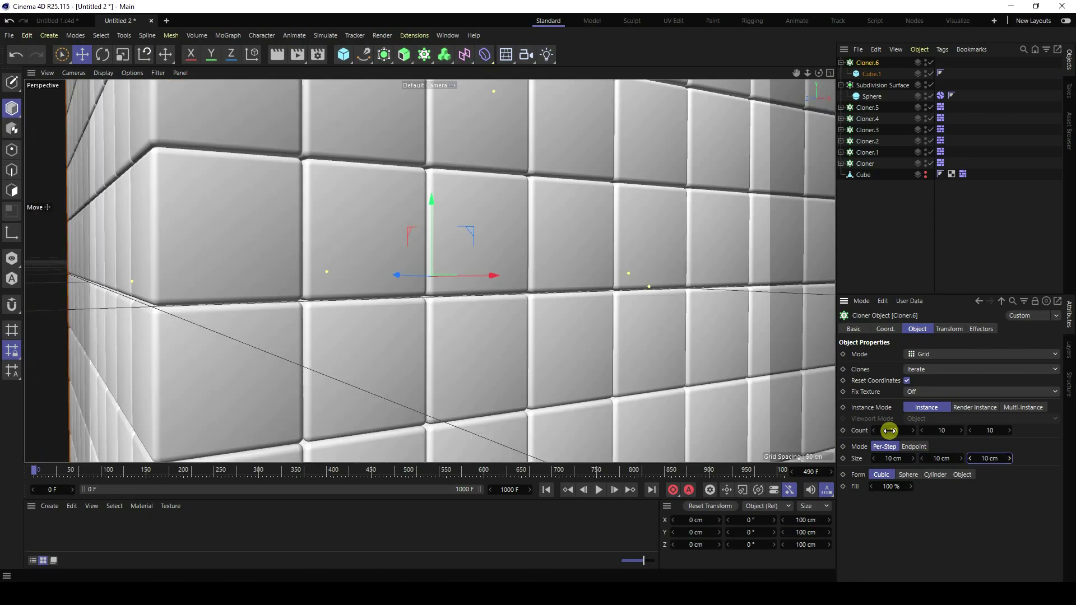
Move the cube grid straight down below the lowest pegs, to Y about -499 cm.
scroll(413, 240, down, 10)
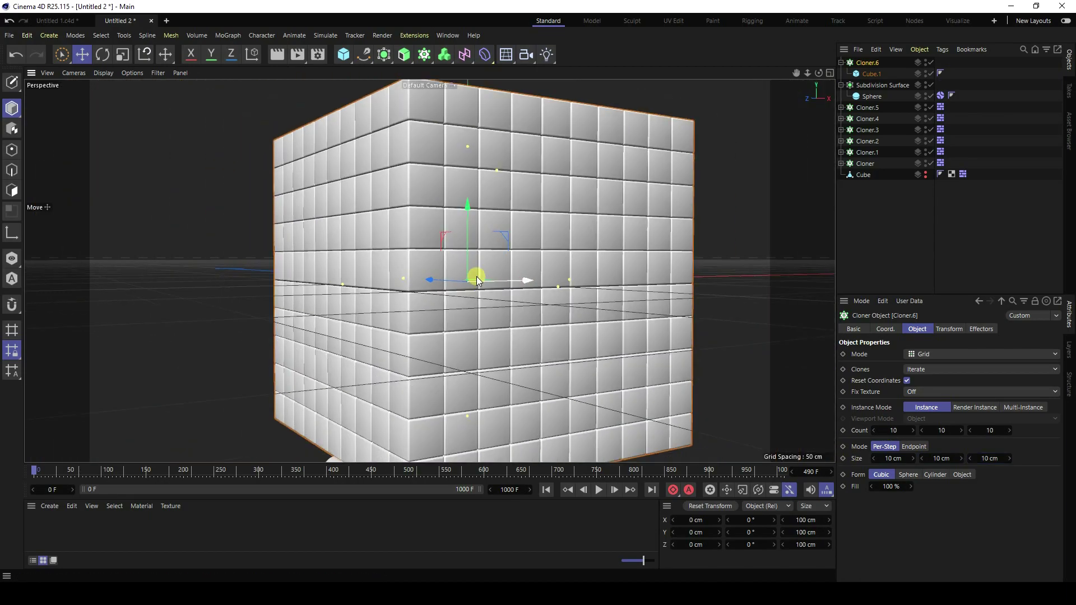
scroll(476, 288, down, 10)
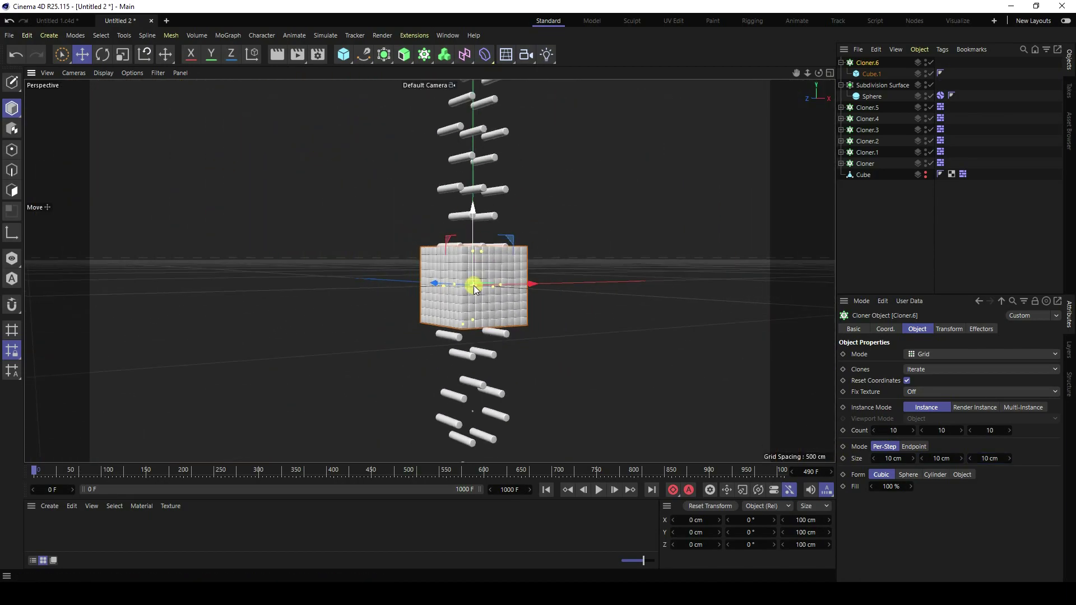
scroll(474, 286, down, 3)
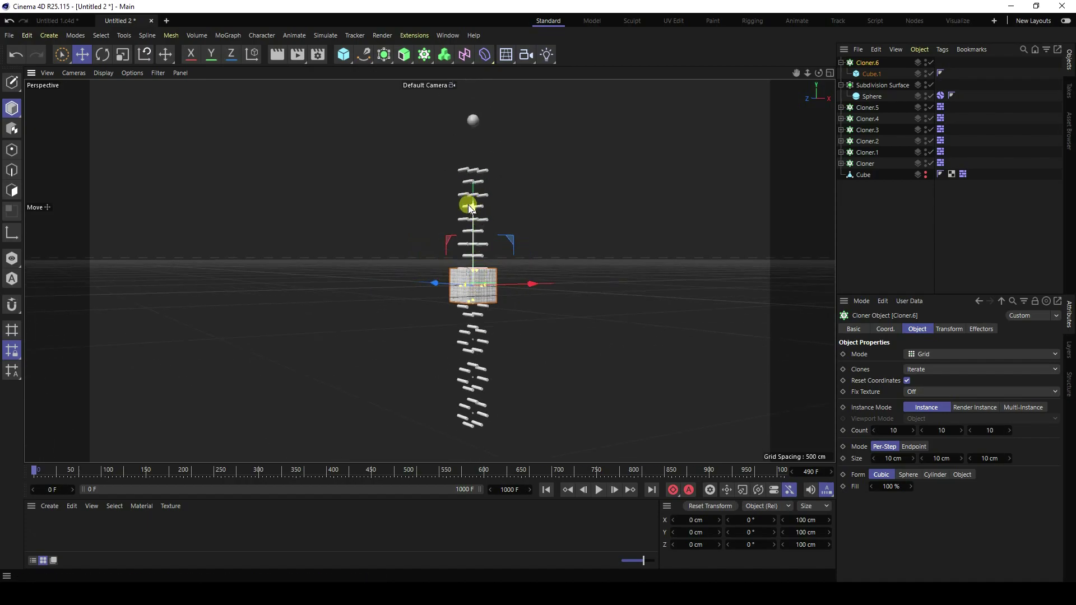
drag(470, 205, 469, 374)
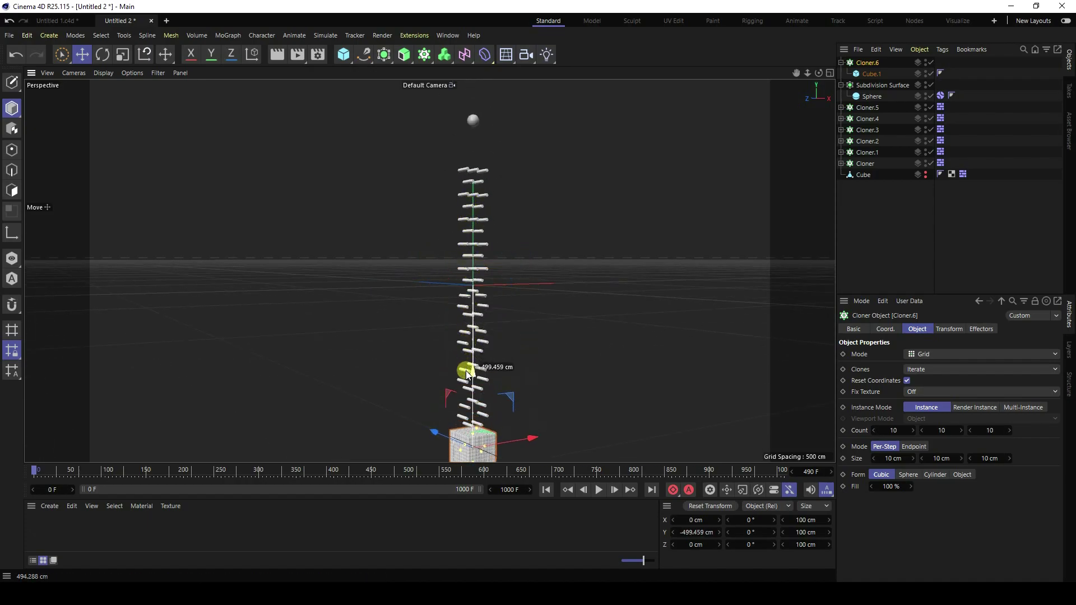
scroll(482, 305, up, 8)
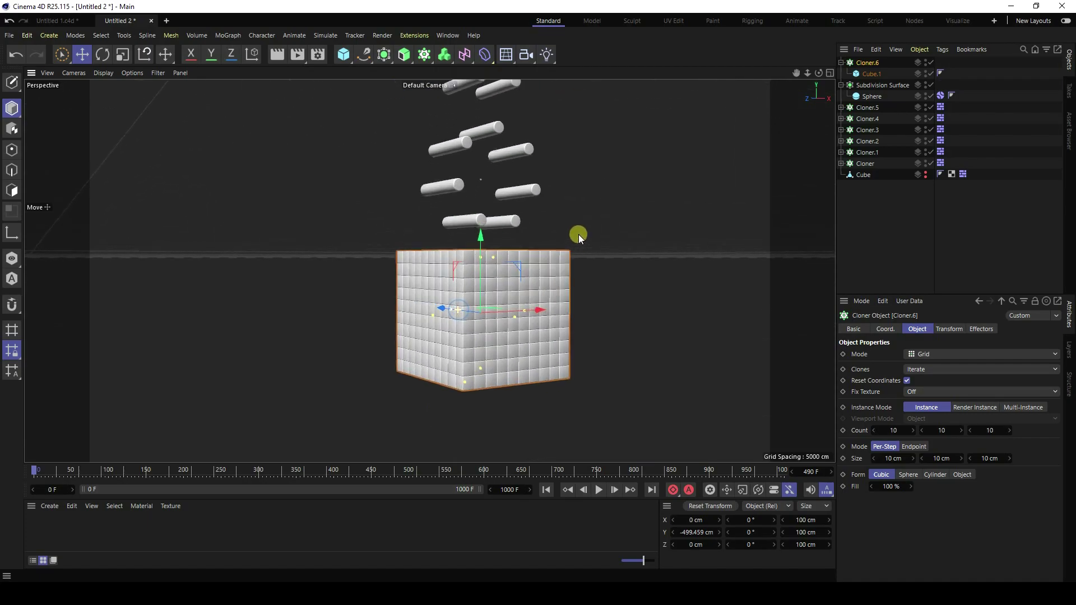
alt+drag(578, 234, 464, 223)
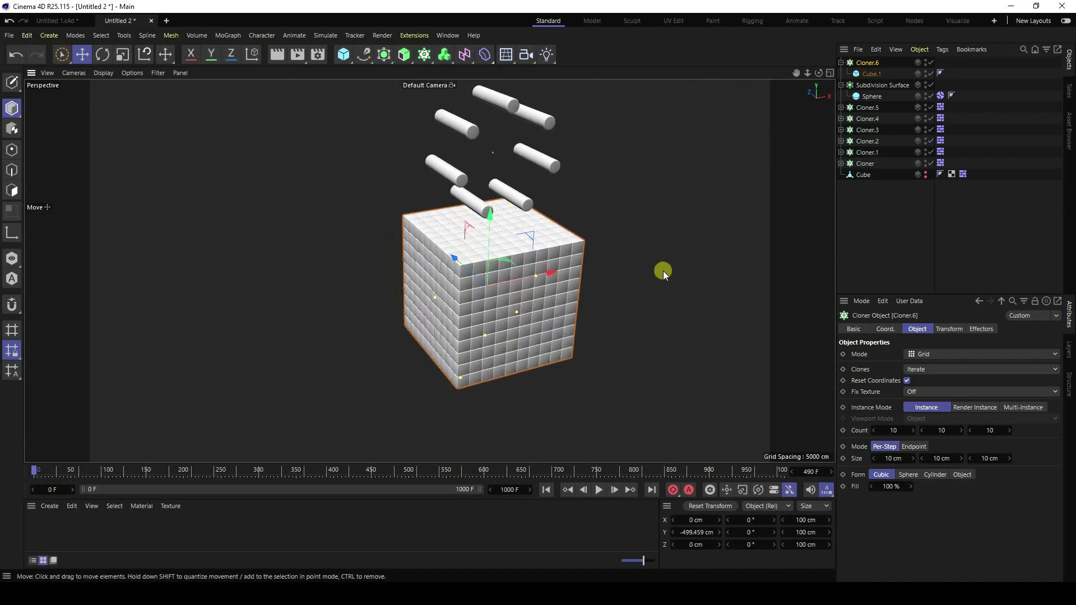
Reduce the grid Cloner's count to 8 x 8 x 8.
click(871, 430)
click(872, 430)
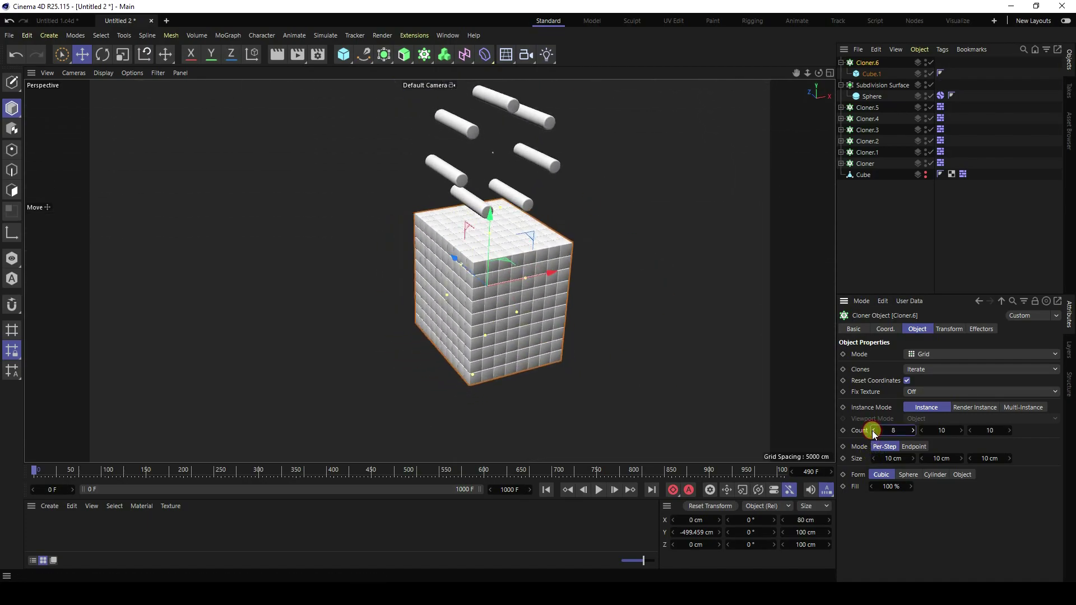
click(923, 430)
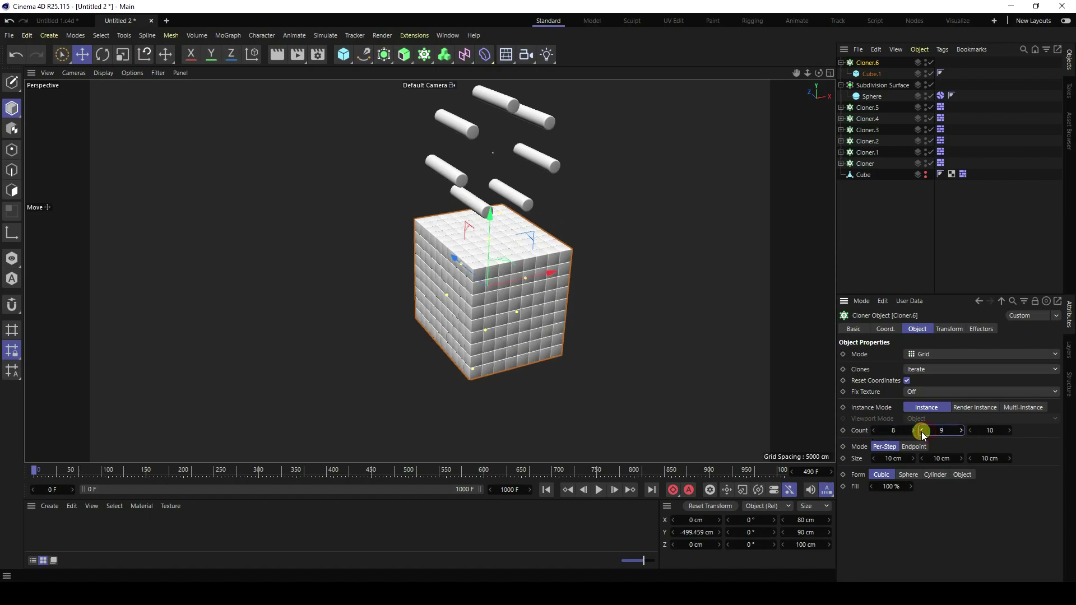
click(922, 430)
click(969, 430)
click(969, 430)
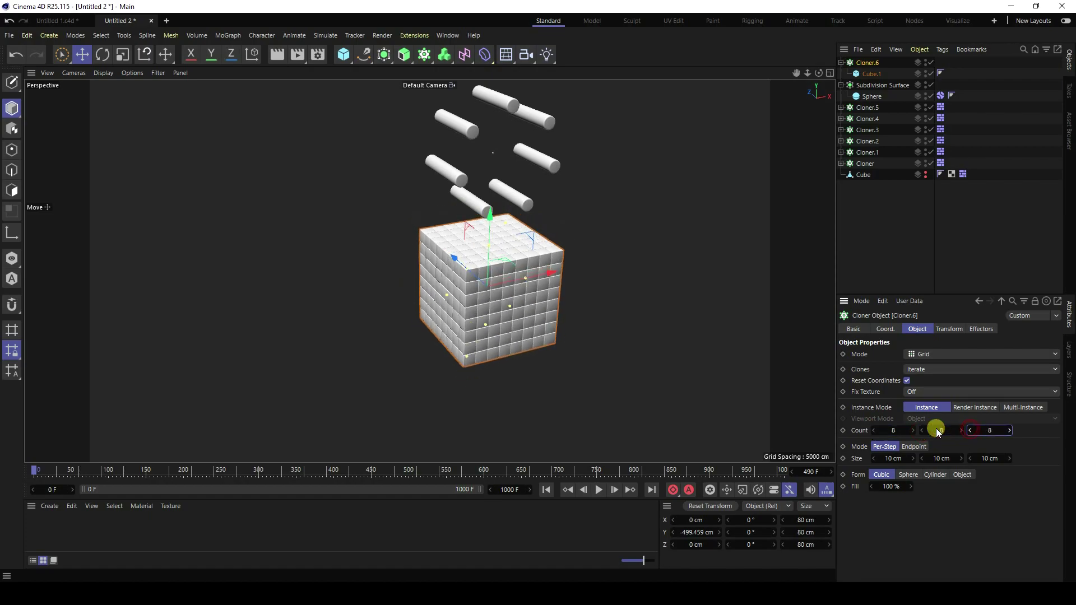
alt+drag(521, 314, 638, 271)
Add a new cube, flatten it to 10 cm in Y, and move it beneath the cube grid in the front view, at Y about -552 cm.
click(296, 55)
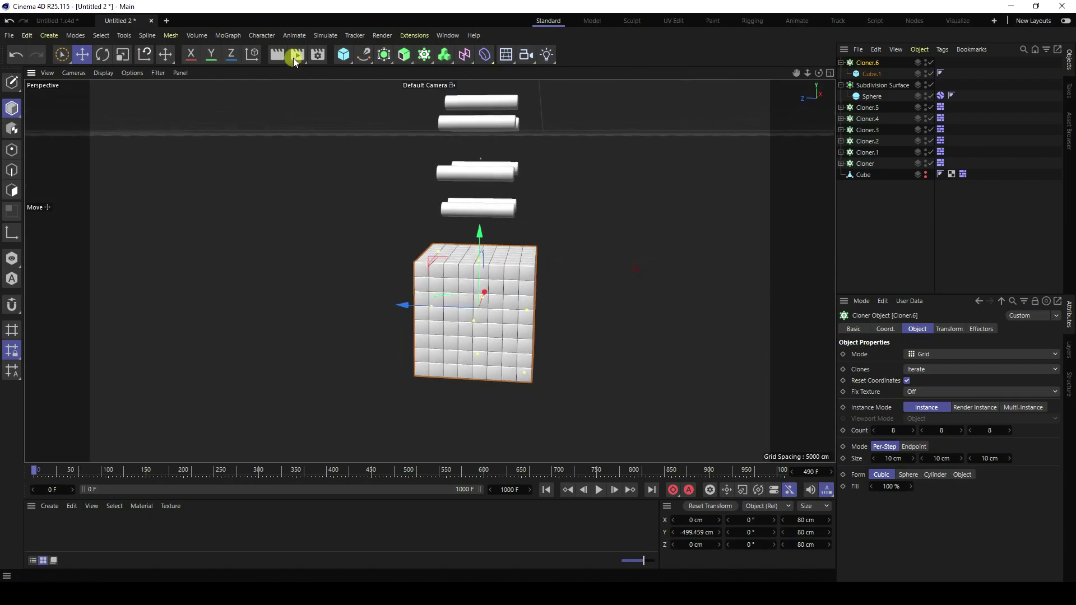
click(339, 58)
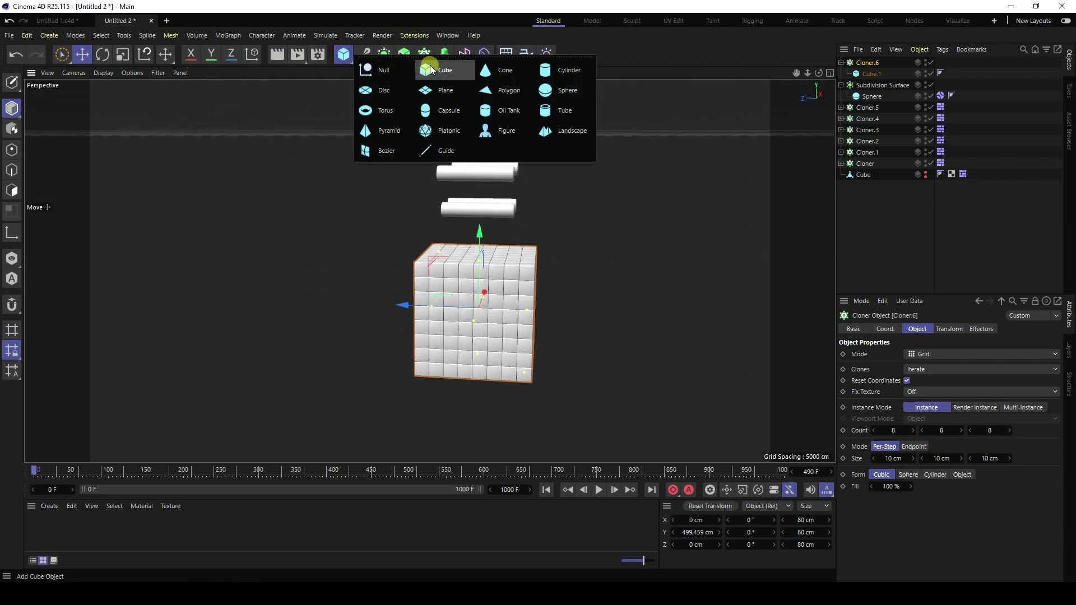
click(432, 66)
middle_click(520, 237)
middle_click(594, 366)
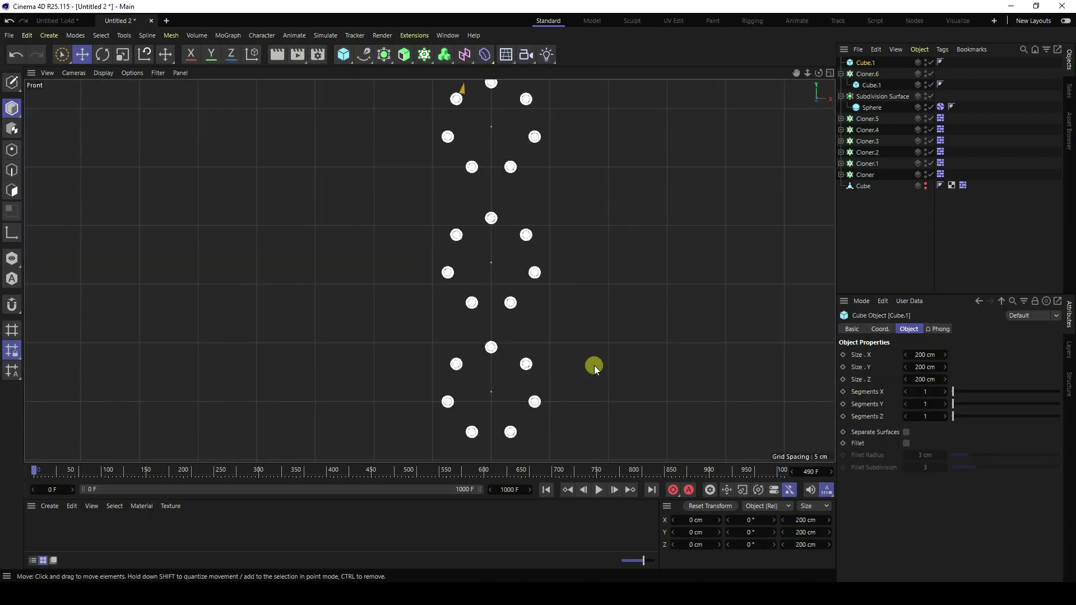
scroll(508, 293, down, 10)
drag(509, 149, 520, 343)
Raise the flat slab until it meets the underside of the cube grid, at Y about -544.65 cm.
scroll(500, 353, up, 5)
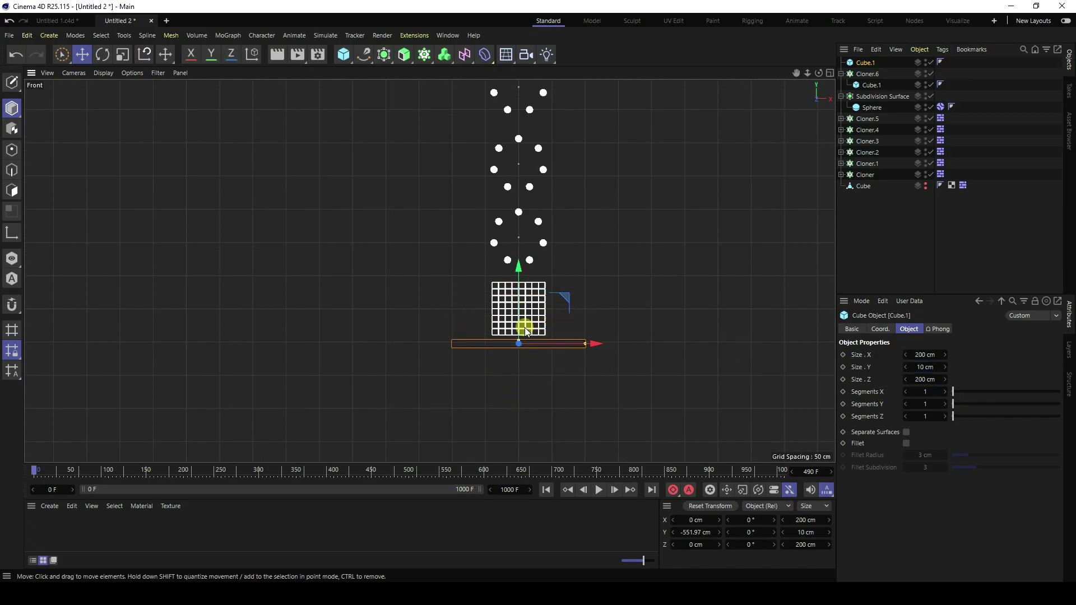
scroll(504, 348, up, 8)
drag(514, 295, 516, 275)
scroll(541, 330, up, 1)
scroll(541, 330, up, 5)
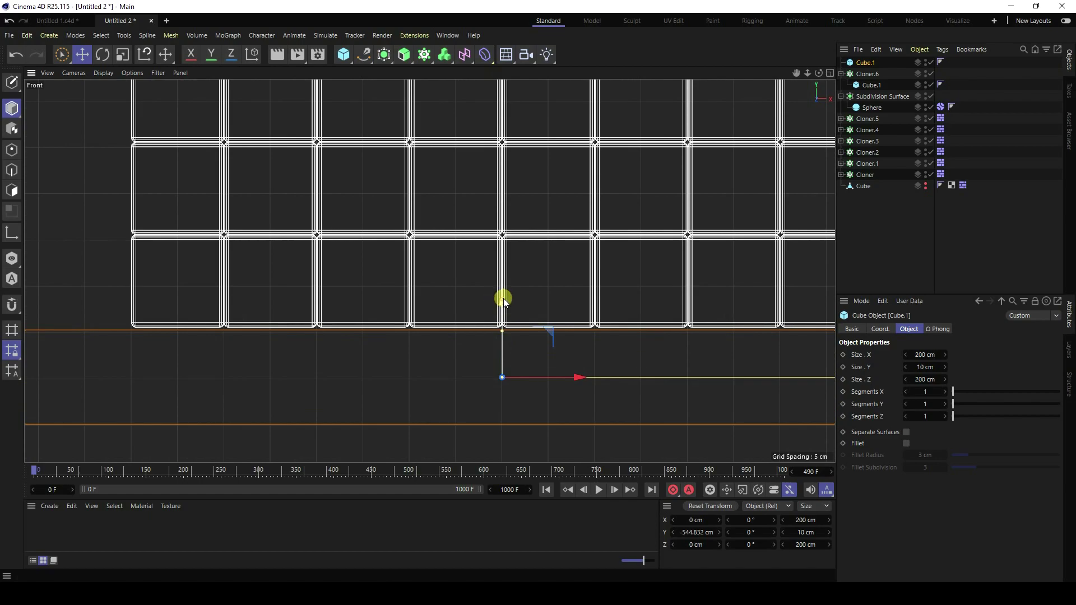
drag(503, 301, 504, 298)
scroll(428, 414, down, 6)
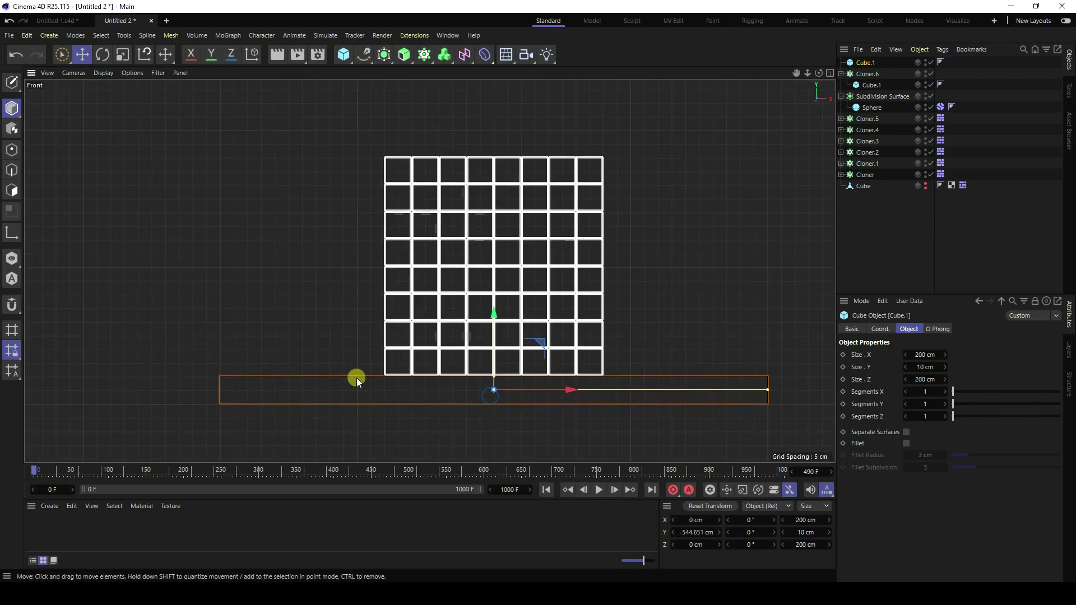
Copy the collider dynamics tag from Cloner.5 onto the flat slab and return to the perspective view.
click(940, 118)
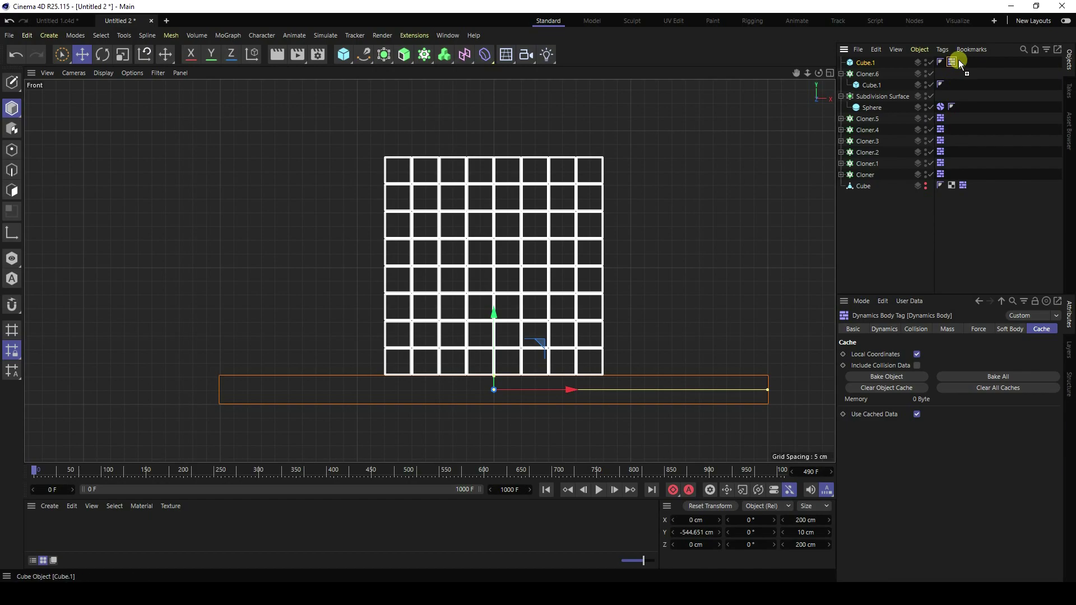
middle_click(470, 216)
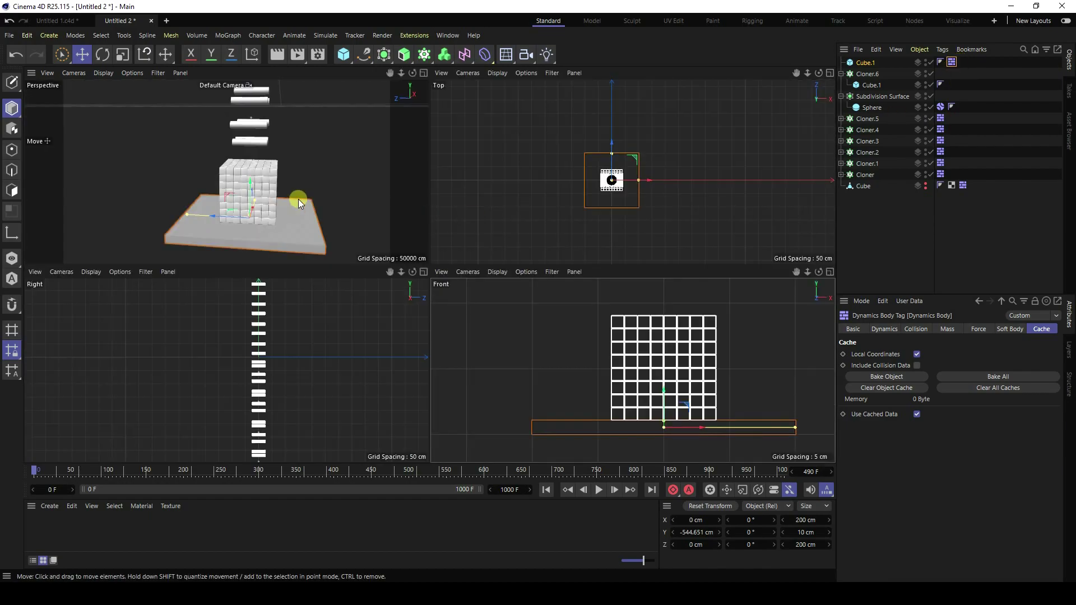
middle_click(298, 200)
alt+right_drag(484, 265, 560, 246)
alt+drag(458, 293, 539, 288)
Apply a Rigid Body tag to the Cloner holding the small cubes.
click(456, 270)
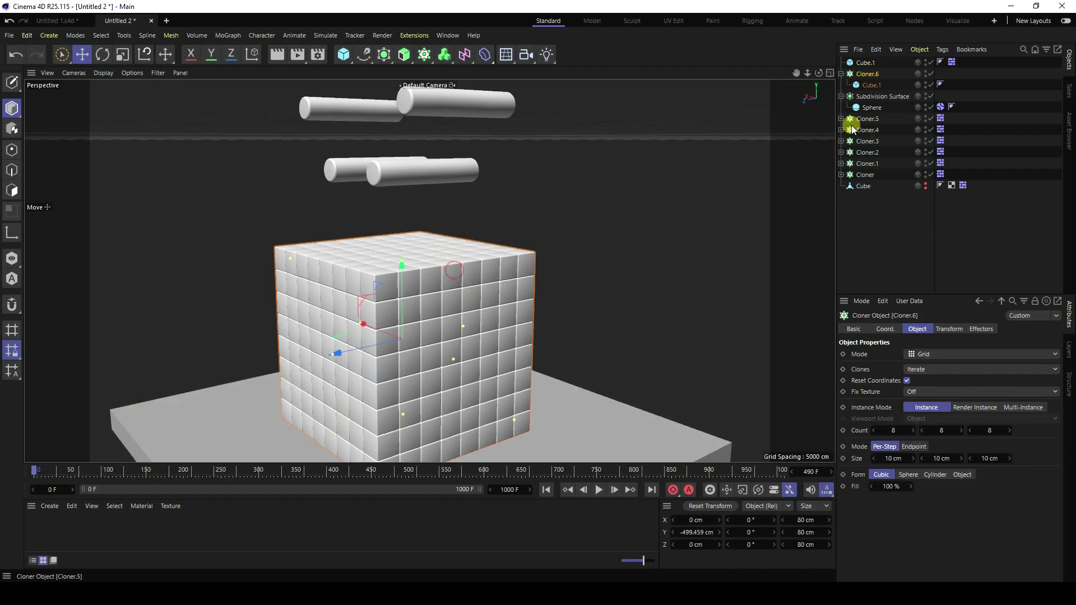
right_click(870, 77)
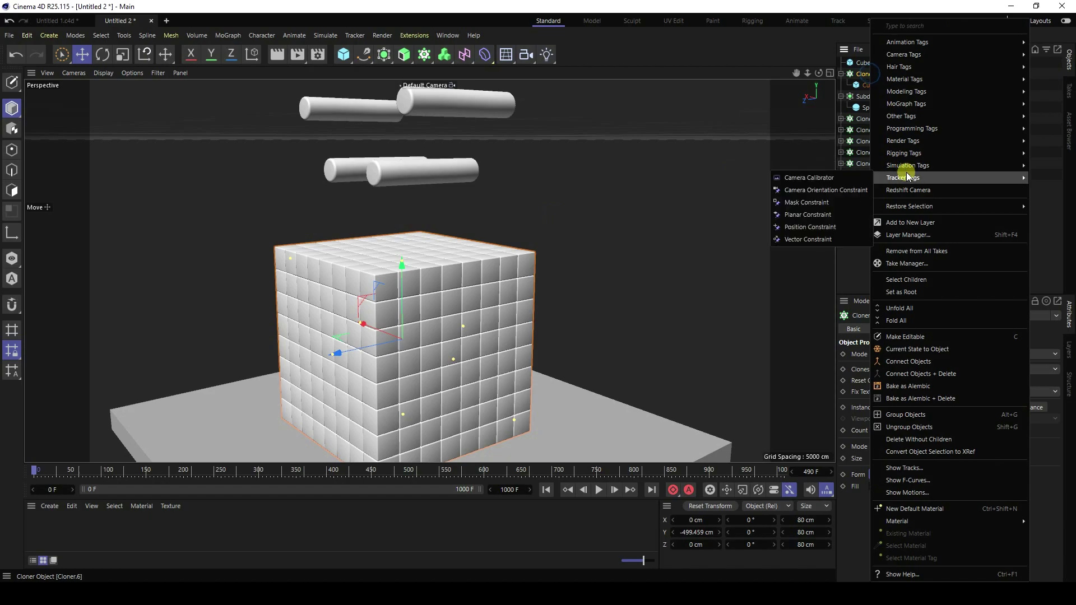
mouse_move(904, 168)
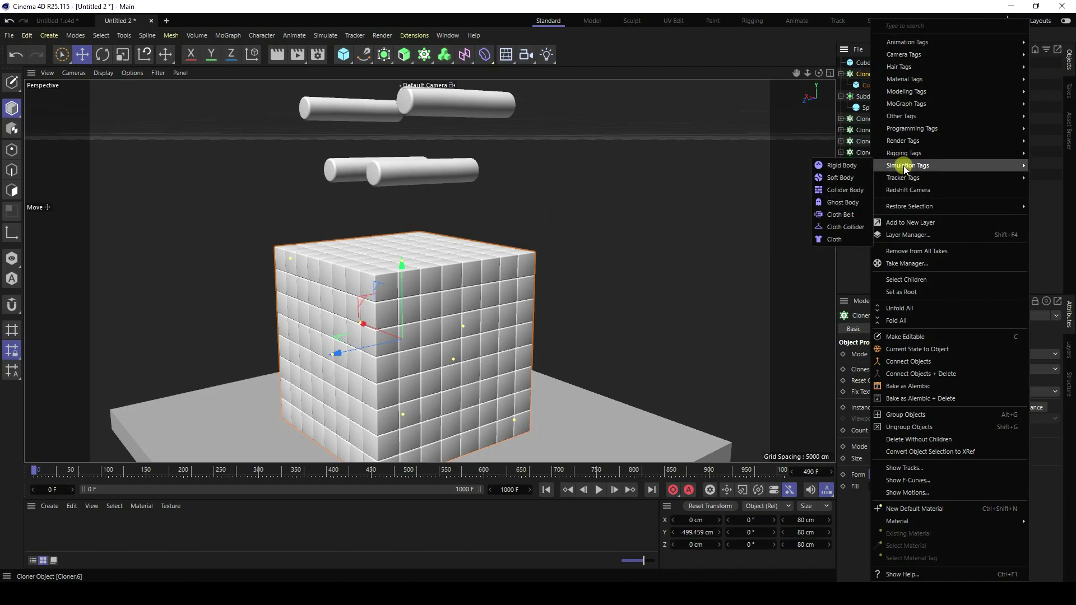
click(846, 167)
Set the cube grid's rigid body trigger to On Collision, with 30% bounce and 10% friction.
click(916, 330)
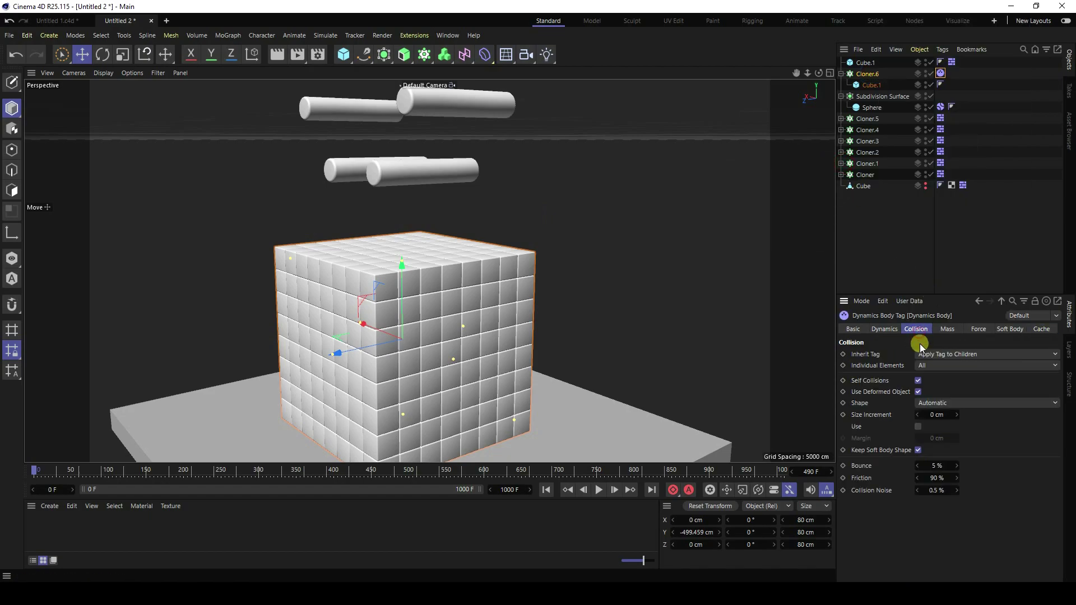
click(884, 330)
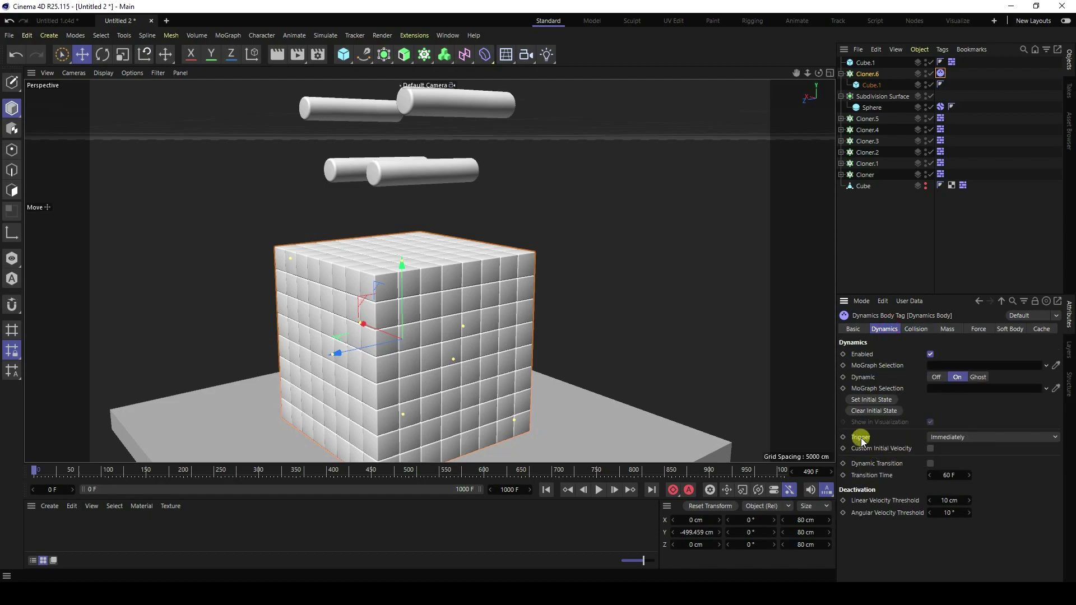
click(947, 438)
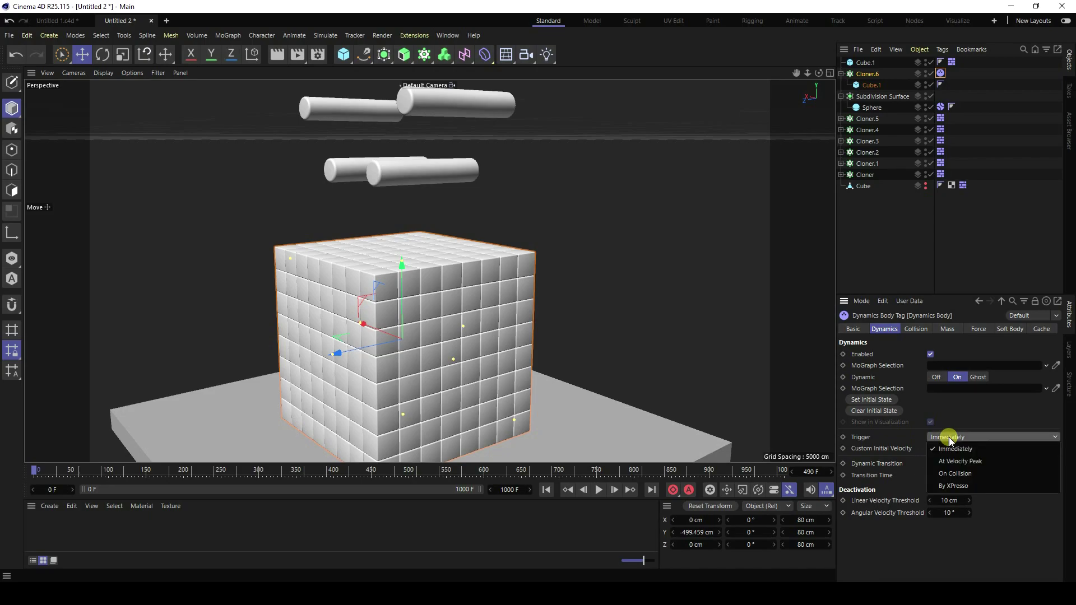
click(963, 474)
click(915, 330)
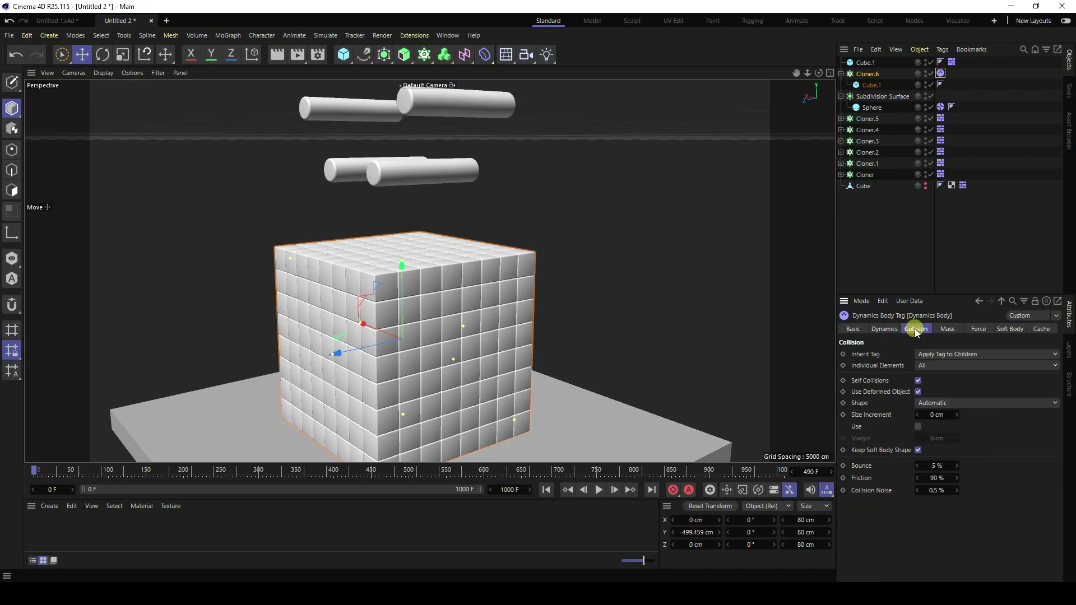
click(928, 477)
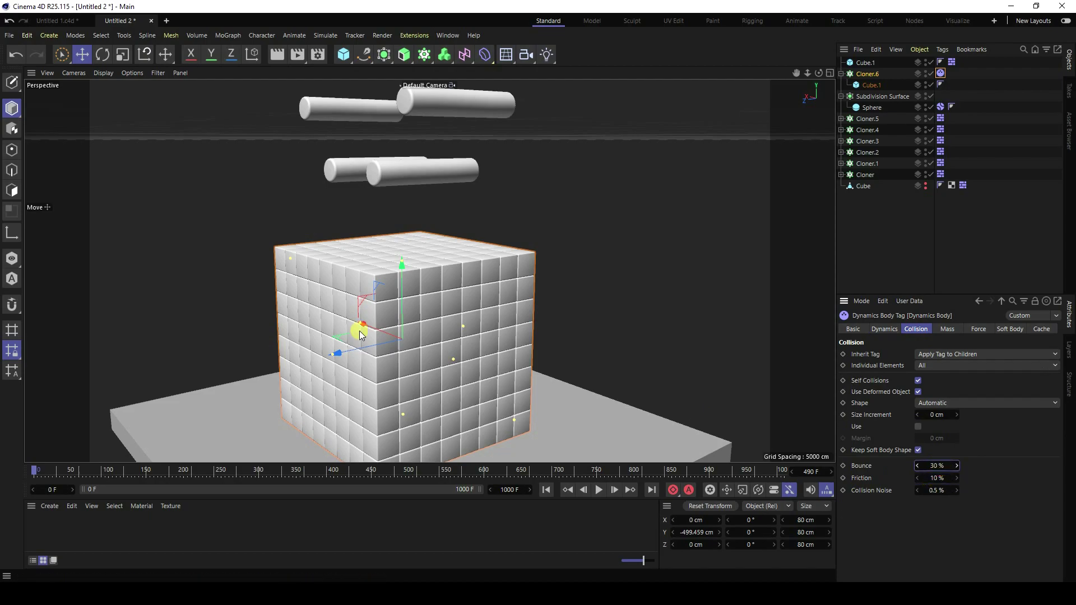
Add a Plane object and set its orientation to +Z.
alt+right_drag(468, 217, 355, 262)
alt+middle_drag(544, 293, 556, 347)
alt+drag(526, 397, 497, 320)
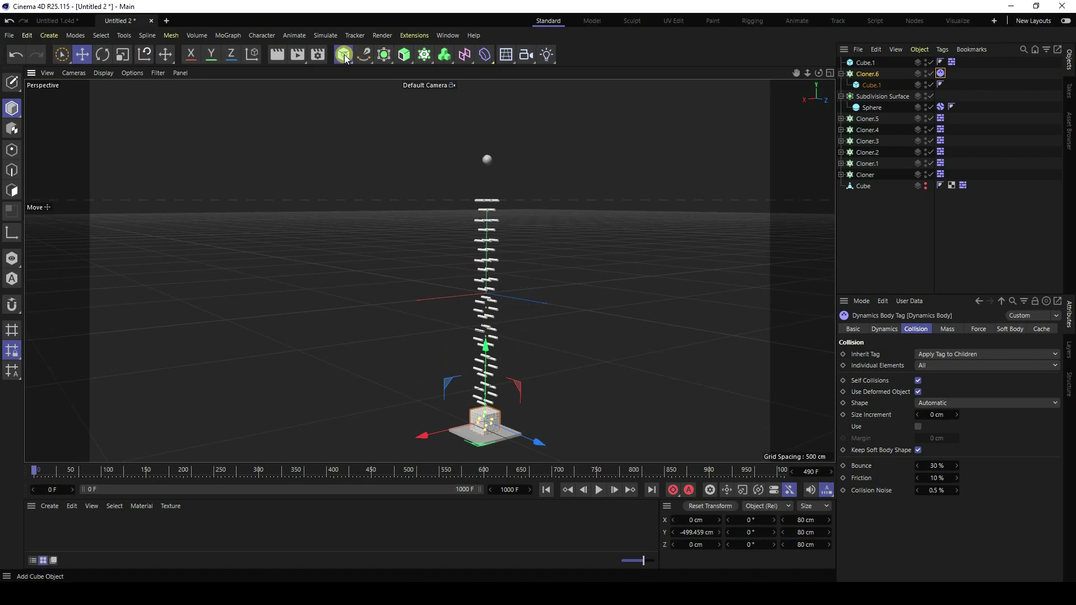
drag(345, 58, 449, 92)
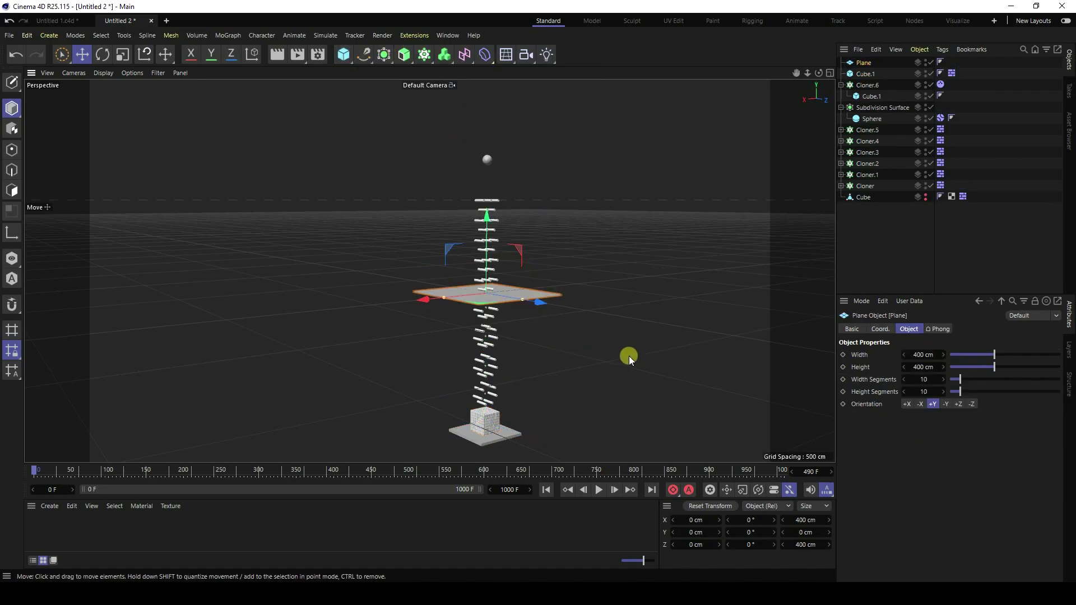
click(958, 404)
Resize the plane in the front view to 100 cm wide and 1100 cm high, covering the peg column.
middle_click(586, 346)
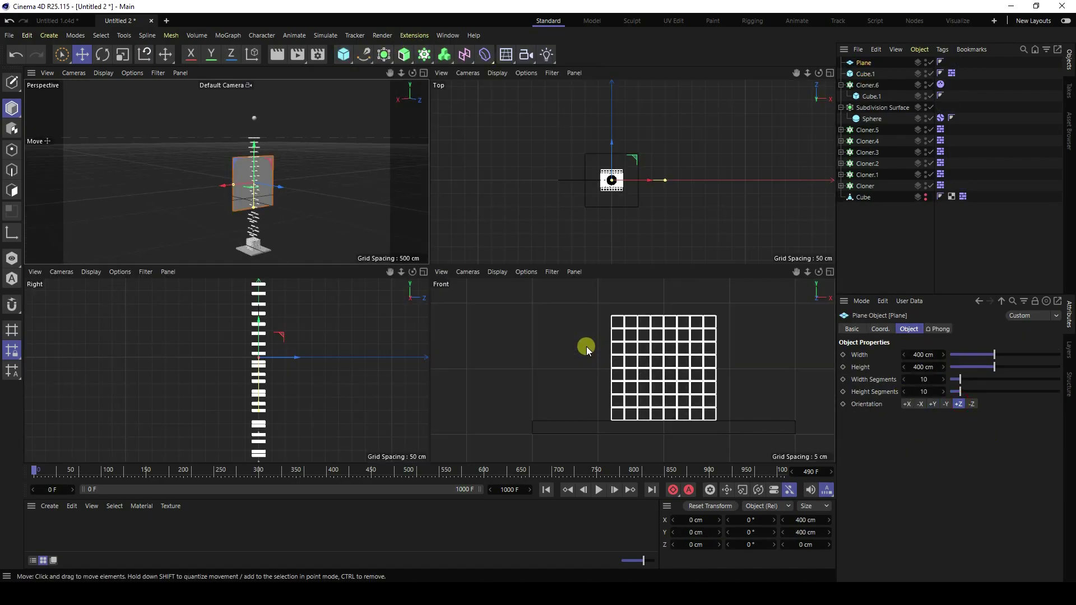
middle_click(584, 347)
scroll(561, 343, down, 5)
scroll(563, 347, down, 3)
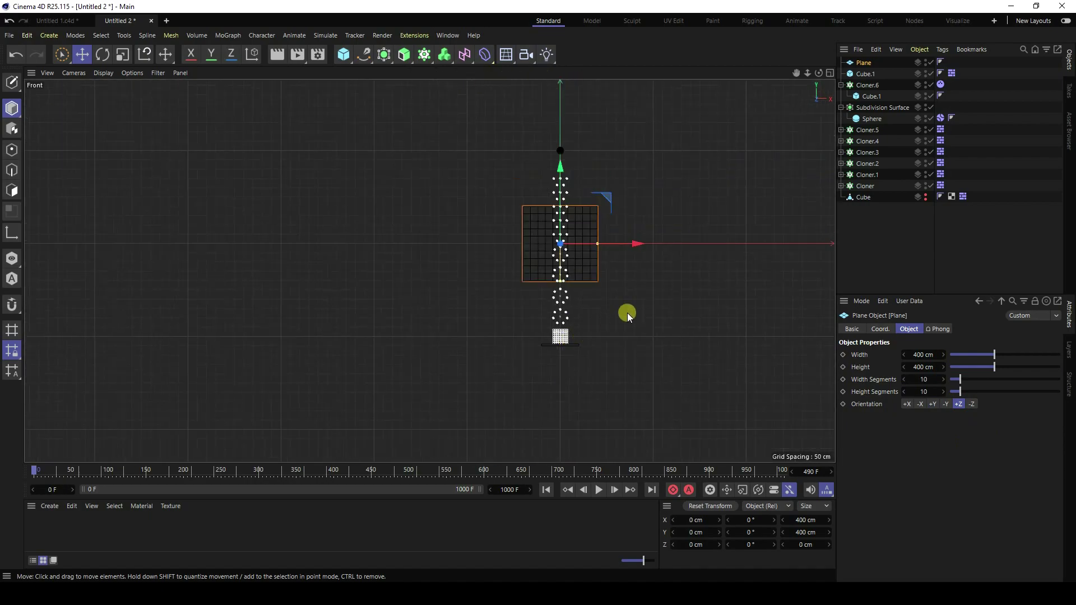
drag(597, 245, 584, 255)
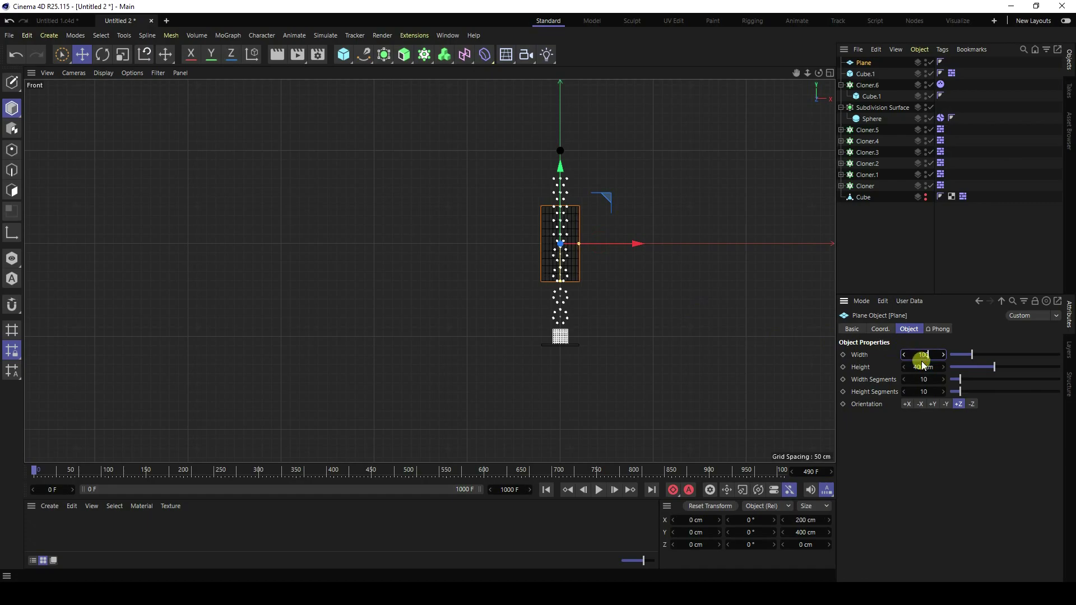
click(922, 358)
text(100)
key(Return)
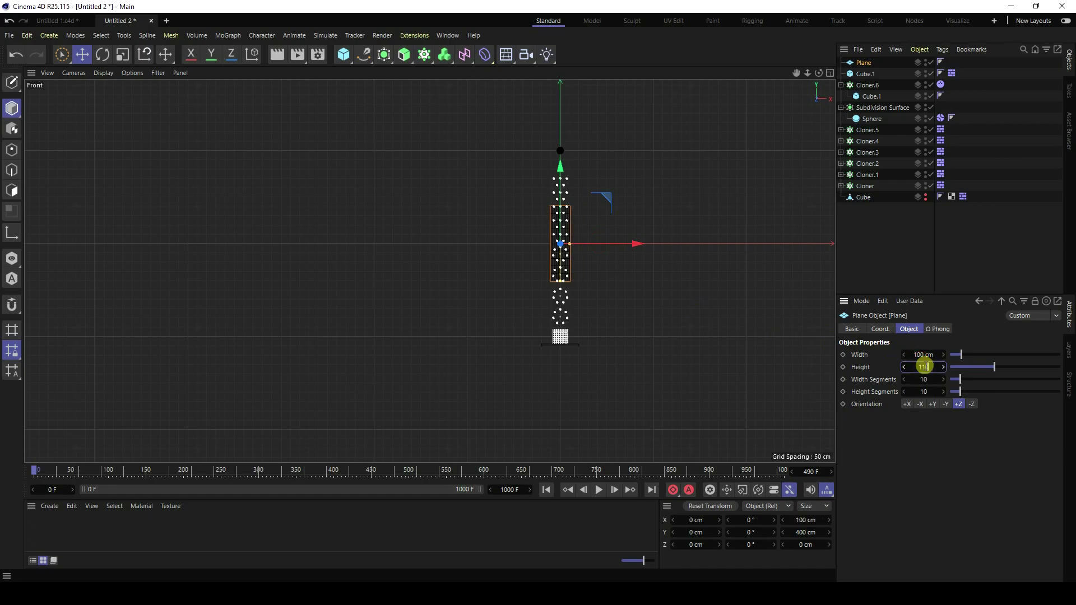
click(924, 367)
text(1100)
key(Return)
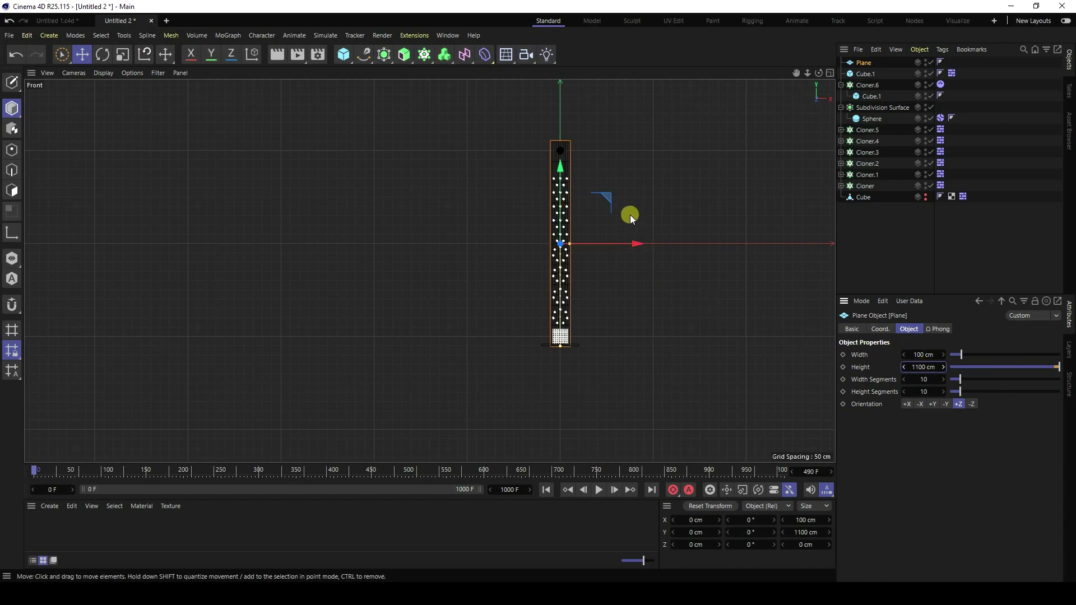
Move the plane to about 24.4 cm in Z, against the rear ends of the pegs, and copy the floor slab's Dynamics Body tag to it.
middle_click(742, 171)
middle_click(276, 204)
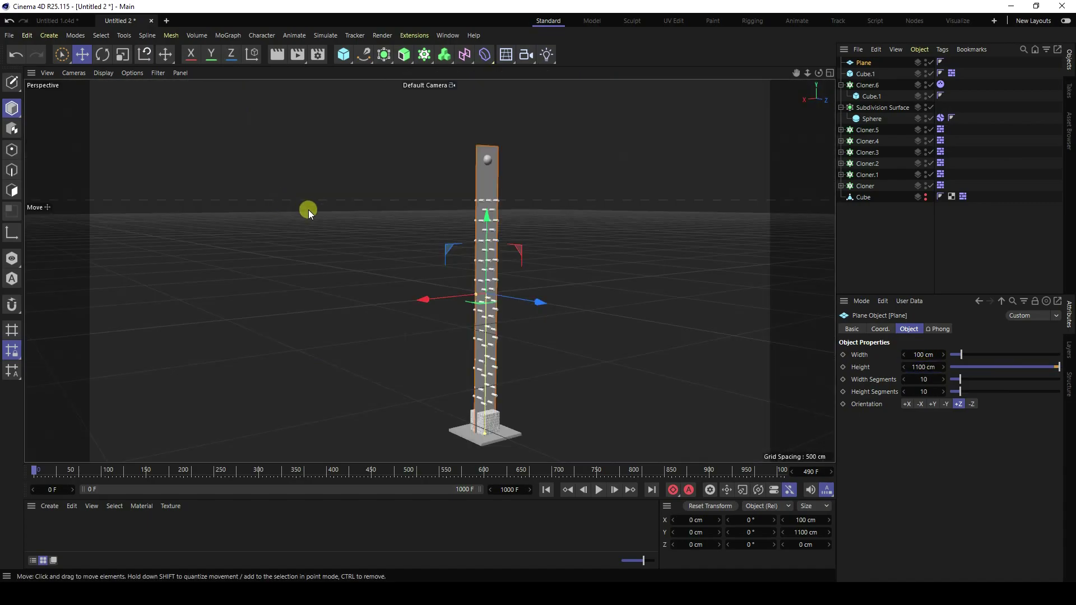
middle_click(307, 211)
middle_click(556, 175)
scroll(400, 275, up, 10)
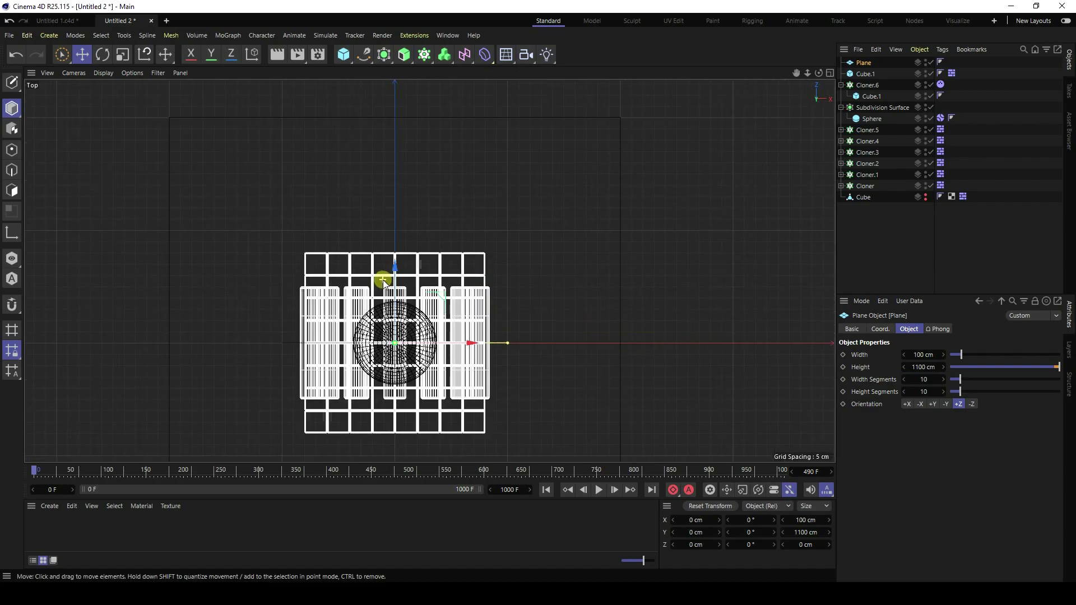
drag(406, 327, 411, 236)
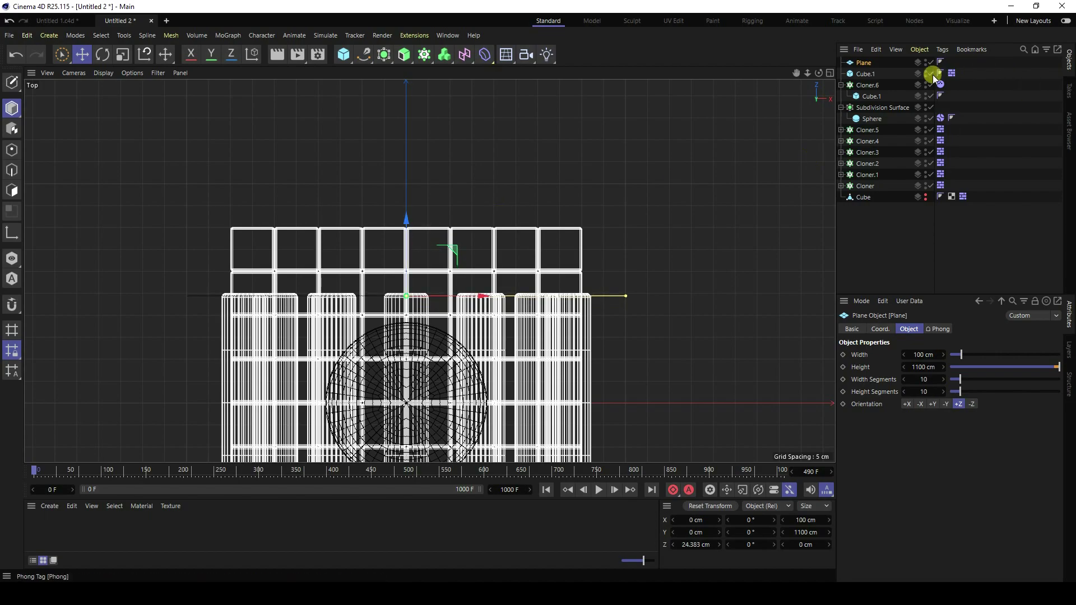
click(951, 73)
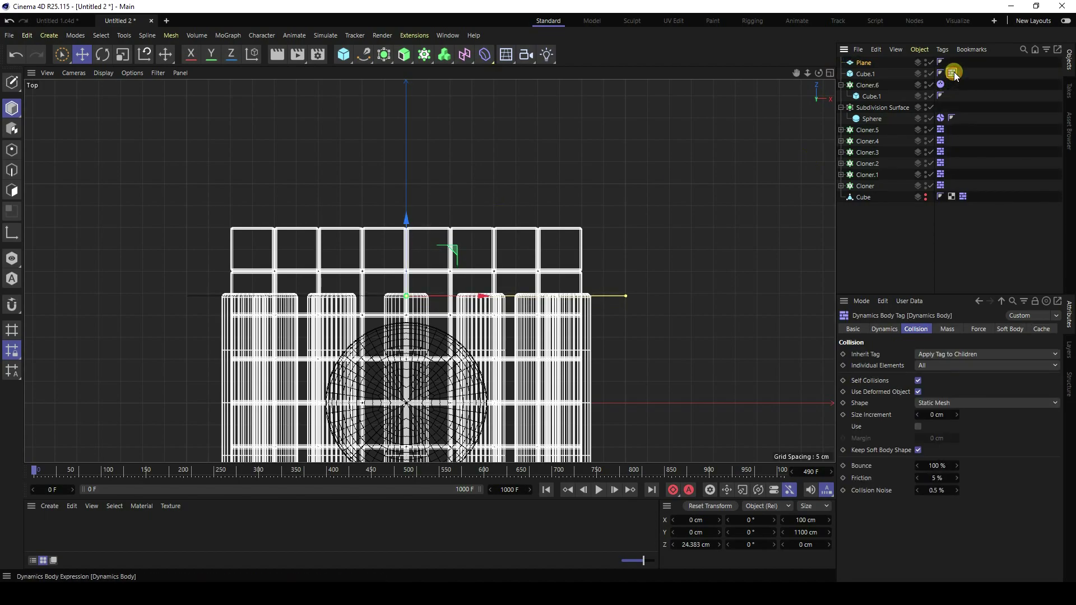
drag(956, 64, 955, 61)
Play the simulation, following the ball down the pegs into the cube stack, and return to the first frame.
middle_click(549, 174)
middle_click(372, 190)
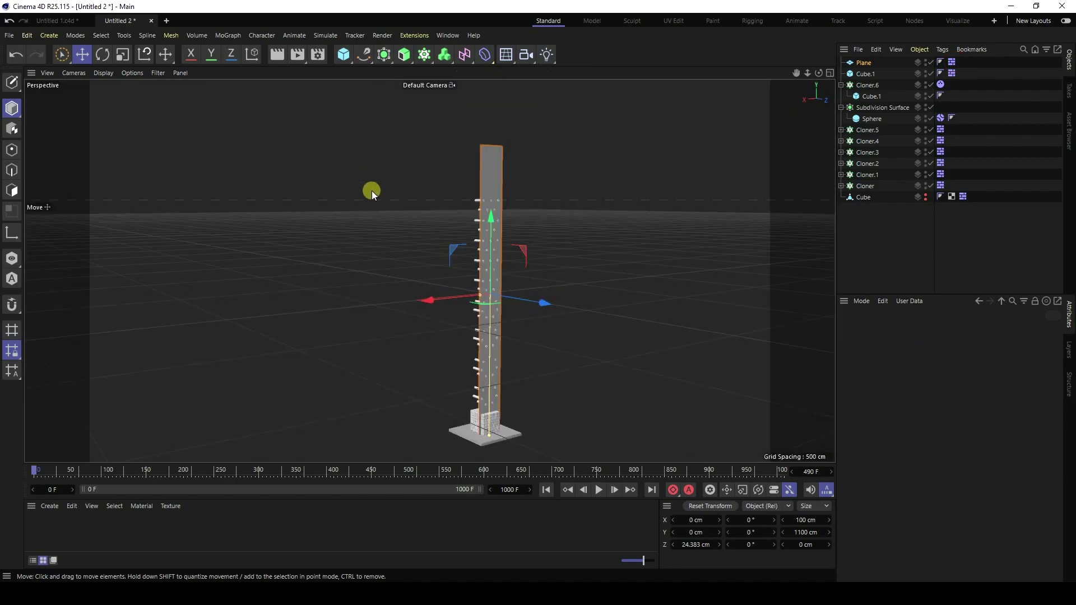
click(492, 241)
alt+drag(492, 239, 573, 385)
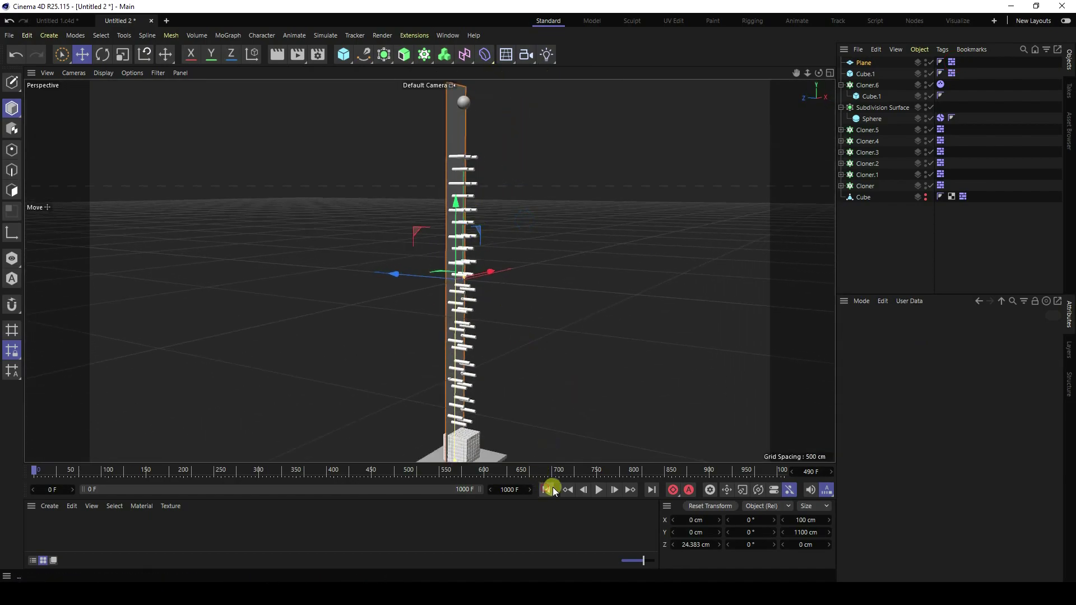
click(599, 491)
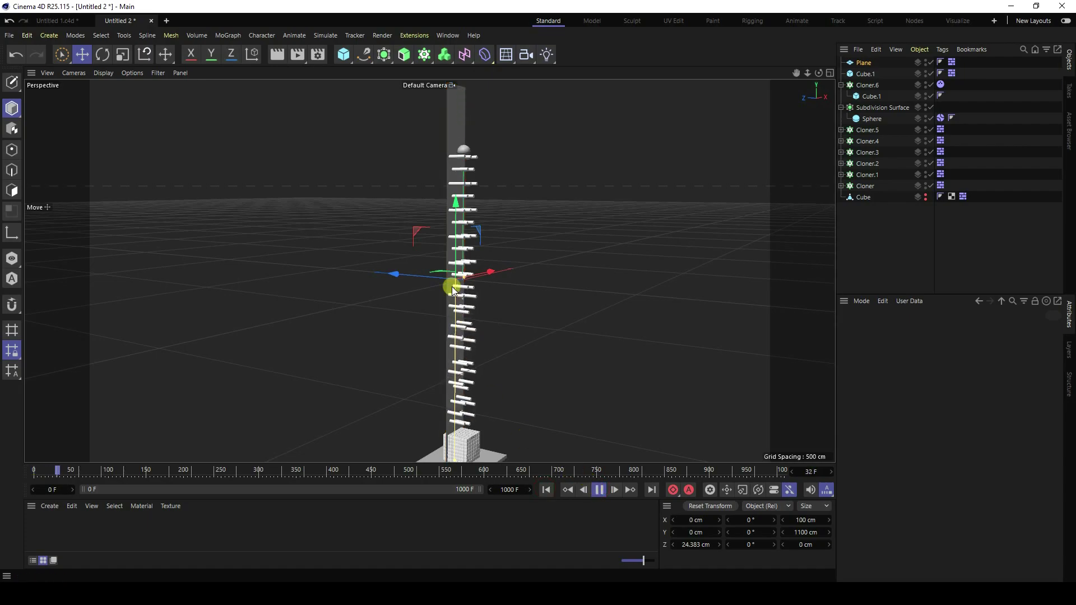
alt+right_drag(479, 192, 529, 164)
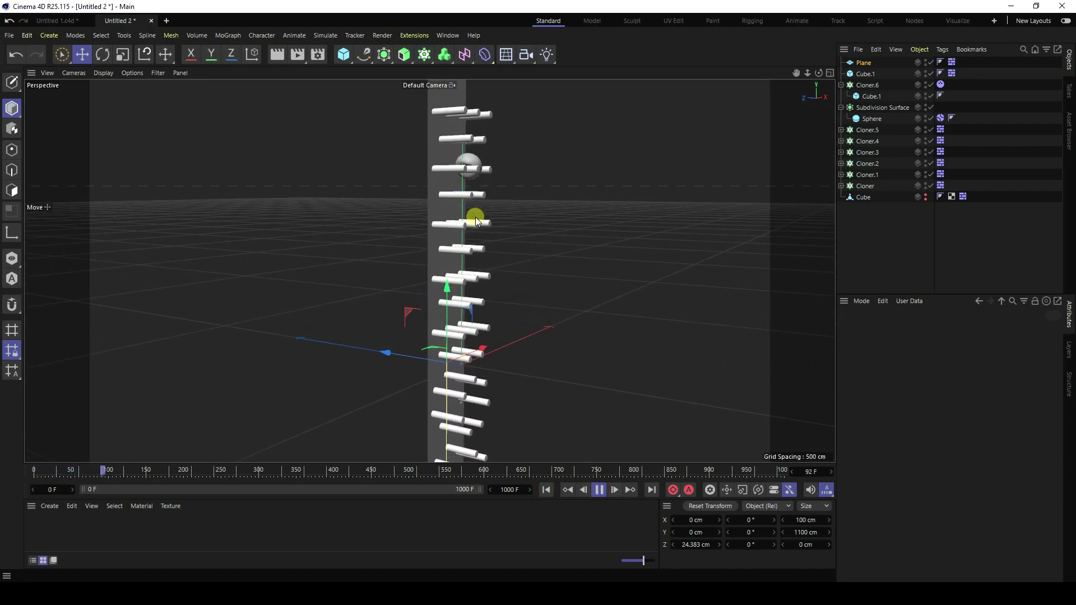
alt+right_drag(475, 216, 521, 200)
alt+middle_drag(498, 298, 495, 194)
alt+drag(495, 194, 414, 242)
alt+right_drag(416, 223, 401, 242)
alt+drag(402, 245, 402, 193)
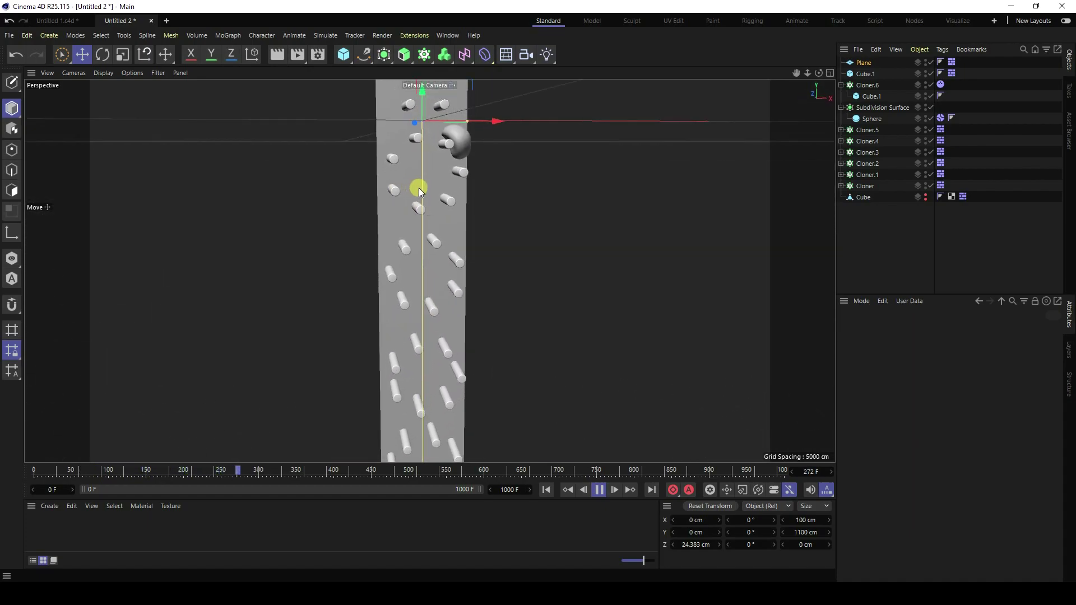
alt+right_drag(406, 240, 368, 238)
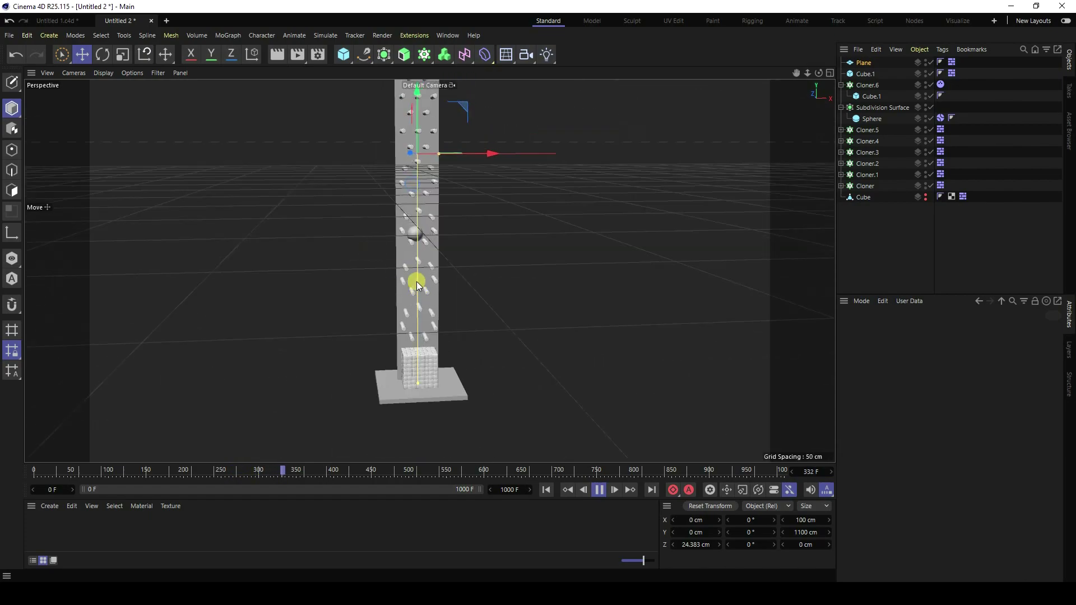
alt+middle_drag(416, 281, 409, 226)
scroll(429, 281, up, 8)
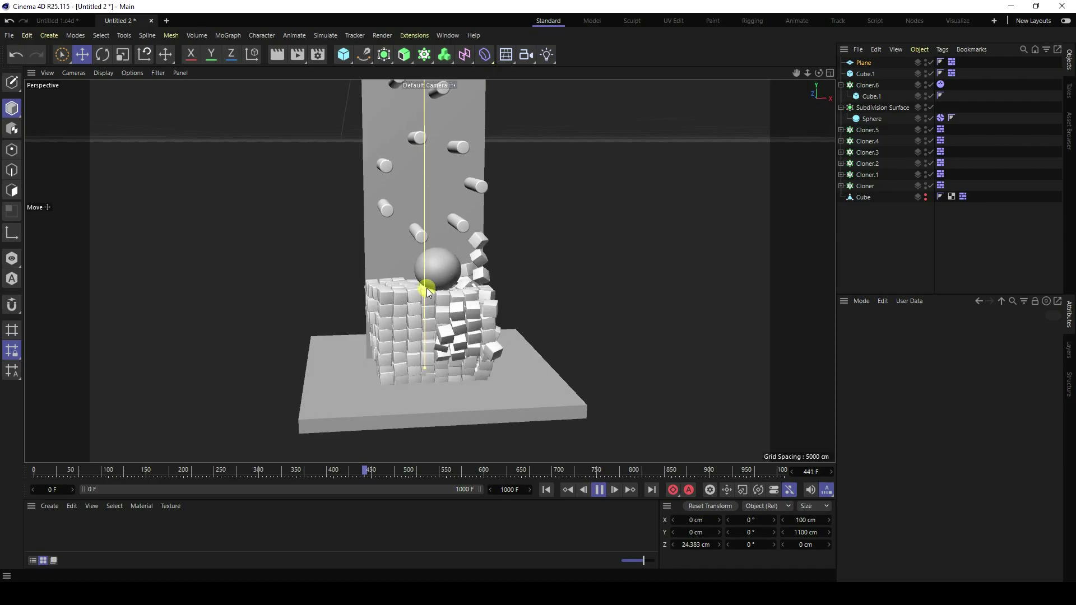
scroll(432, 300, up, 4)
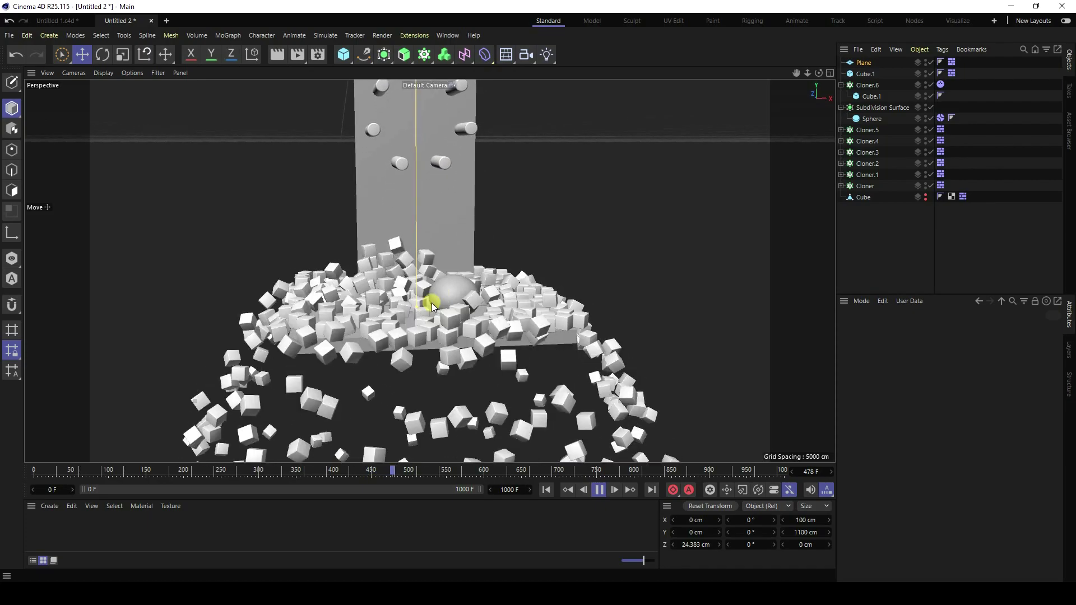
alt+drag(461, 307, 566, 340)
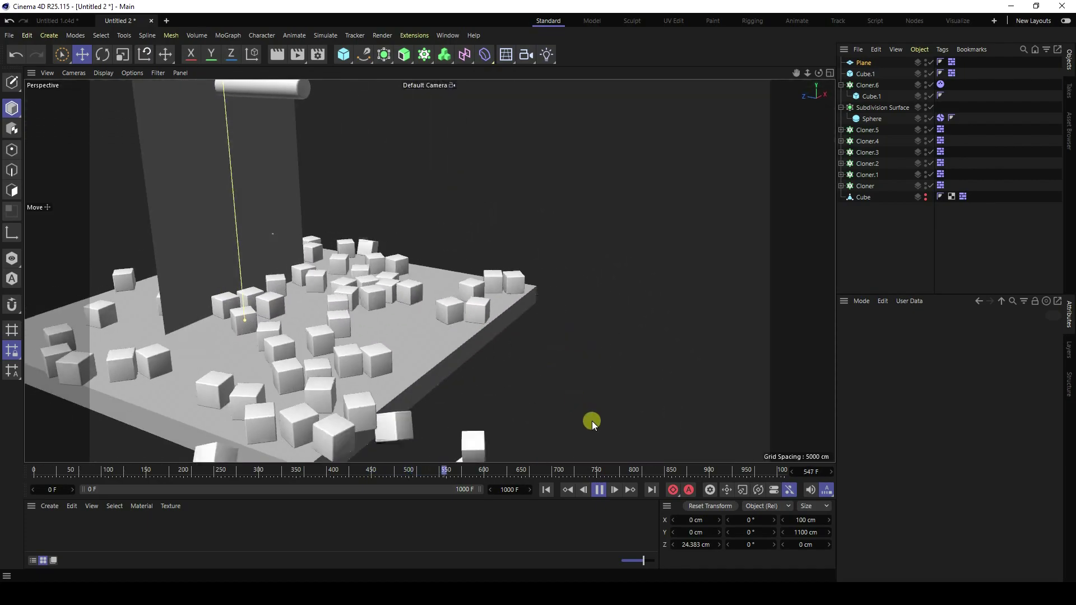
click(599, 491)
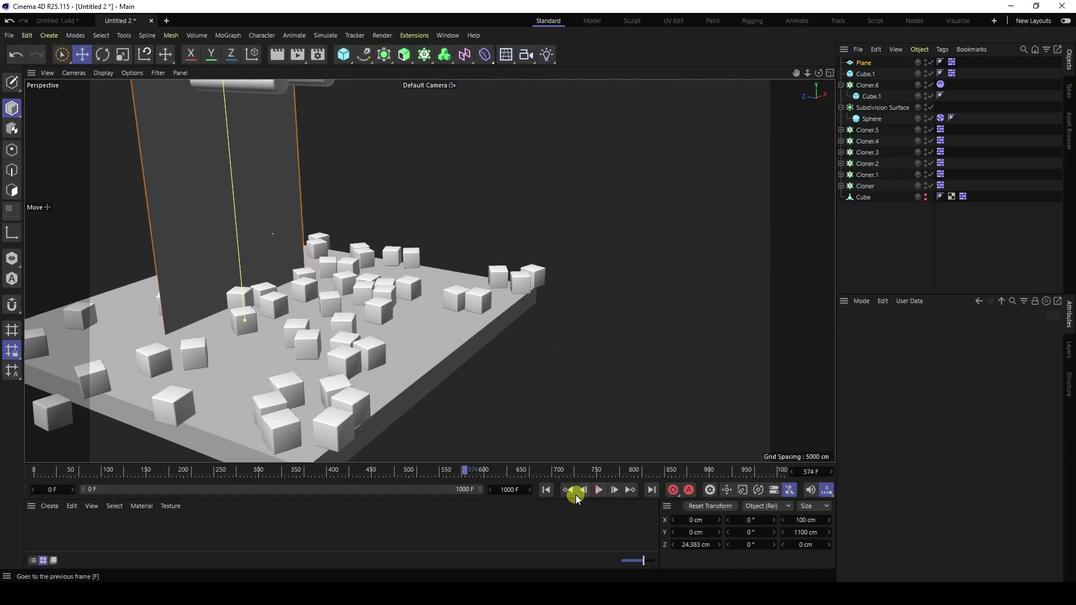
click(546, 490)
scroll(398, 372, down, 8)
alt+middle_drag(449, 331, 432, 375)
mouse_move(398, 387)
alt+mouse_down()
mouse_move(448, 379)
mouse_move(345, 383)
mouse_move(399, 383)
alt+mouse_up()
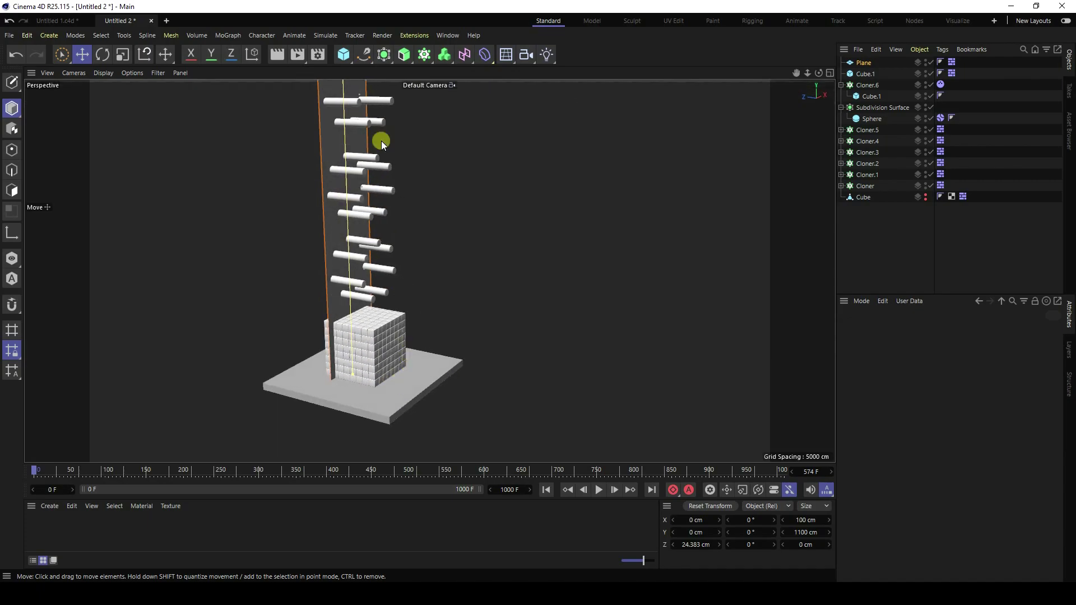
drag(343, 55, 448, 75)
key(ctrl+z)
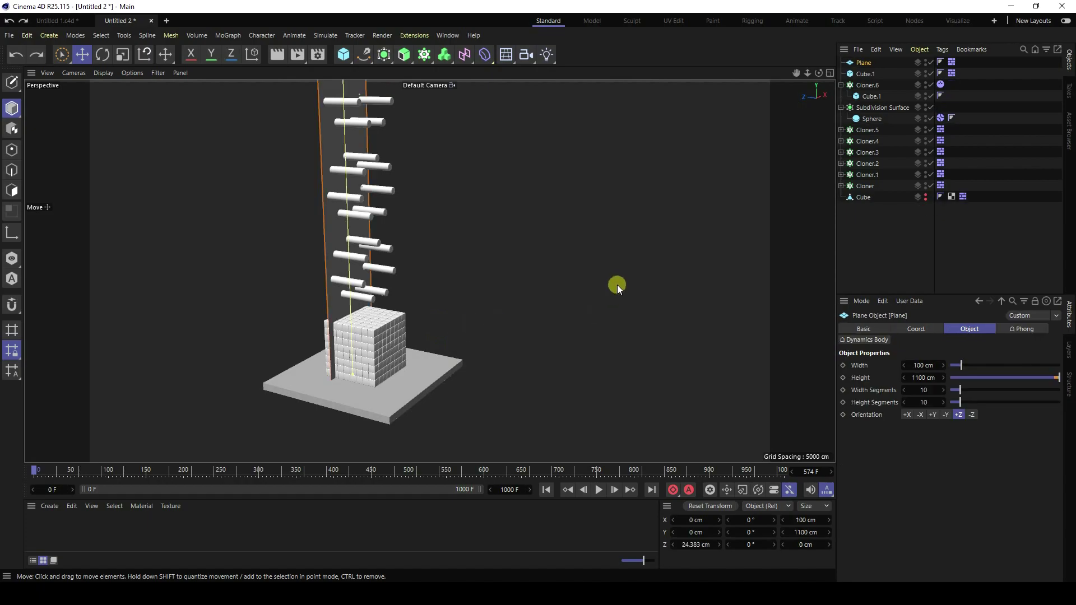
Duplicate the floor slab, move the copy out in front along Z and shorten its depth to about 62 cm.
click(412, 383)
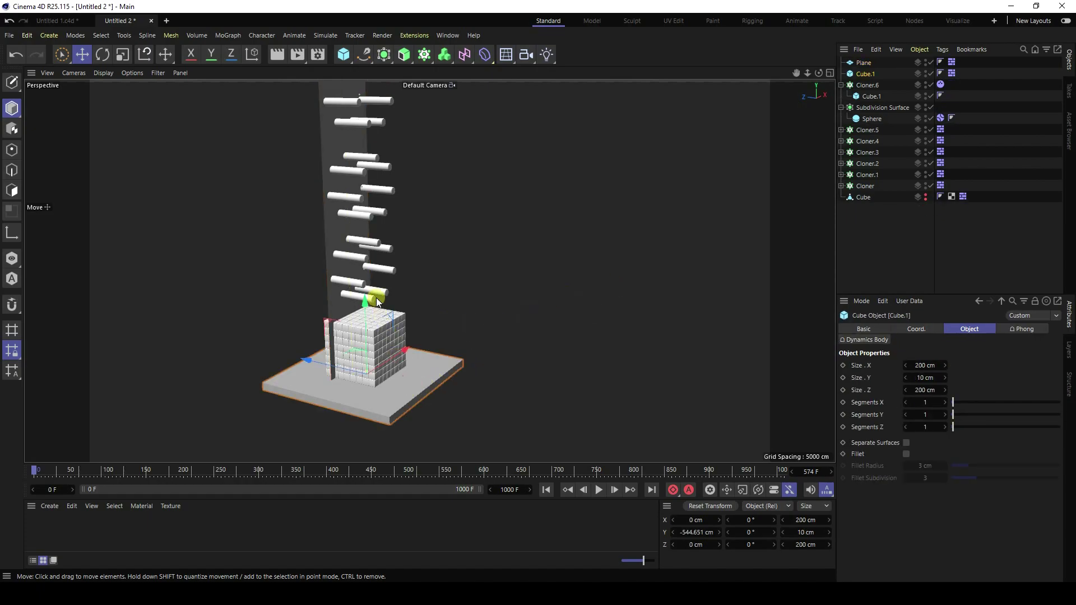
alt+drag(376, 297, 408, 366)
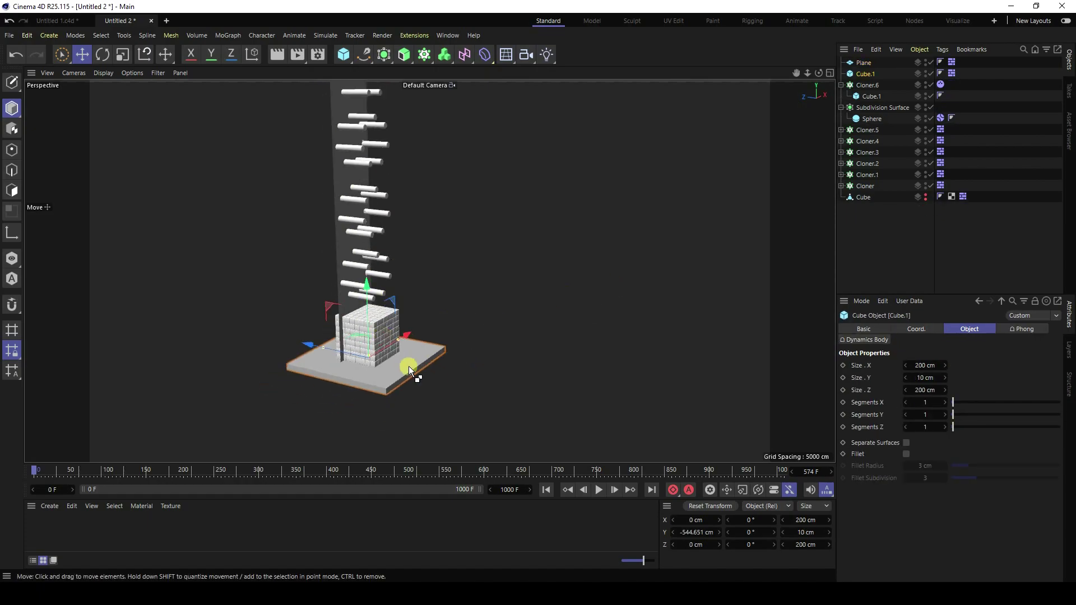
key(ctrl+c)
key(ctrl+v)
drag(310, 344, 459, 382)
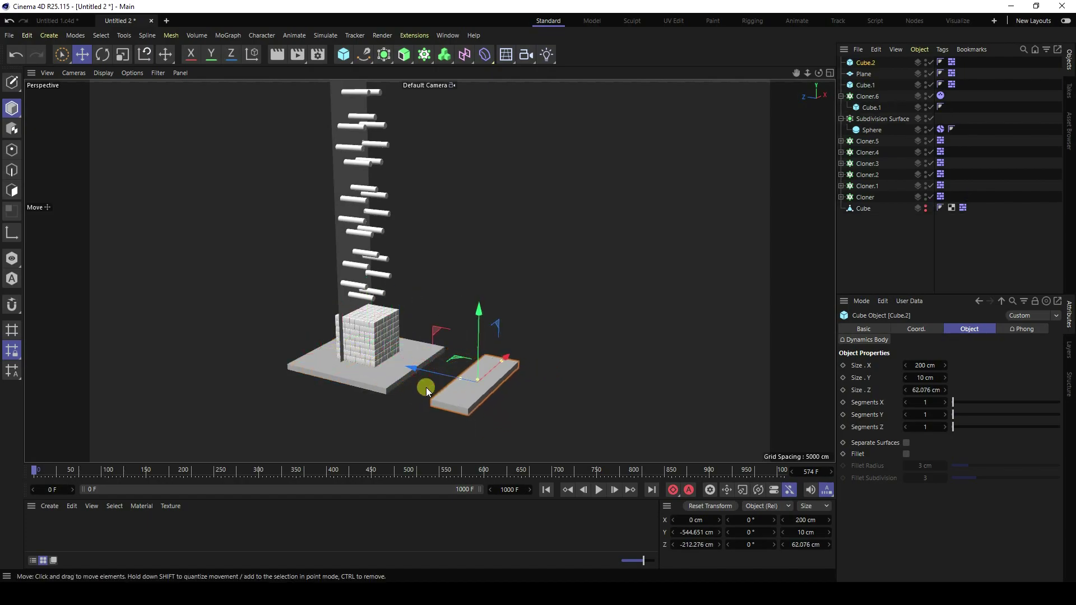
Enable Fillet on the original floor slab under the cube stack with a 1 cm radius.
alt+right_drag(424, 381, 532, 335)
alt+drag(375, 385, 506, 339)
click(444, 289)
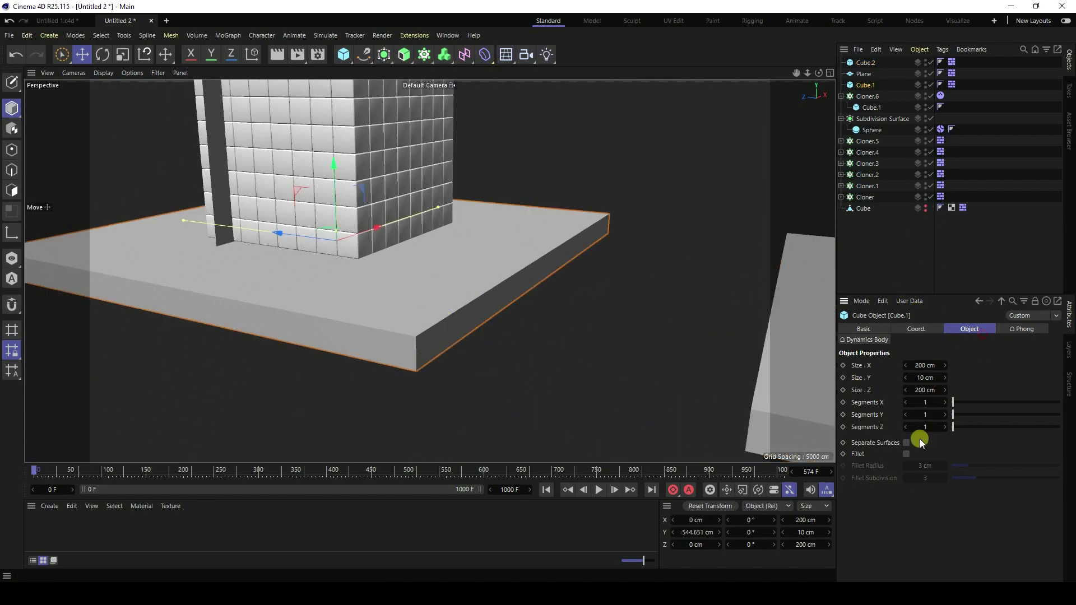
click(905, 453)
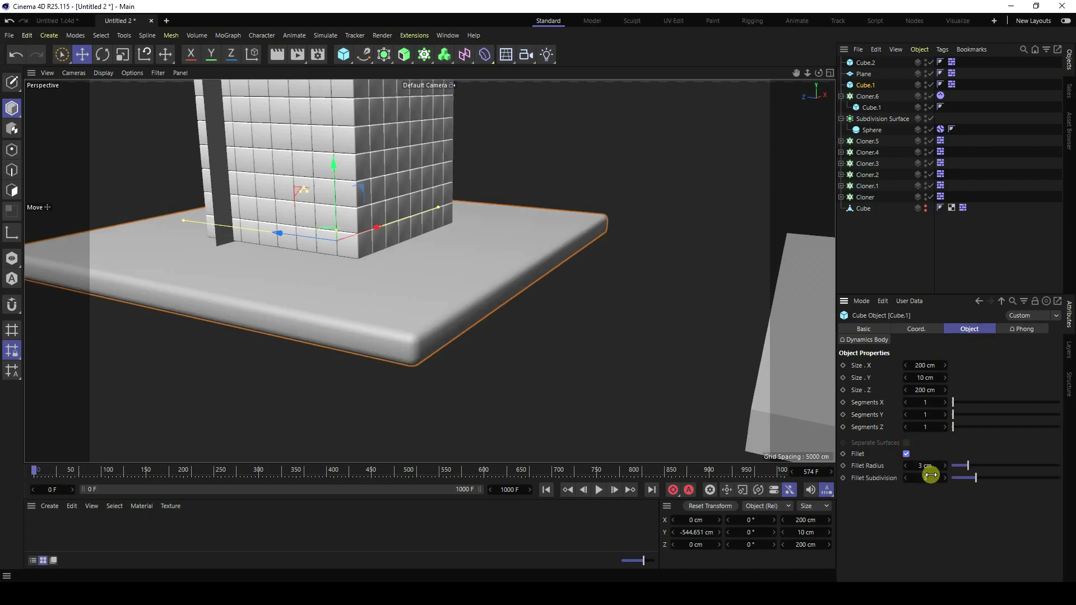
drag(924, 466, 926, 463)
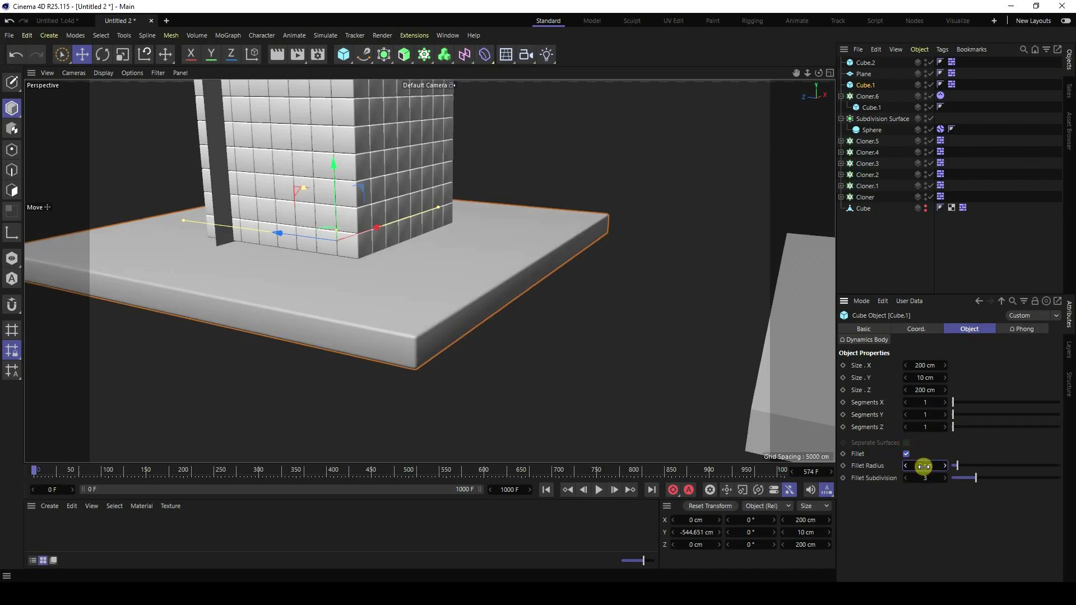
Delete the sharp-edged slab copy and duplicate the filleted floor slab as its replacement.
scroll(432, 330, down, 2)
click(737, 364)
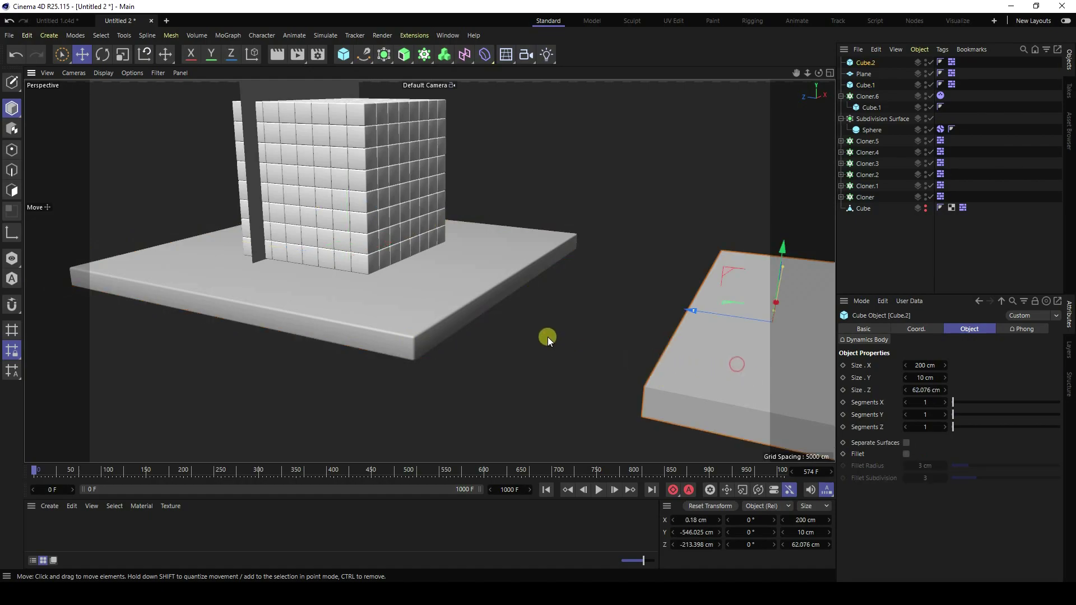
key(Delete)
click(418, 312)
key(ctrl+c)
key(ctrl+v)
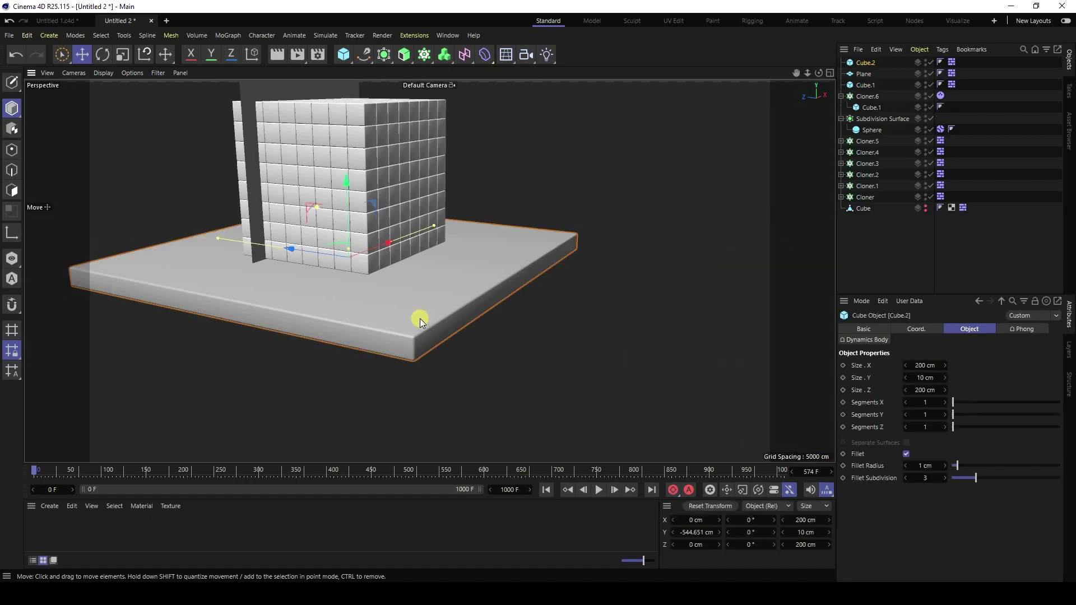
Move the duplicated slab to about -160.8 cm in Z and shorten its depth to about 59.6 cm.
scroll(420, 318, down, 2)
drag(311, 259, 525, 335)
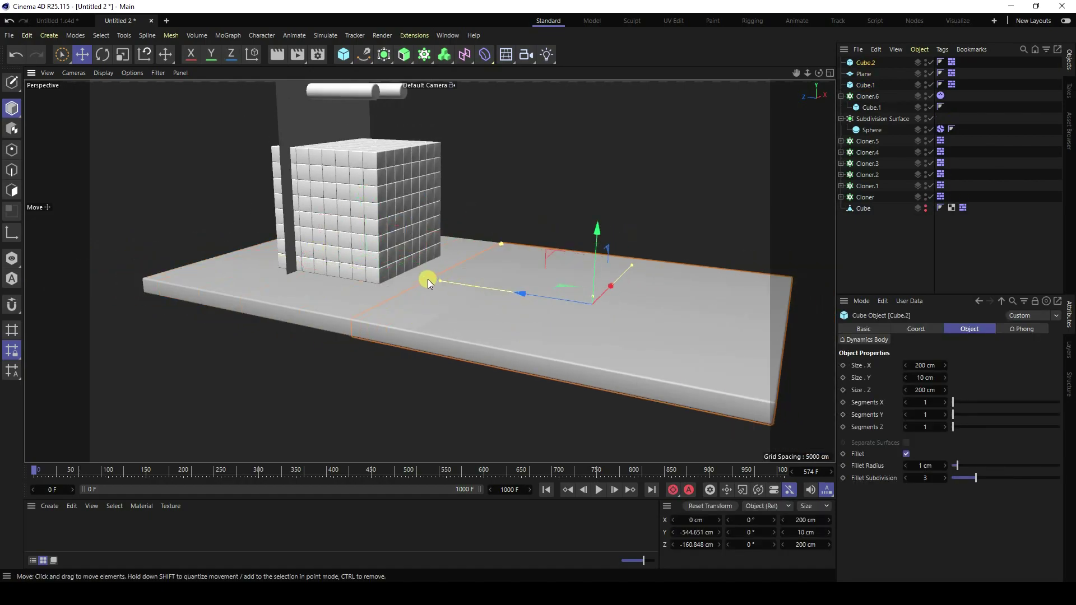
drag(441, 280, 542, 300)
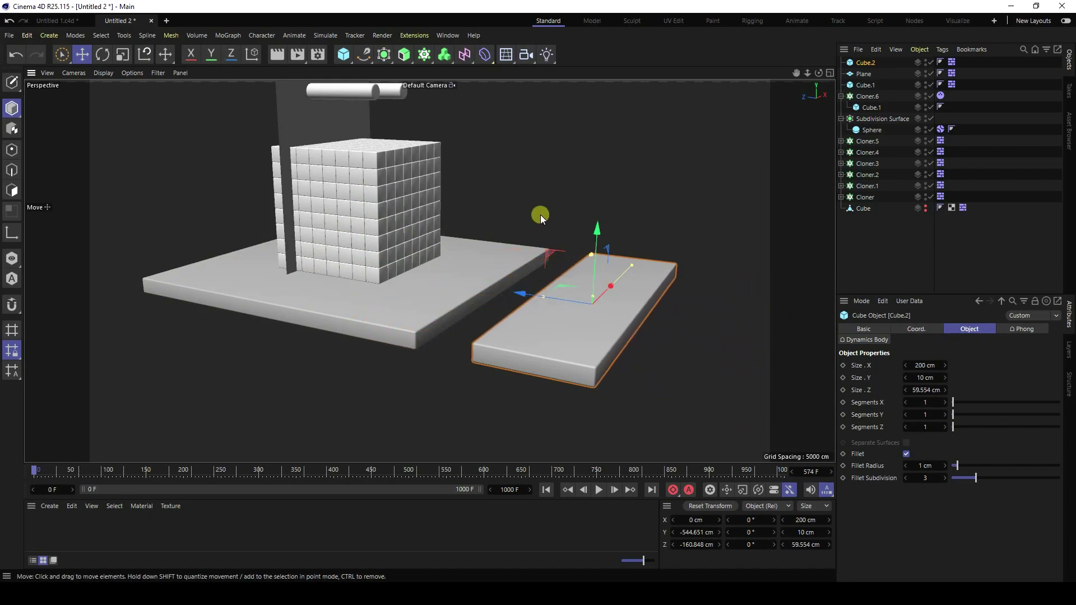
Add a Cloner and make the shortened slab its child.
click(385, 56)
click(316, 120)
click(422, 56)
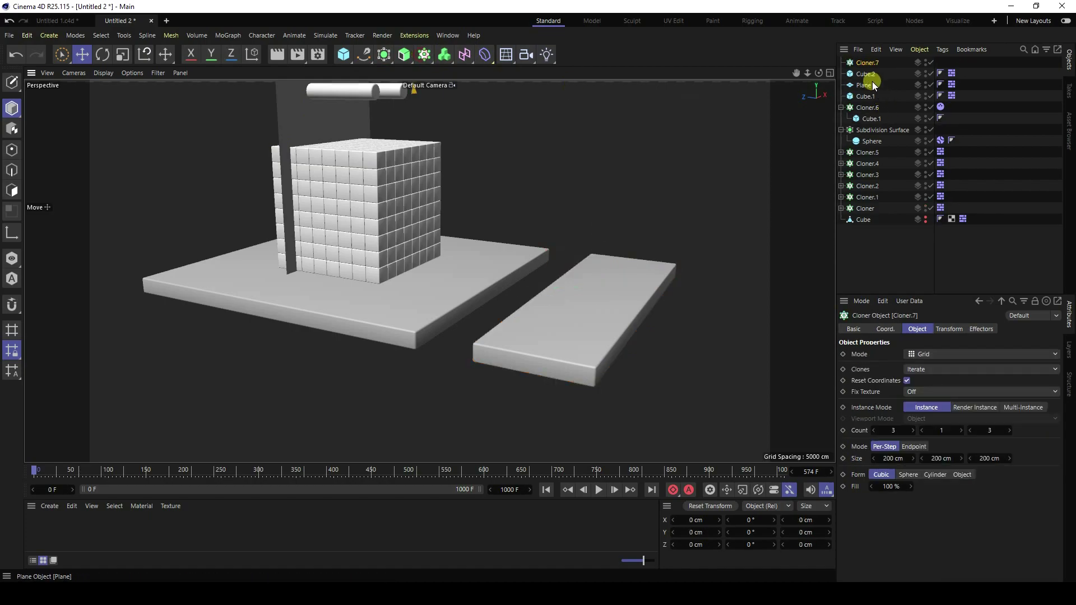
drag(866, 60, 866, 62)
click(866, 61)
Lower the slab Cloner to about -547.3 cm in Y, at floor level, and reduce its grid spacing in Z to about 108.5 cm.
scroll(631, 245, down, 2)
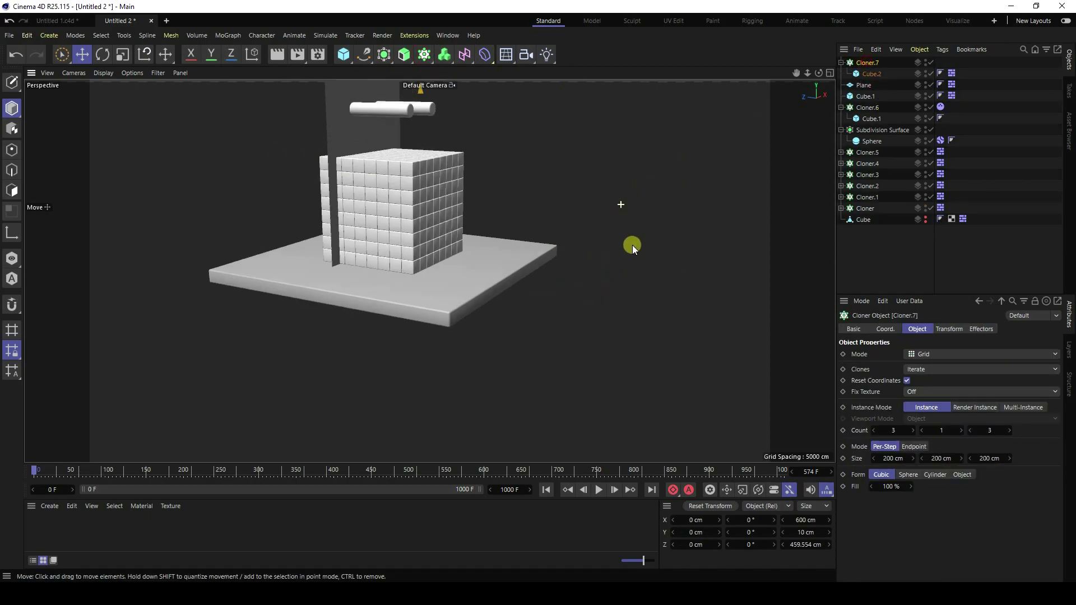
scroll(496, 330, down, 1)
scroll(495, 330, down, 6)
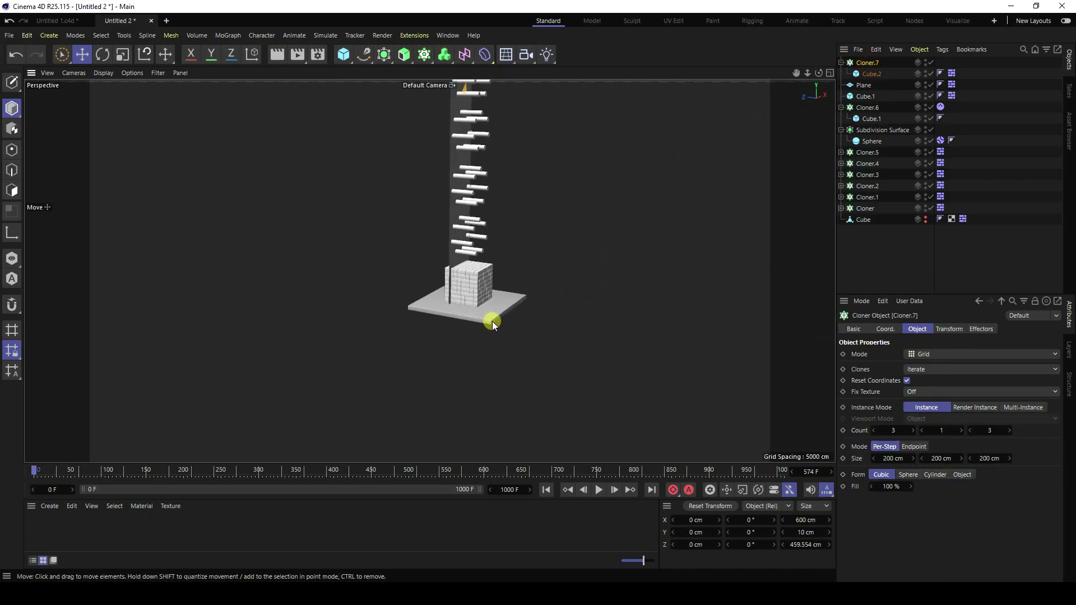
drag(491, 95, 487, 234)
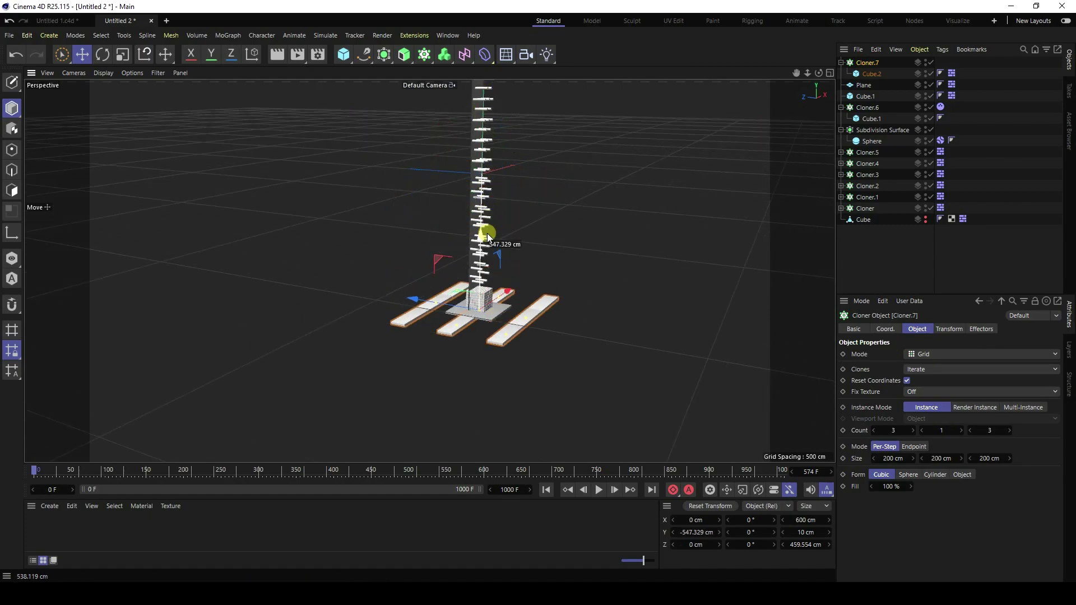
scroll(415, 301, up, 3)
mouse_move(400, 294)
mouse_down()
mouse_move(443, 310)
mouse_move(418, 300)
mouse_up()
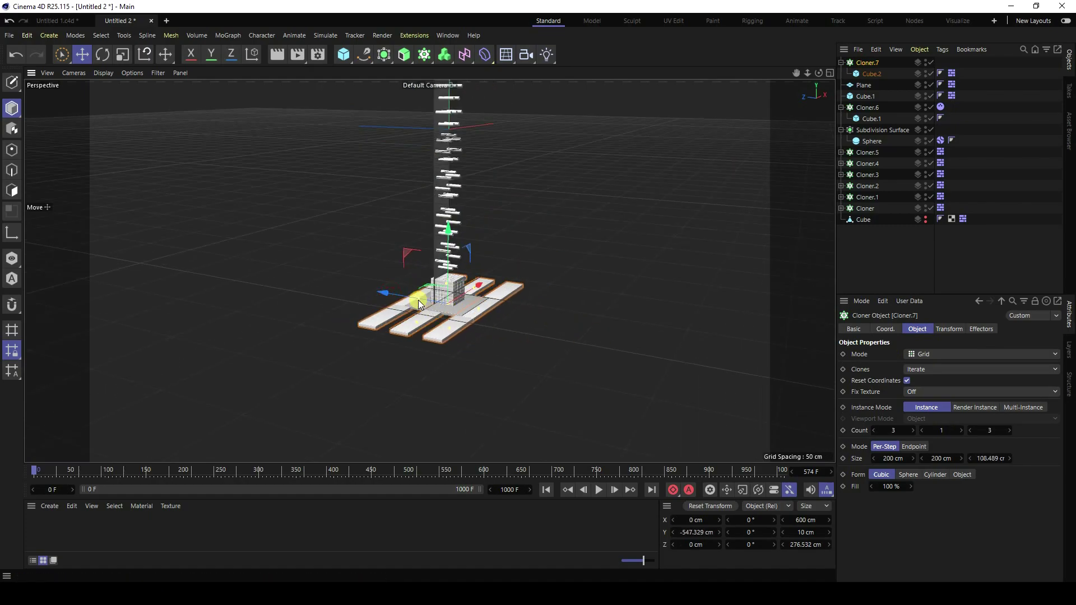
Switch the slab Cloner to Linear mode and move it to about -171.9 cm in Z, in front of the floor slab.
click(925, 353)
click(928, 384)
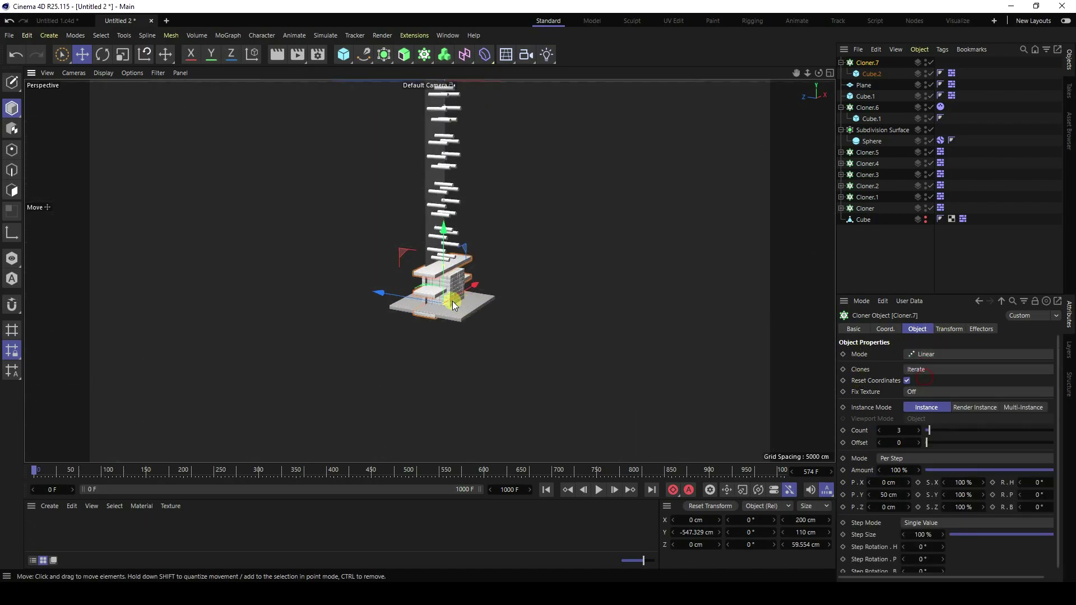
drag(382, 292, 442, 305)
Set the Cloner's per-step offset to -48 cm in Y and -46 cm in Z, arranging the slabs as descending stairs.
scroll(518, 301, up, 2)
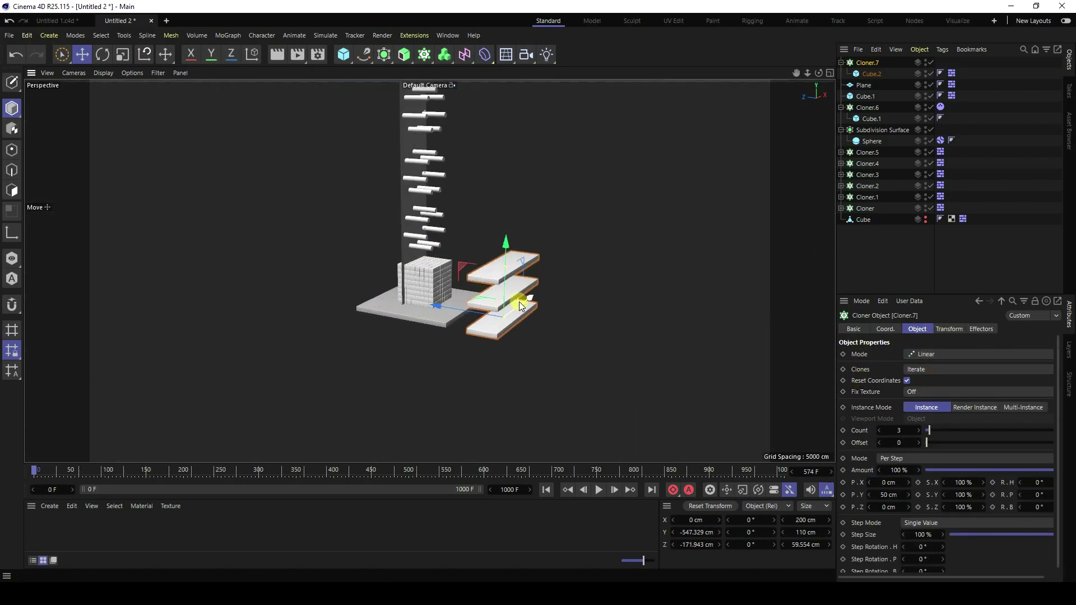
mouse_move(885, 493)
mouse_down()
mouse_move(882, 508)
mouse_move(889, 480)
mouse_move(872, 495)
mouse_move(885, 497)
mouse_move(880, 508)
mouse_up()
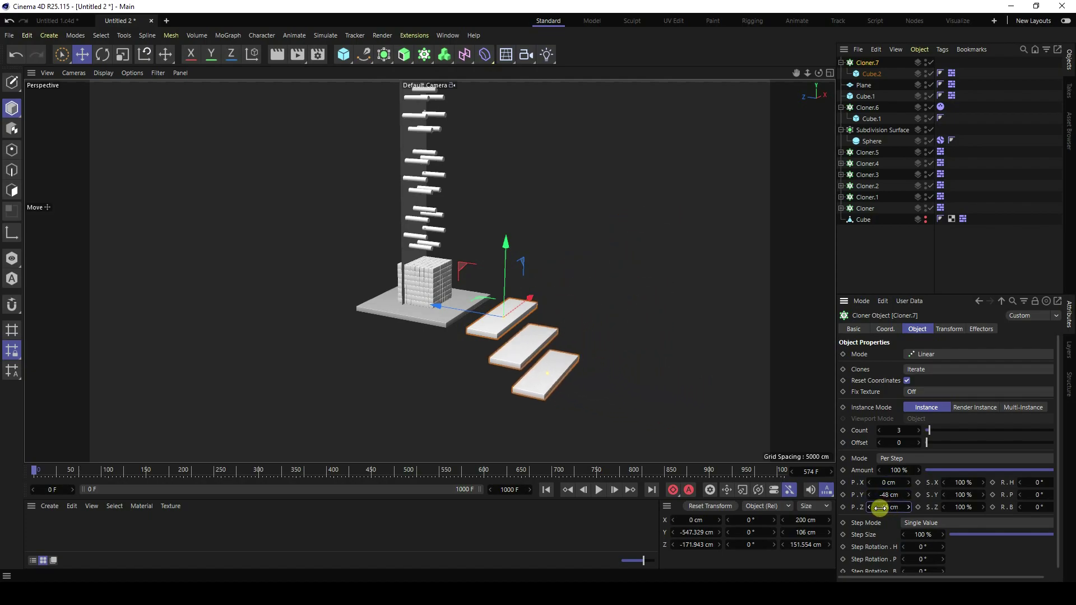
scroll(547, 359, up, 8)
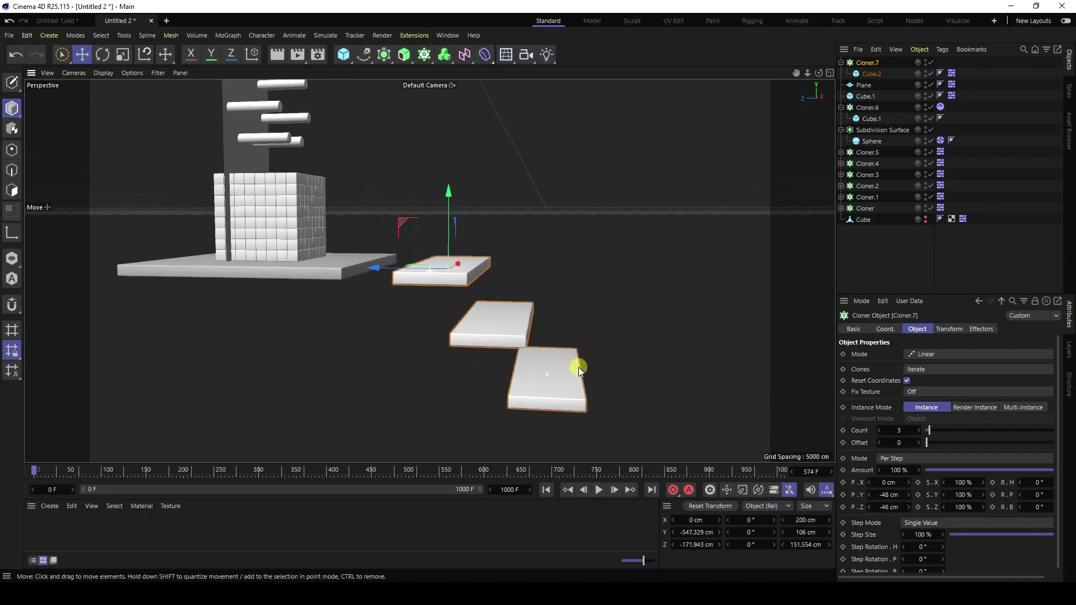
Change the stair Cloner's per-step Y offset to -27 cm and increase its clone count to 10.
drag(886, 495, 890, 494)
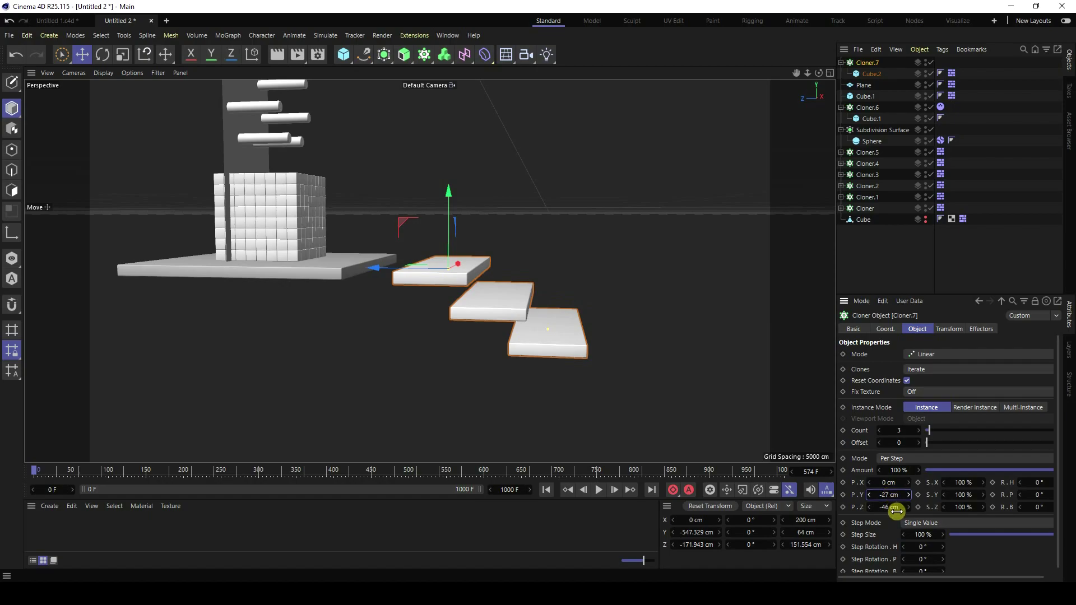
drag(921, 431, 920, 429)
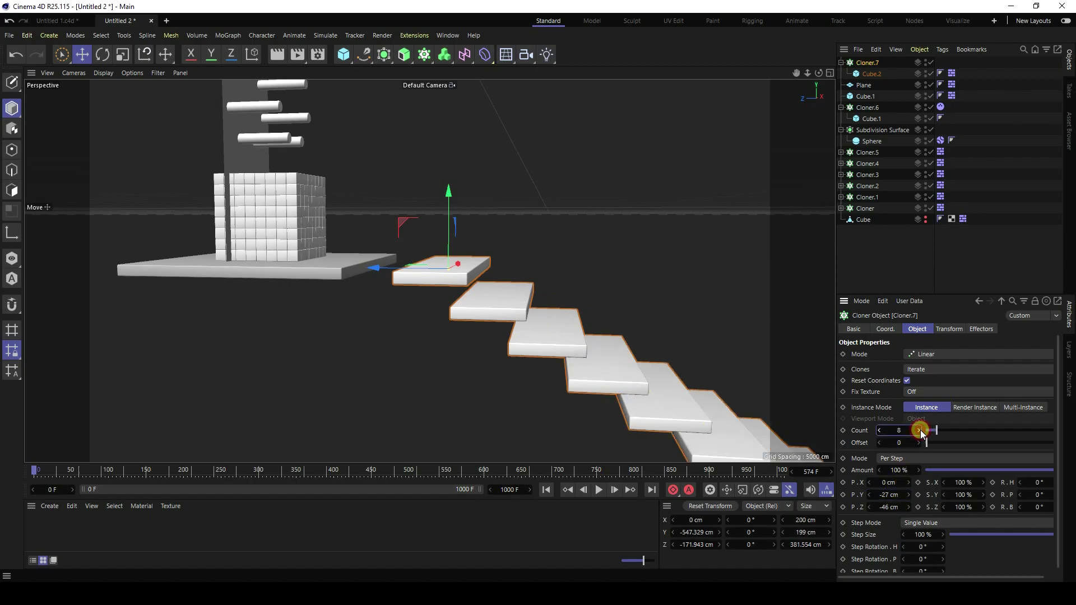
scroll(376, 355, down, 6)
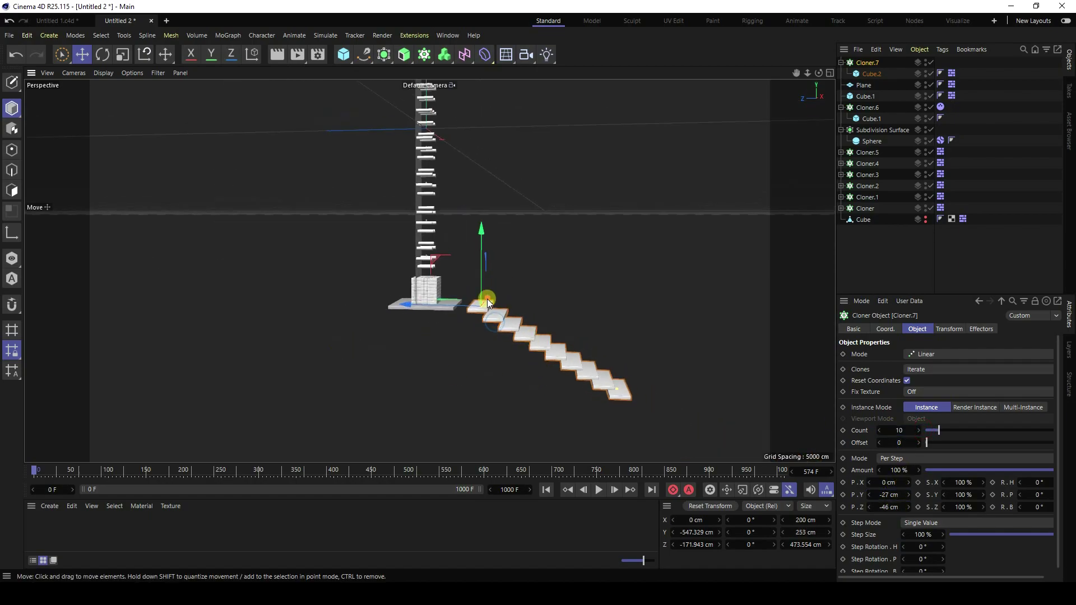
Move the stair Cloner to about -562.4 cm in Y and -117.2 cm in Z, just below the floor slab's edge.
scroll(486, 298, up, 5)
drag(469, 248, 469, 287)
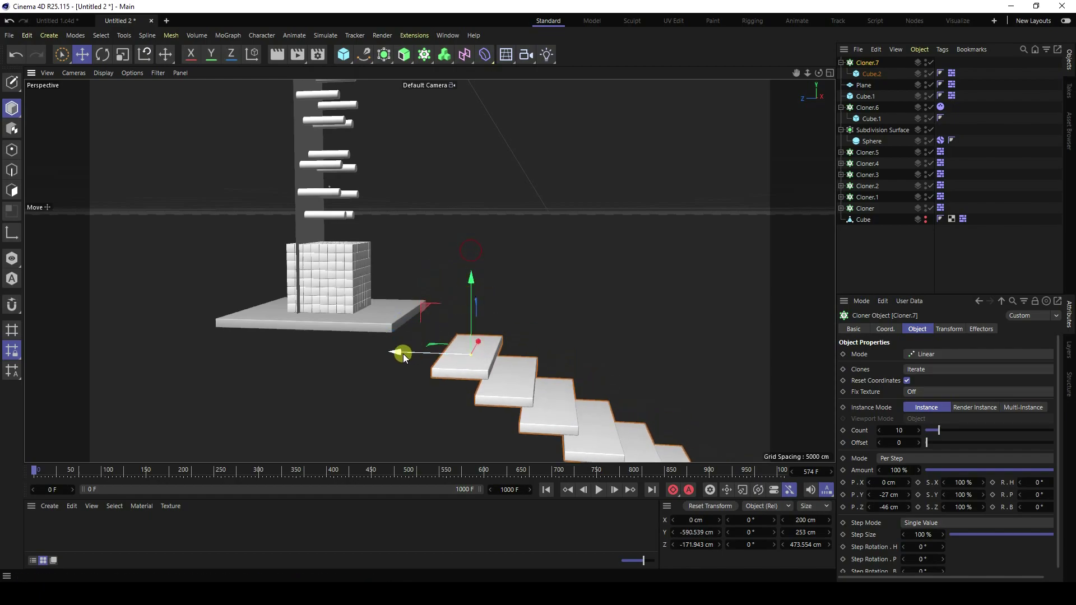
drag(405, 358, 358, 355)
drag(425, 279, 428, 254)
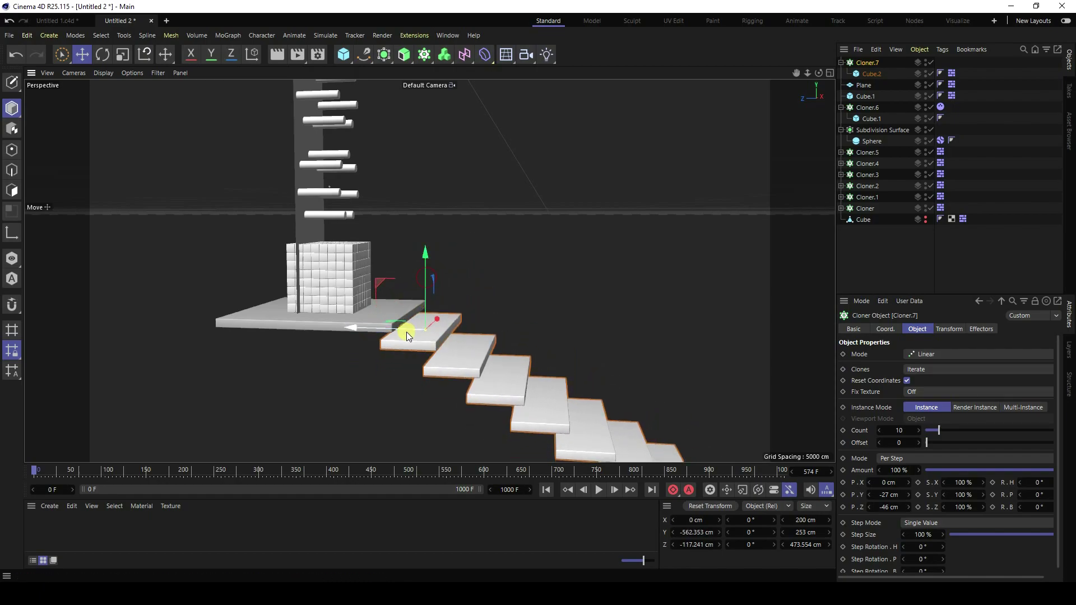
Add a cube and place it below the end of the stairs at about -993.2 cm in Y and -608.6 cm in Z.
alt+drag(406, 332, 577, 292)
click(344, 54)
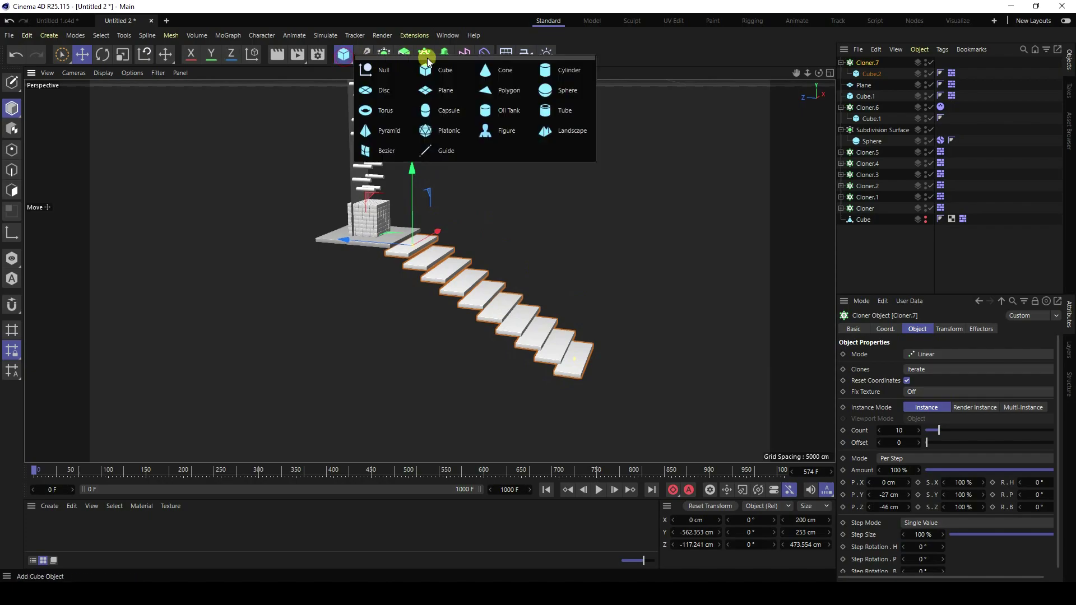
click(441, 70)
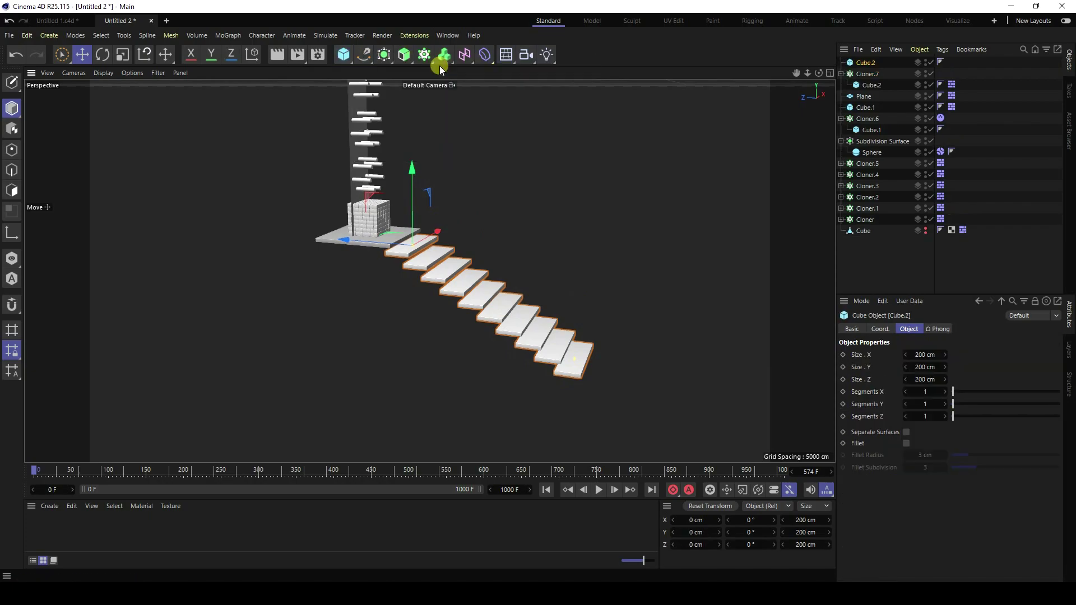
alt+drag(439, 192, 501, 314)
scroll(555, 287, up, 4)
drag(584, 250, 581, 313)
scroll(591, 307, up, 3)
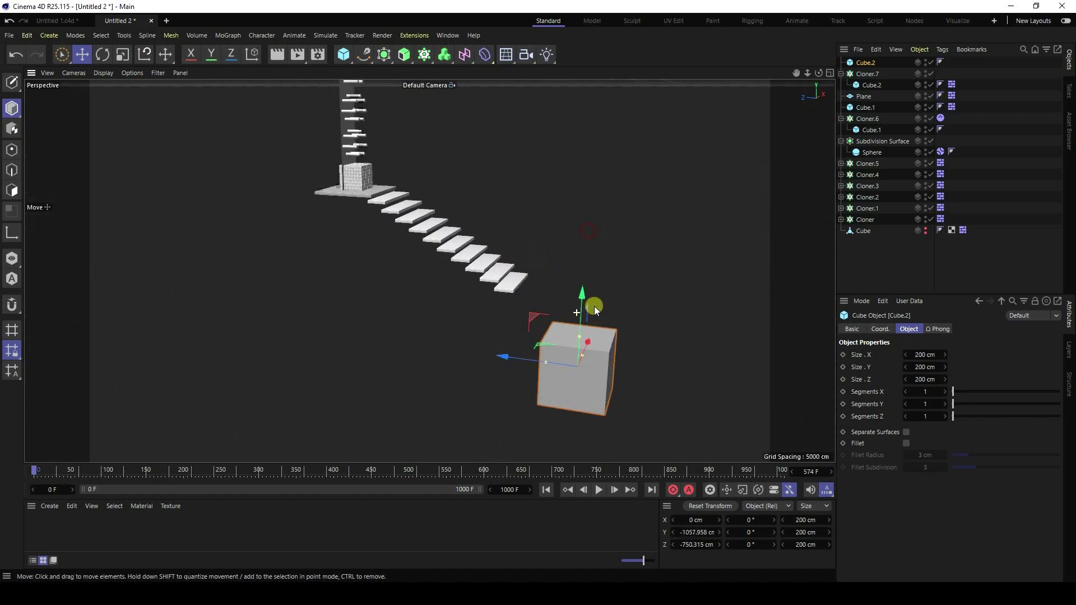
drag(515, 373, 459, 361)
drag(529, 300, 526, 275)
Flatten the new cube to a Y size of about 13.3 cm.
alt+drag(547, 346, 507, 386)
scroll(577, 328, up, 3)
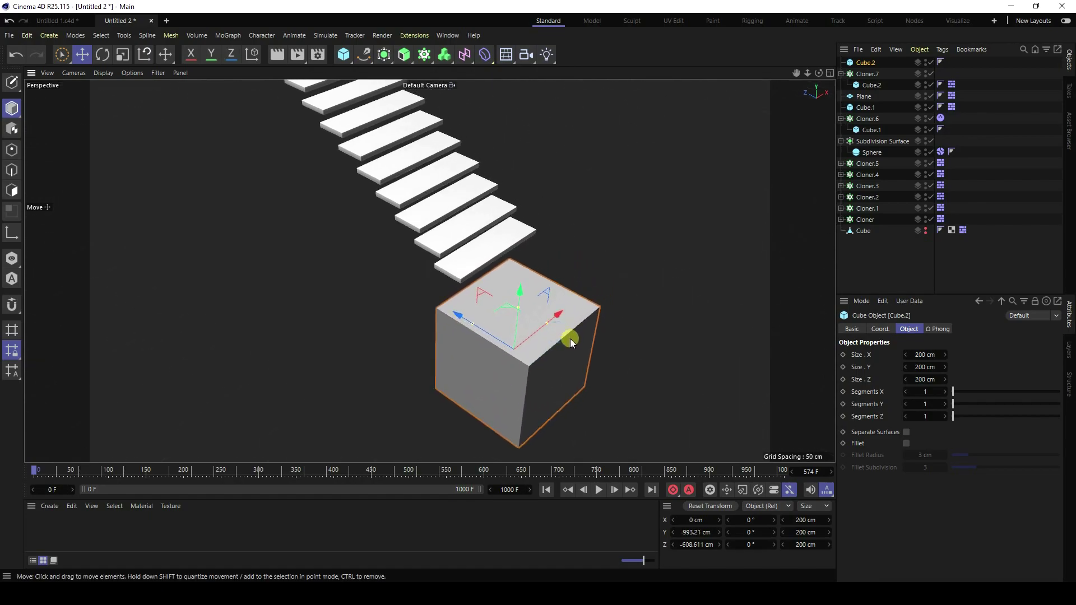
alt+drag(534, 412, 503, 368)
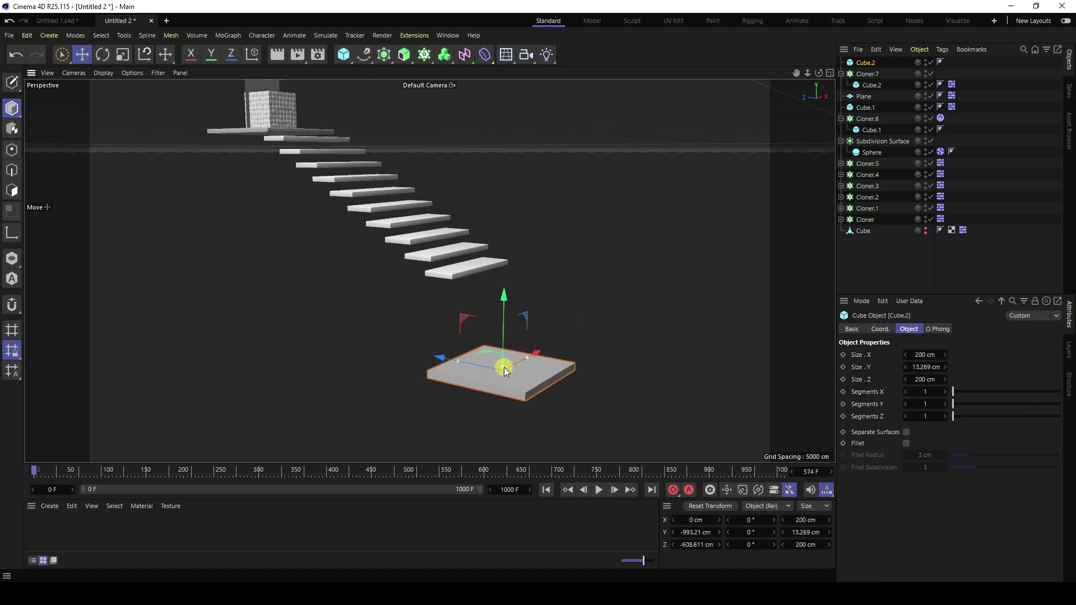
Scale the flattened cube up to about 416.6 x 27.6 x 416.6 cm and shift it to about -639.7 cm in Z.
click(122, 54)
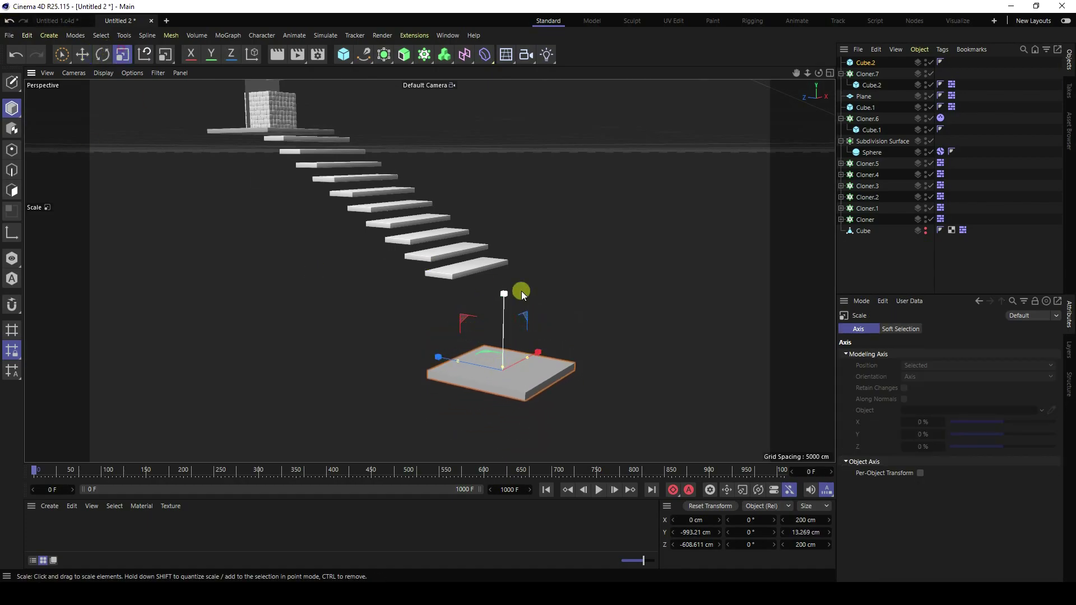
drag(553, 289, 896, 184)
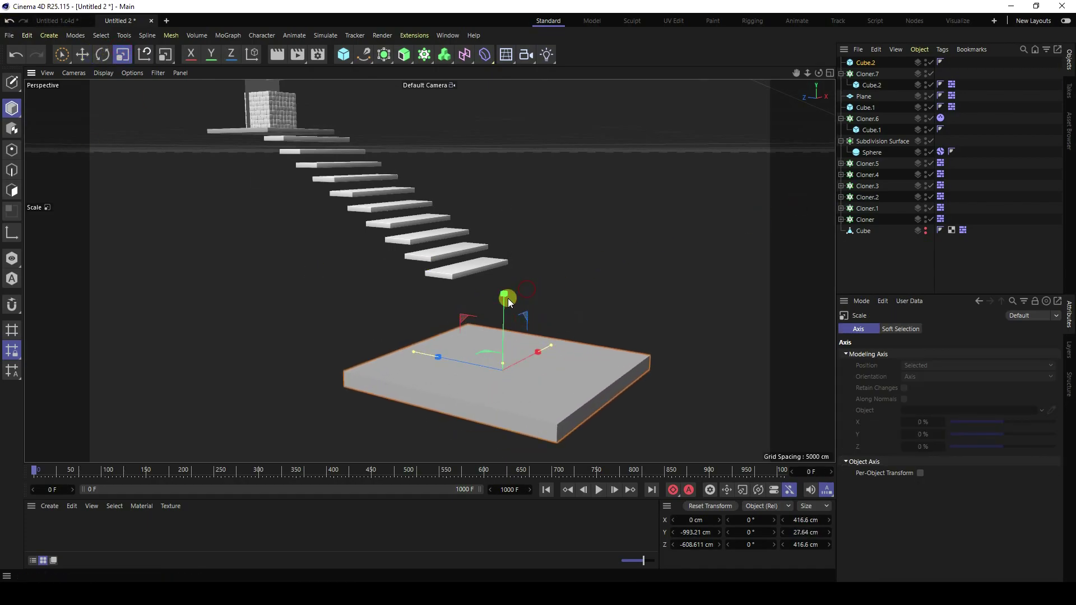
click(82, 54)
drag(445, 358, 460, 362)
Make the large bottom slab editable and inset its top polygon to about 374 cm square.
alt+drag(598, 399, 624, 423)
alt+middle_drag(502, 398, 497, 331)
alt+right_drag(496, 321, 525, 307)
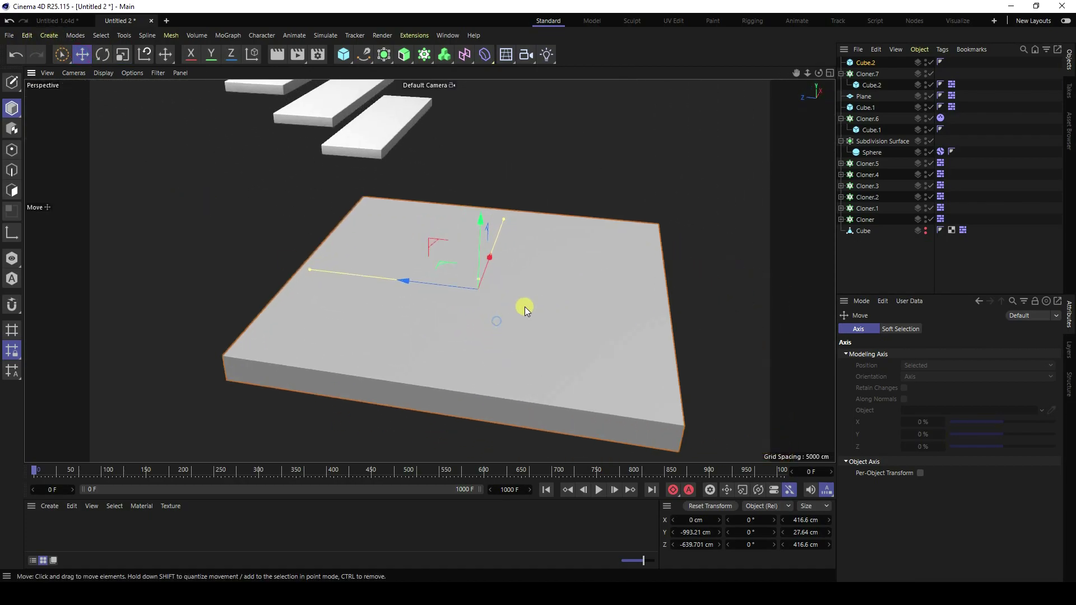
click(510, 307)
click(11, 82)
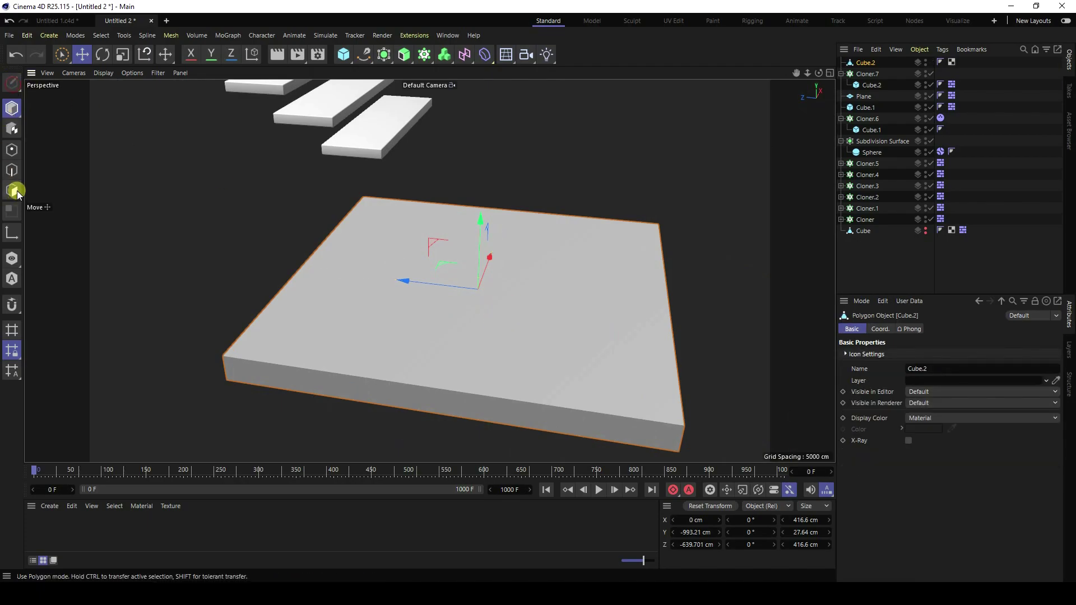
click(14, 190)
click(559, 343)
right_click(558, 344)
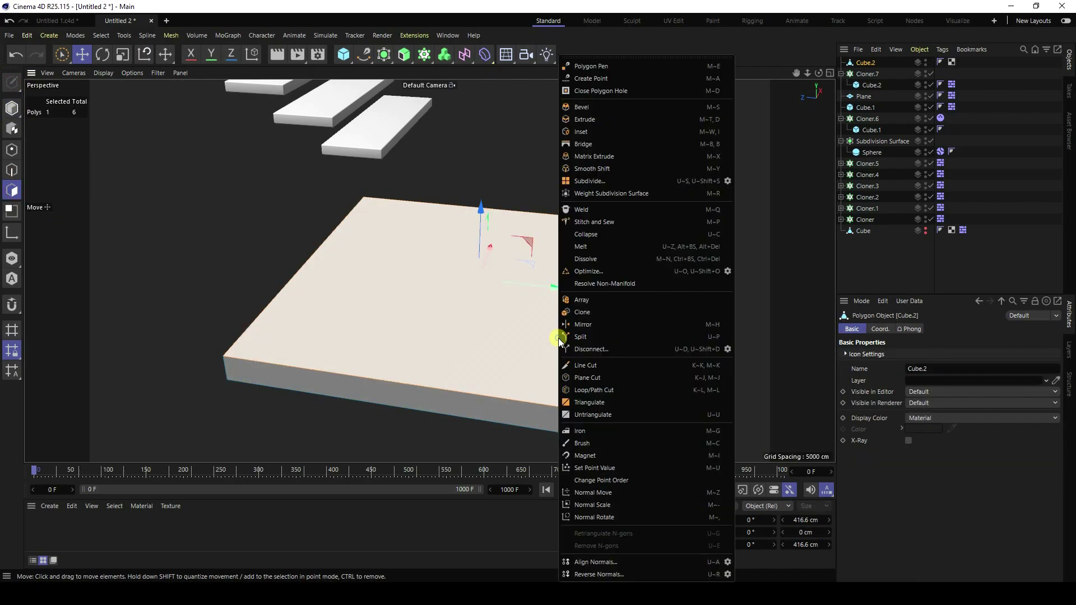
click(592, 131)
drag(498, 282, 538, 291)
Extrude the inset polygon inward by -24.6 cm to form a tray, and return to Model mode with nothing selected.
right_click(493, 282)
click(515, 126)
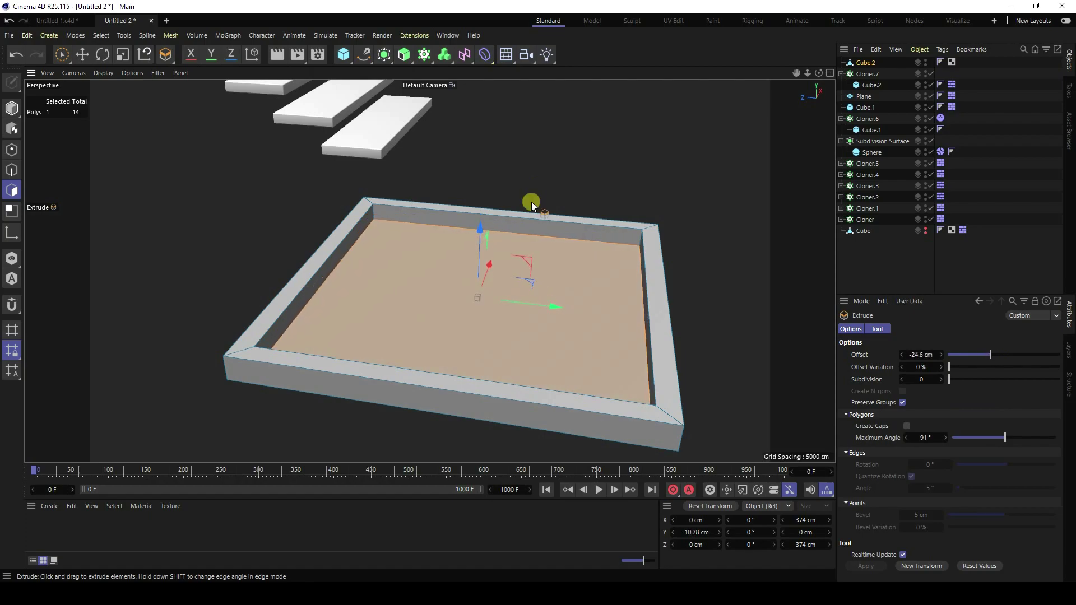
click(12, 108)
click(83, 55)
click(247, 245)
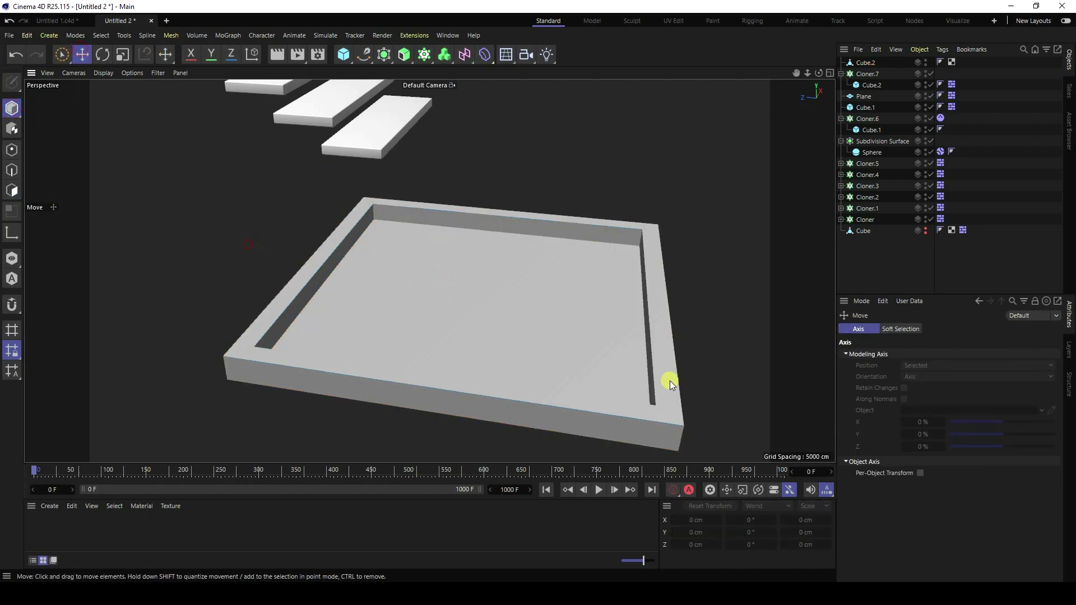
Move the tray farther out from the stairs to about -690.3 cm in Z.
alt+drag(645, 383, 525, 361)
scroll(525, 361, down, 5)
alt+middle_drag(586, 297, 418, 366)
alt+drag(427, 366, 582, 359)
click(516, 377)
alt+drag(419, 364, 431, 319)
alt+middle_drag(430, 294, 485, 356)
alt+right_drag(425, 288, 498, 308)
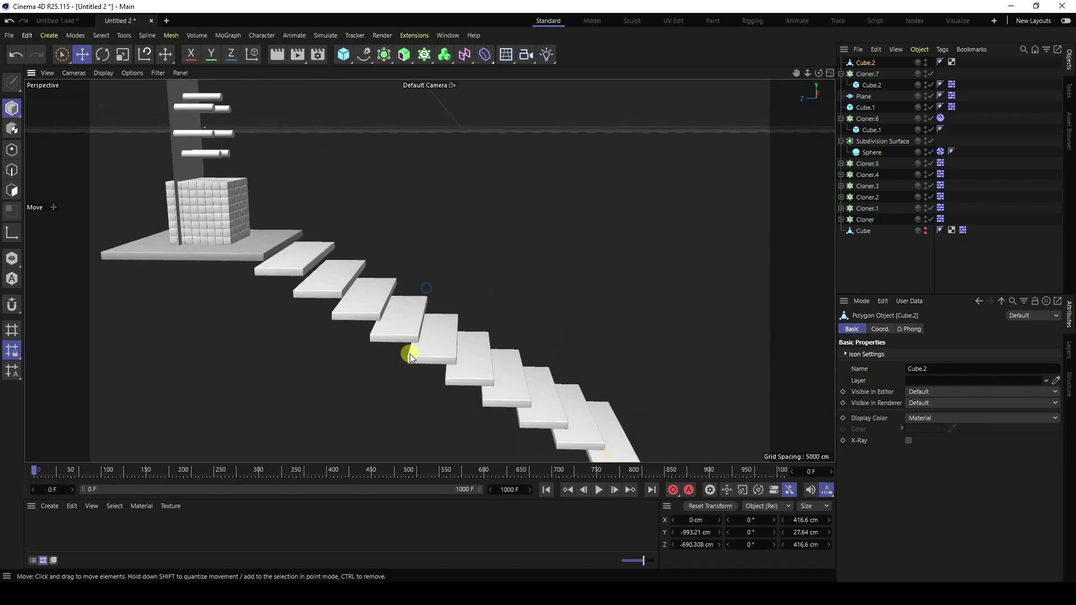
Give the stair Cloner a Collider Body tag with 100% bounce and 10% friction.
alt+drag(408, 354, 384, 335)
click(338, 254)
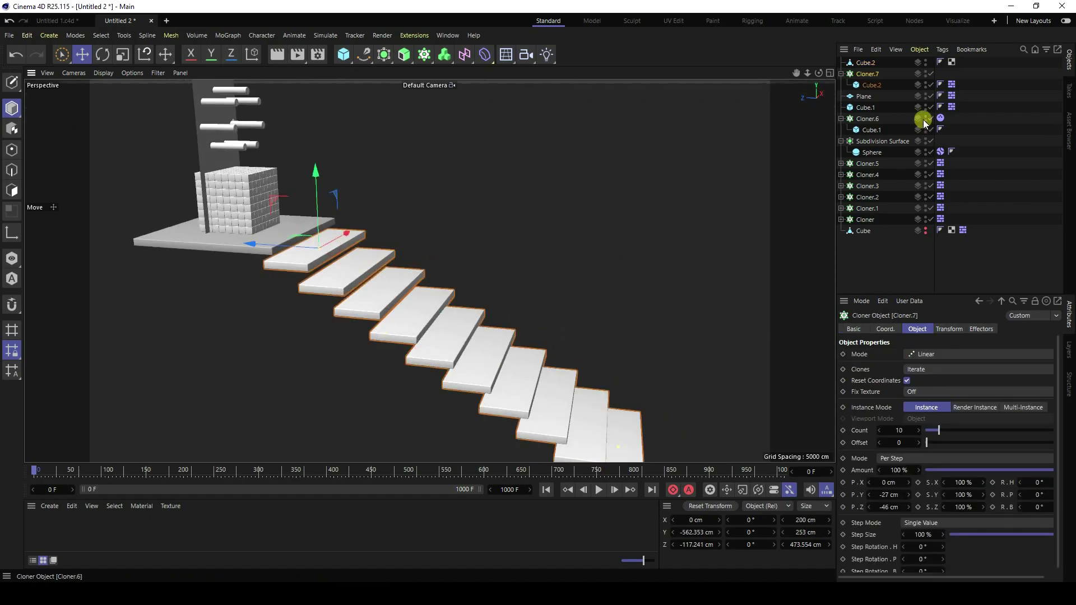
right_click(876, 80)
mouse_move(912, 166)
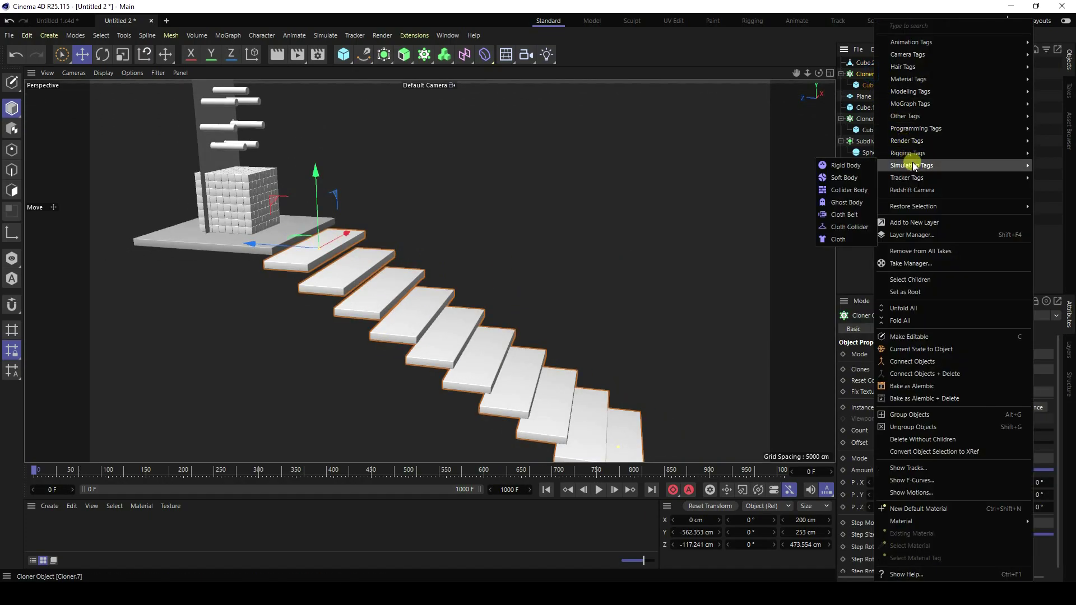
click(843, 190)
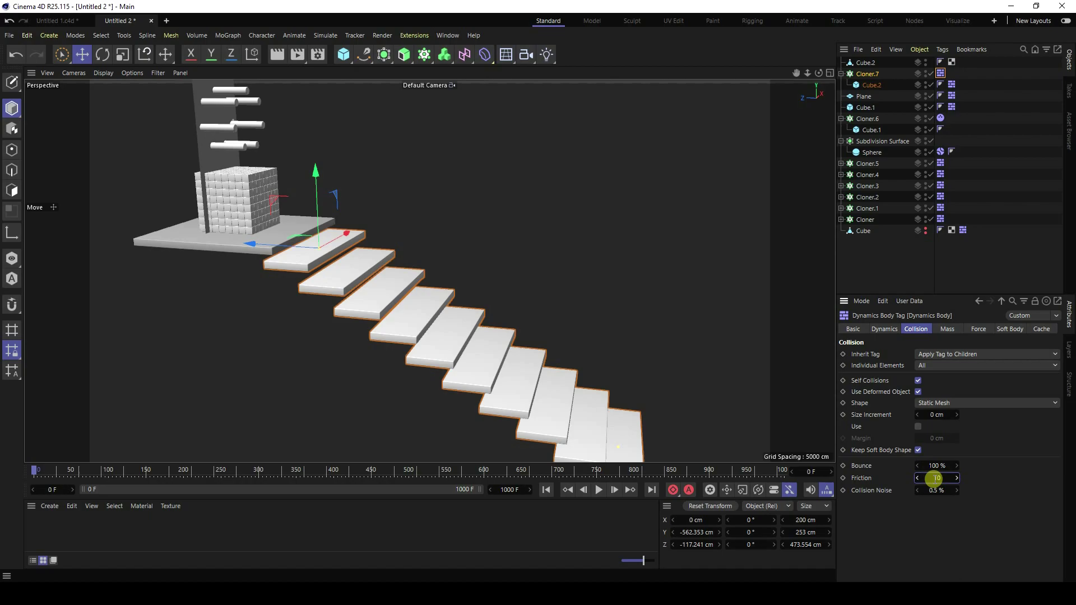
click(394, 225)
Add a plane and set its orientation to -X to stand it upright as a side wall.
alt+right_drag(413, 241, 357, 267)
click(346, 61)
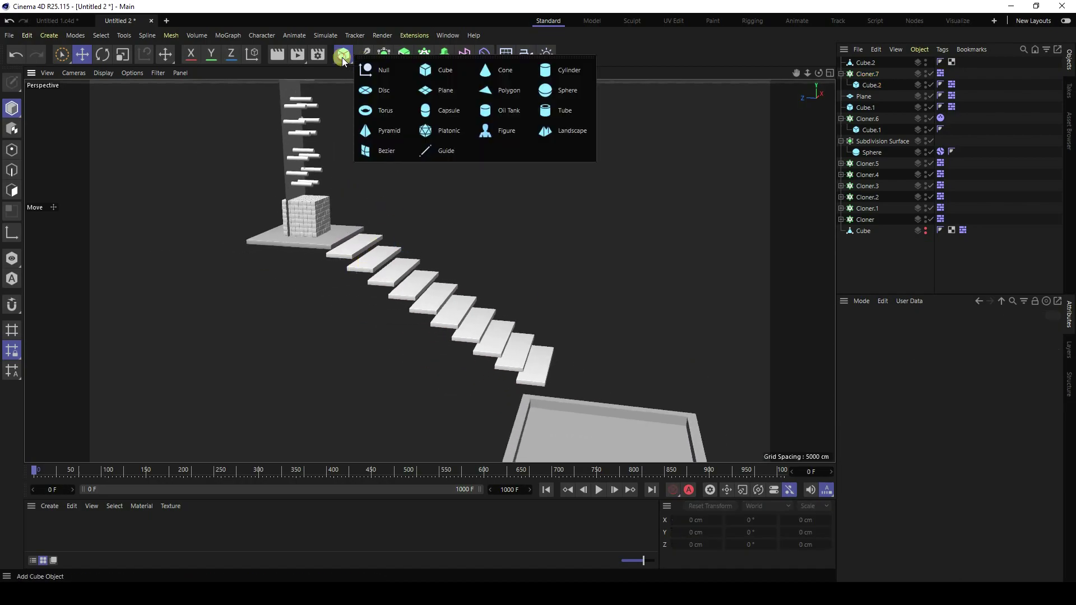
click(451, 88)
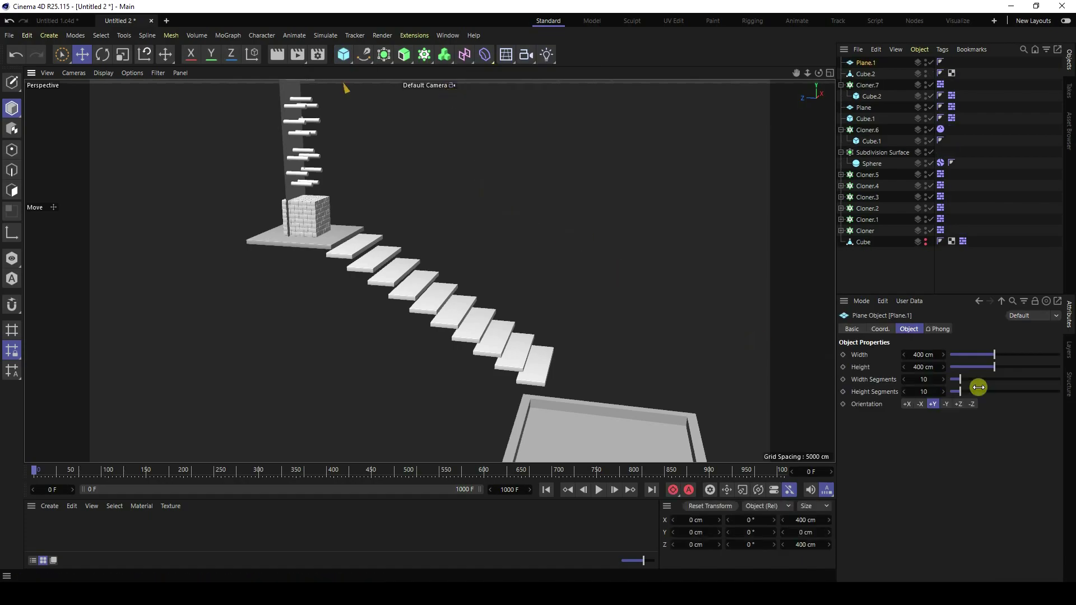
middle_click(637, 337)
middle_click(643, 337)
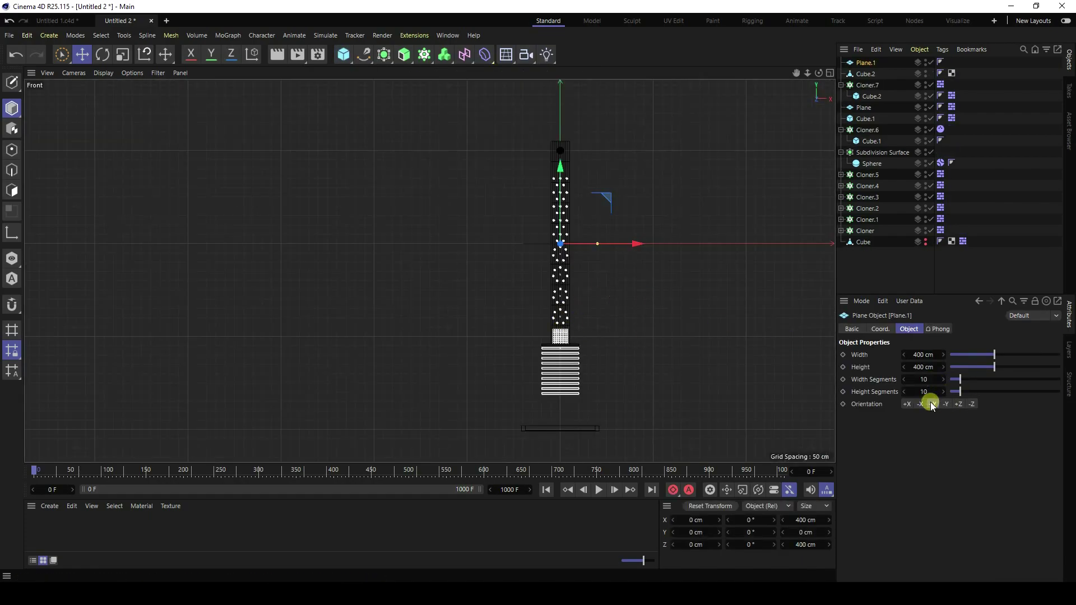
In the front view, align the plane with the side of the stairs at about -98.1 cm in X and -623.8 cm in Y.
drag(627, 244, 607, 250)
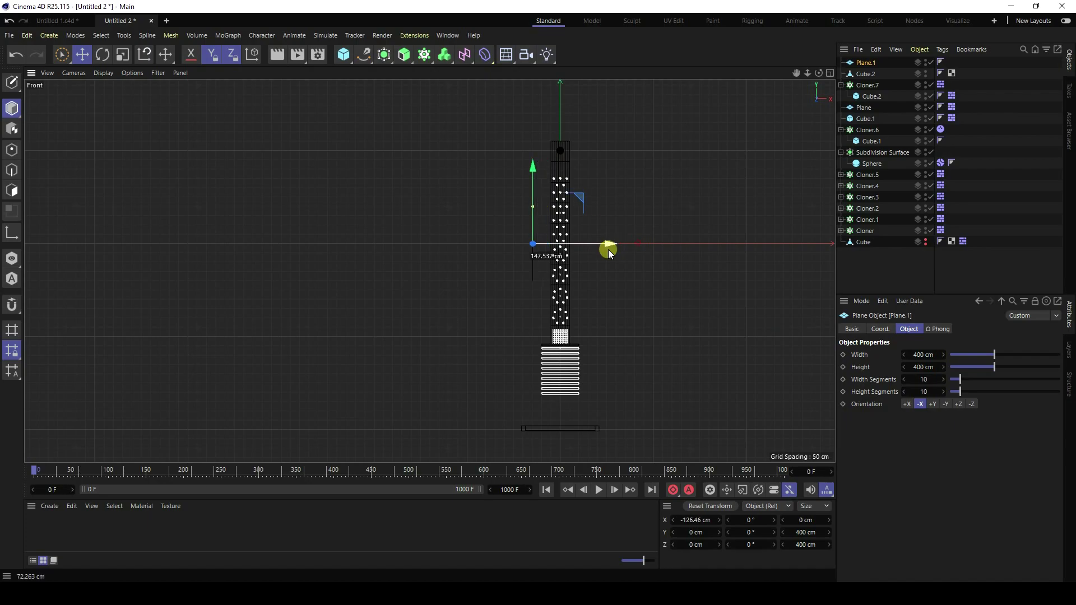
scroll(583, 267, up, 3)
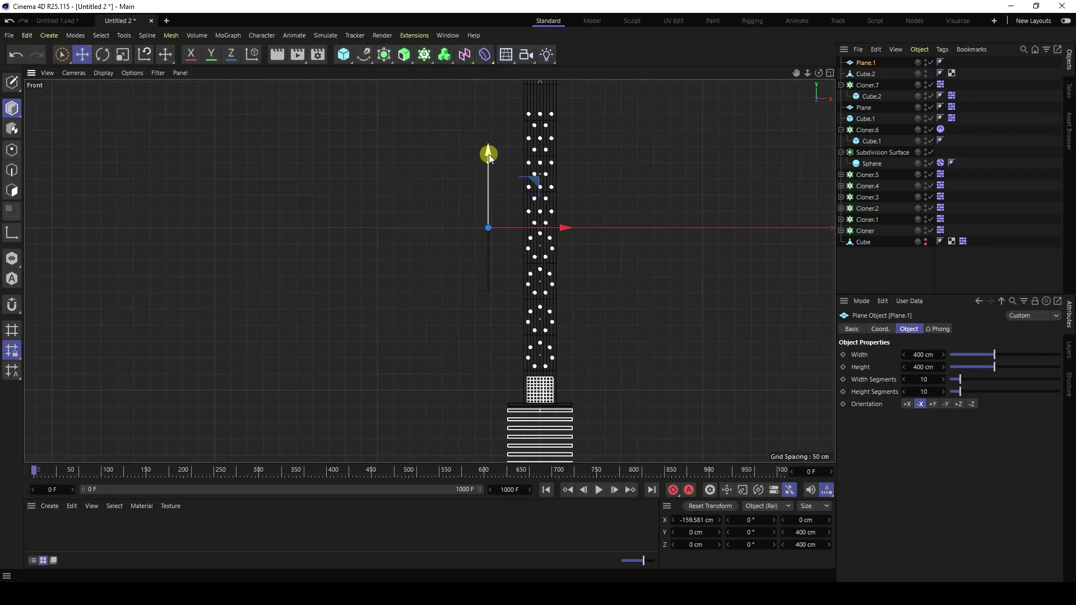
drag(487, 150, 529, 386)
scroll(529, 386, up, 6)
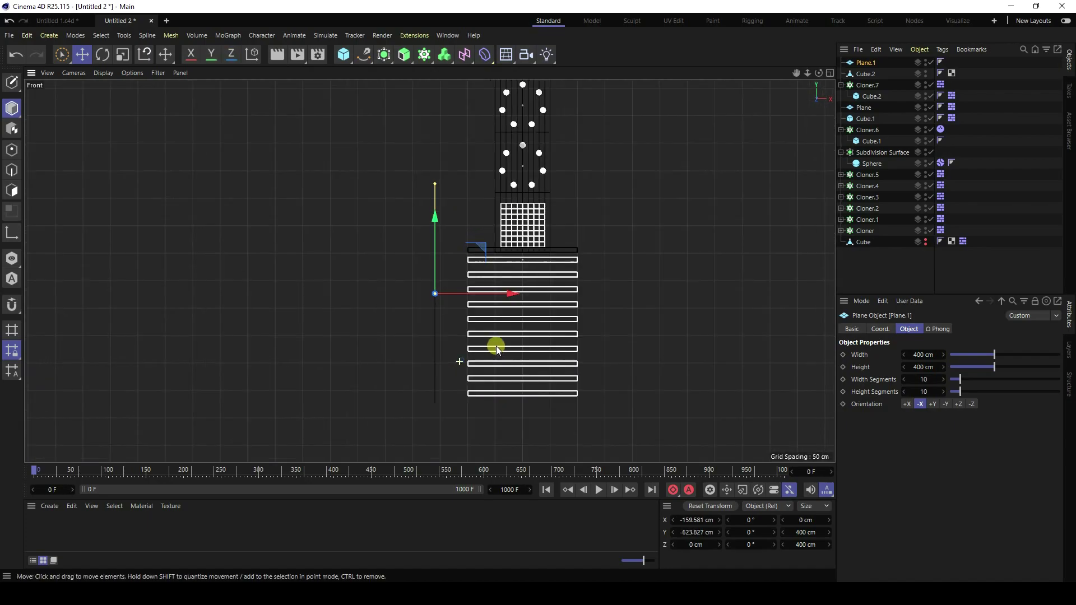
drag(501, 239, 552, 238)
In the right view, center the plane over the stairs at about -663.3 cm in Y and -303.1 cm in Z.
middle_click(582, 235)
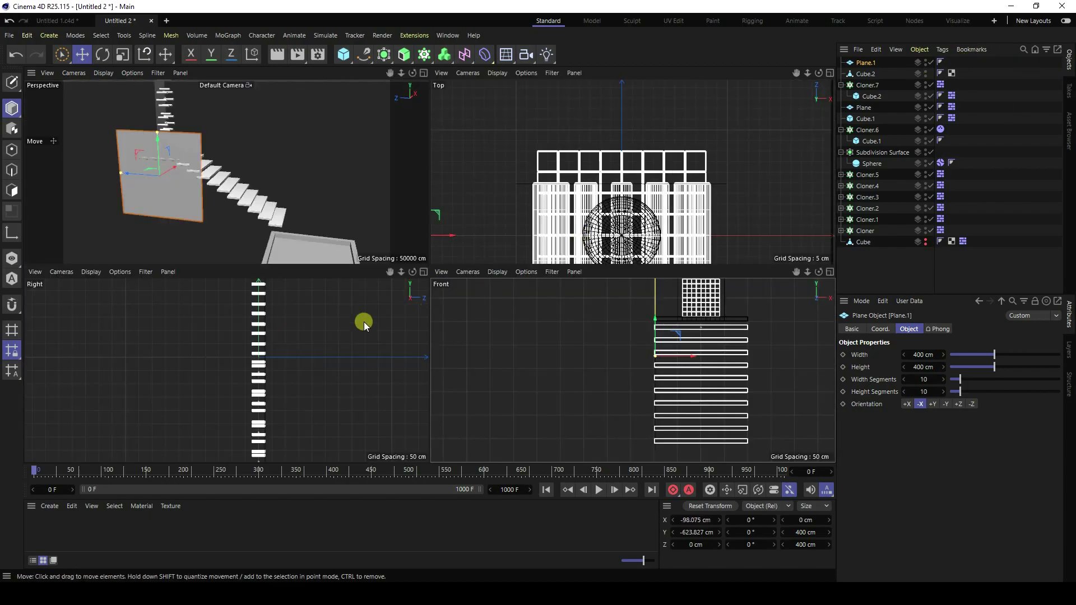
middle_click(353, 329)
scroll(369, 308, down, 4)
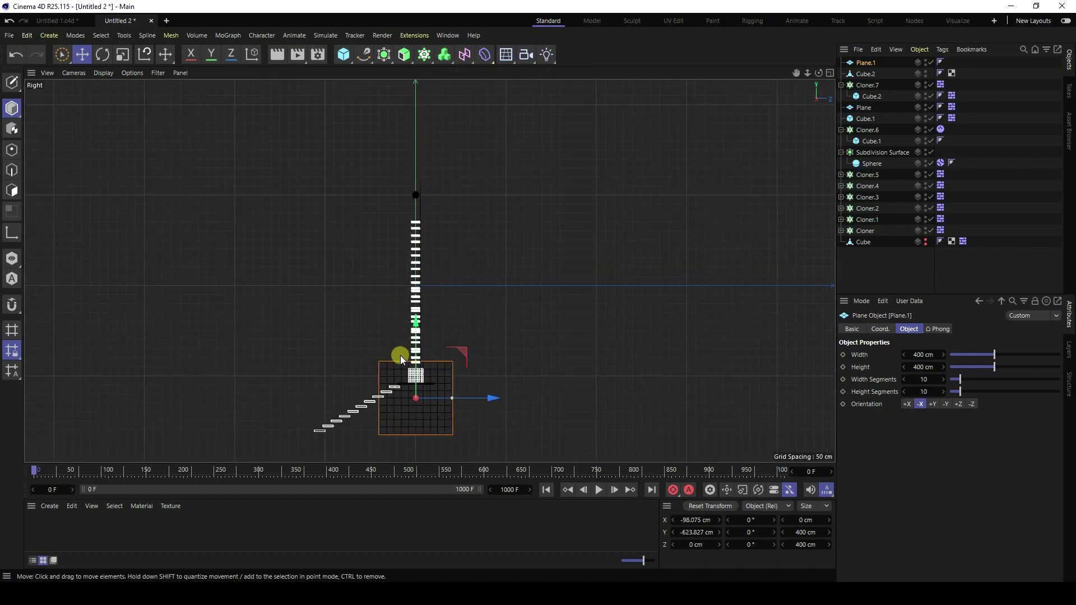
scroll(563, 240, up, 5)
drag(603, 314, 415, 301)
drag(377, 240, 376, 260)
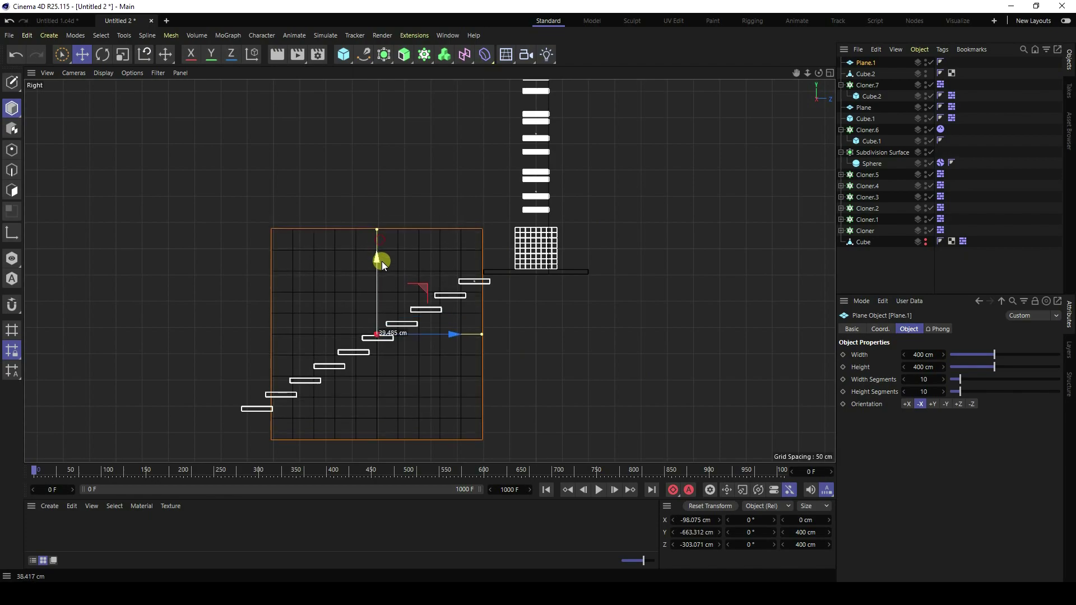
Scale the wall plane up to about 704.8 cm in Y and Z so it spans the whole staircase.
click(120, 59)
drag(507, 255, 750, 155)
scroll(566, 227, down, 6)
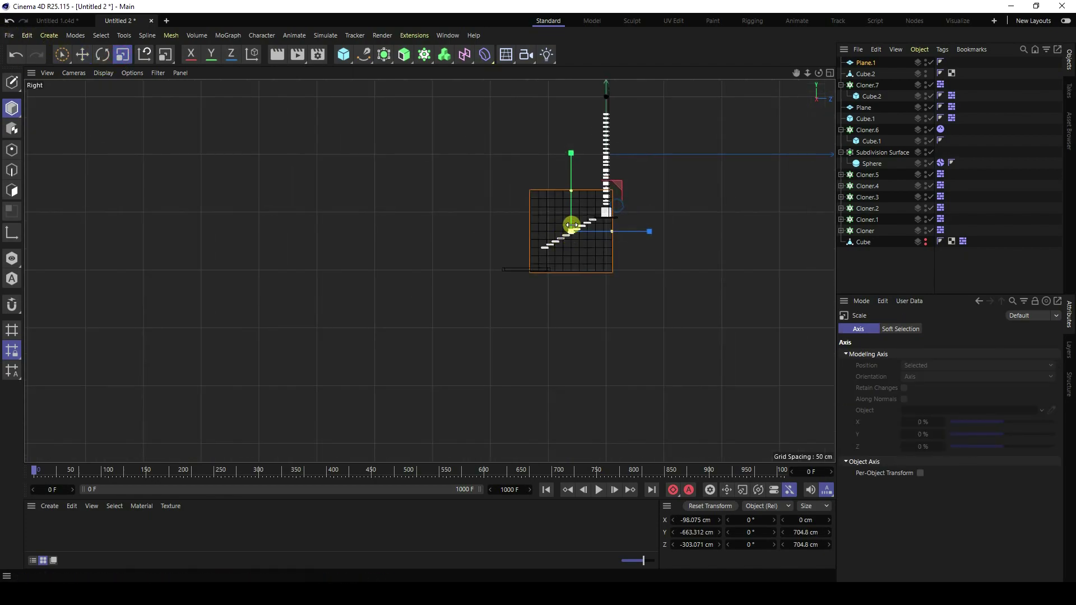
scroll(618, 193, up, 4)
Copy the Collider Body tag from the stair Cloner onto the new wall plane.
middle_click(619, 195)
middle_click(613, 348)
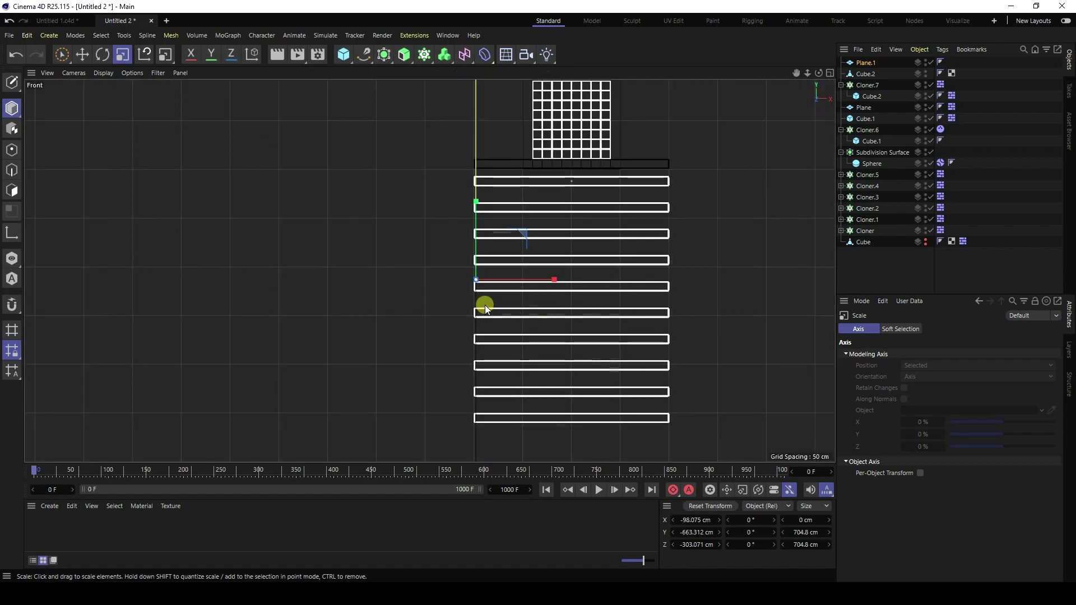
right_click(868, 59)
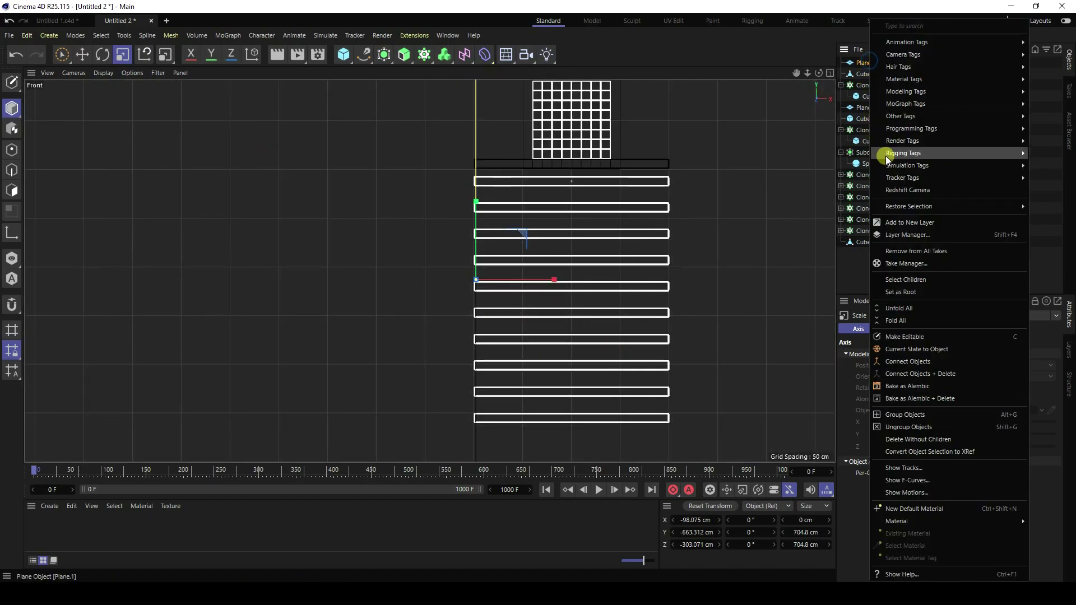
click(766, 133)
click(940, 86)
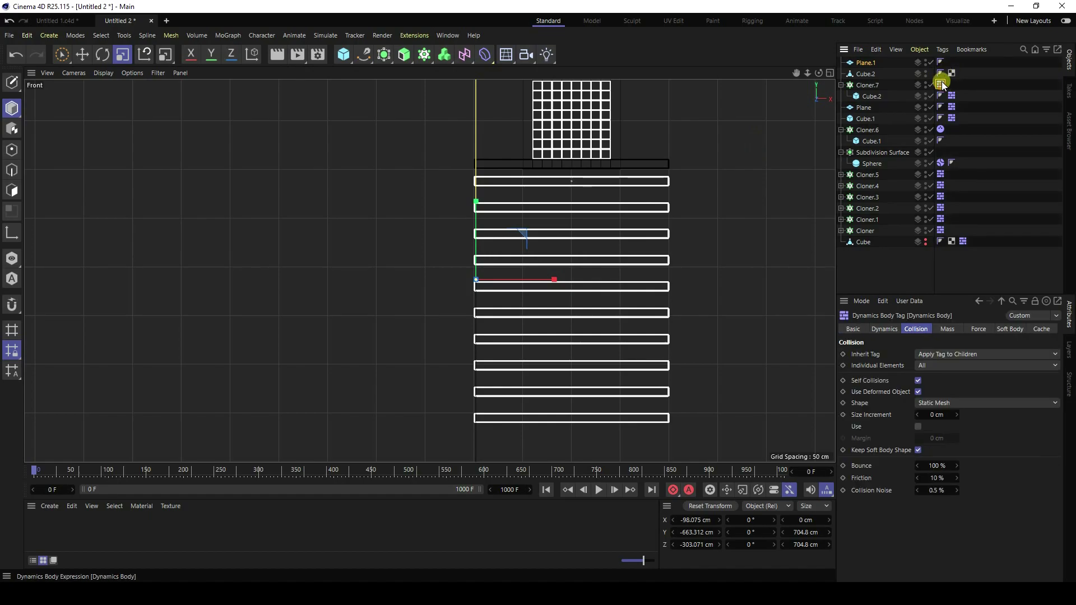
ctrl+drag(951, 80, 955, 62)
scroll(452, 275, down, 5)
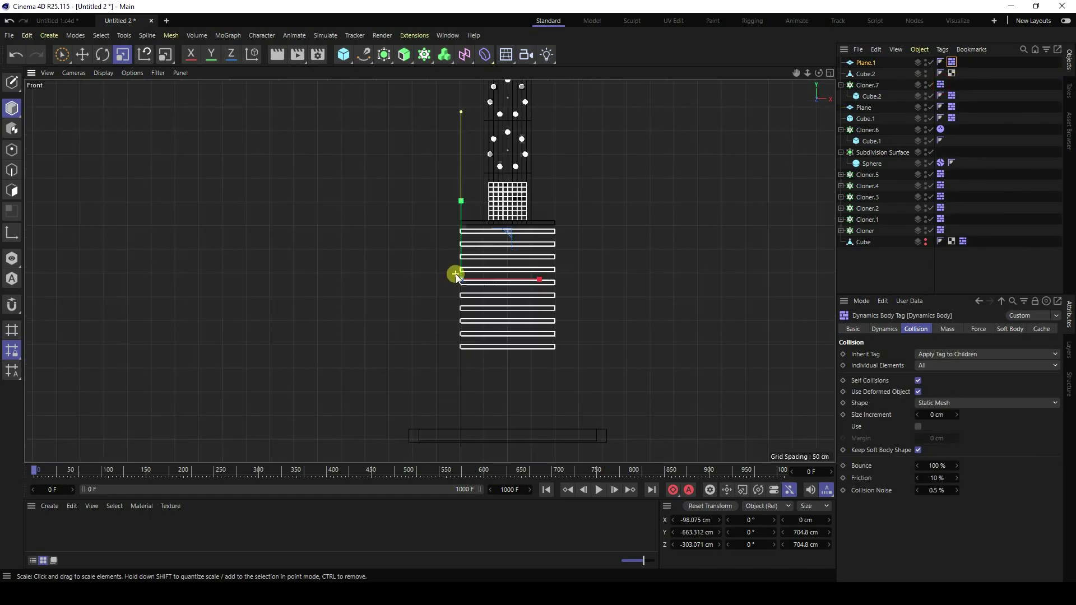
Duplicate the wall plane with its Collider Body tag onto the opposite side of the stairs, at about 99 cm in X.
click(82, 54)
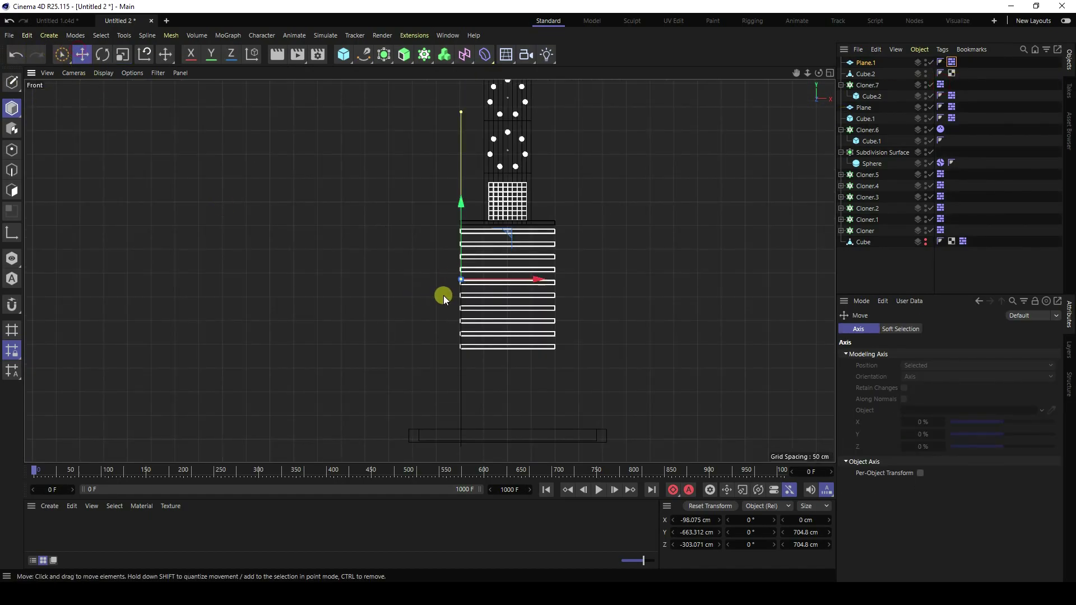
ctrl+drag(441, 294, 632, 278)
middle_click(600, 283)
middle_click(233, 223)
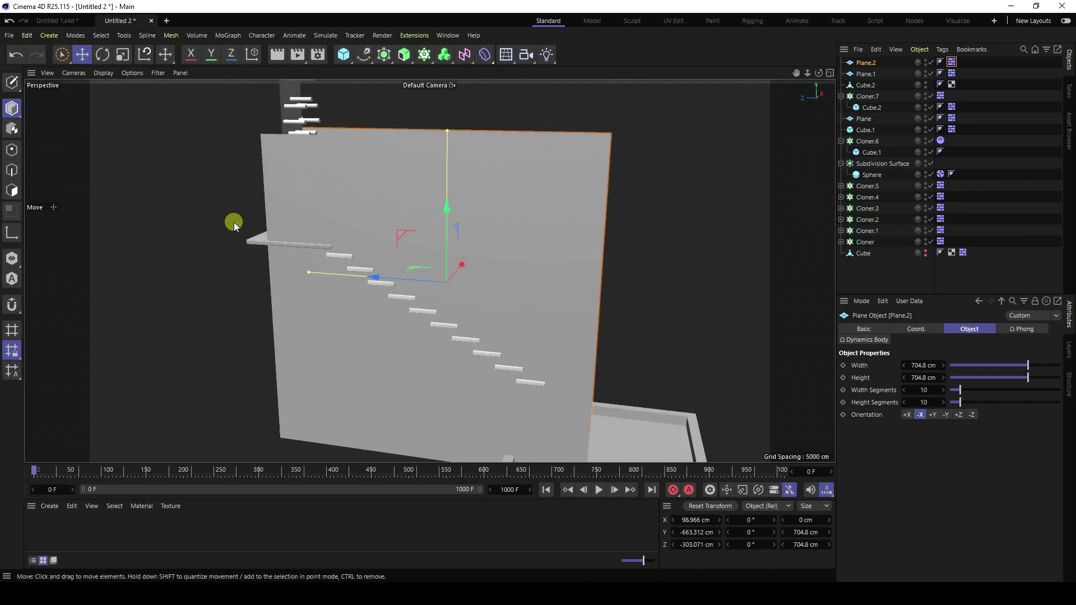
alt+drag(362, 294, 485, 224)
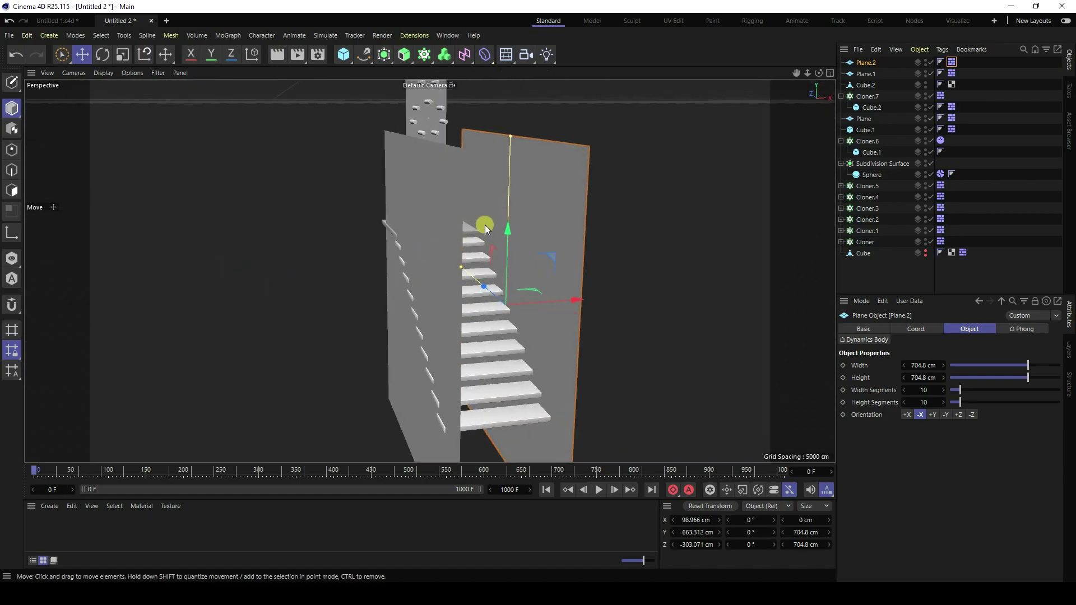
Hide both stair wall planes in the editor and the renderer.
click(926, 60)
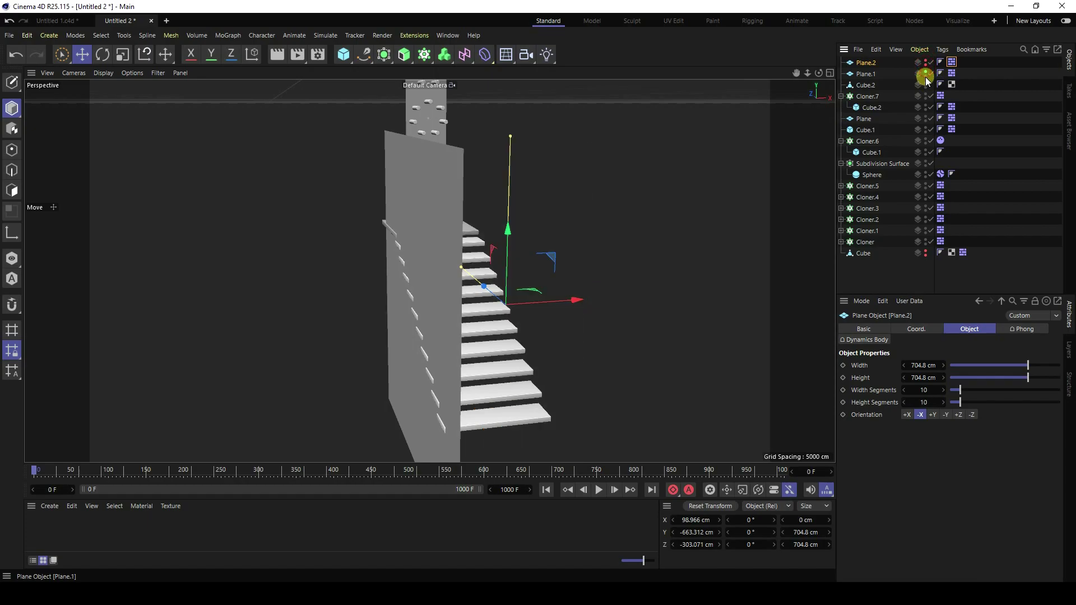
click(925, 73)
alt+drag(428, 181, 513, 194)
alt+middle_drag(513, 193, 380, 237)
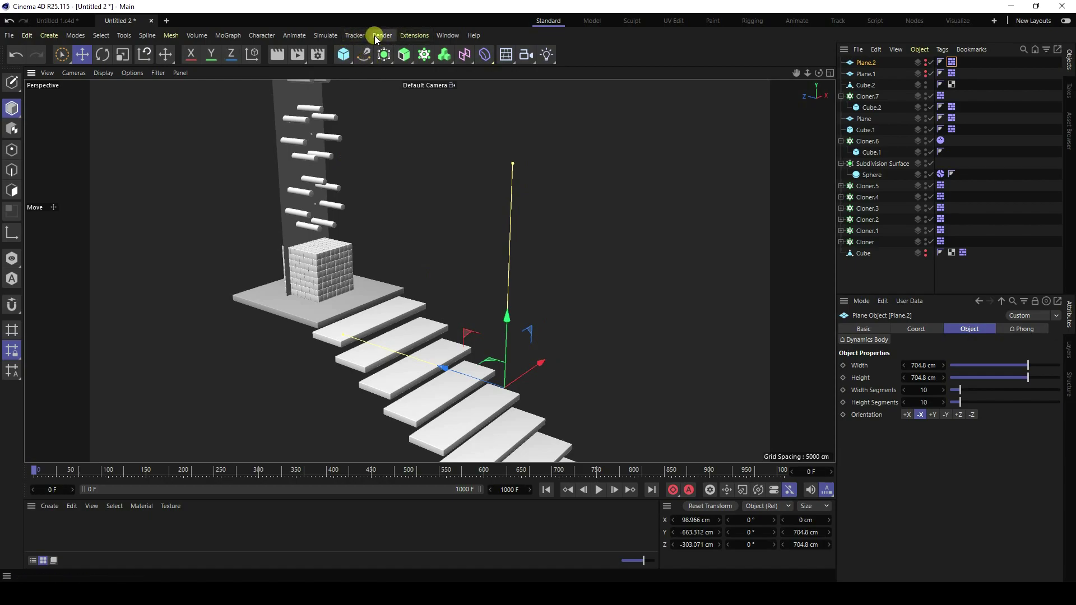
Add a Wind force and place it behind the cube stack at about -543.3 cm in Y and 234.3 cm in Z.
click(325, 36)
mouse_move(358, 110)
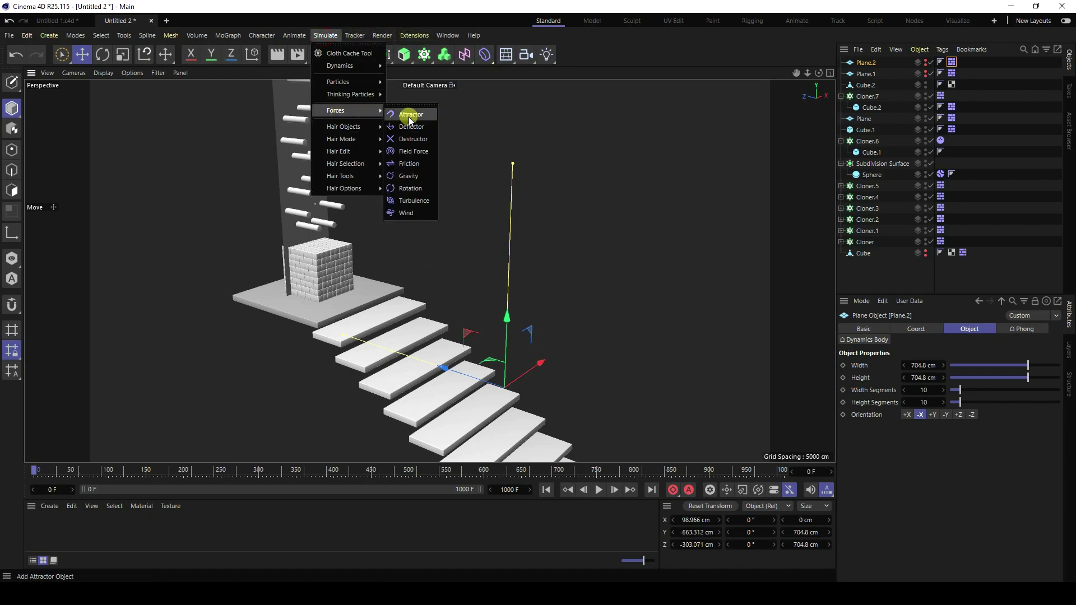
click(407, 213)
scroll(432, 214, down, 5)
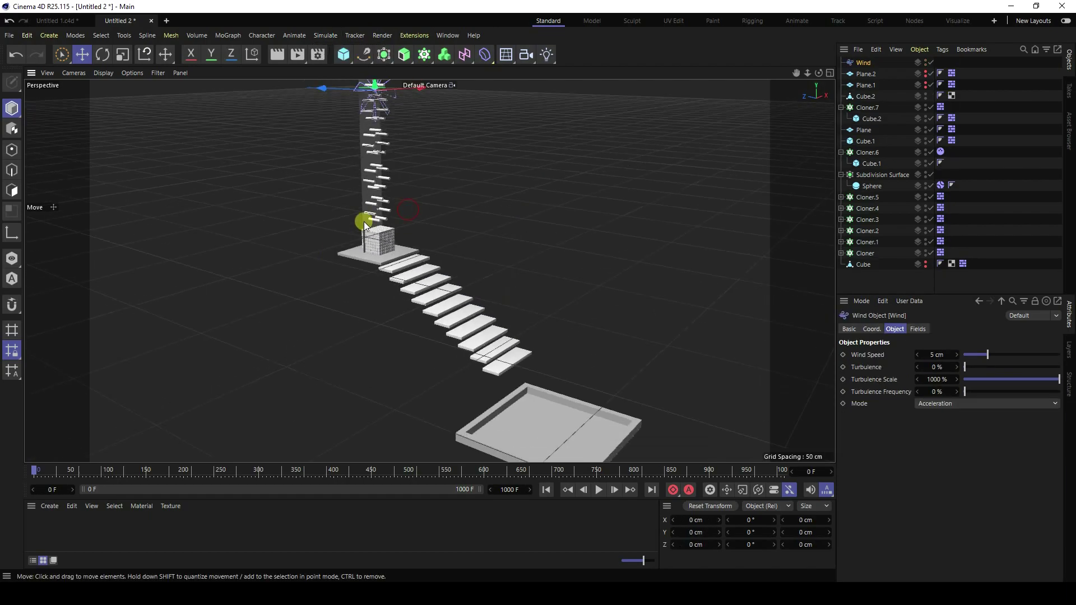
alt+middle_drag(364, 221, 409, 280)
drag(395, 108, 399, 267)
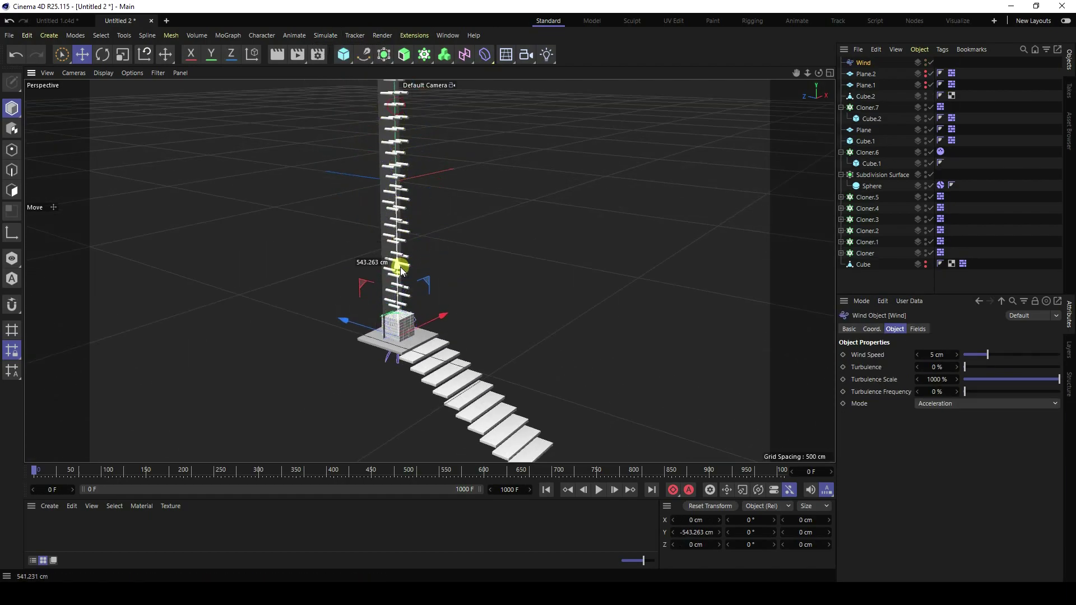
alt+right_drag(336, 326, 409, 320)
alt+drag(409, 319, 470, 321)
alt+middle_drag(643, 311, 436, 297)
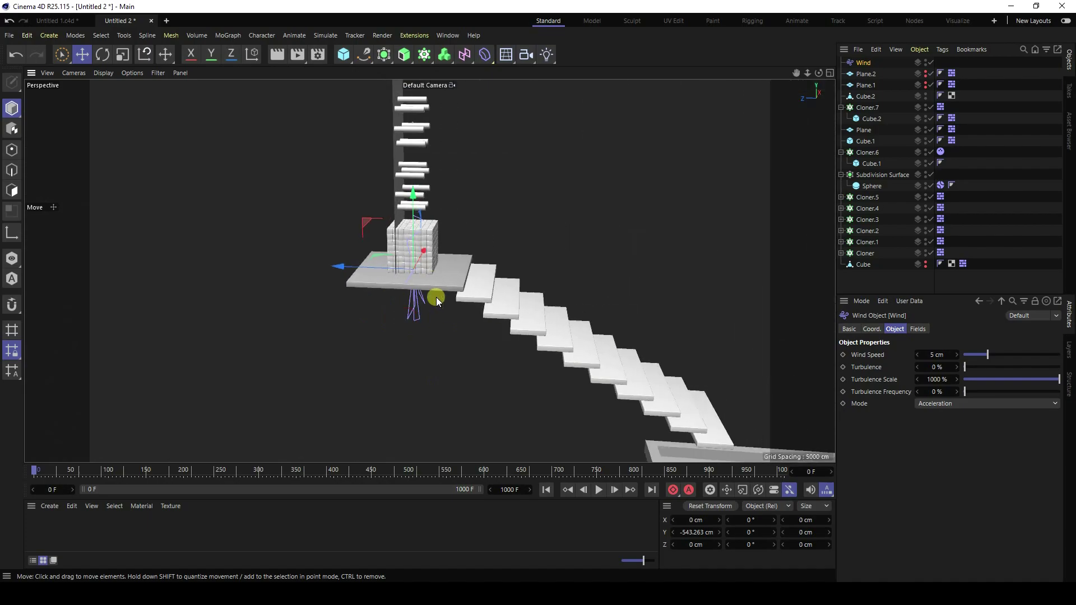
drag(350, 262, 225, 250)
click(336, 321)
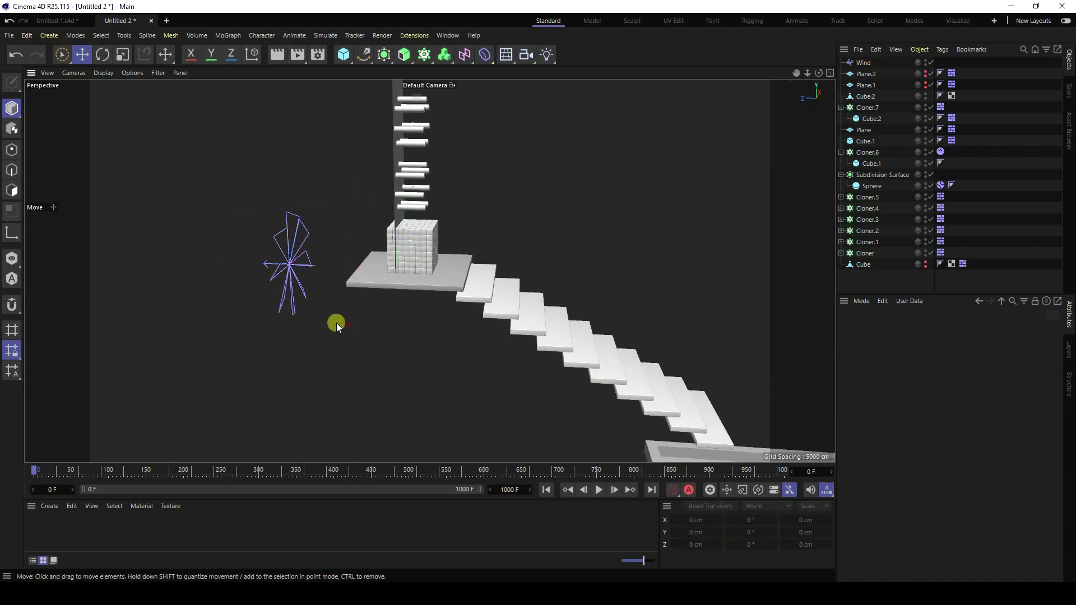
Rotate the Wind object to face the cube stack and stairs, setting its pitch to exactly 180°.
click(275, 262)
click(103, 55)
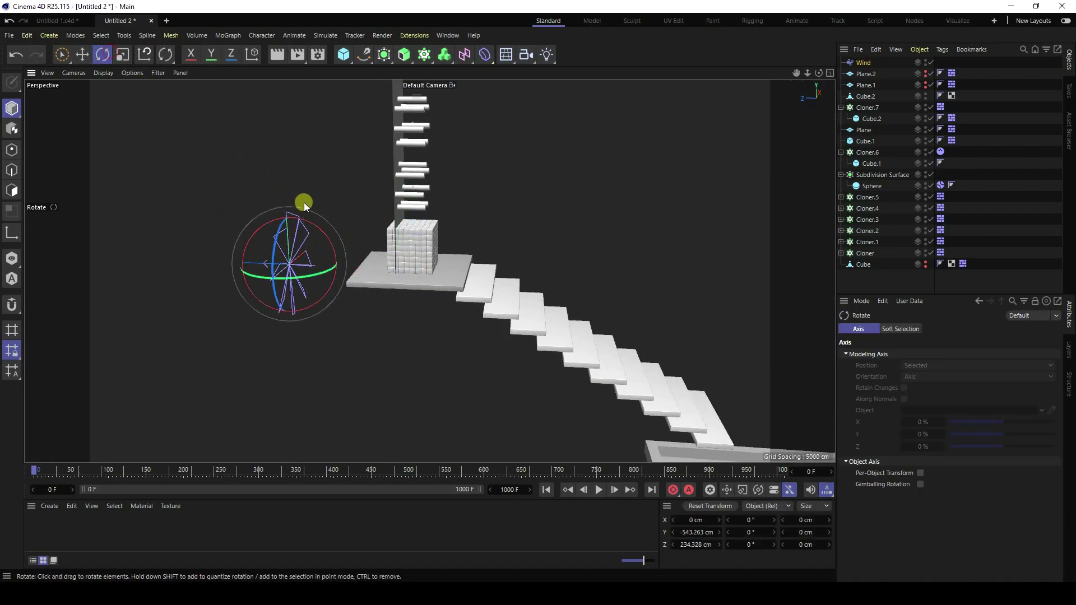
drag(311, 225, 275, 306)
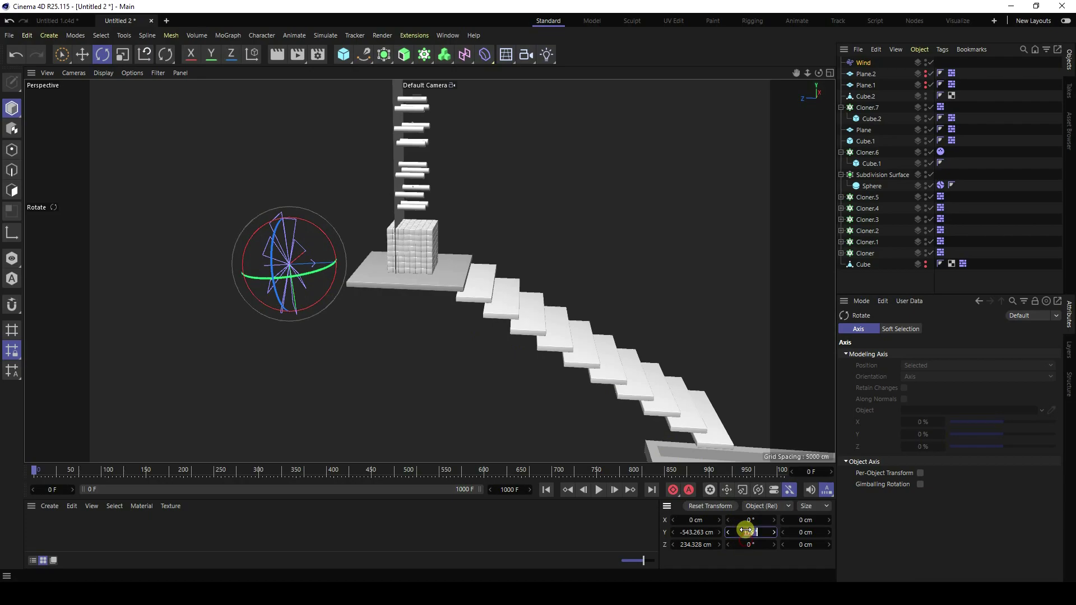
text(180)
key(Return)
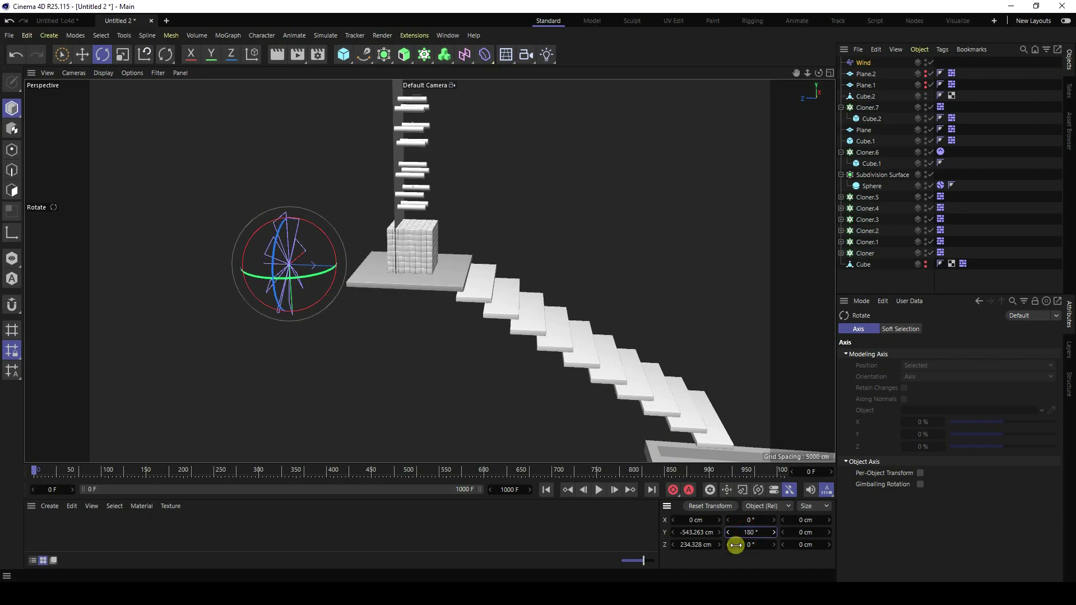
Raise the Wind object to about -506.4 cm in Y.
click(82, 54)
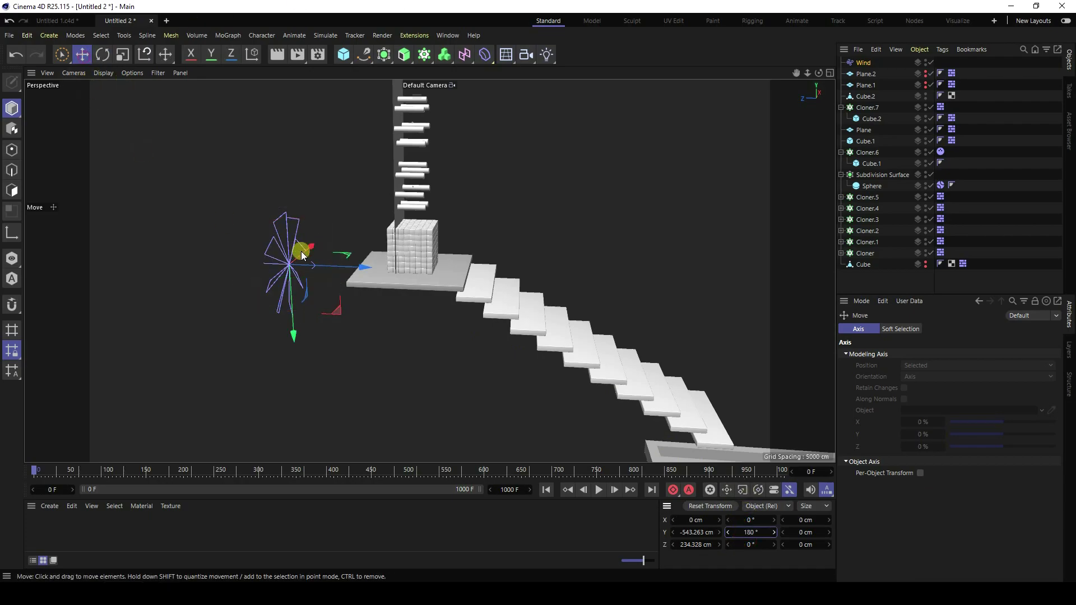
drag(290, 335, 288, 315)
alt+drag(414, 302, 480, 285)
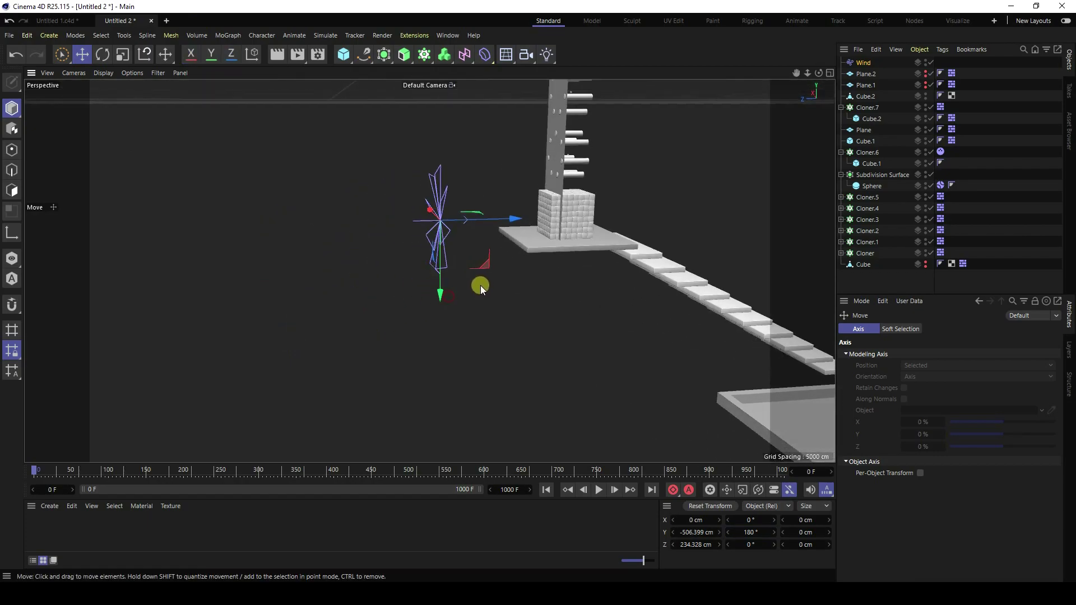
alt+middle_drag(480, 285, 373, 320)
alt+drag(373, 320, 337, 262)
Shift the cube stack's Cloner toward the stairs to about -18 cm in Z.
click(342, 264)
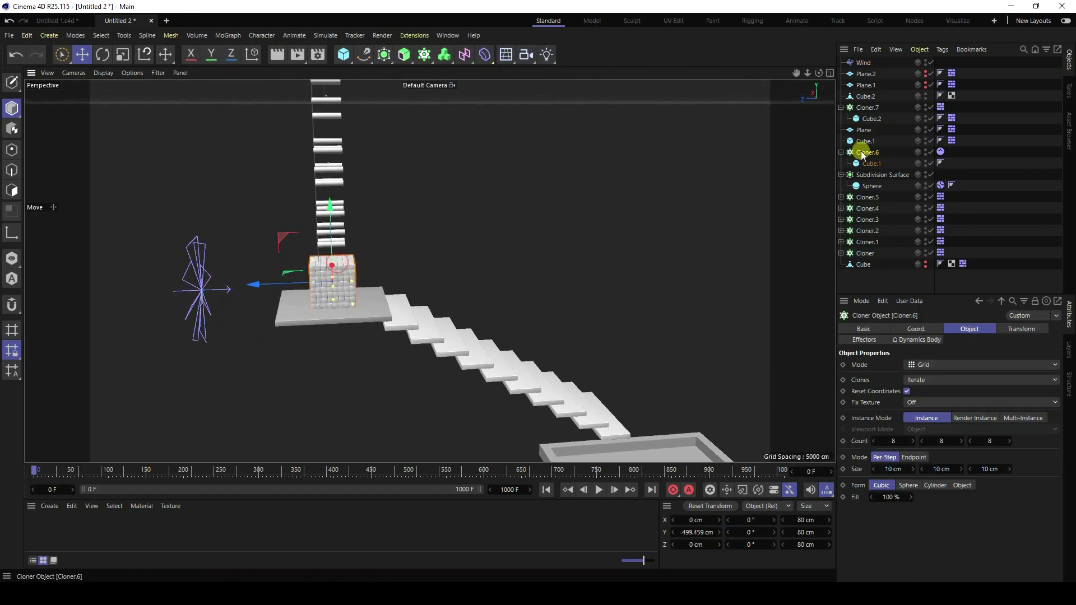
mouse_move(271, 284)
mouse_down()
mouse_move(271, 274)
mouse_move(265, 288)
mouse_up()
click(586, 310)
Play the simulation and follow the ball as it falls through the pegs.
alt+drag(462, 364, 491, 201)
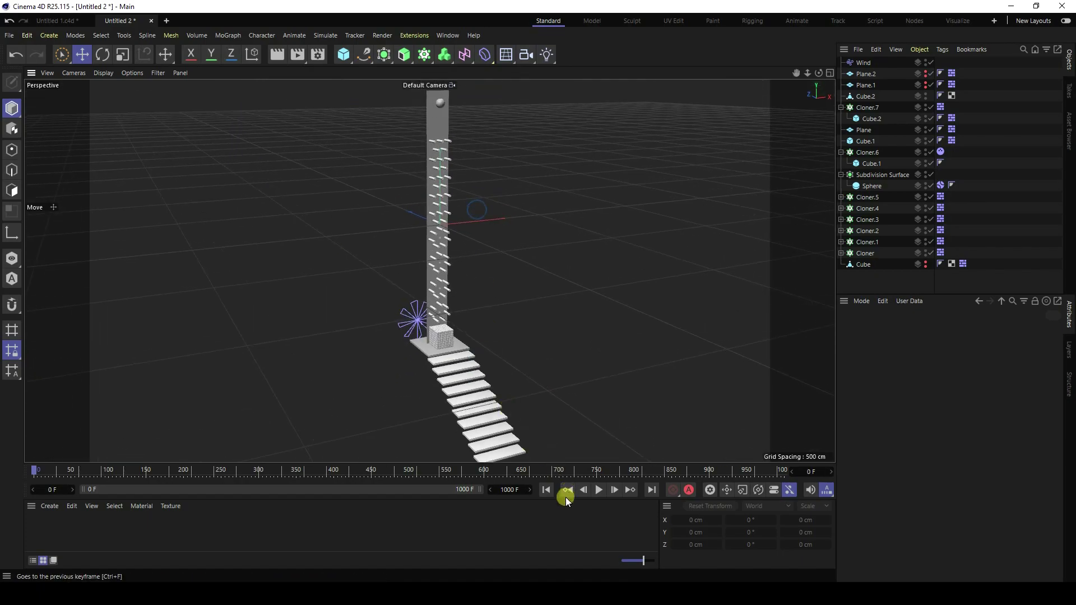
click(599, 489)
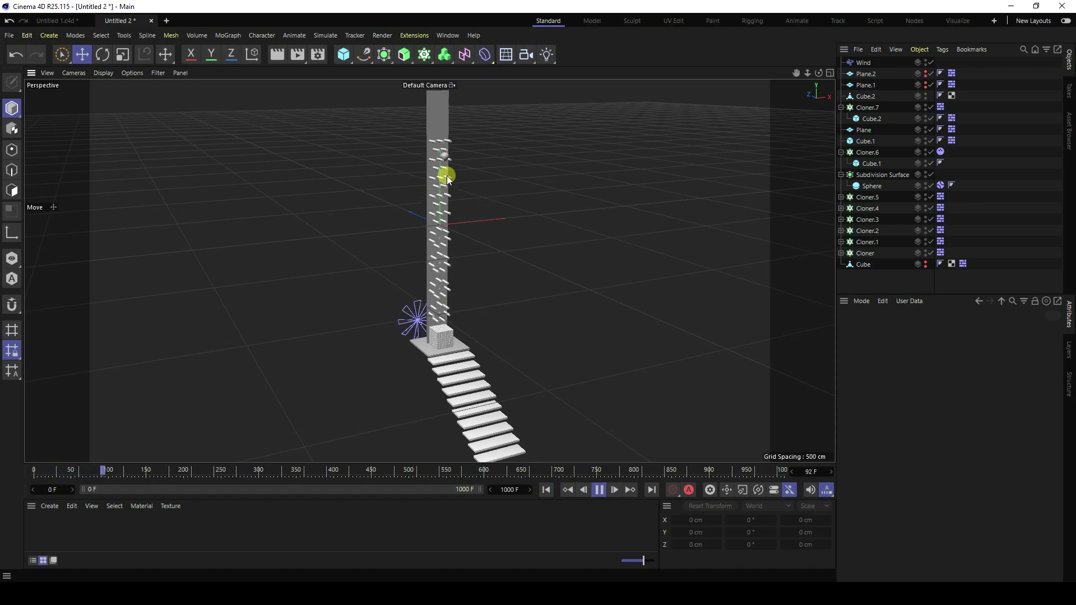
alt+drag(439, 174, 458, 150)
alt+right_drag(459, 148, 482, 125)
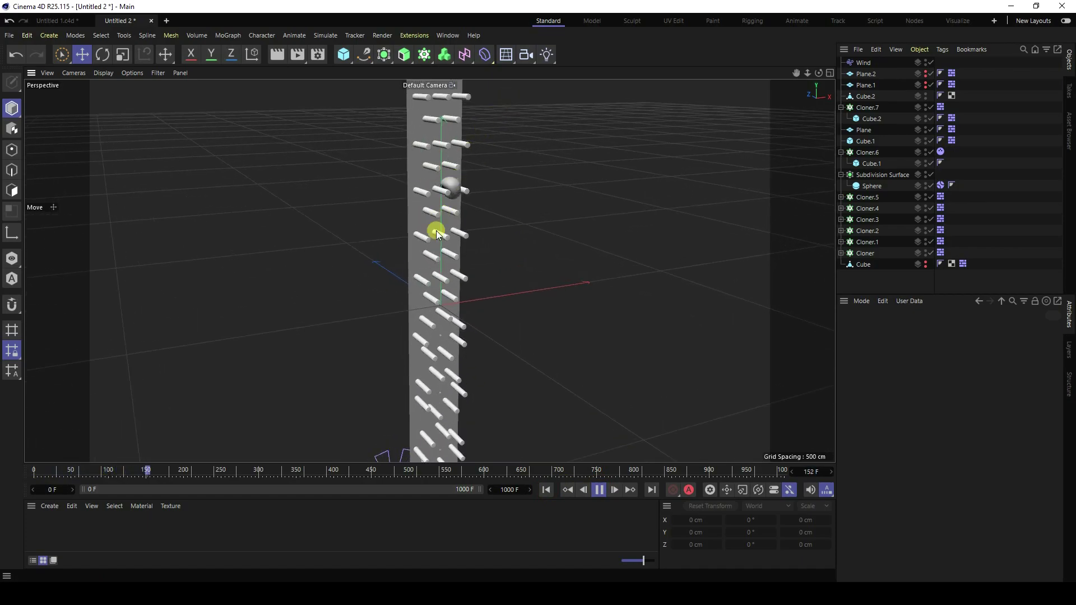
alt+right_drag(438, 230, 469, 217)
alt+drag(445, 241, 435, 133)
alt+right_drag(431, 195, 475, 137)
alt+right_drag(440, 293, 418, 373)
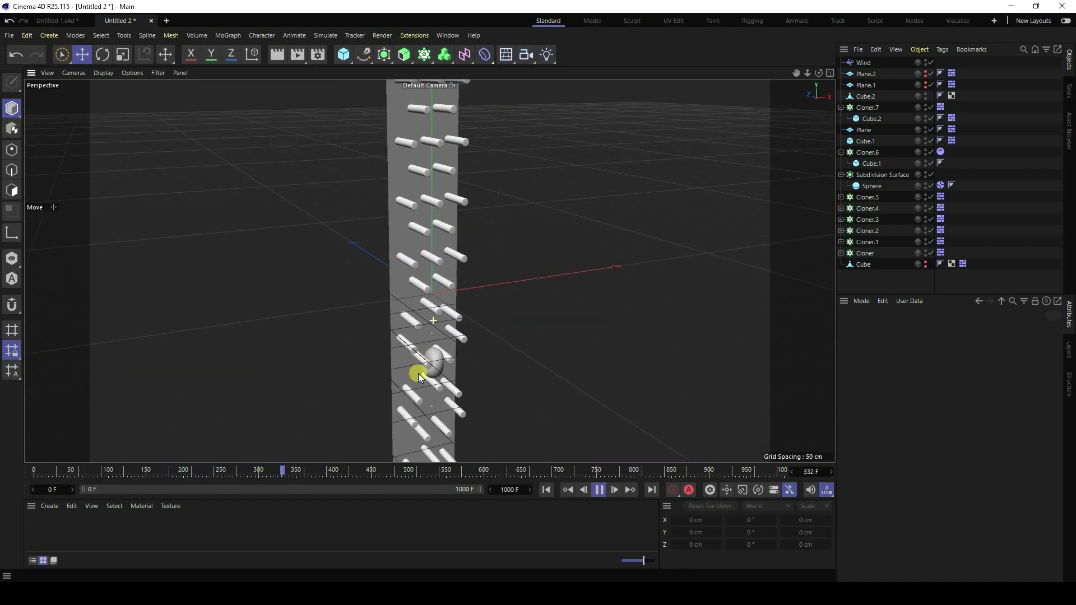
alt+middle_drag(464, 374, 452, 234)
alt+right_drag(445, 243, 297, 352)
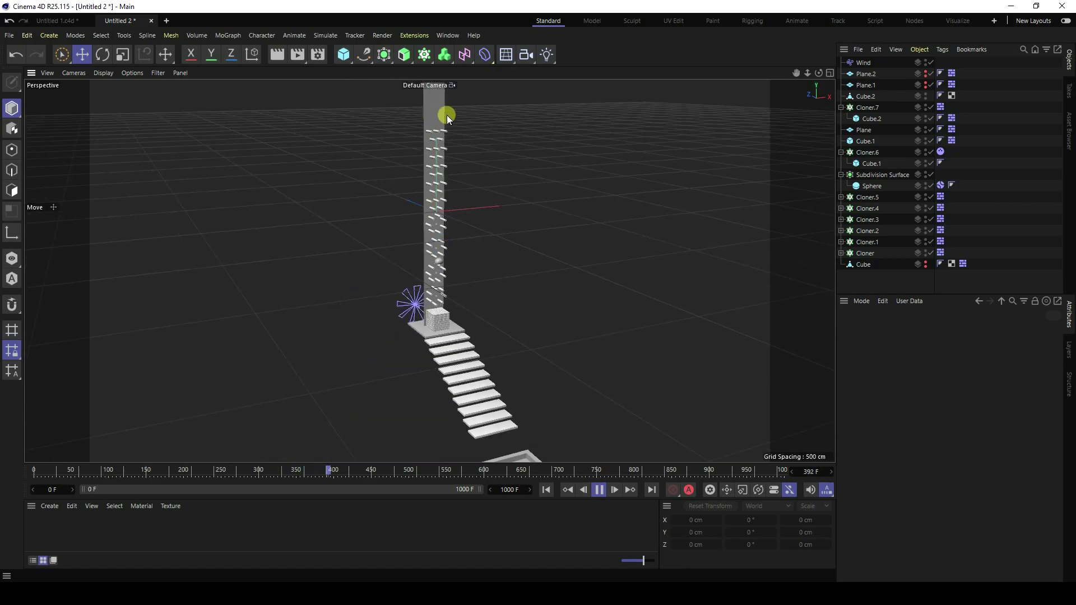
Examine how the ball breaks the cube stack and the cubes fall down the stairs toward the tray, then stop and rewind.
alt+right_drag(439, 299, 527, 247)
scroll(519, 260, up, 1)
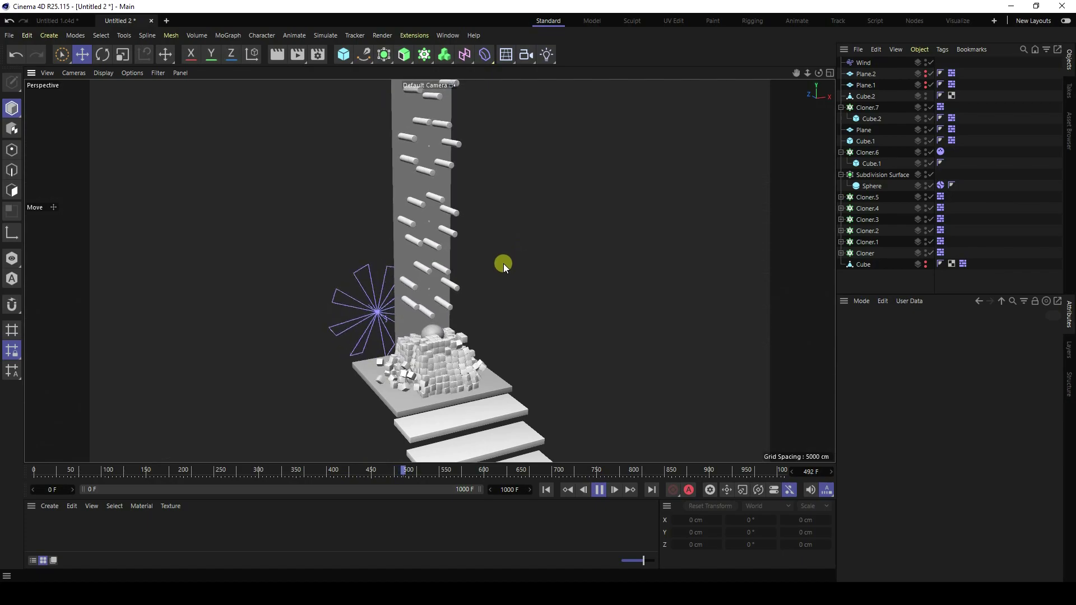
scroll(498, 393, up, 6)
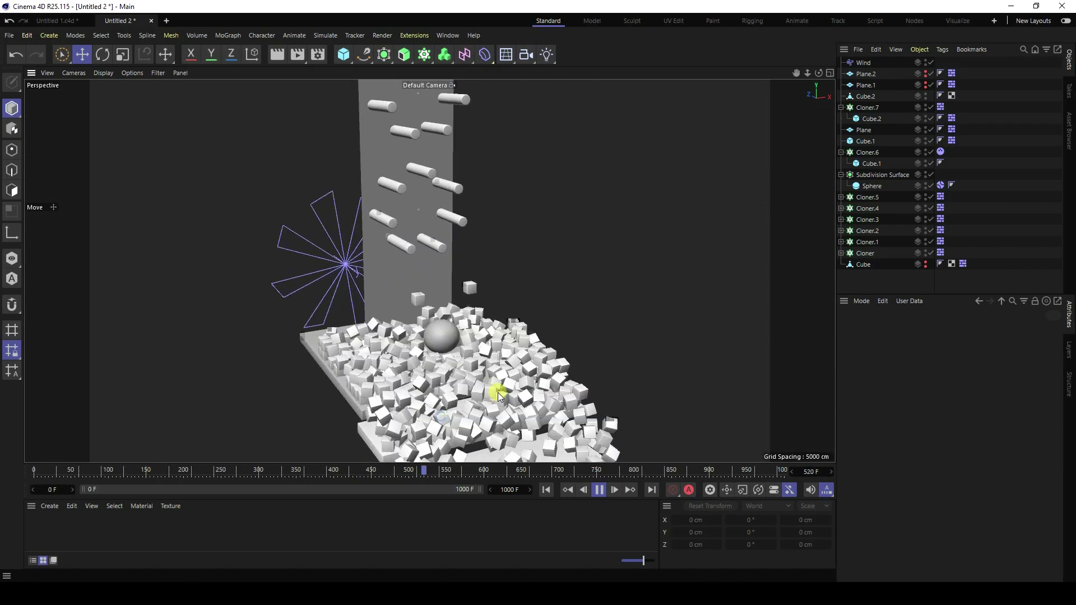
alt+right_drag(429, 236, 441, 330)
alt+middle_drag(442, 330, 380, 206)
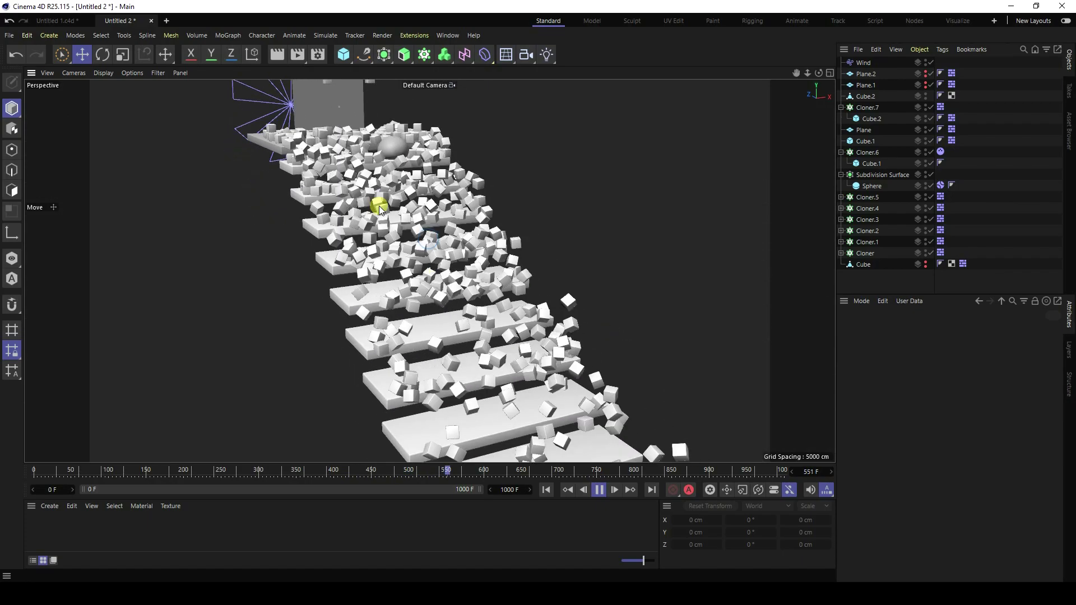
alt+right_drag(375, 212, 364, 267)
alt+drag(364, 266, 325, 202)
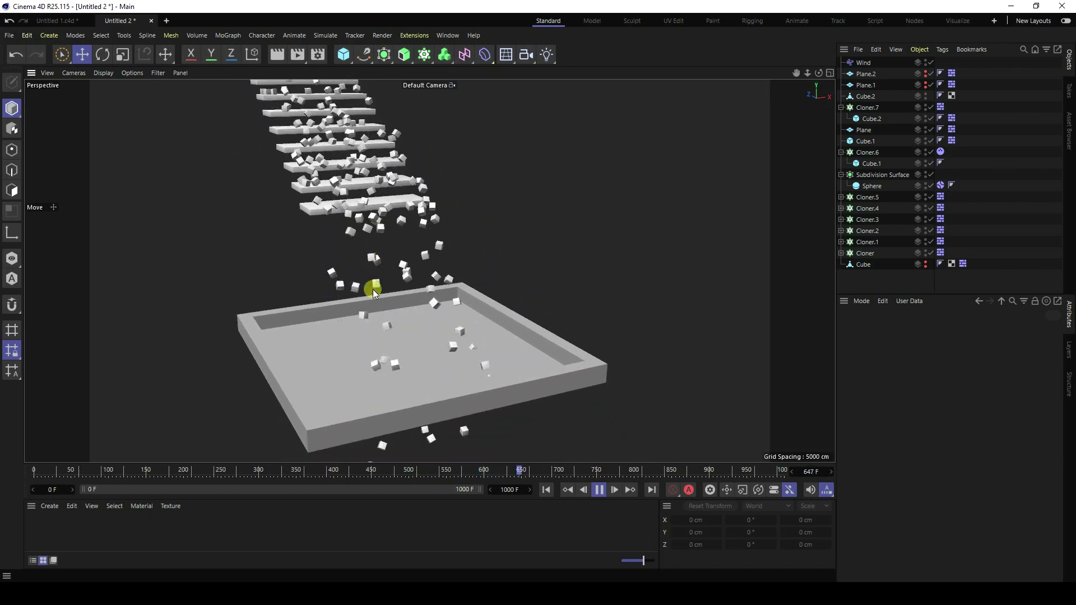
click(598, 491)
click(546, 490)
Add a Collider Body tag to the tray with 30% bounce and 100% friction.
click(493, 371)
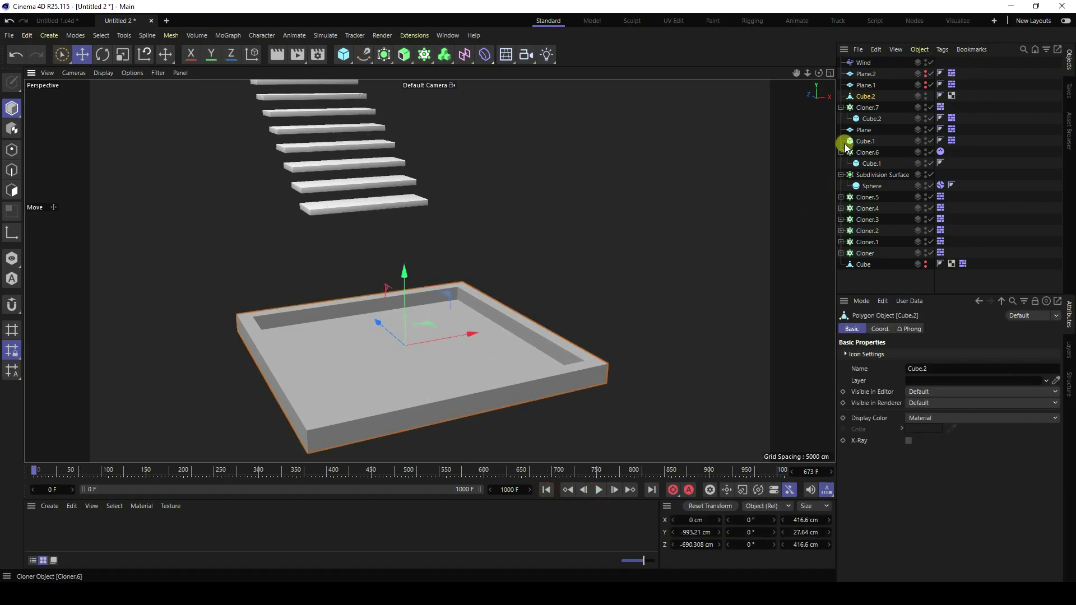
right_click(866, 97)
mouse_move(903, 163)
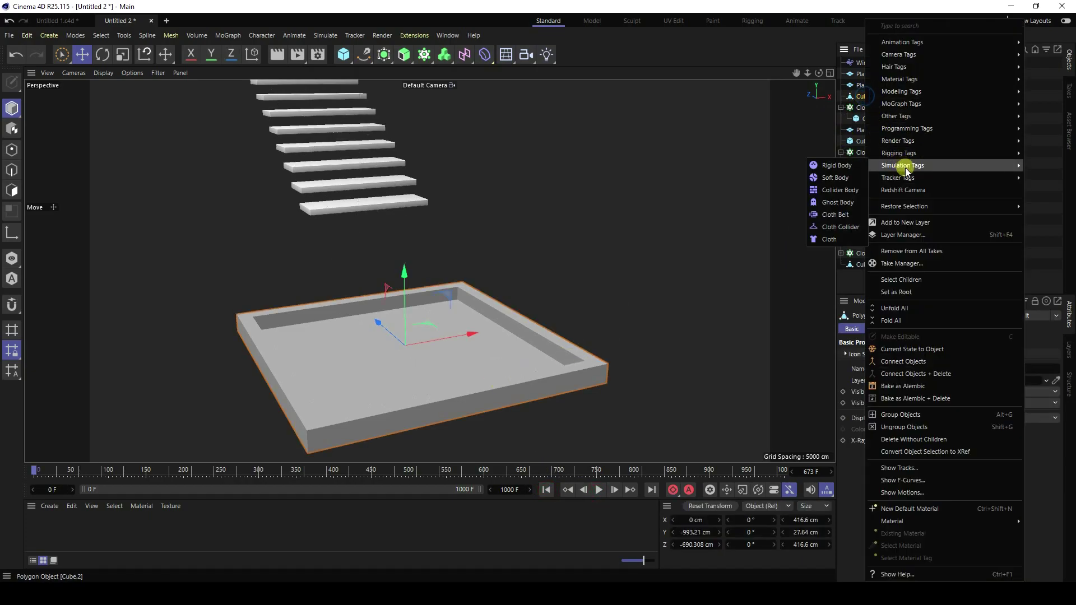
click(840, 188)
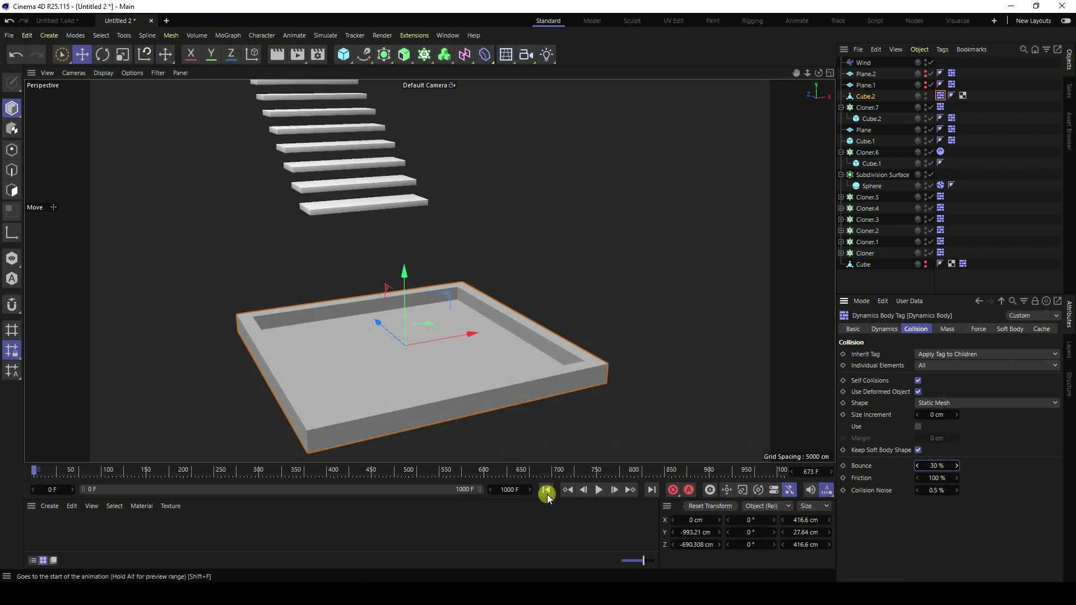
Nudge the cube stack's Cloner back toward the Wind object, to about -14.4 cm in Z.
scroll(504, 337, down, 3)
alt+middle_drag(350, 137, 377, 241)
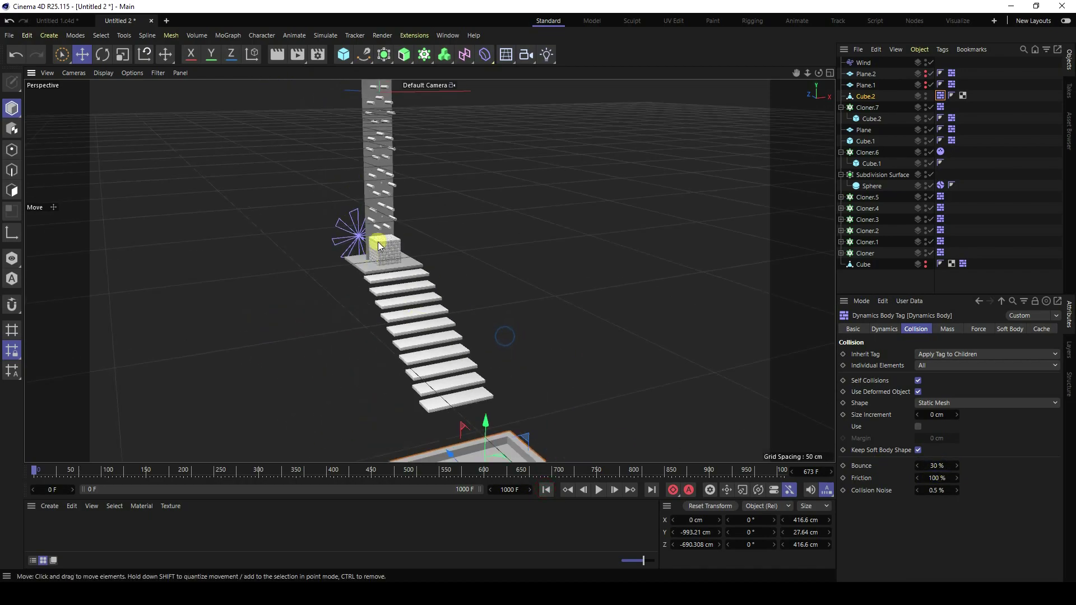
scroll(377, 241, up, 5)
alt+drag(412, 242, 381, 269)
click(384, 267)
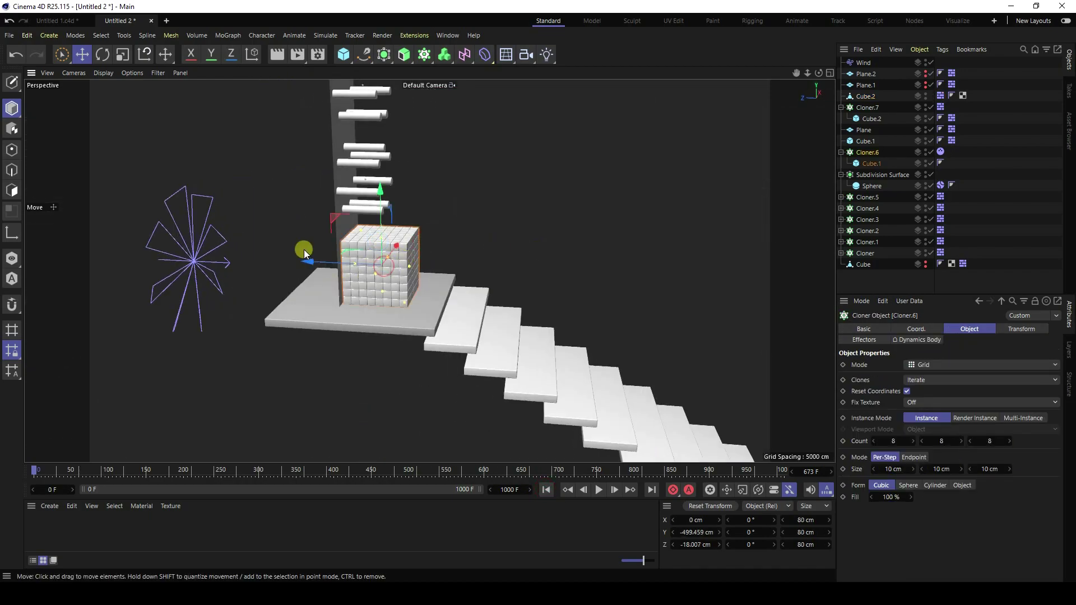
drag(309, 265, 306, 264)
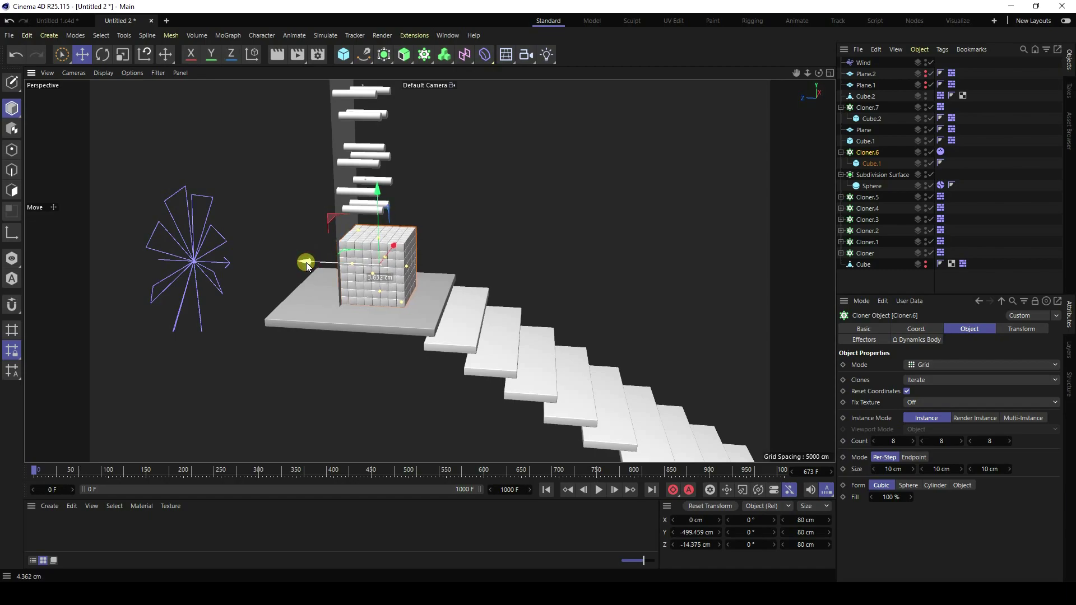
click(331, 245)
Play the start of the simulation with the whole peg tower in view, then stop and rewind to the first frame.
alt+drag(534, 290, 418, 250)
alt+middle_drag(417, 250, 410, 327)
click(546, 492)
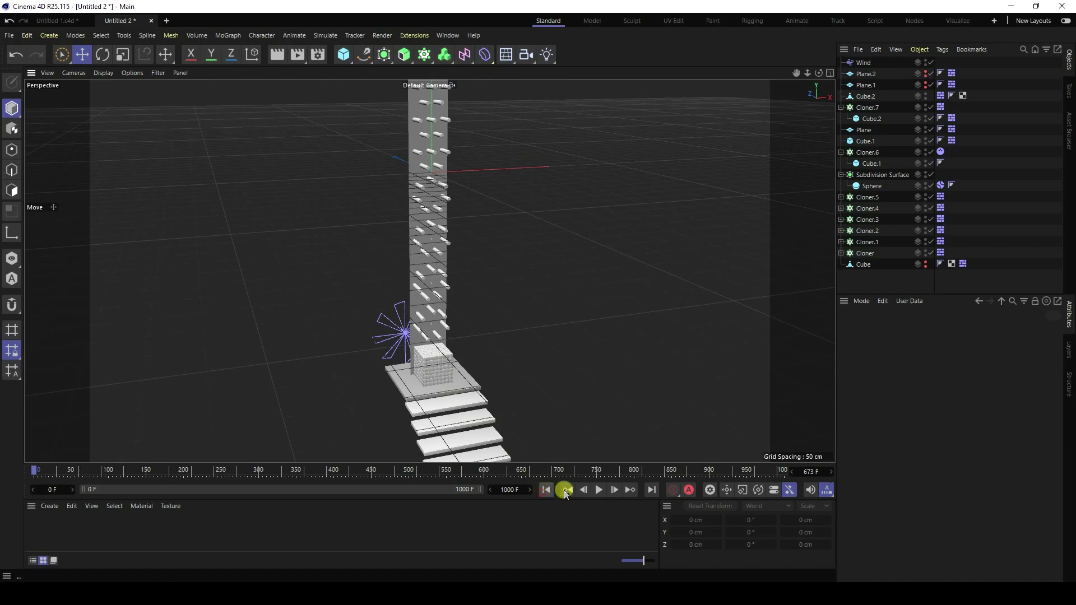
click(602, 490)
alt+right_drag(487, 358, 437, 370)
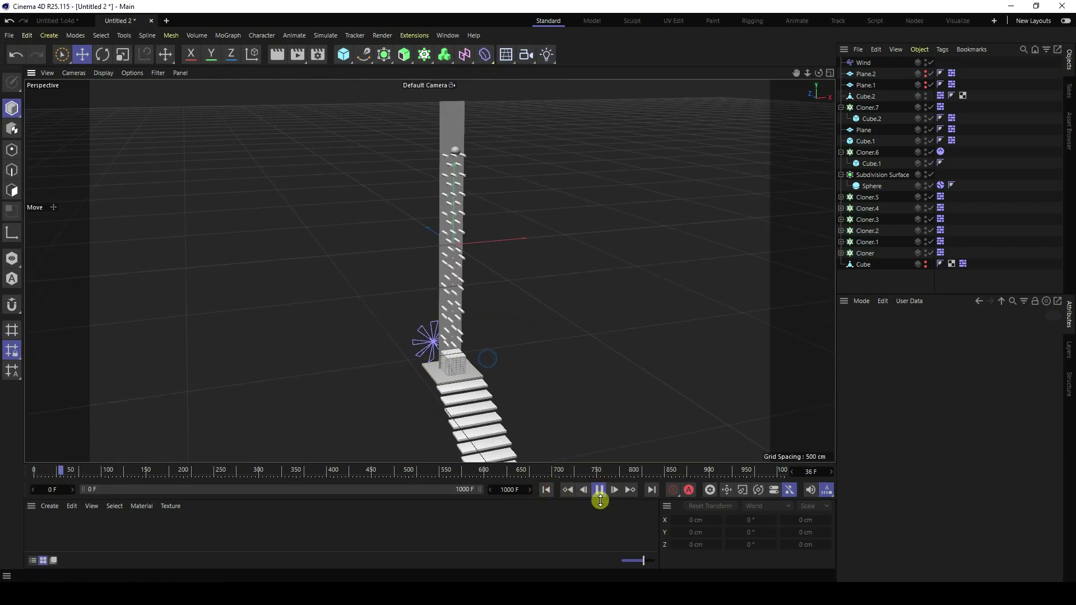
click(600, 492)
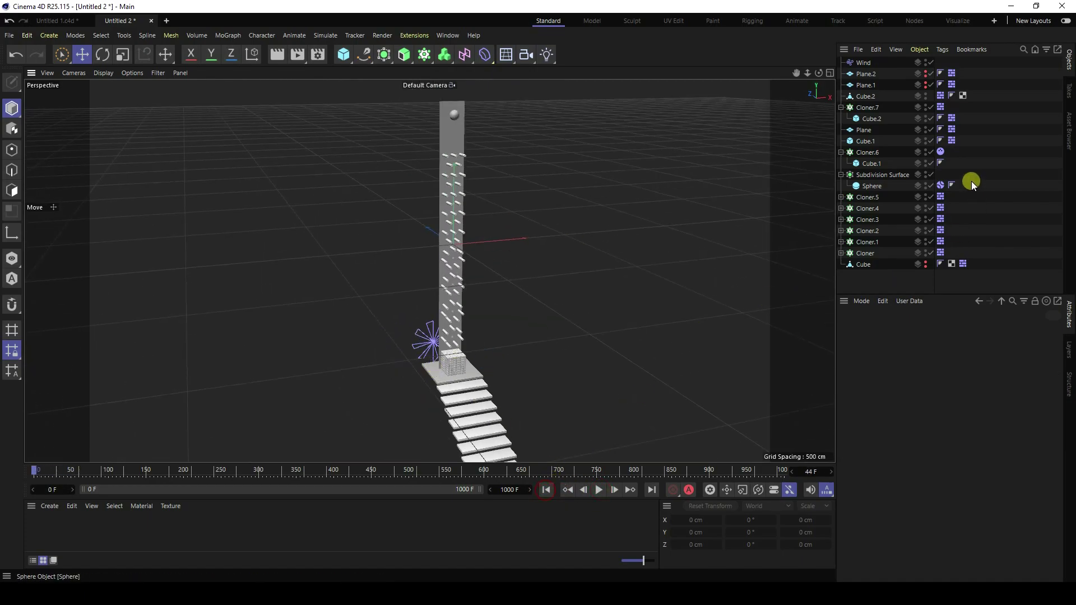
Bake all dynamics in the scene from the cache settings of the Sphere's Dynamics Body tag.
click(867, 187)
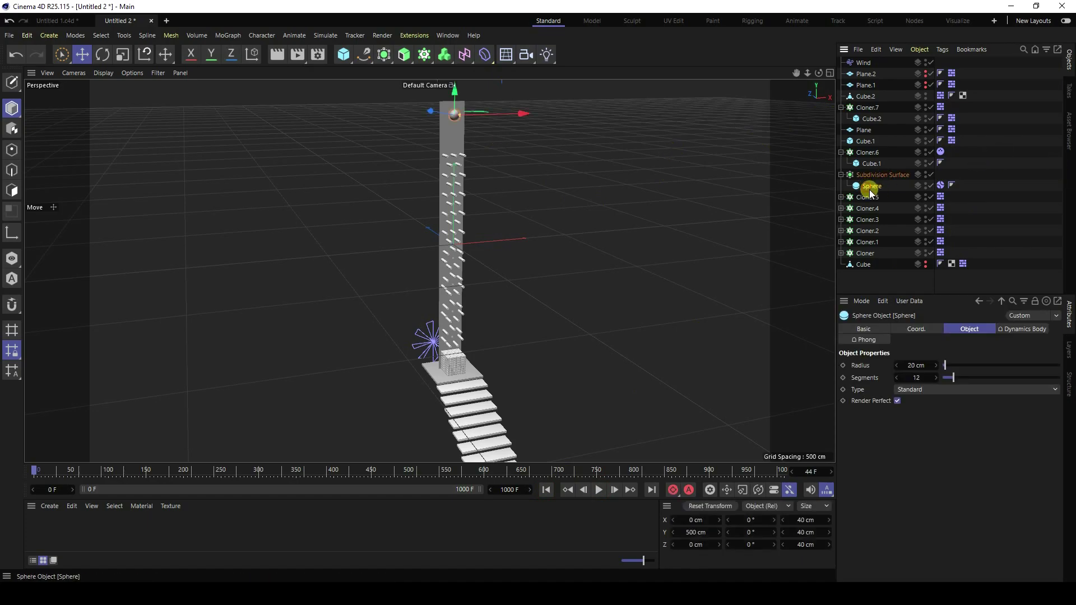
click(940, 185)
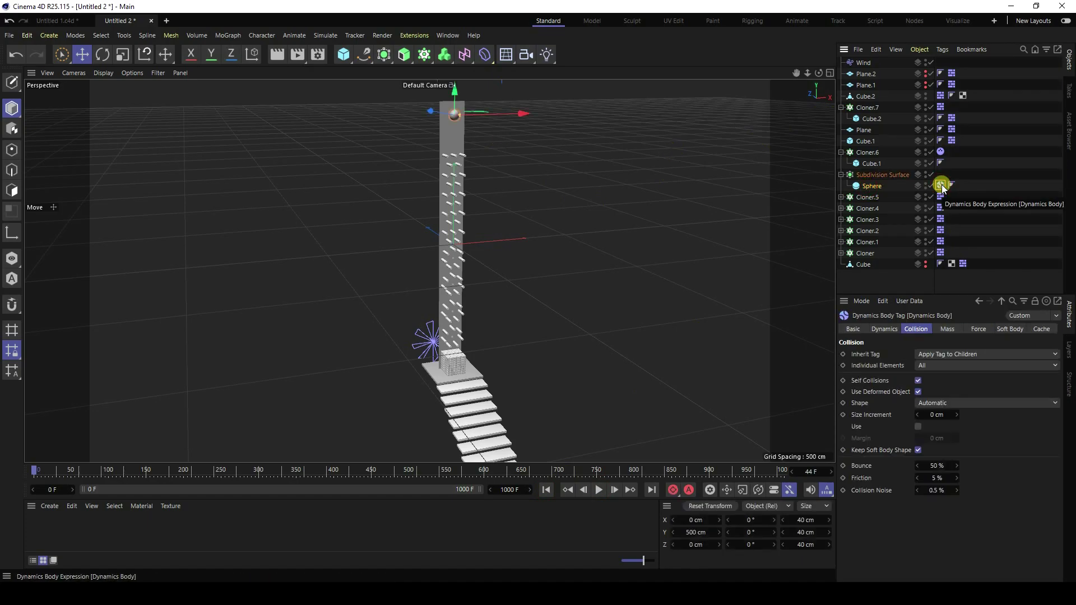
click(1037, 329)
click(1002, 377)
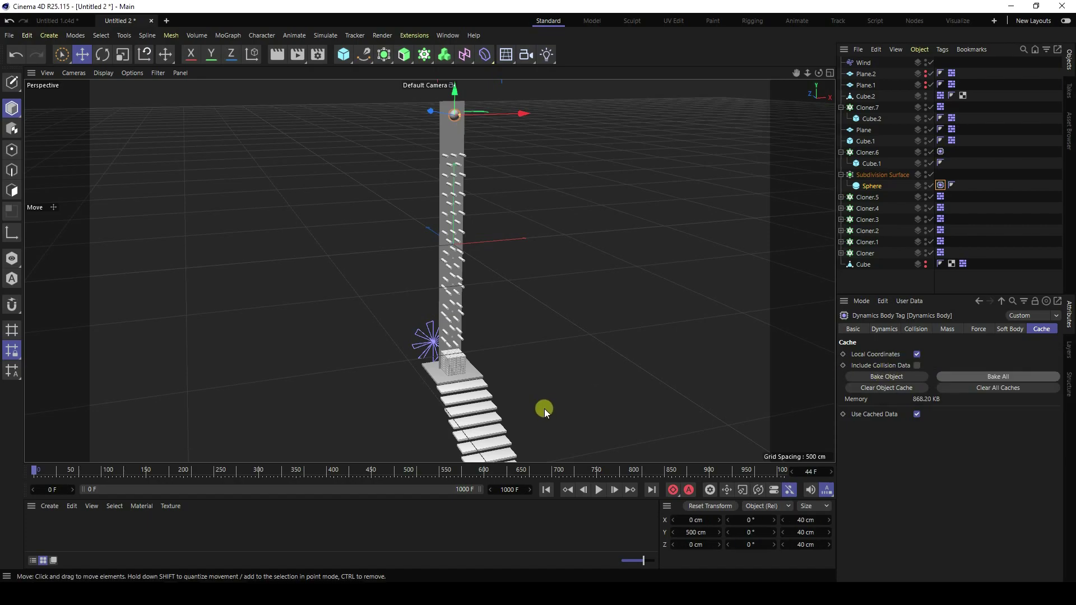
Play the baked simulation, following the ball down the pegs and stairs into the tray, then rewind to the first frame.
click(598, 489)
scroll(437, 142, up, 5)
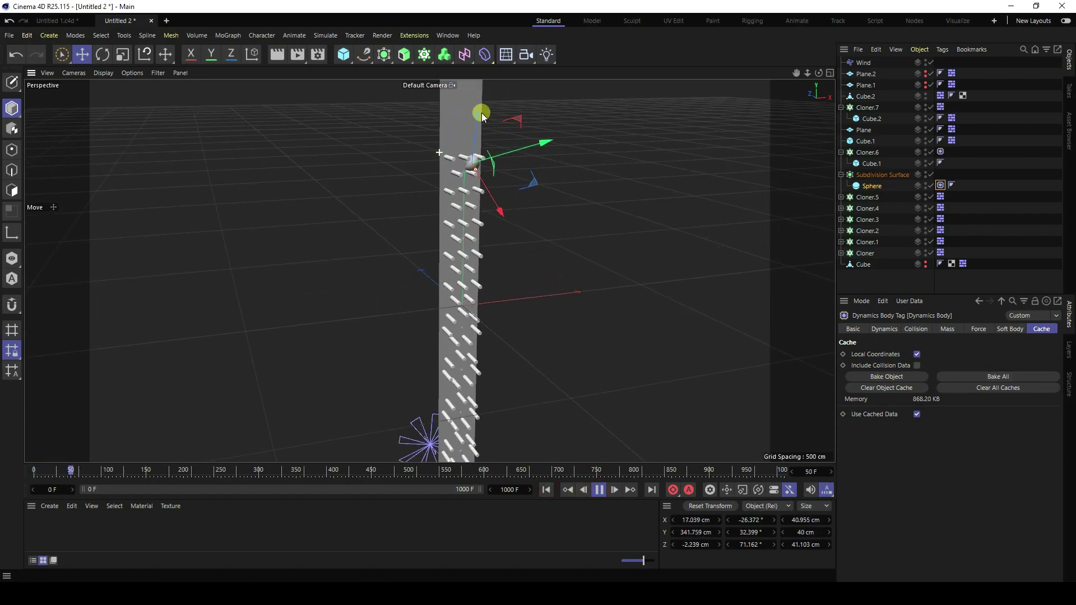
click(551, 236)
scroll(492, 284, up, 5)
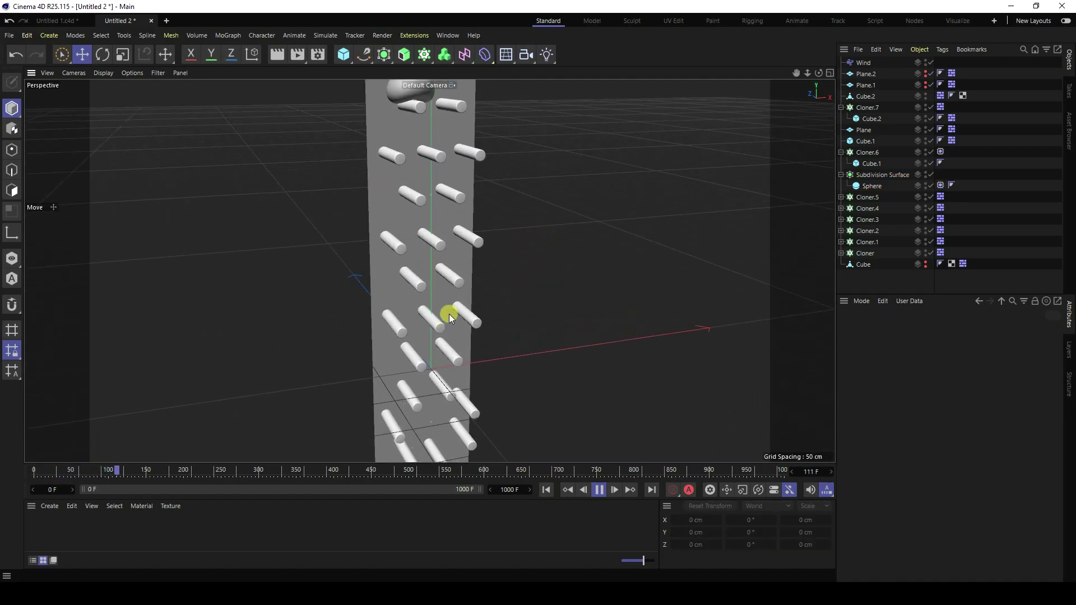
alt+middle_drag(414, 319, 392, 214)
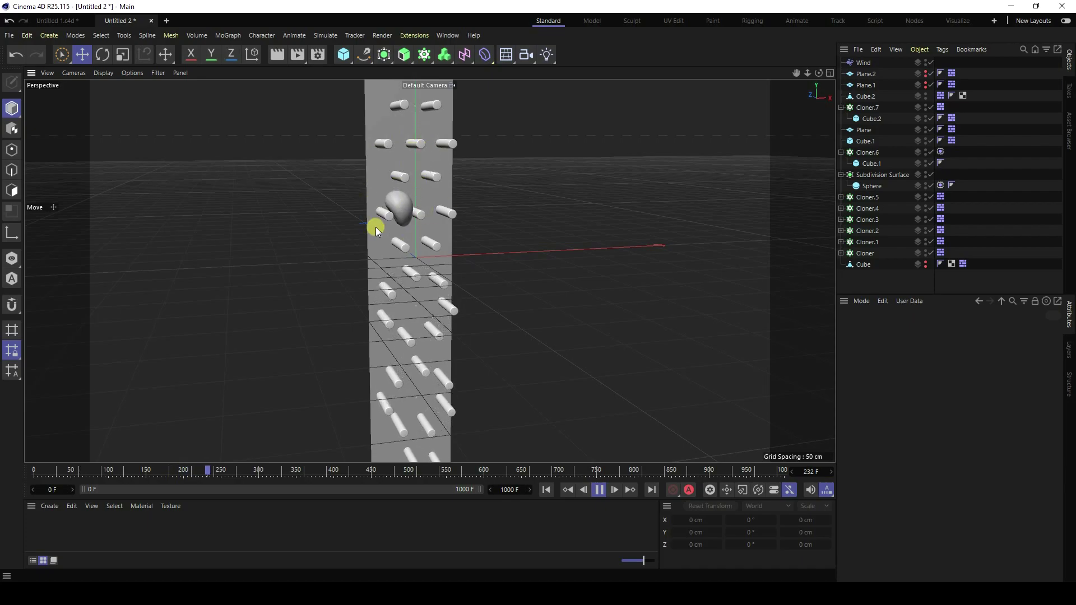
alt+middle_drag(428, 358, 384, 224)
alt+drag(385, 224, 549, 352)
scroll(550, 352, up, 5)
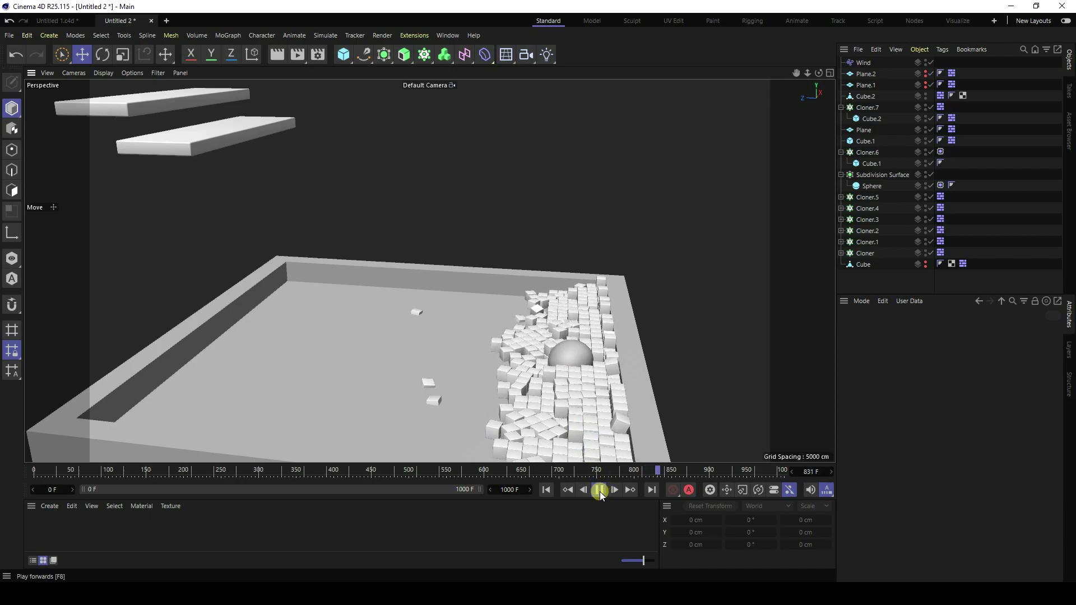
click(548, 491)
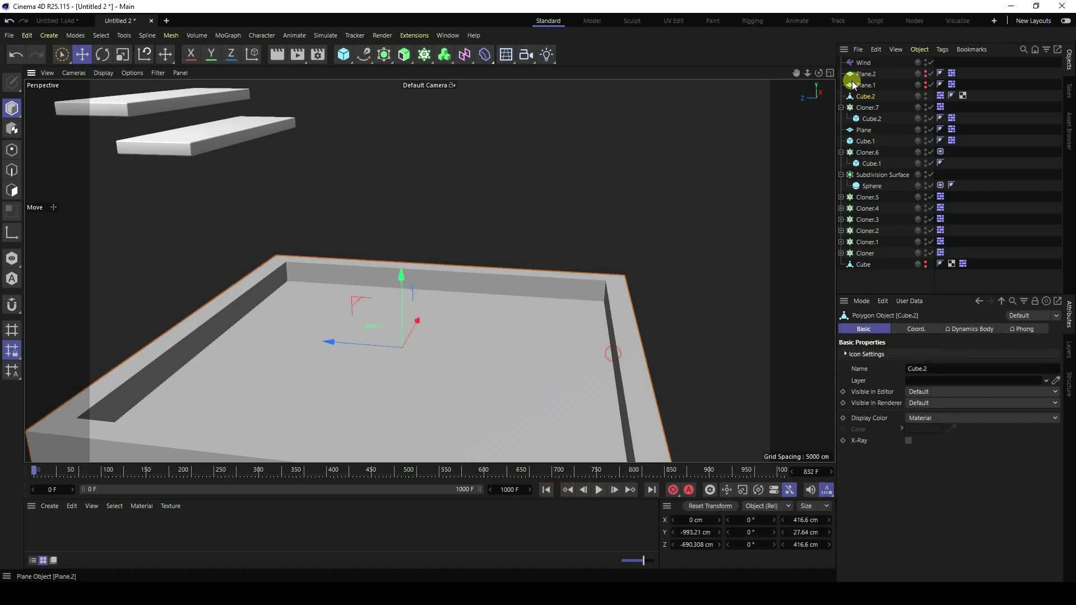
Set the tray's collision friction to 30% in its Dynamics Body tag.
click(940, 95)
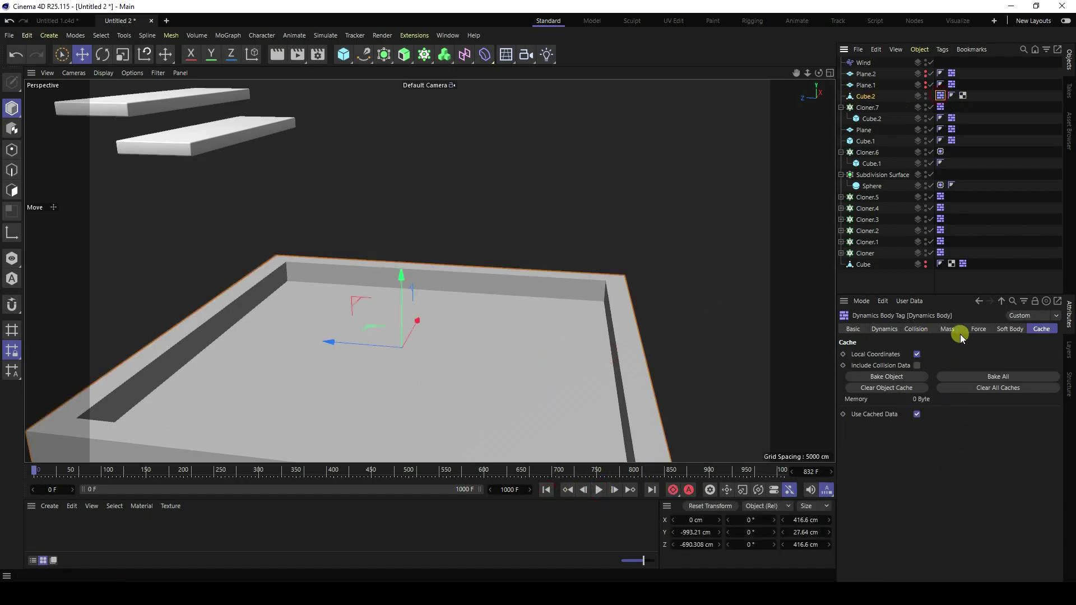
click(919, 327)
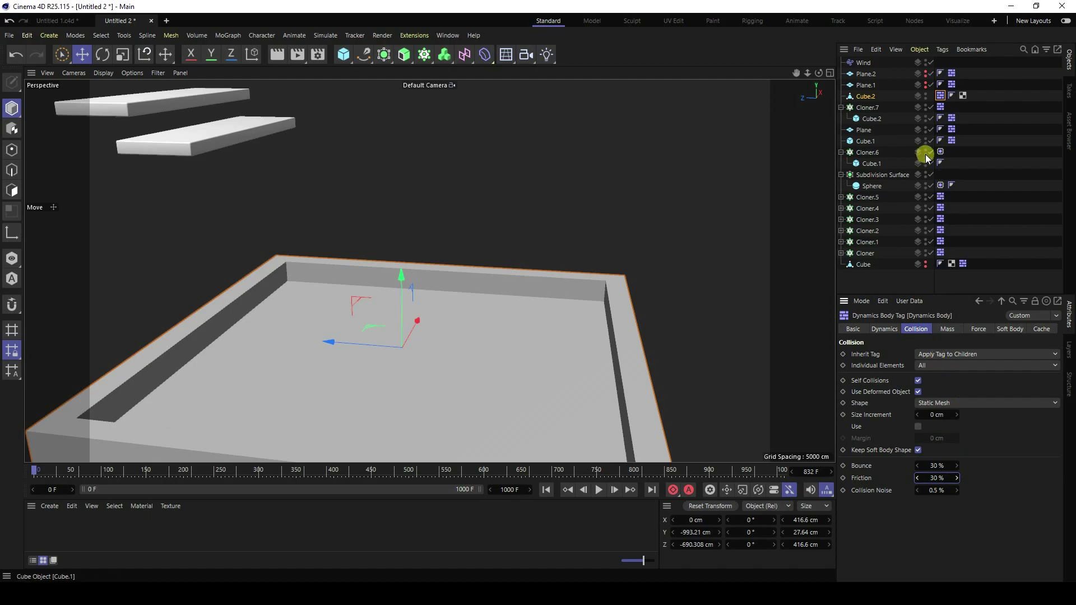
Clear all dynamics caches through the Sphere's Dynamics Body tag and bake all dynamics again.
click(870, 187)
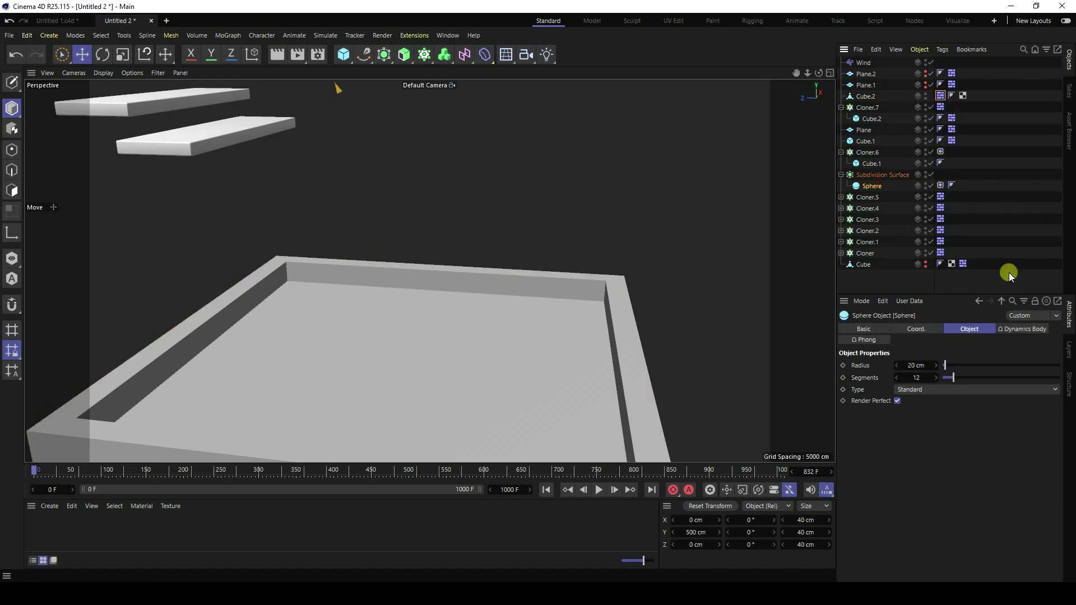
click(941, 187)
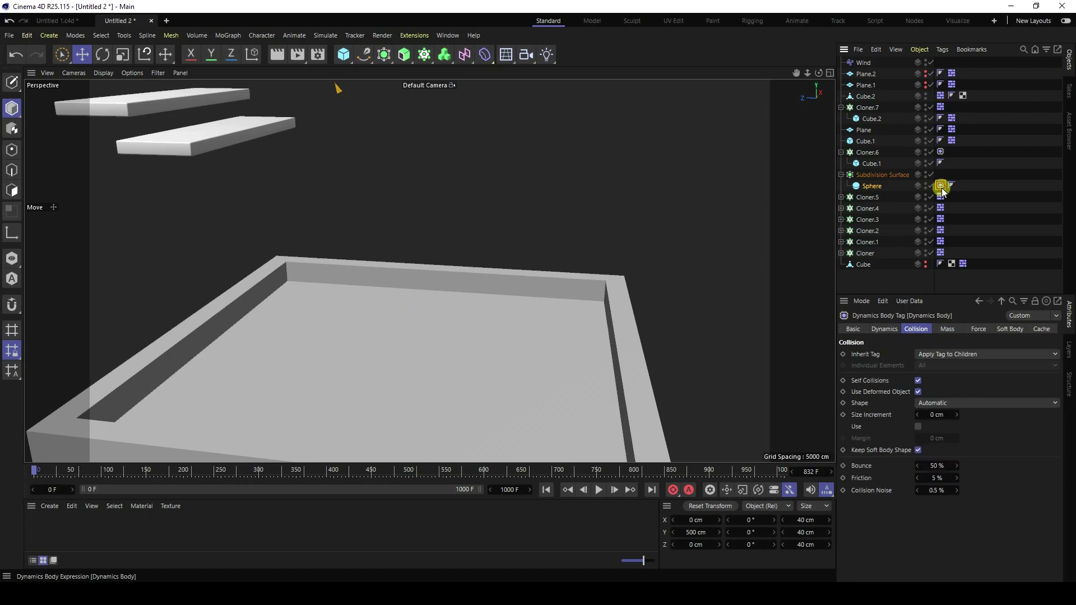
click(1040, 329)
click(993, 391)
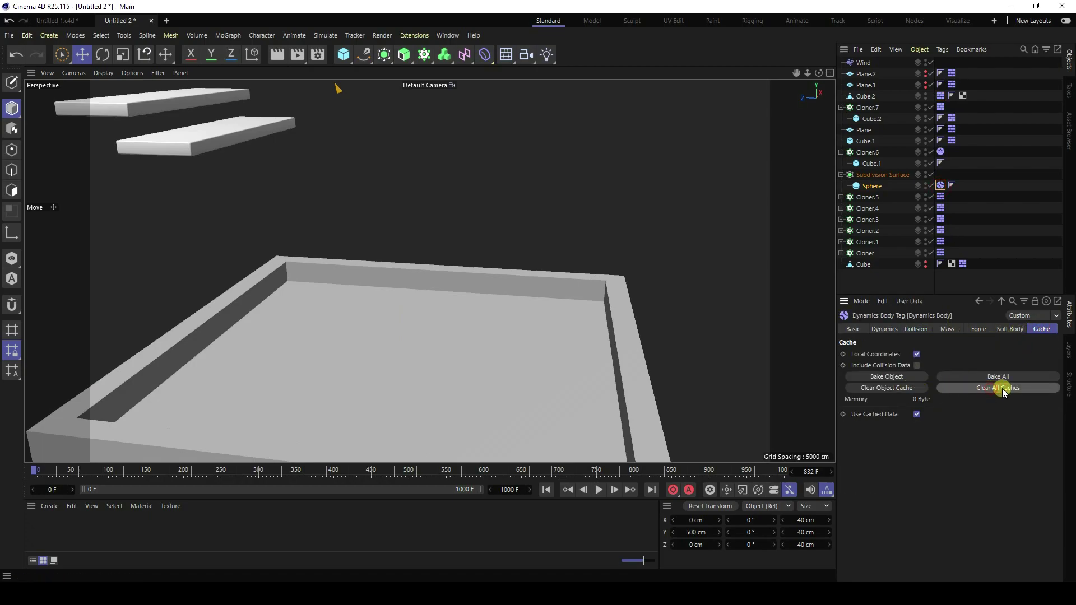
click(998, 377)
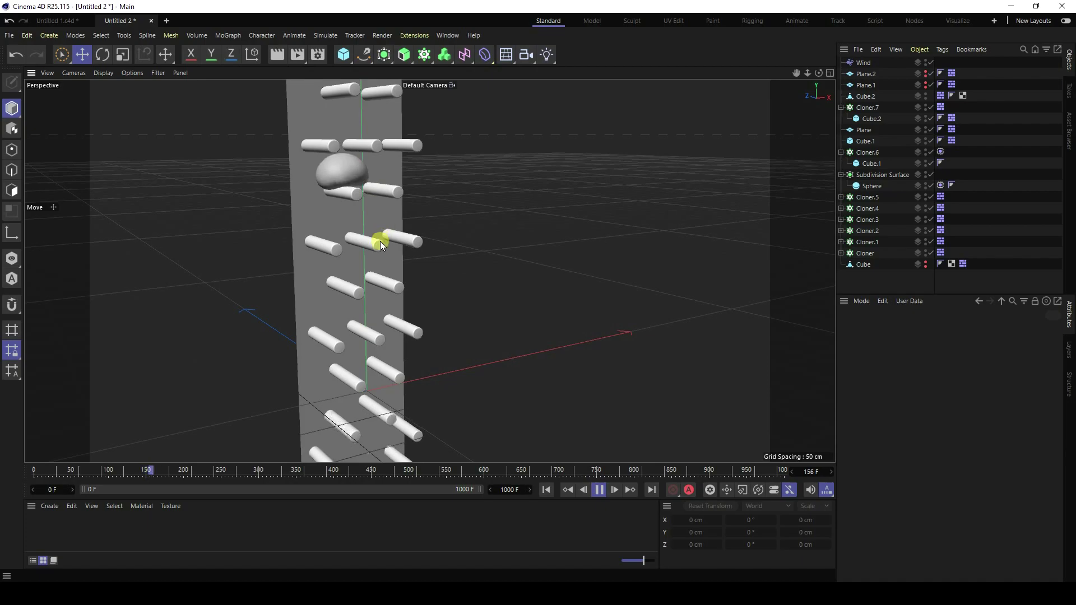
Play the newly baked simulation and follow the soft ball down through the peg tower.
scroll(378, 243, down, 3)
alt+middle_drag(377, 304, 372, 170)
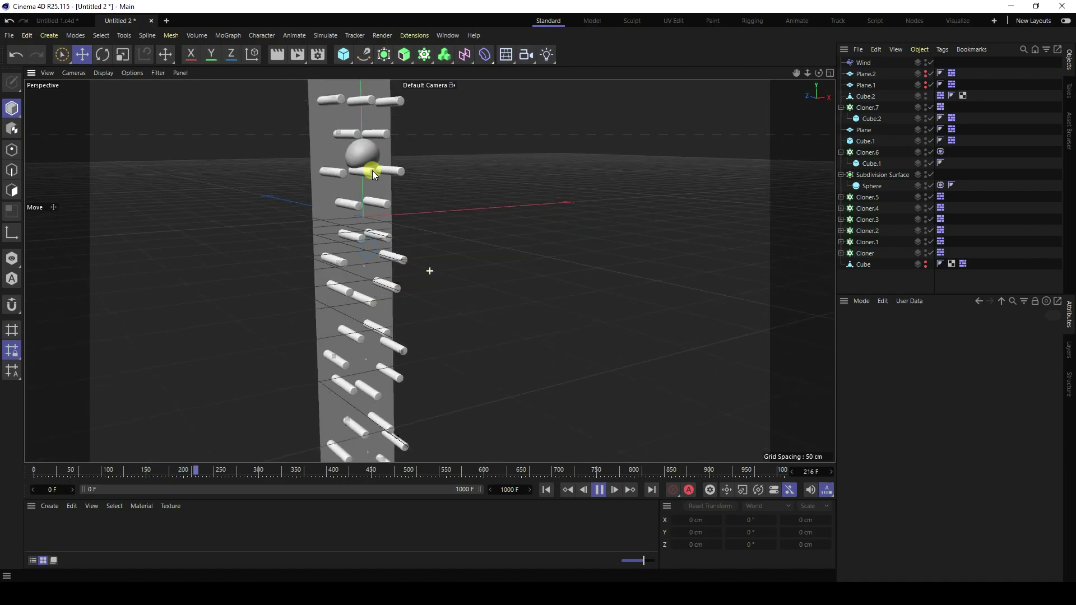
mouse_move(352, 226)
alt+mouse_down()
mouse_move(343, 216)
mouse_move(353, 216)
alt+mouse_up()
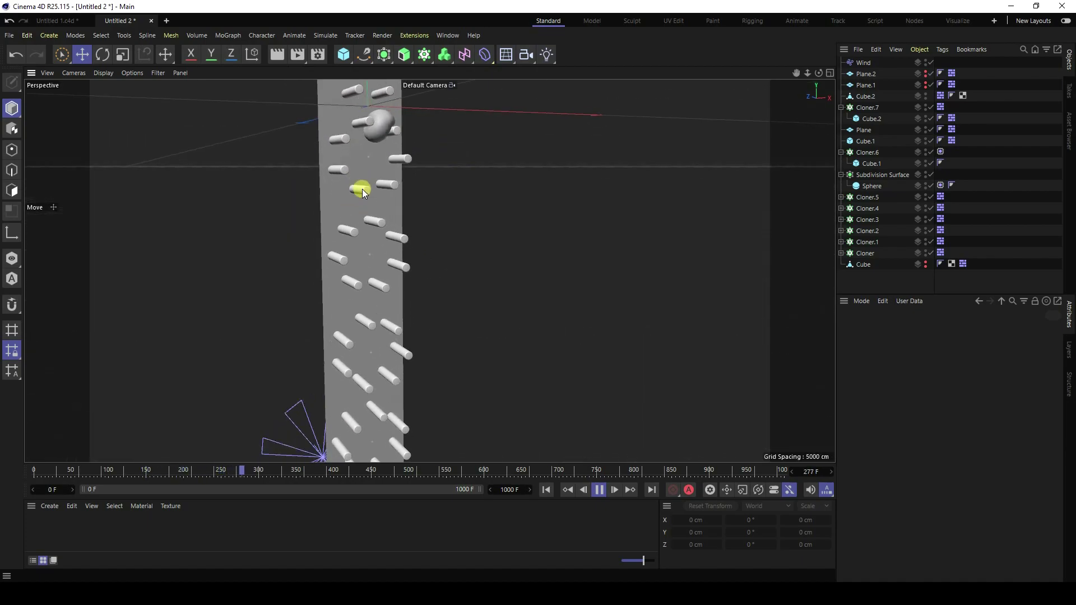